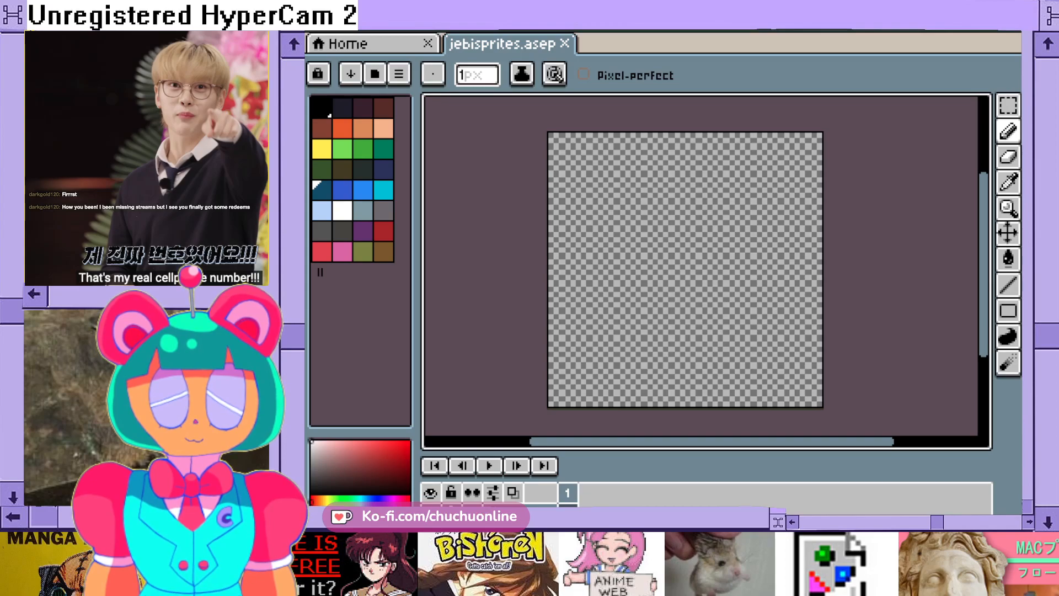
- Fill the whole empty canvas with the dark teal-green palette colour using the Paint Bucket
click(383, 149)
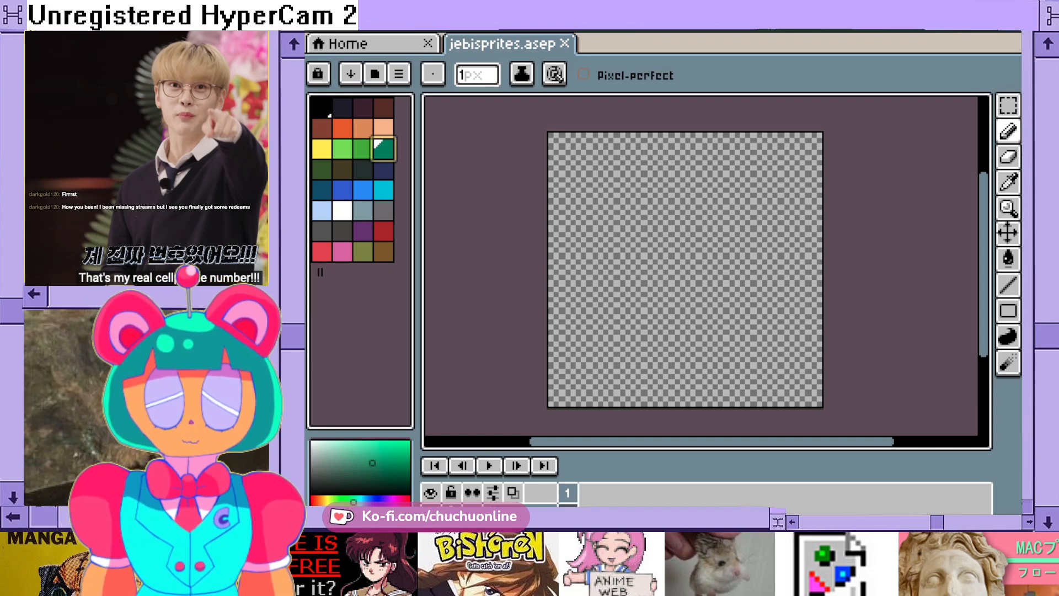
click(1008, 258)
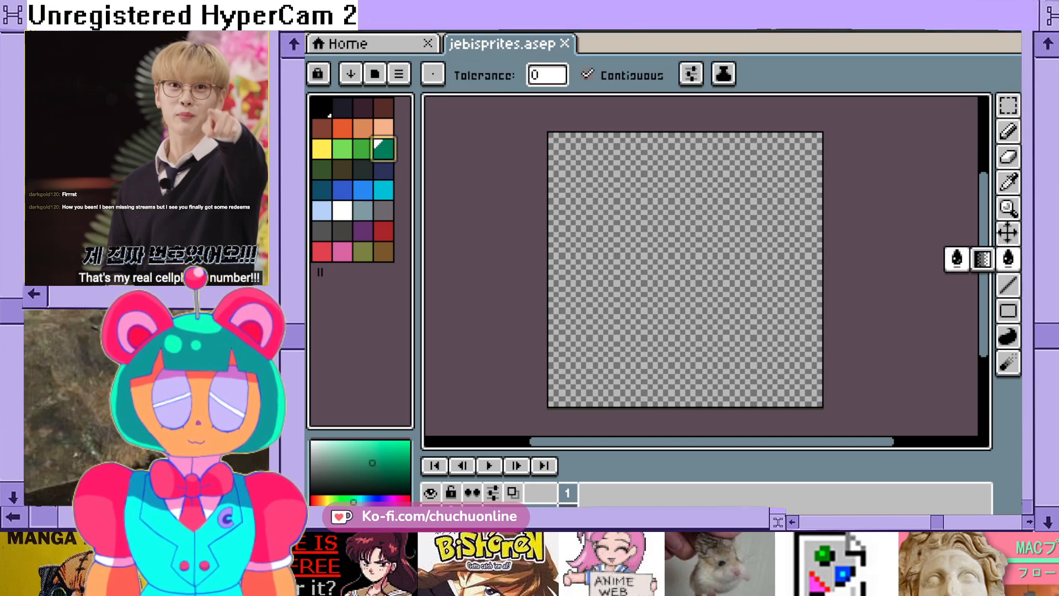
click(717, 270)
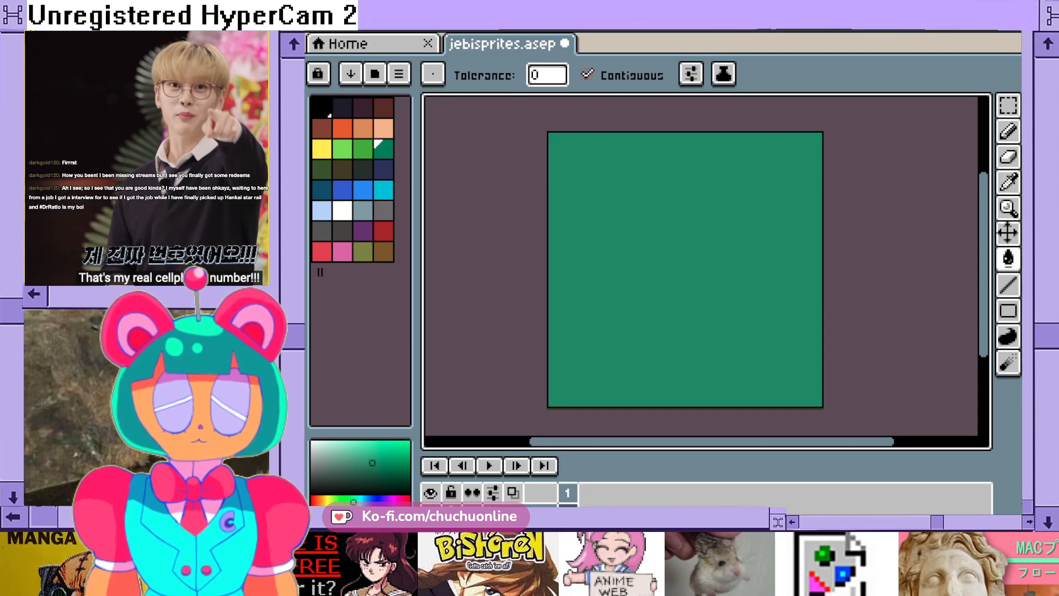
- Rename Layer 1 as "base" in its layer properties
double_click(529, 512)
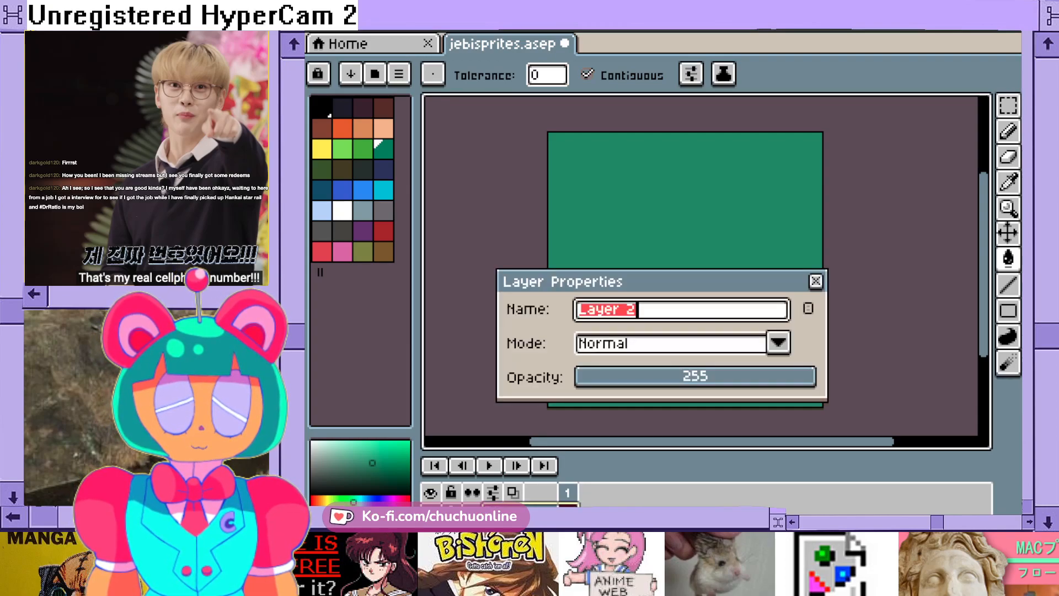
click(816, 281)
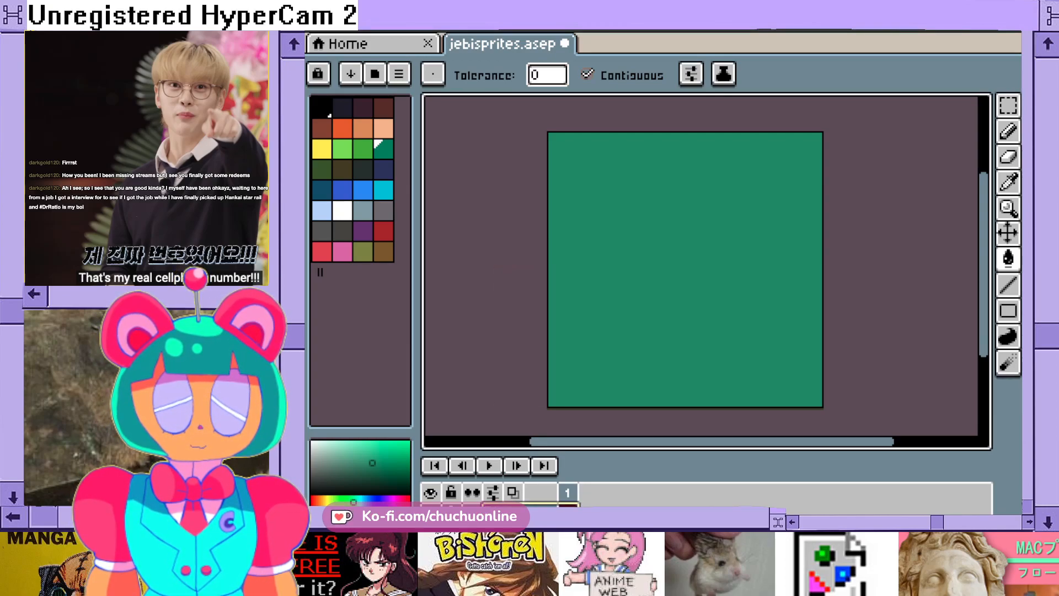
click(430, 532)
click(431, 532)
double_click(530, 531)
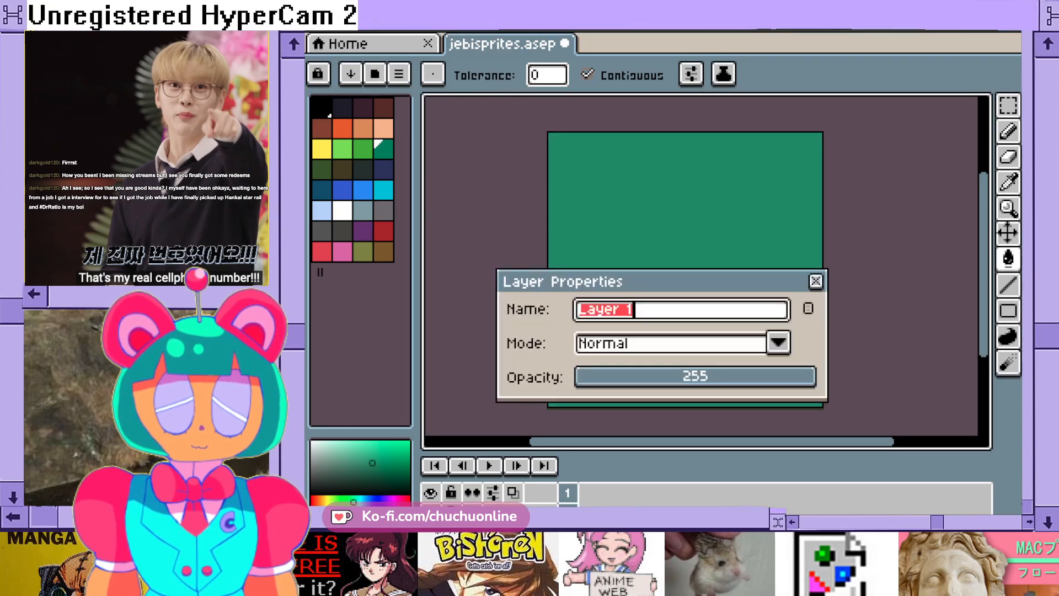
text(base)
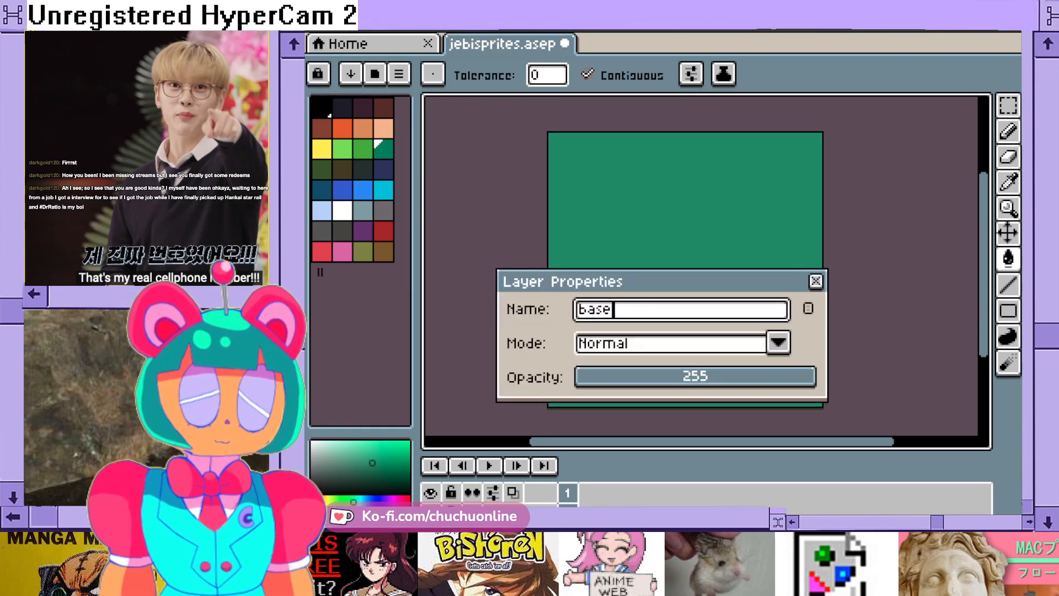
key(Return)
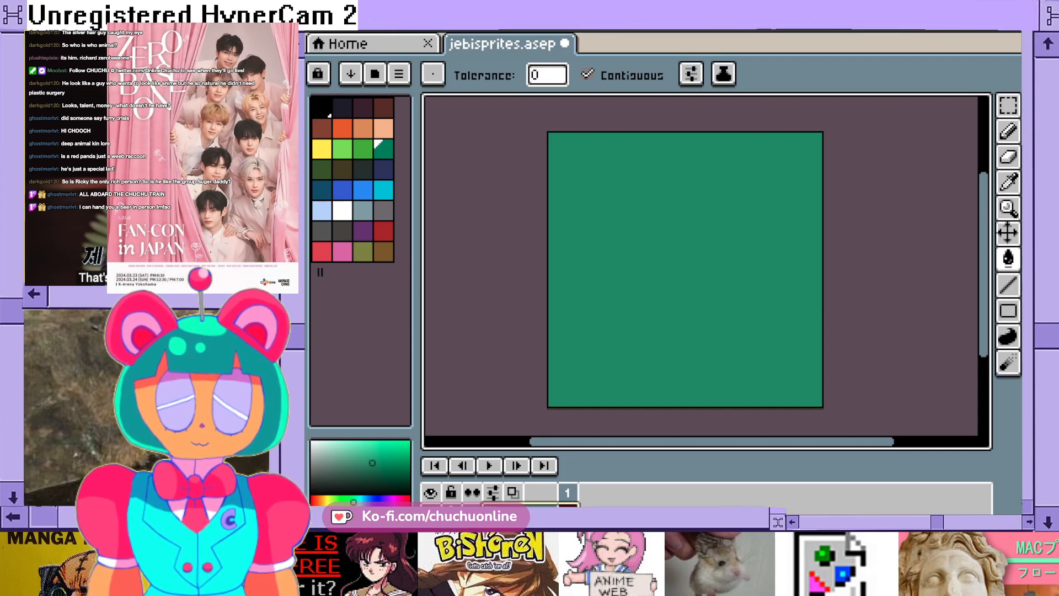
scroll(688, 197, down, 2)
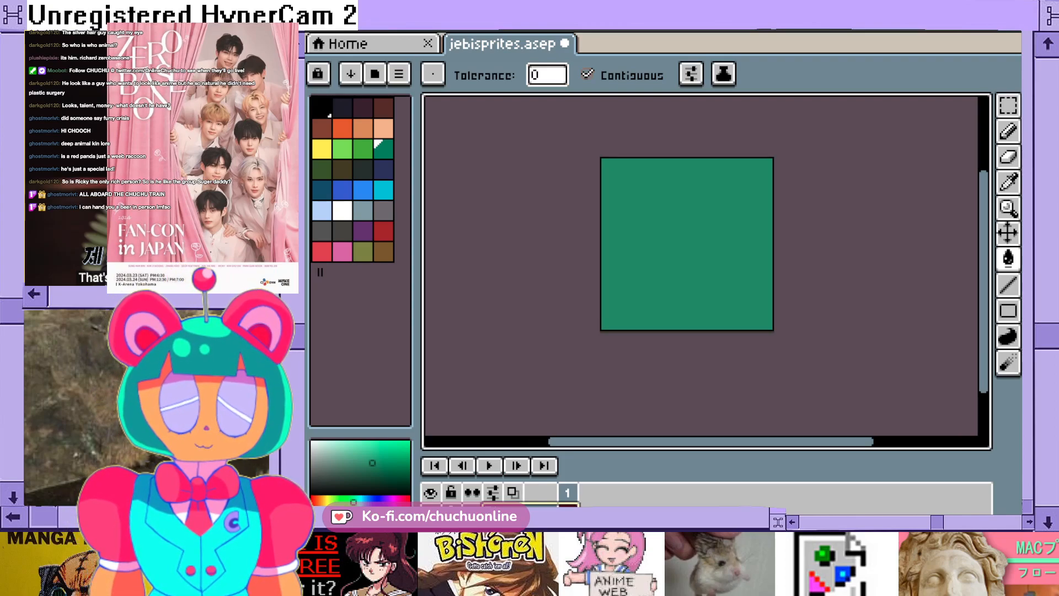
scroll(690, 173, up, 4)
scroll(707, 270, up, 1)
scroll(707, 271, down, 1)
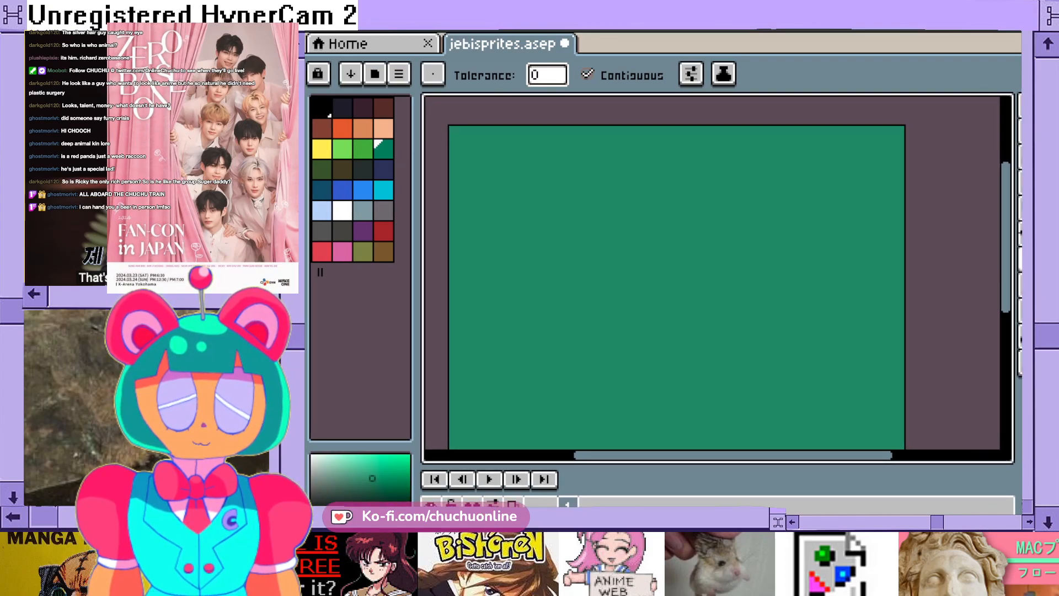
mouse_move(734, 455)
mouse_down()
mouse_move(701, 455)
mouse_move(715, 456)
mouse_up()
scroll(767, 246, down, 2)
scroll(782, 267, up, 2)
scroll(785, 273, down, 1)
scroll(789, 278, up, 1)
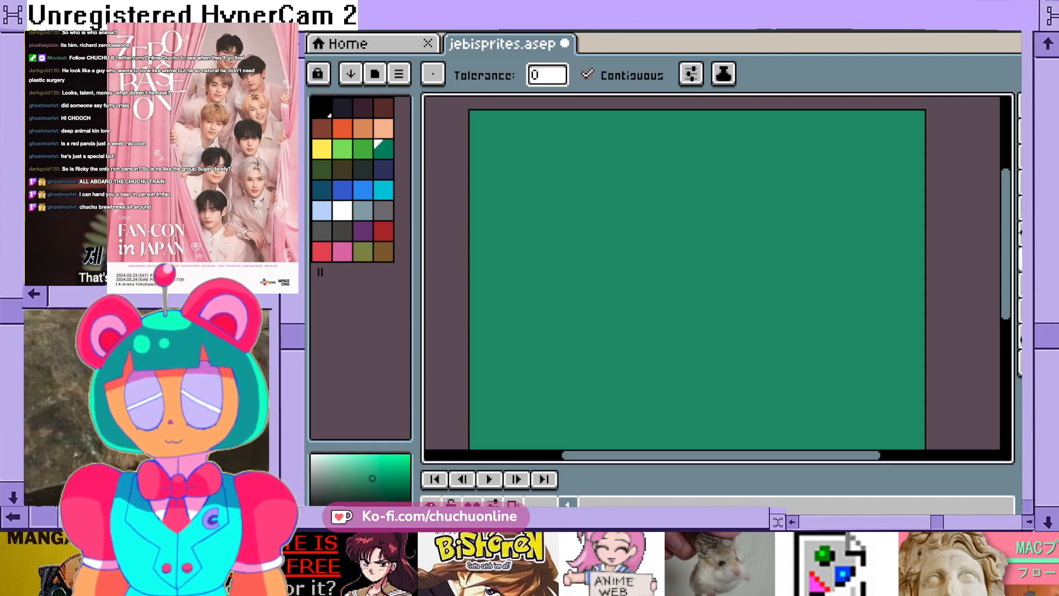
scroll(717, 276, down, 1)
scroll(717, 276, up, 3)
scroll(717, 276, down, 1)
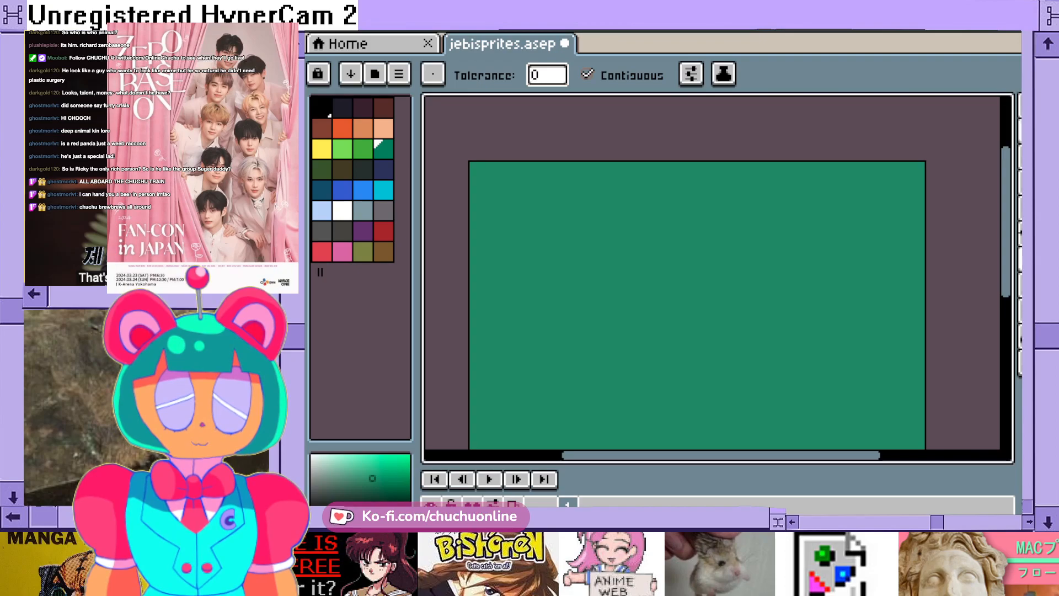
- Switch to the Pencil tool, mix a saturated bright blue and add it to the end of the palette
key(b)
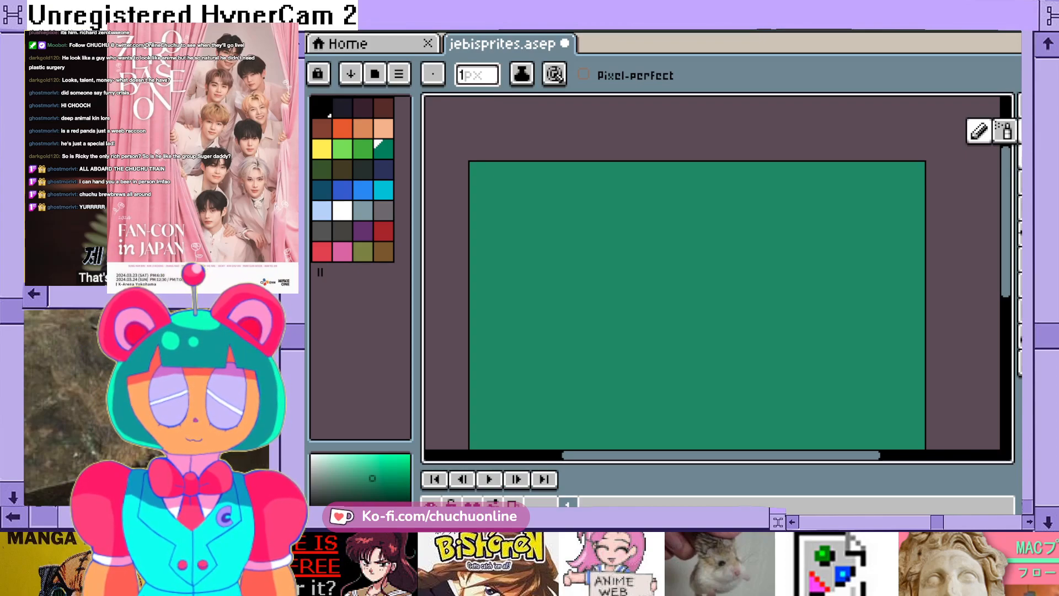
scroll(594, 286, down, 1)
scroll(659, 296, up, 1)
scroll(659, 297, down, 2)
scroll(660, 296, up, 1)
drag(1006, 221, 1005, 246)
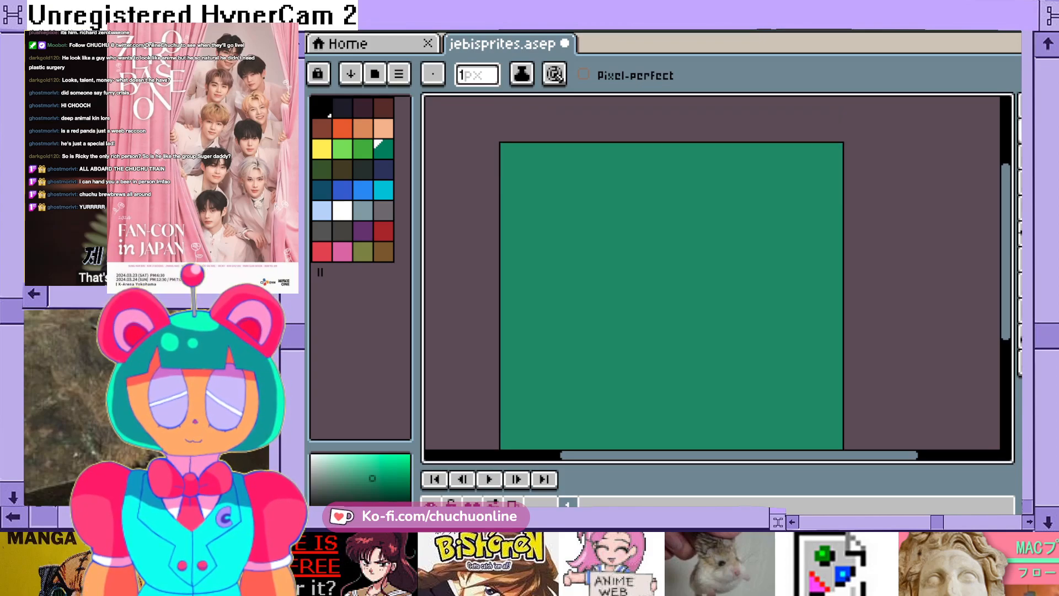
click(383, 129)
click(363, 108)
click(342, 108)
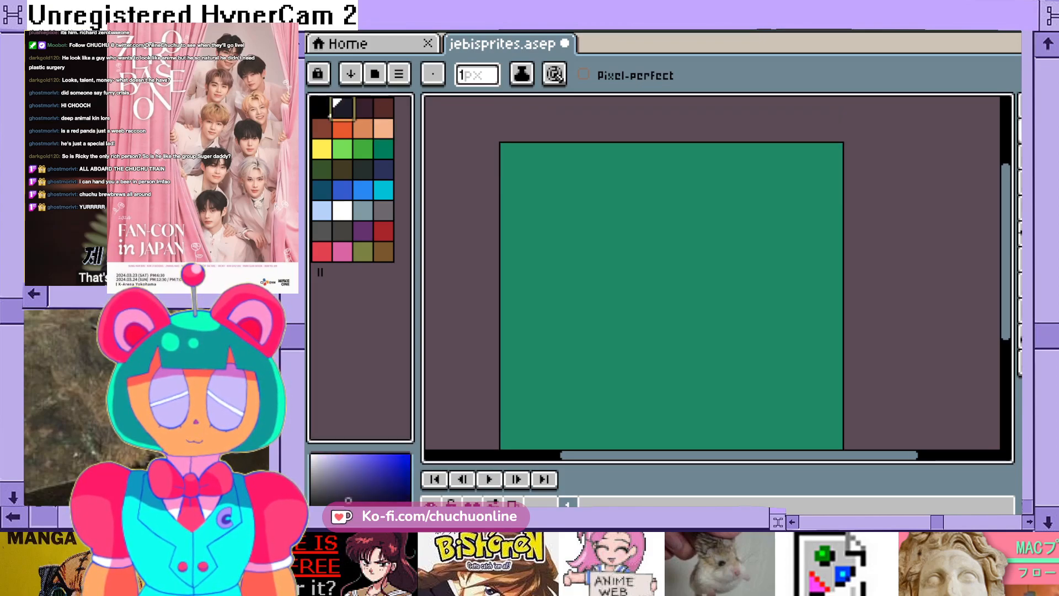
click(342, 190)
click(368, 509)
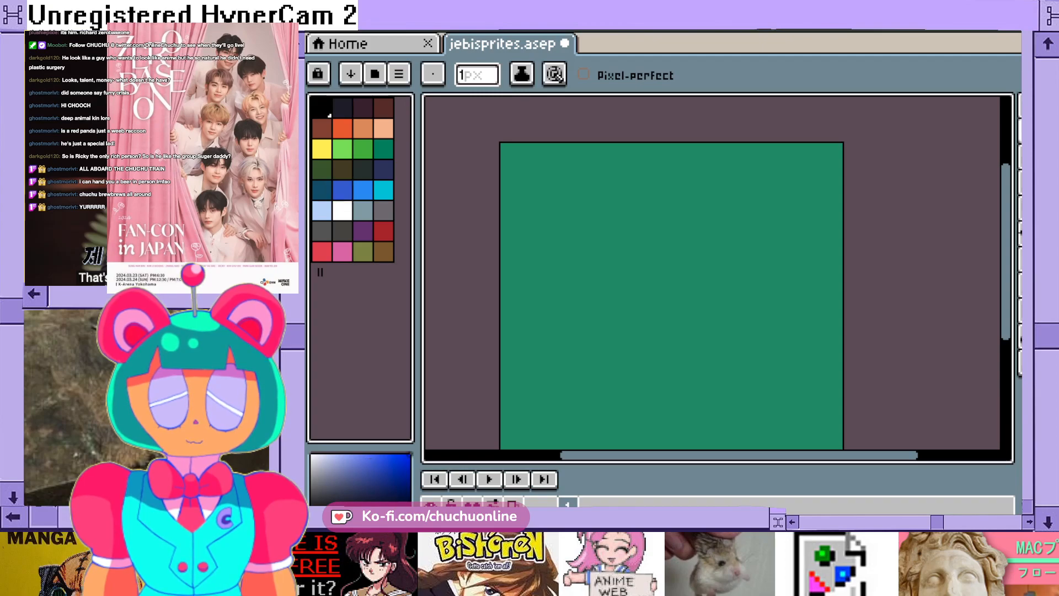
click(402, 503)
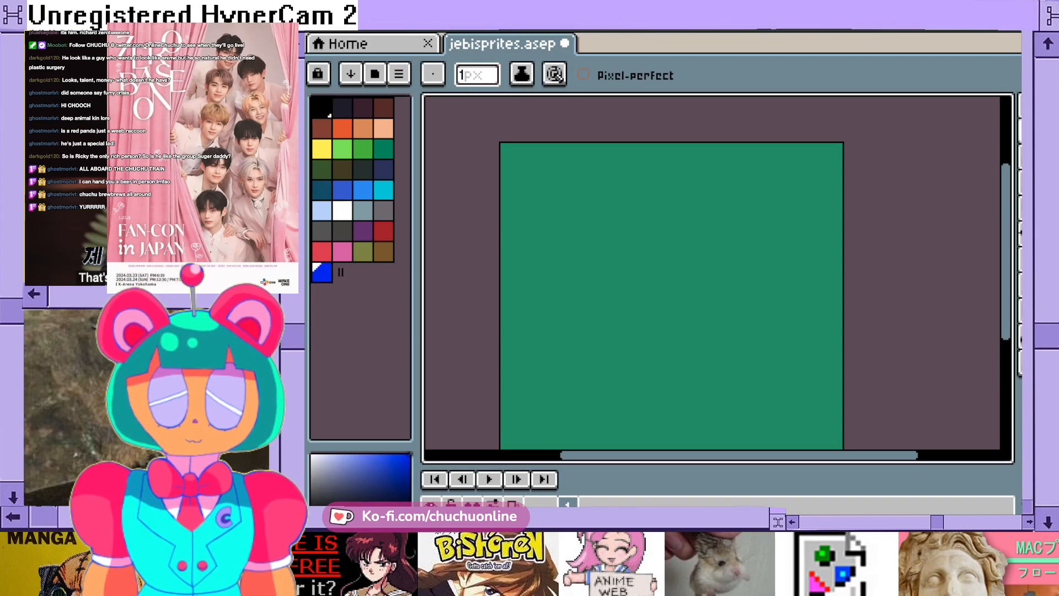
- Add a near-black navy swatch after the bright blue in the palette
click(1027, 131)
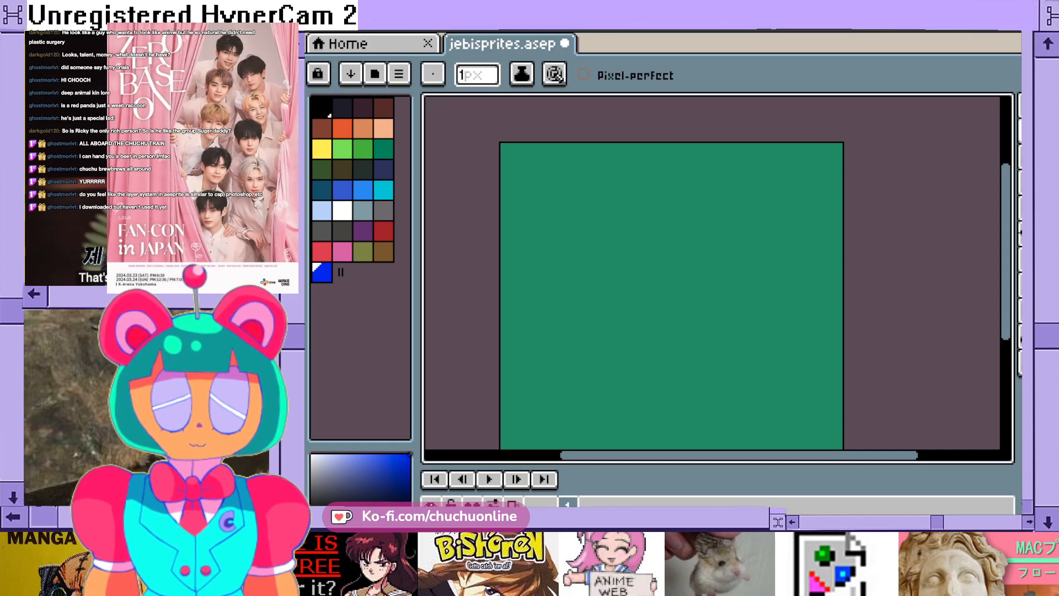
click(342, 108)
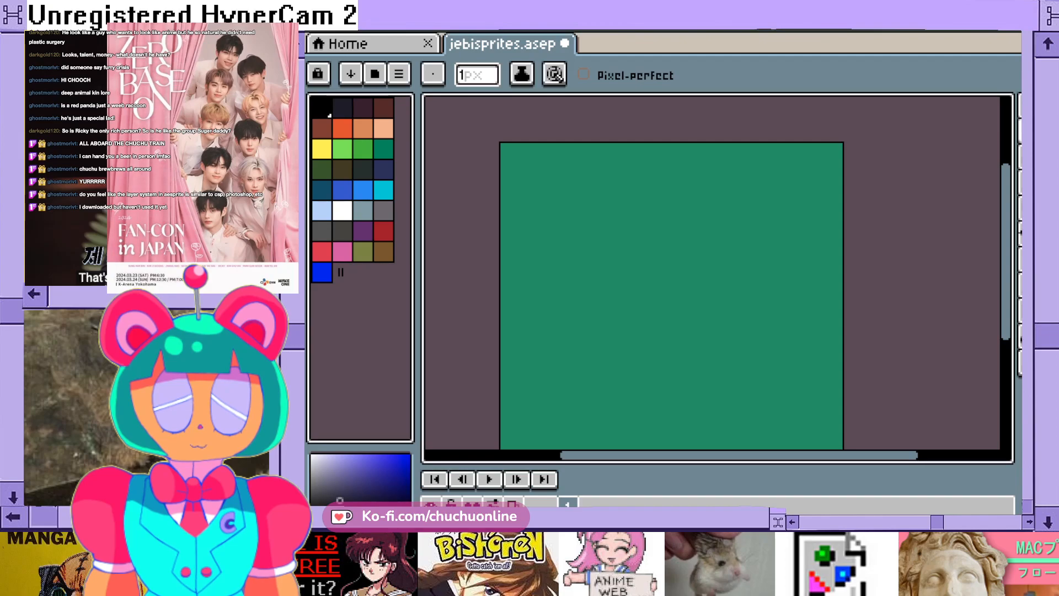
click(342, 272)
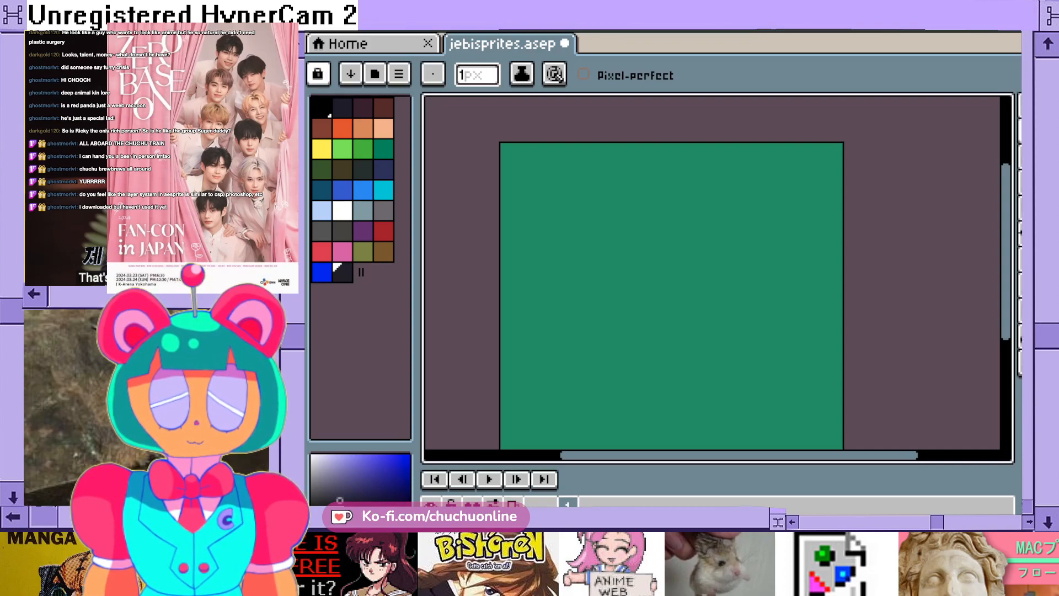
- Rename Layer 2 as "line" in its layer properties
key(F2)
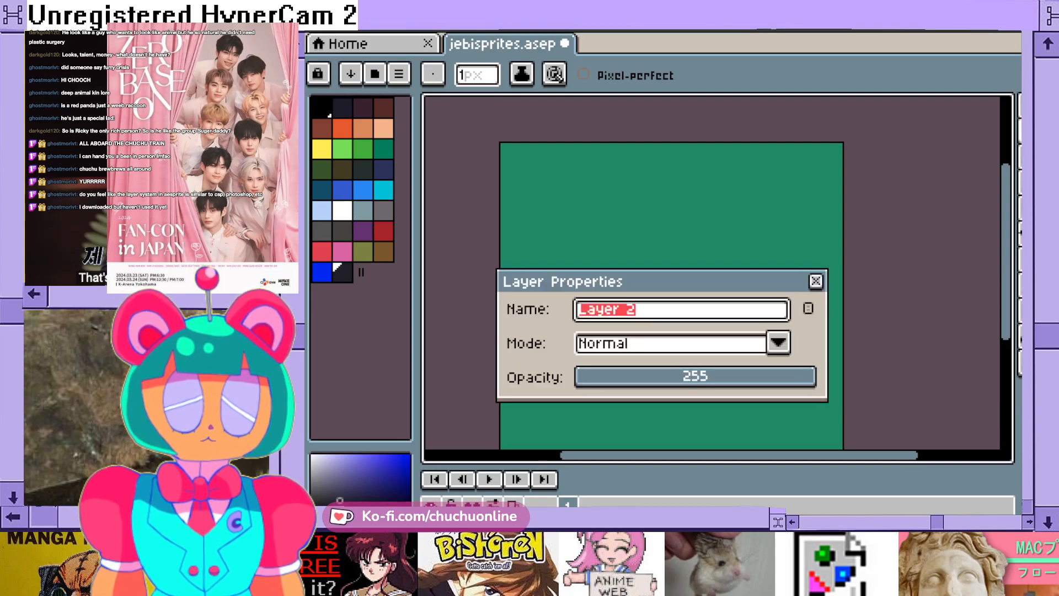
text(linline)
key(Return)
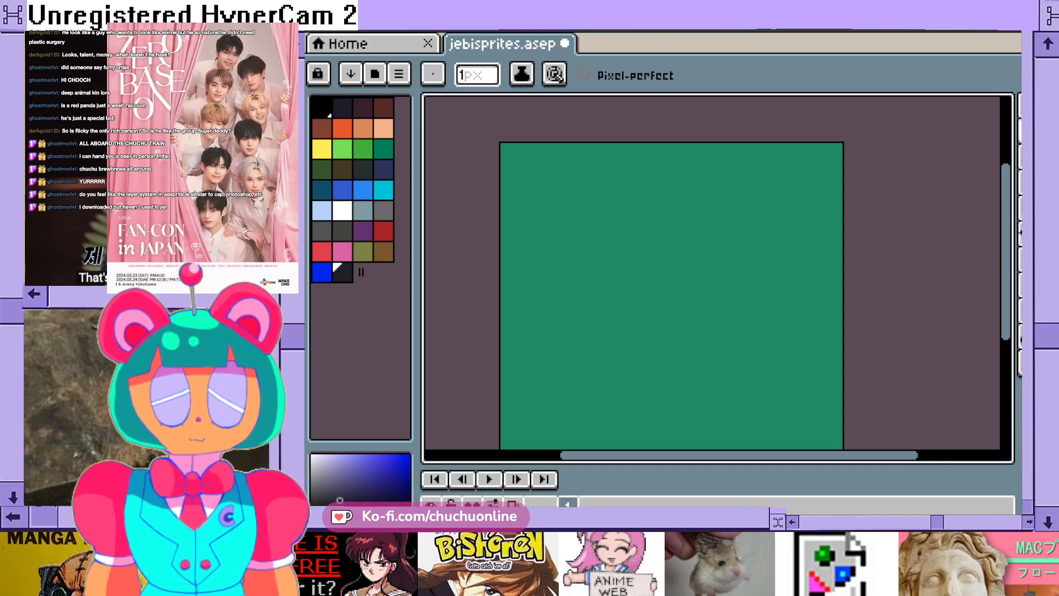
- Rename Layer 1 as "lines" in its layer properties
key(F2)
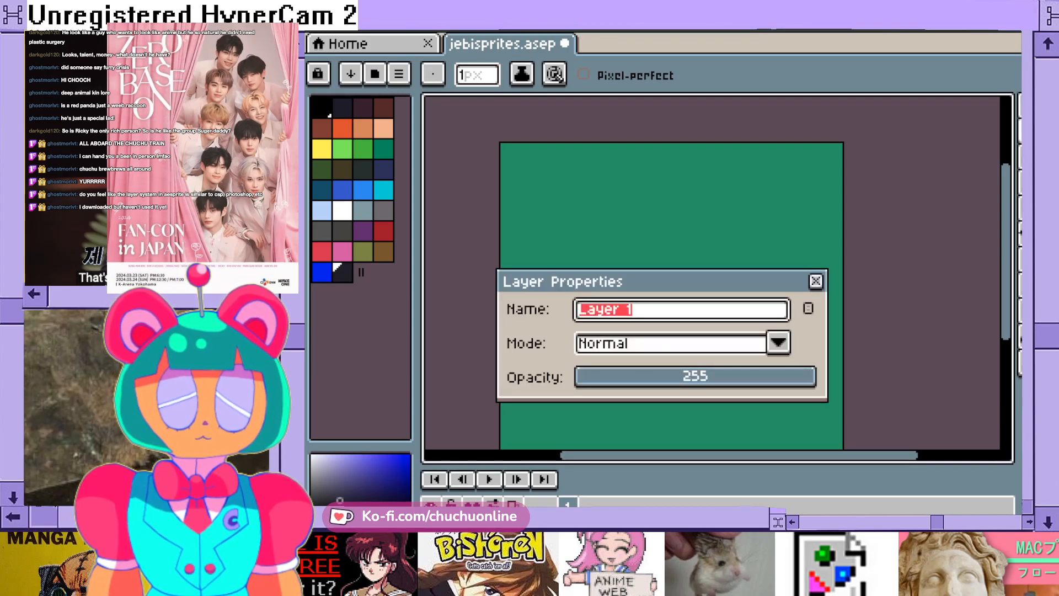
text(lines)
key(Return)
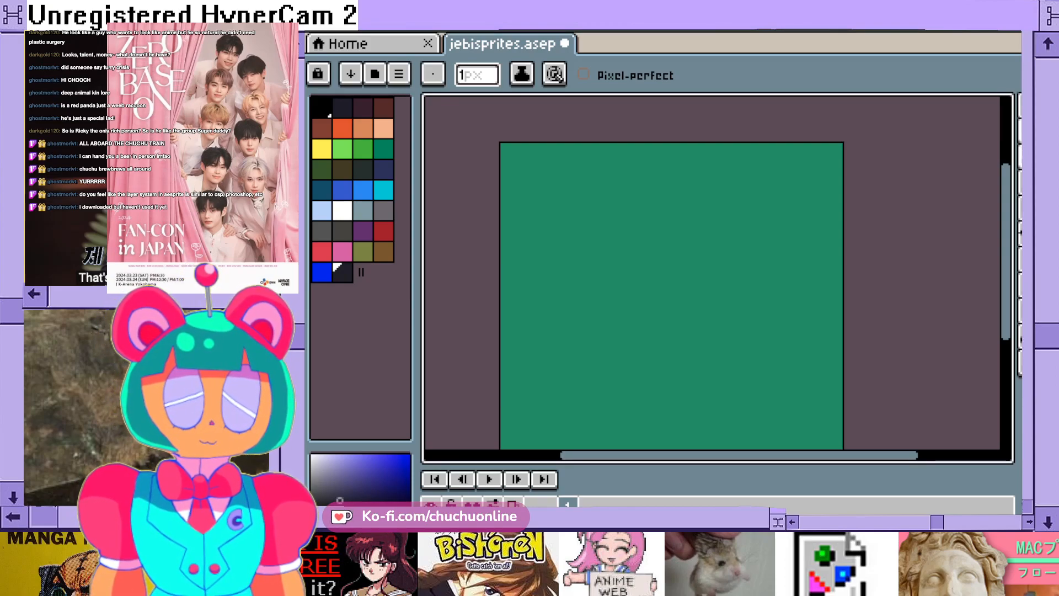
- Draw a tilted four-sided outline freehand on the green canvas with the 1 px Pencil in bright blue
click(1020, 132)
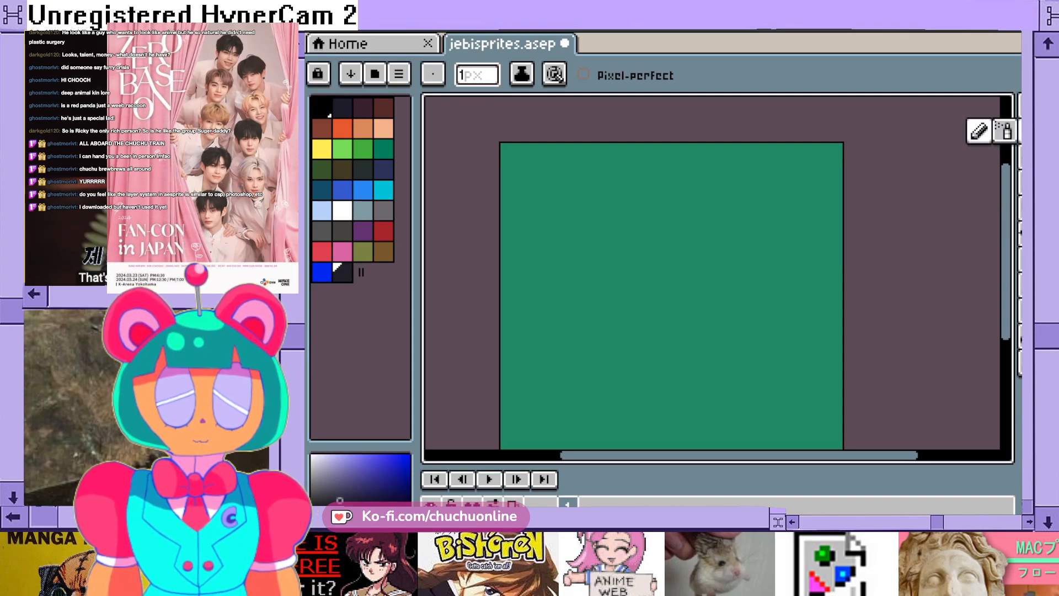
click(322, 273)
scroll(605, 241, up, 1)
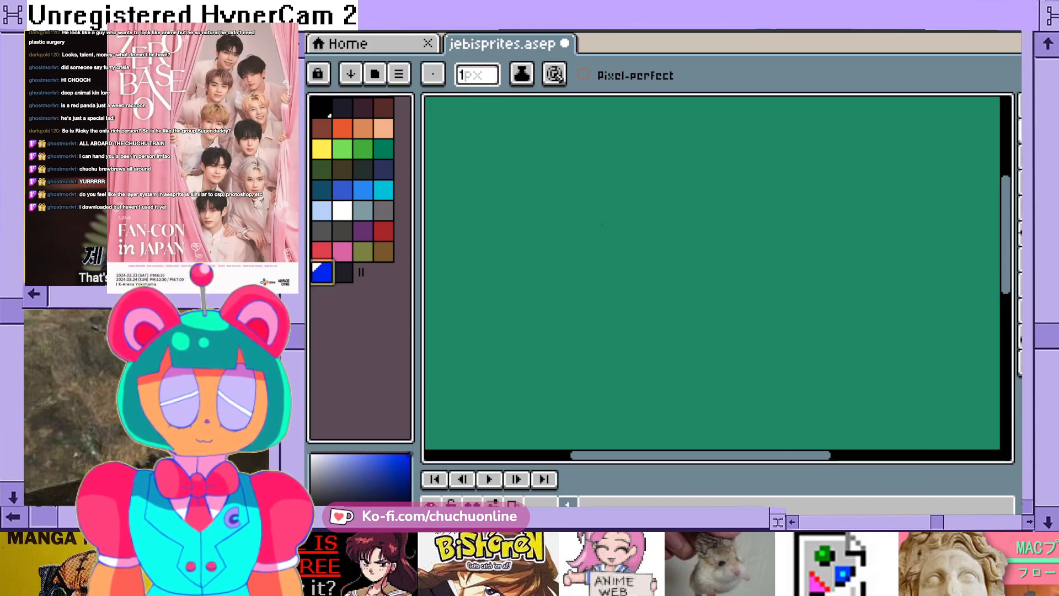
drag(596, 189, 576, 285)
mouse_move(595, 188)
mouse_down()
mouse_move(706, 206)
mouse_move(702, 265)
mouse_move(687, 303)
mouse_move(576, 284)
mouse_up()
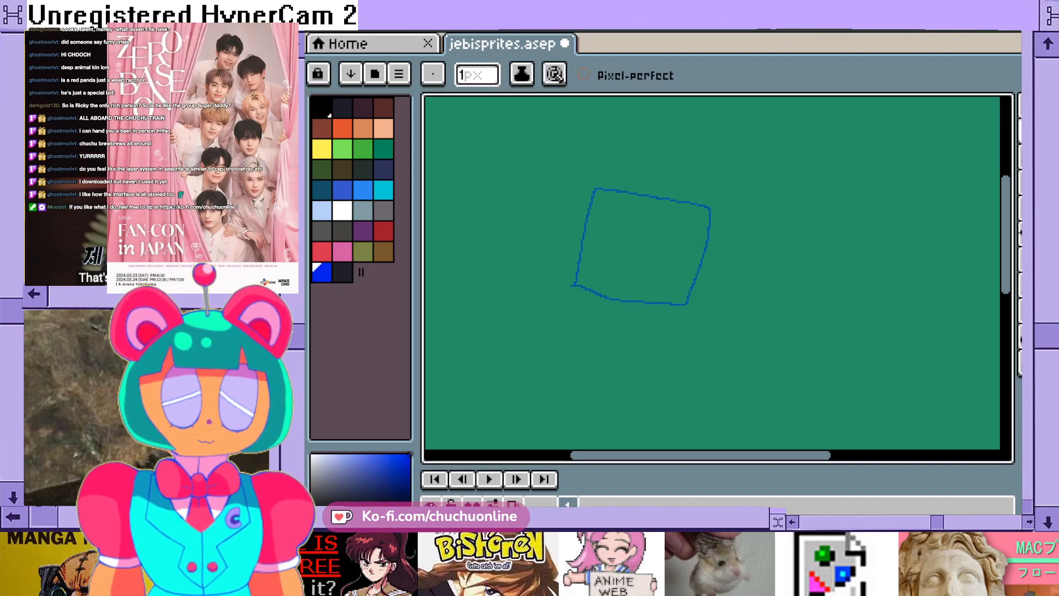
- Try to fill the inside of the blue four-sided outline with the near-black navy using the Paint Bucket
click(1020, 259)
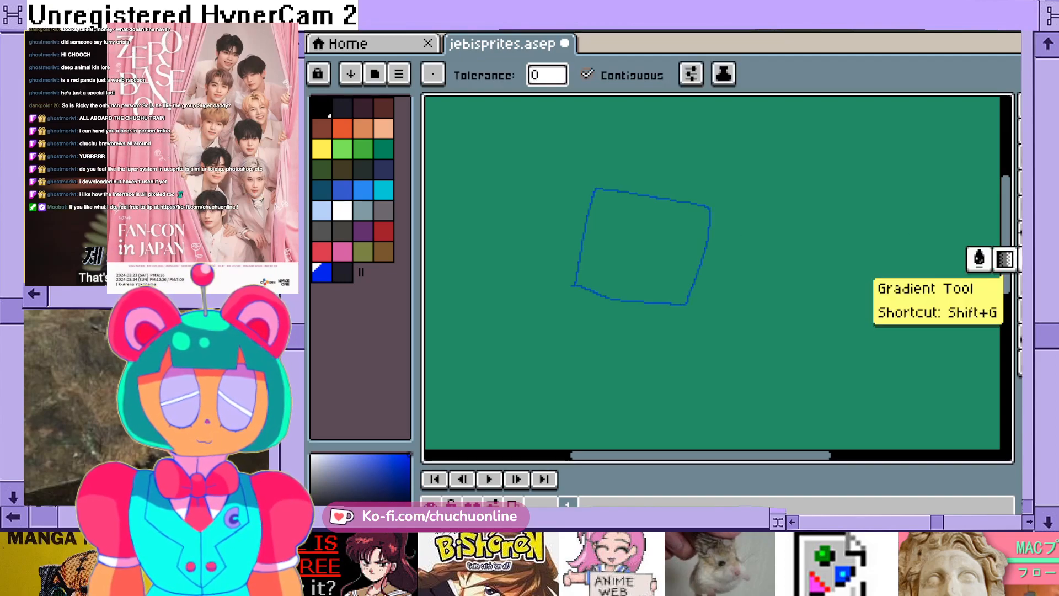
click(343, 272)
click(642, 249)
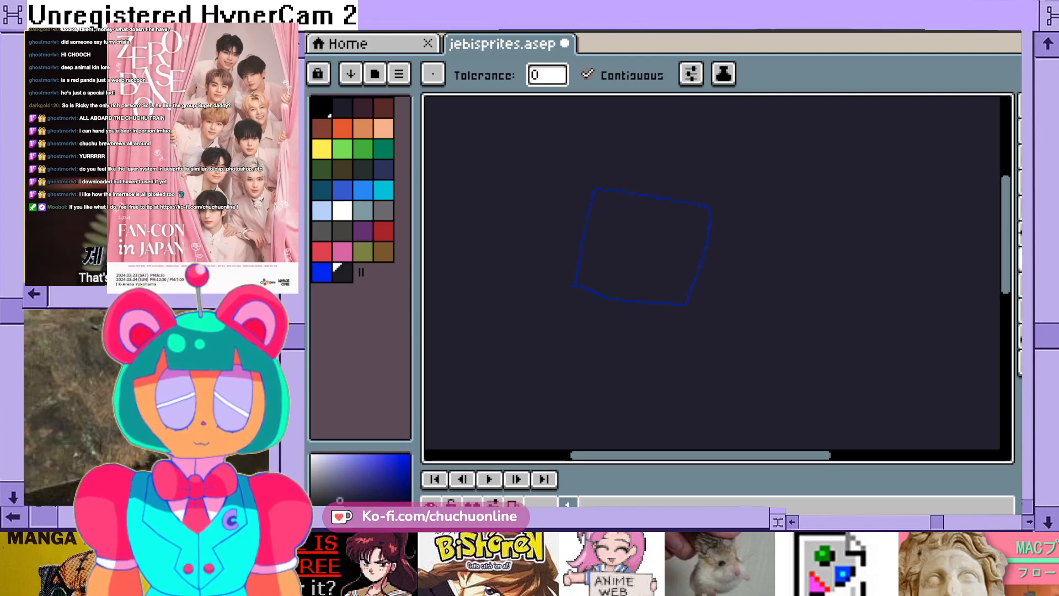
key(ctrl+z)
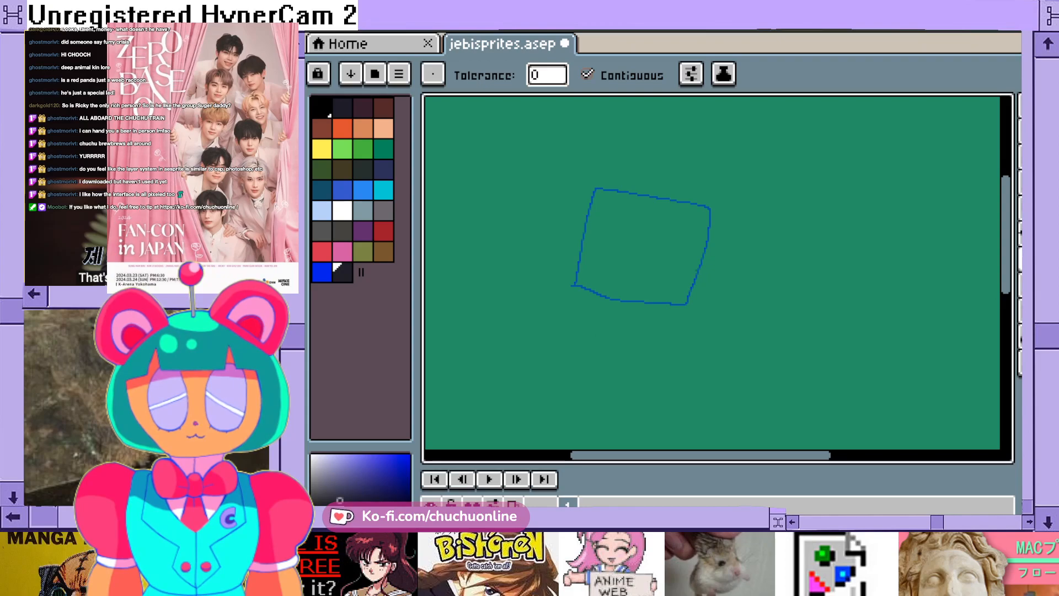
click(1020, 105)
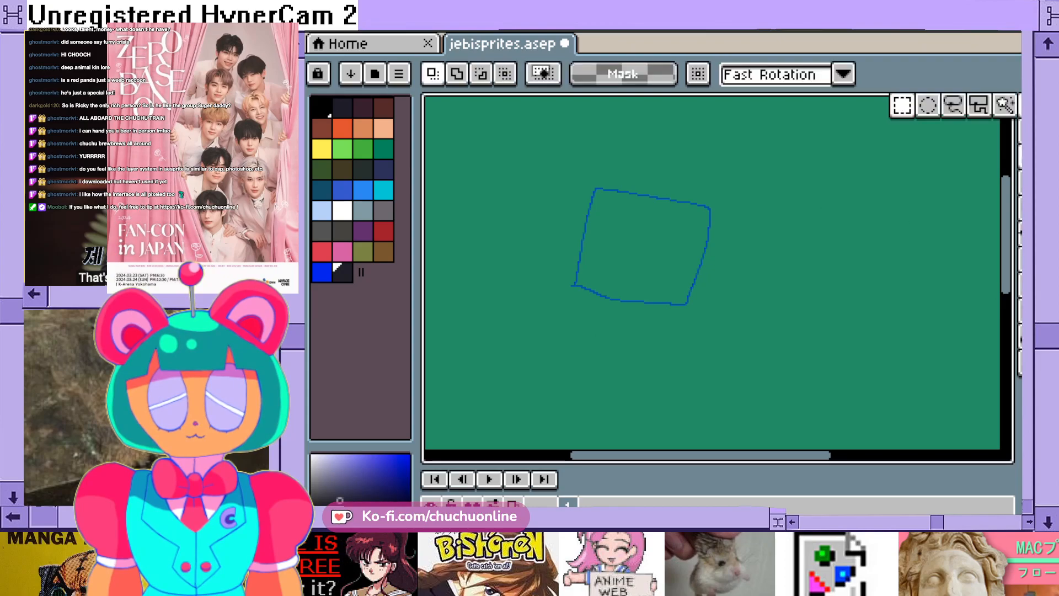
click(953, 105)
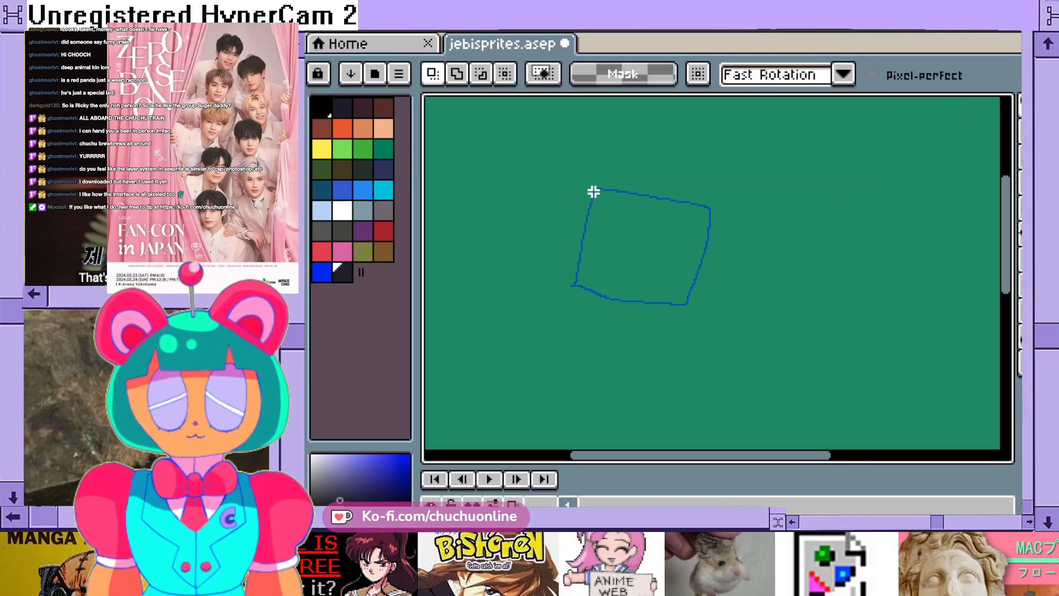
scroll(594, 191, up, 2)
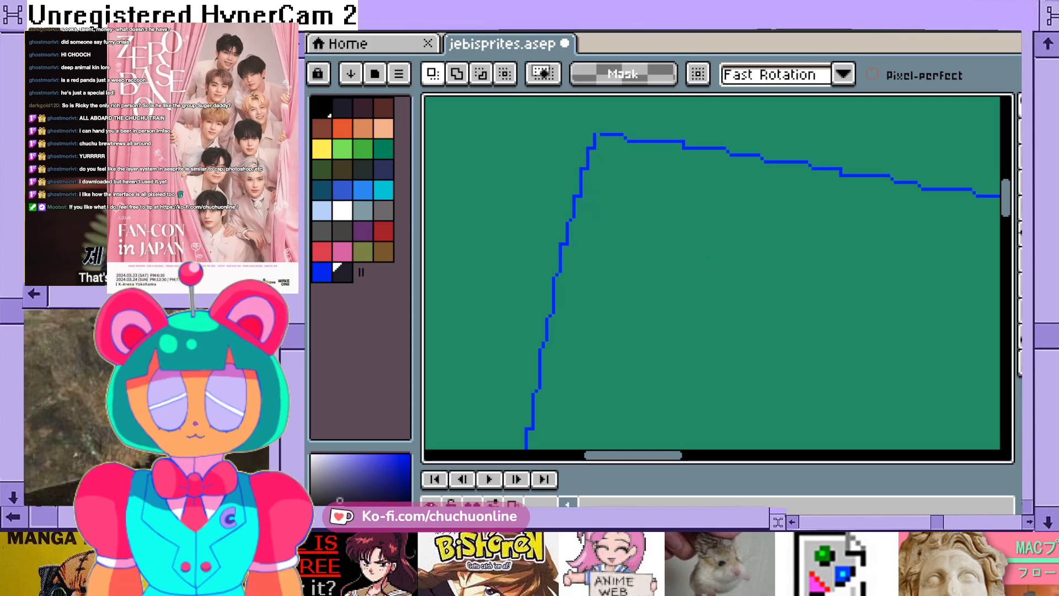
- Retry the near-black navy Paint Bucket fill inside the blue outline and undo it
click(1020, 133)
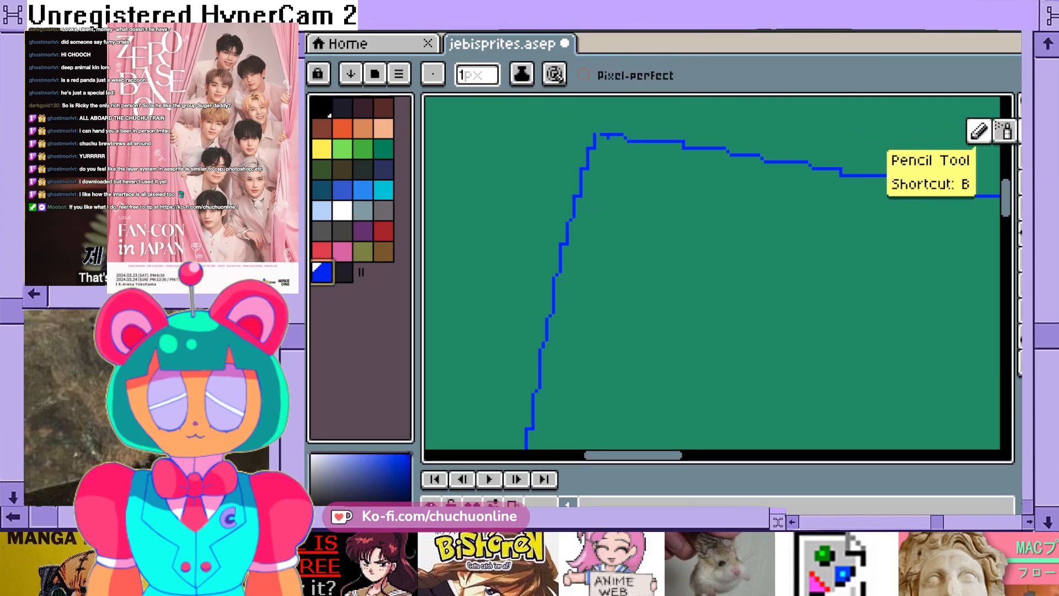
scroll(669, 260, down, 3)
scroll(671, 291, up, 3)
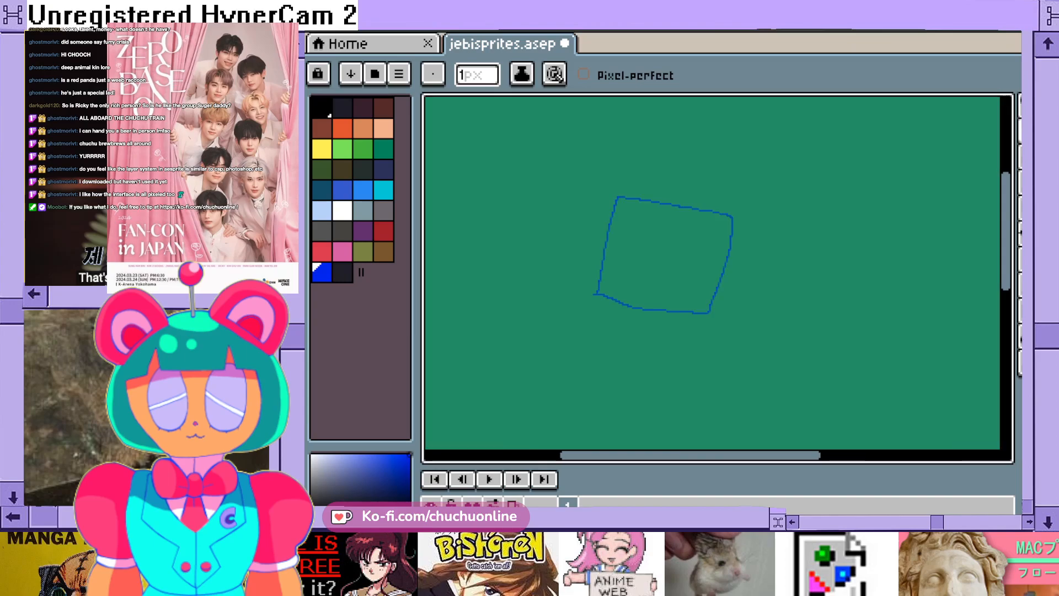
scroll(672, 292, down, 2)
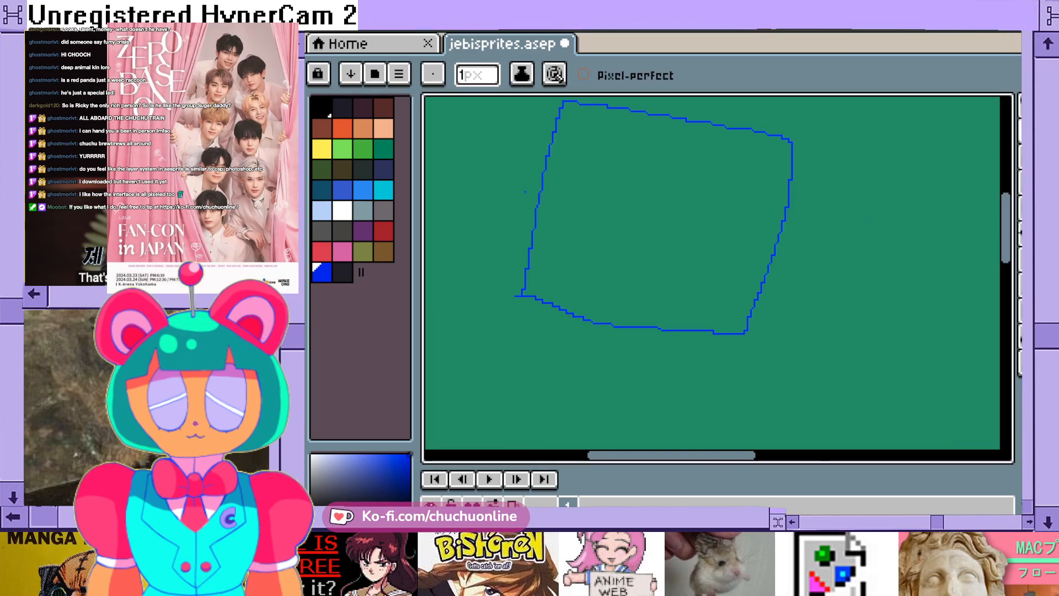
click(342, 271)
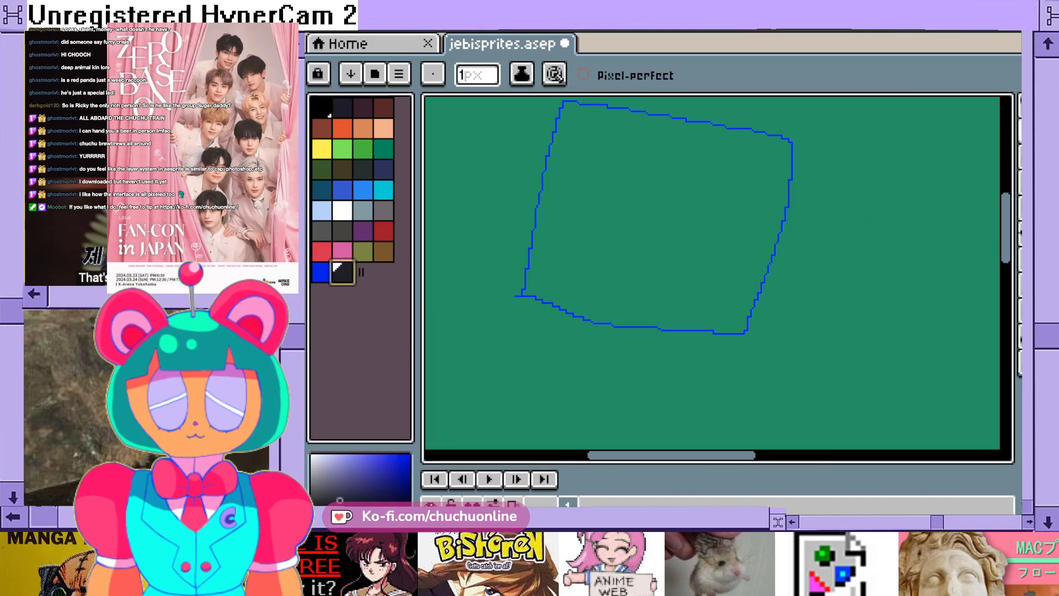
click(1020, 260)
click(662, 221)
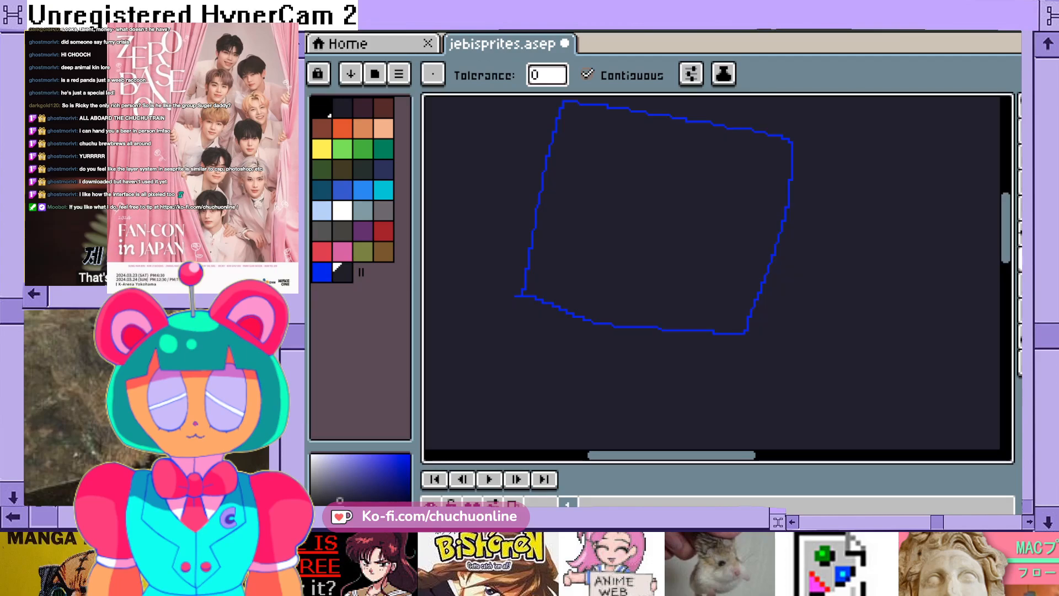
key(ctrl+z)
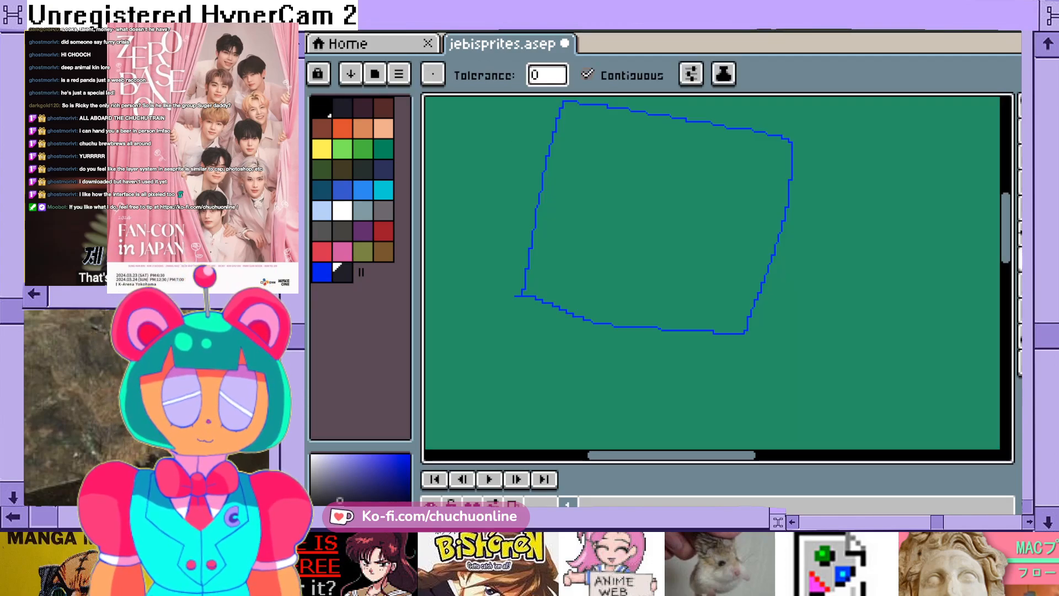
- Select a thin strip along the upper part of the blue outline's left edge with the Polygonal Lasso
click(1020, 106)
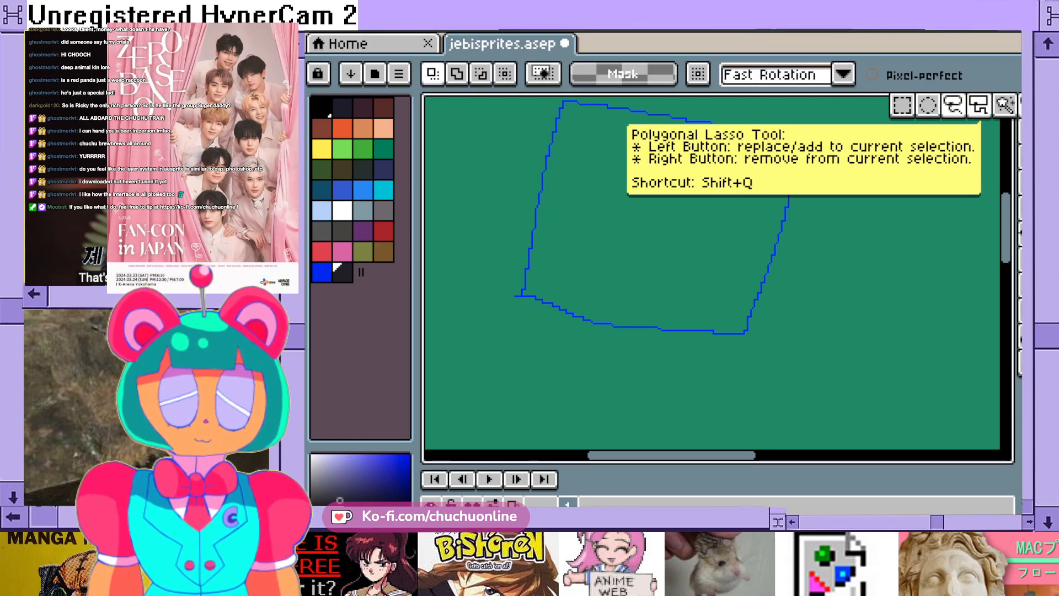
click(979, 105)
scroll(557, 111, up, 2)
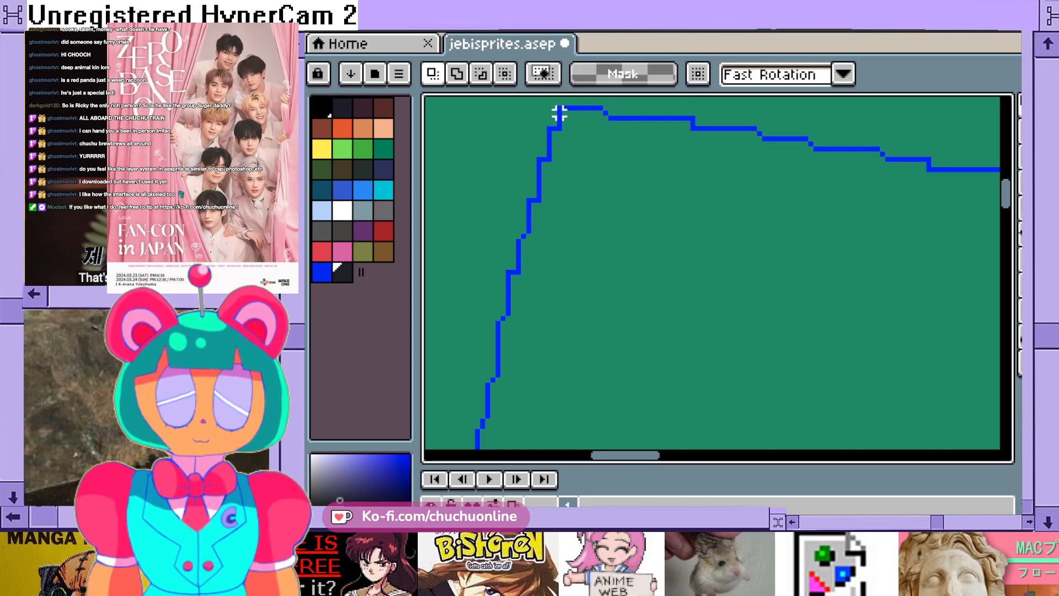
mouse_move(559, 113)
mouse_down()
mouse_move(512, 245)
mouse_move(483, 425)
mouse_move(466, 443)
mouse_up()
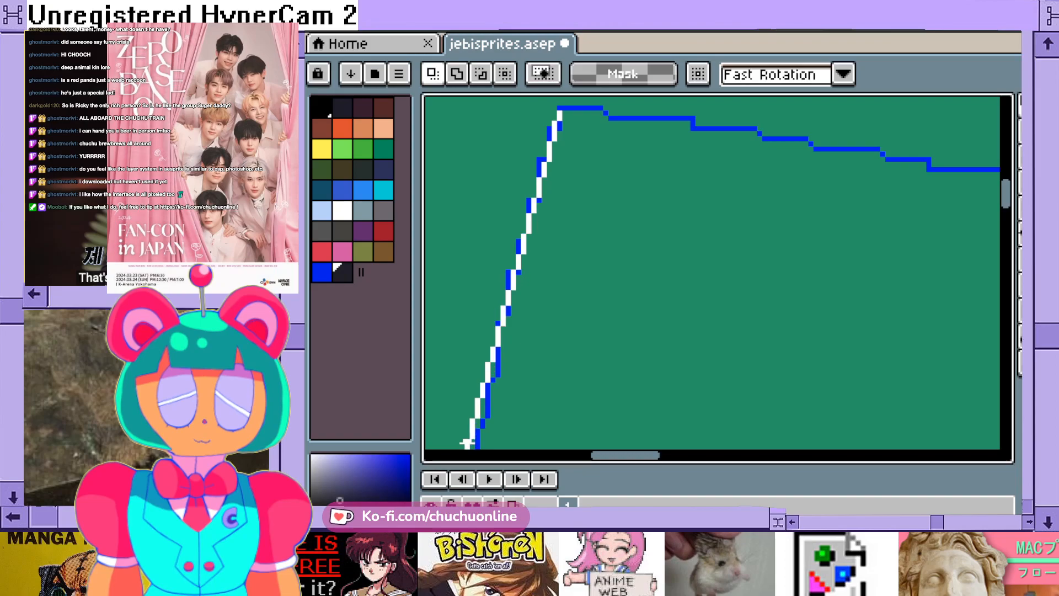
scroll(468, 443, down, 2)
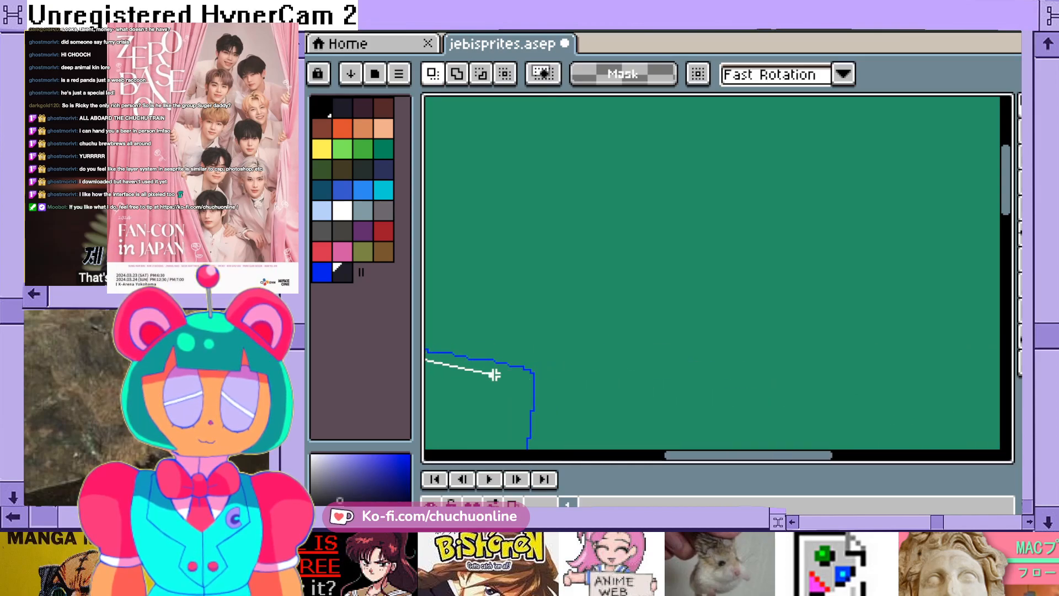
double_click(793, 398)
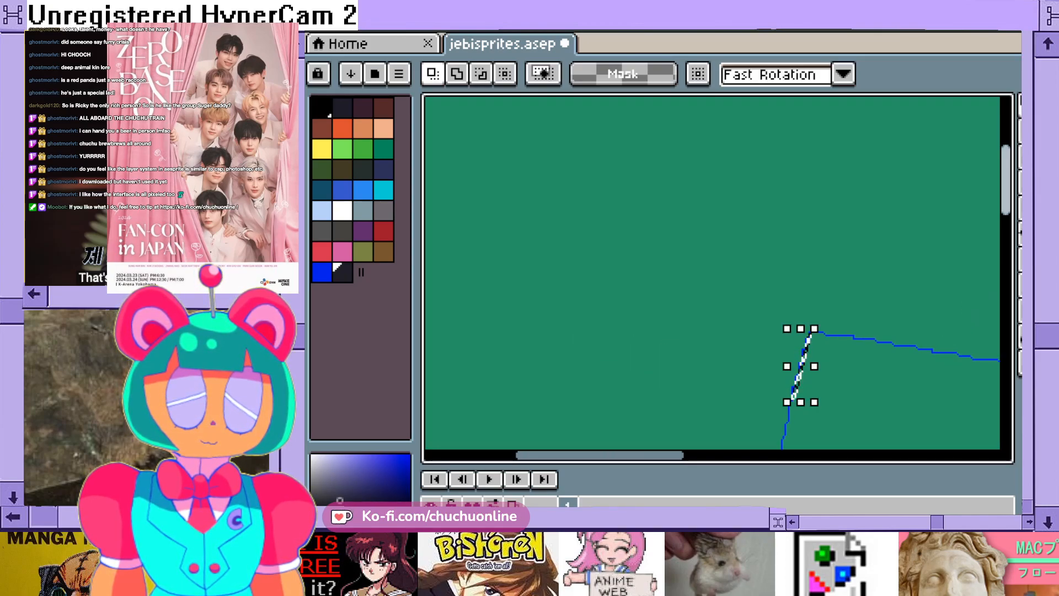
scroll(905, 189, down, 9)
scroll(905, 190, up, 4)
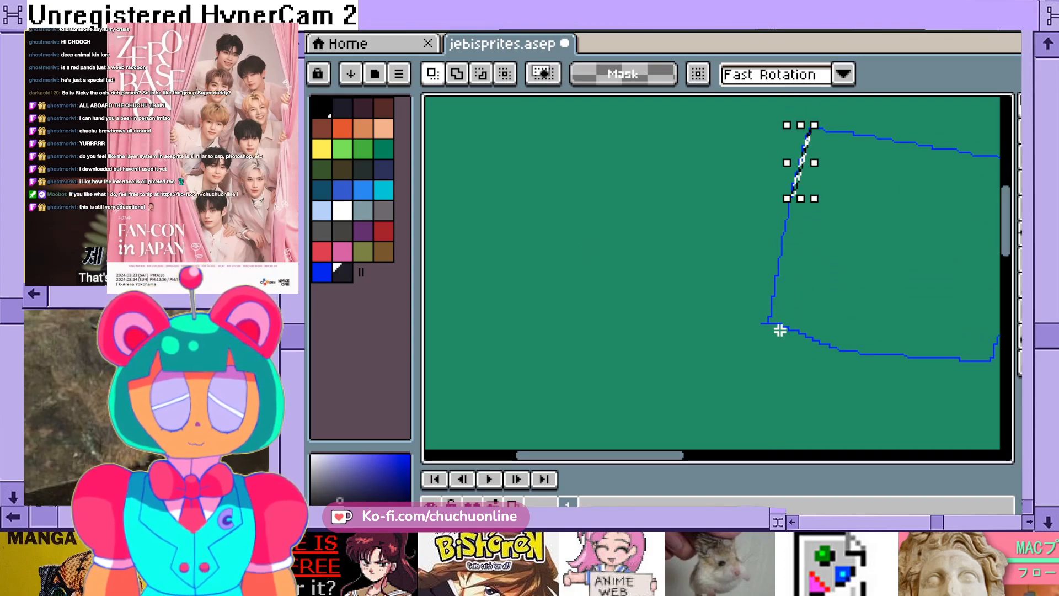
- Clear the strip selection and undo the blue four-sided outline
key(ctrl+d)
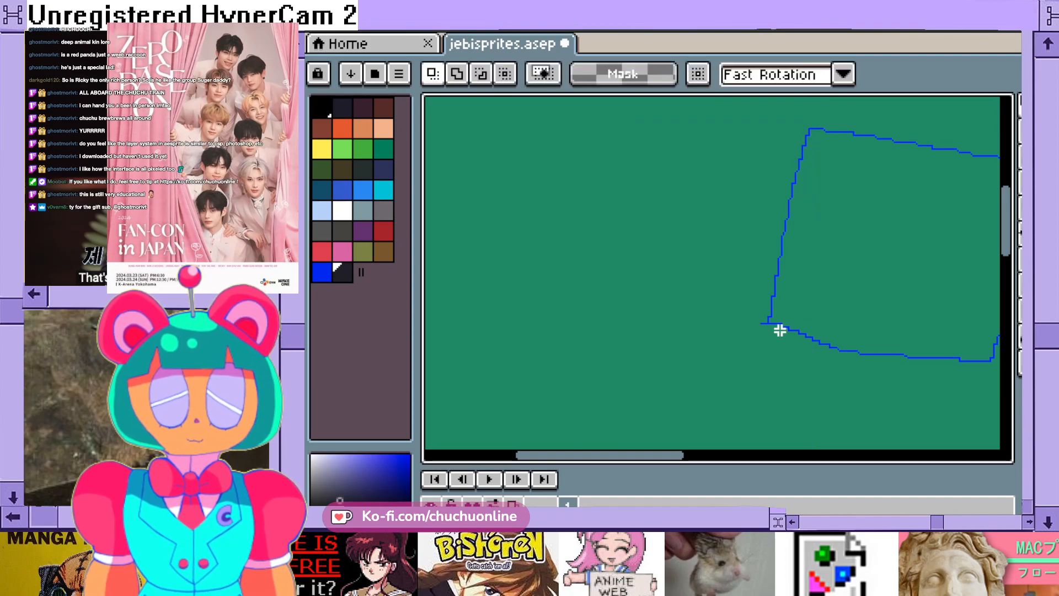
key(ctrl+z)
key(ctrl+z)
- Fill the green canvas with a downward near-black navy to black gradient using Bayer Matrix 4x4 dithering, and undo it
click(1029, 259)
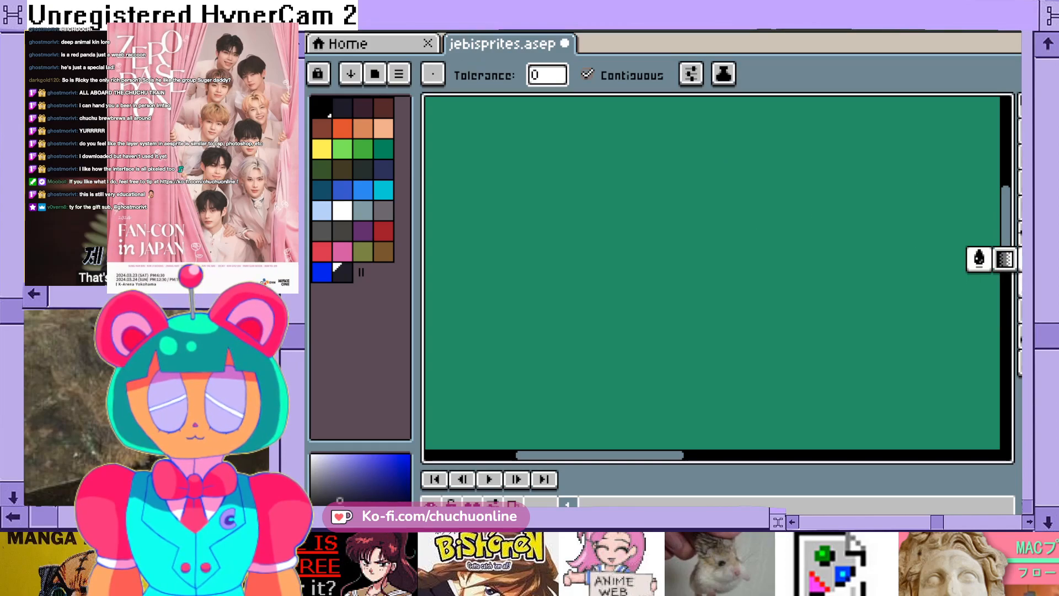
scroll(920, 219, down, 2)
scroll(897, 238, down, 1)
drag(662, 455, 715, 456)
click(1030, 260)
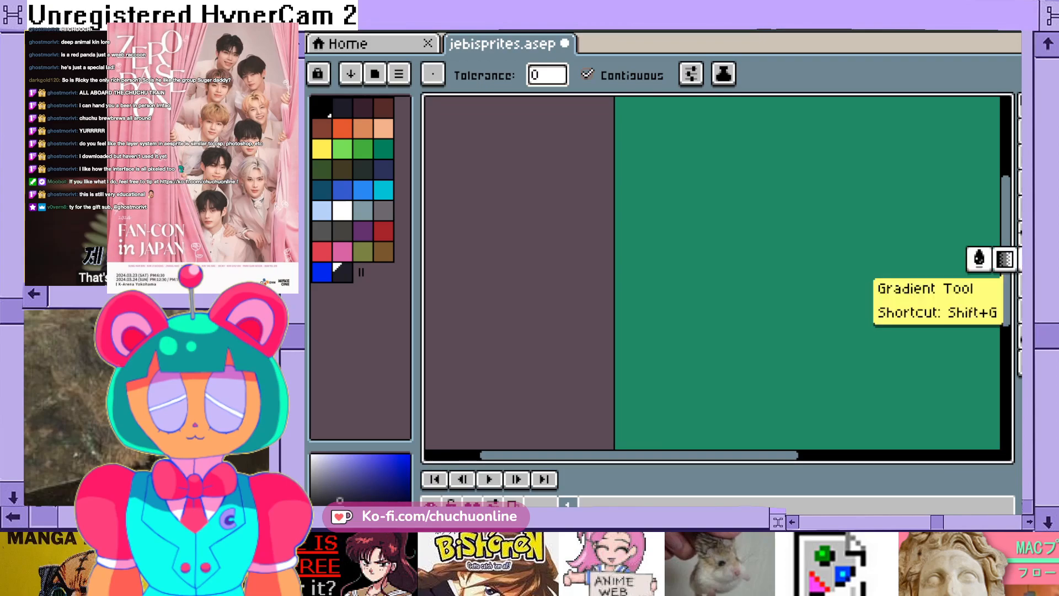
click(1005, 259)
click(839, 75)
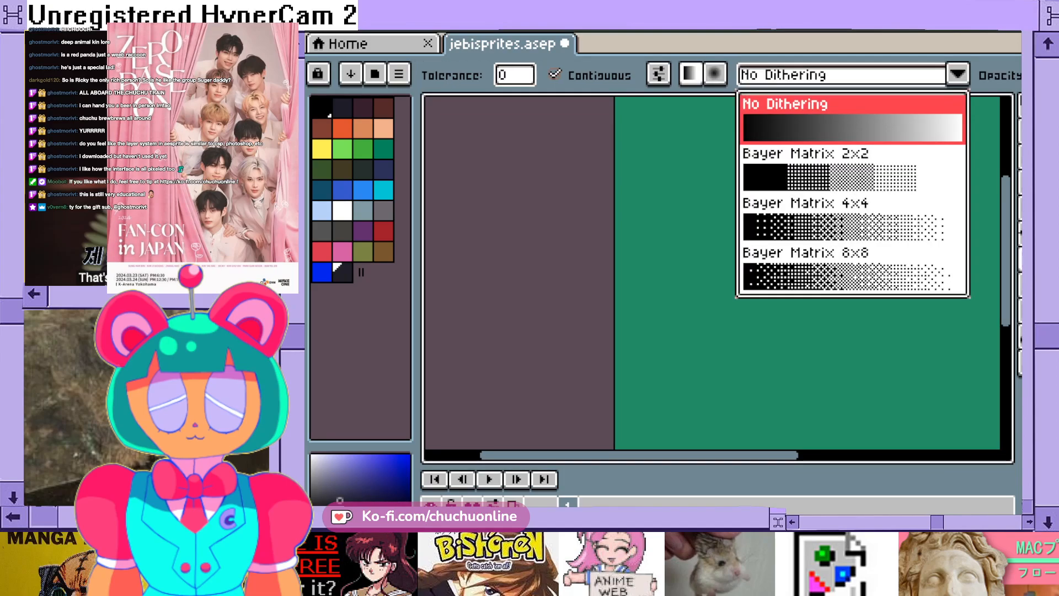
click(850, 221)
drag(805, 168, 810, 307)
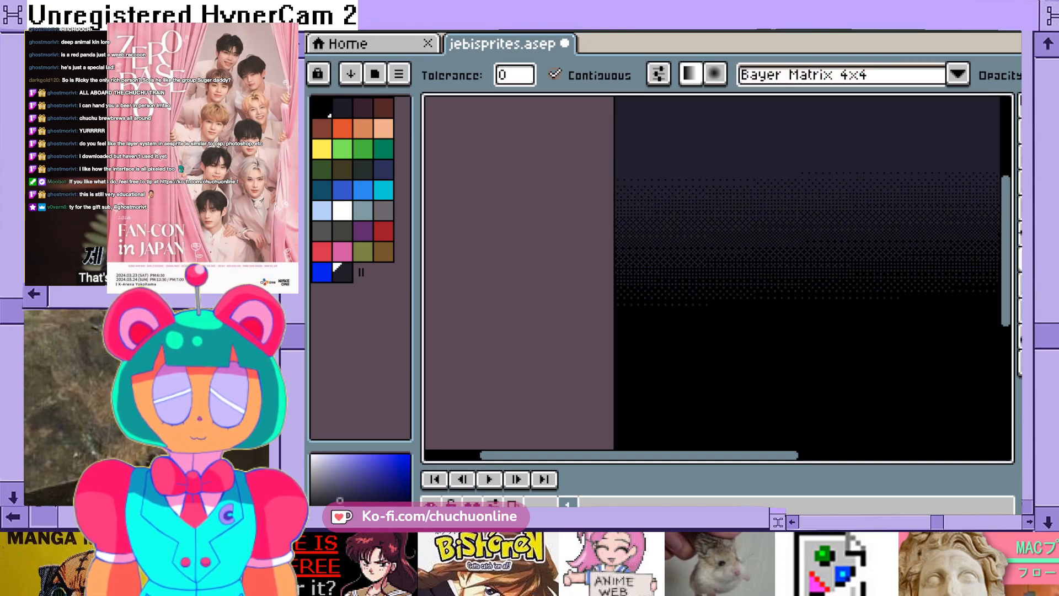
drag(699, 455, 778, 455)
scroll(782, 412, down, 2)
scroll(780, 412, up, 1)
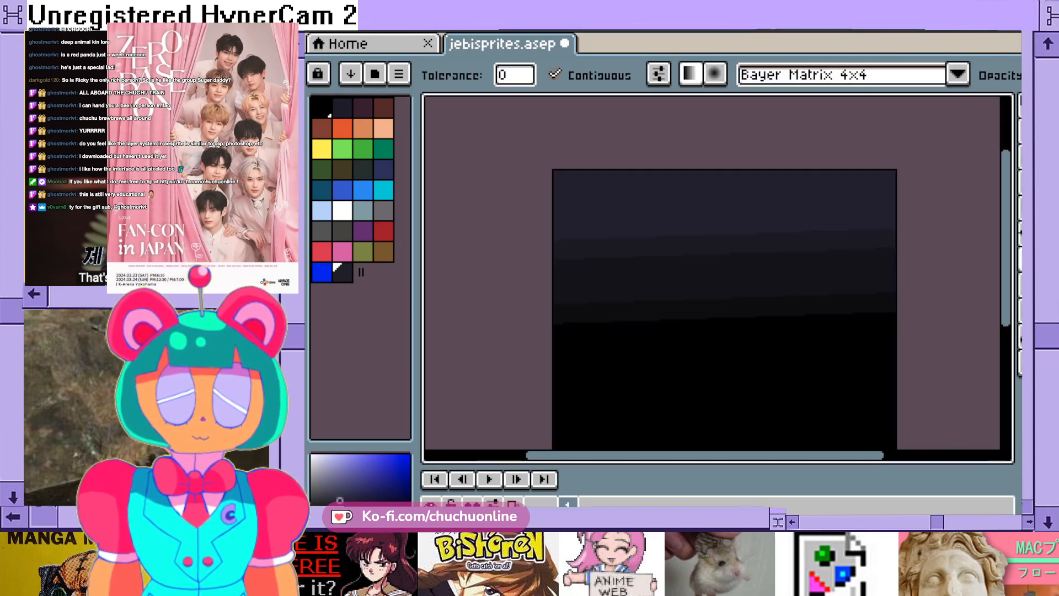
key(ctrl+z)
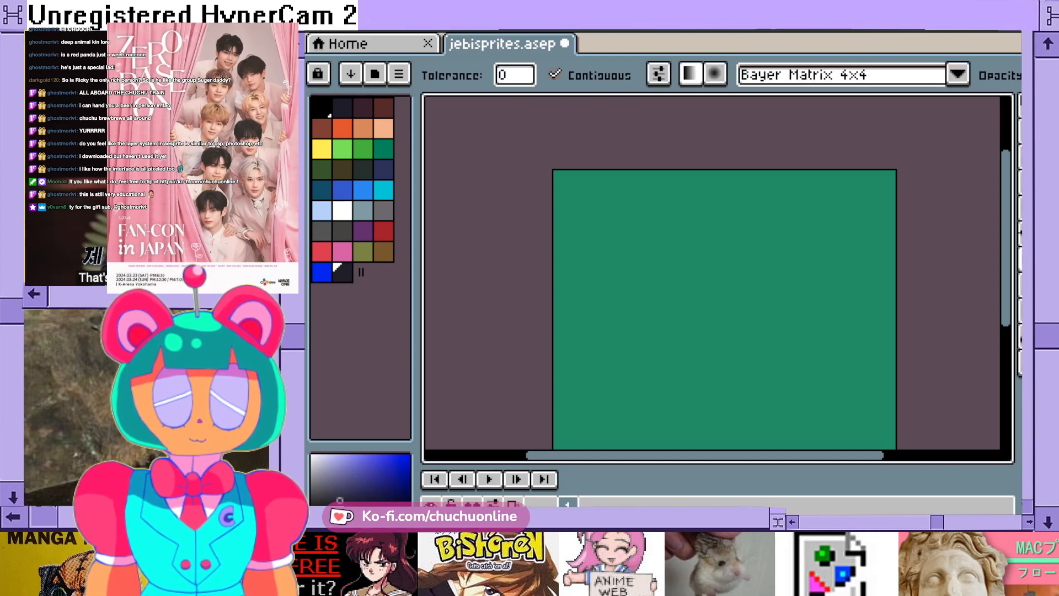
- Try the downward navy-to-black gradient with Bayer Matrix 8x8 dithering, inspect its dot pattern up close, and undo it
click(958, 74)
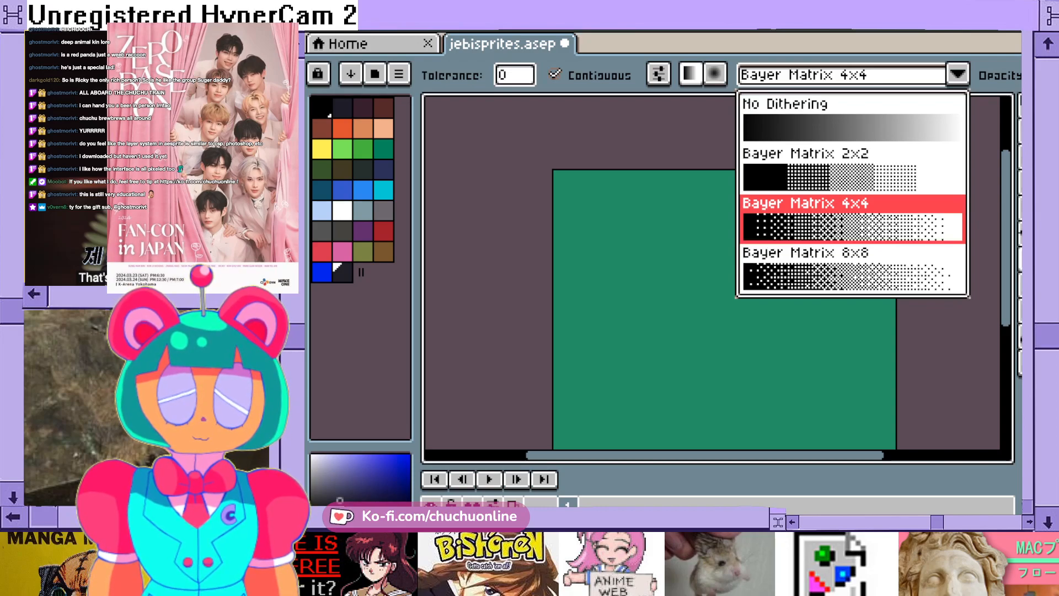
click(816, 269)
scroll(736, 233, up, 3)
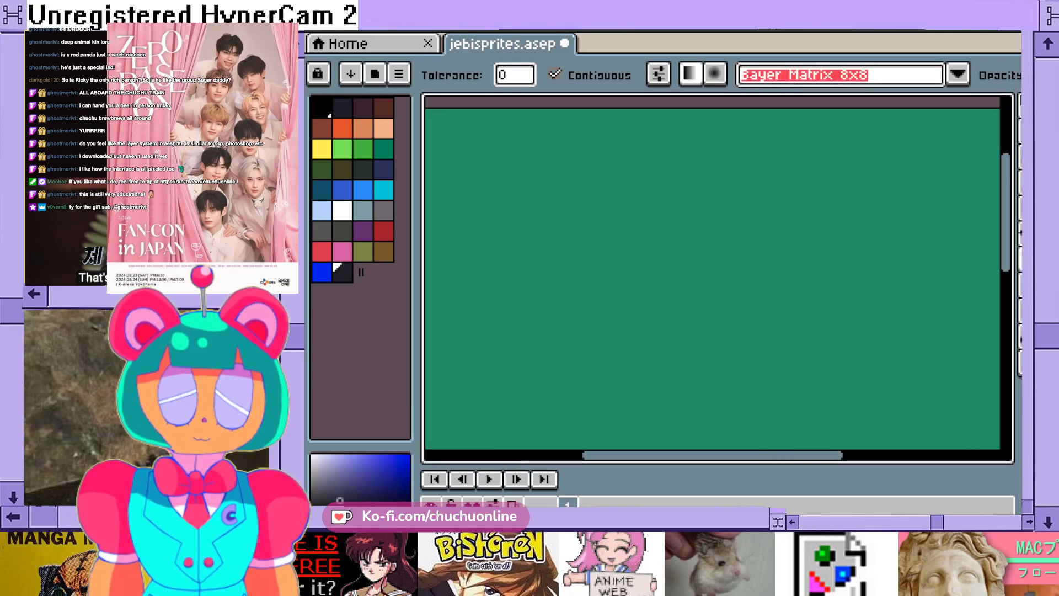
drag(733, 208, 748, 336)
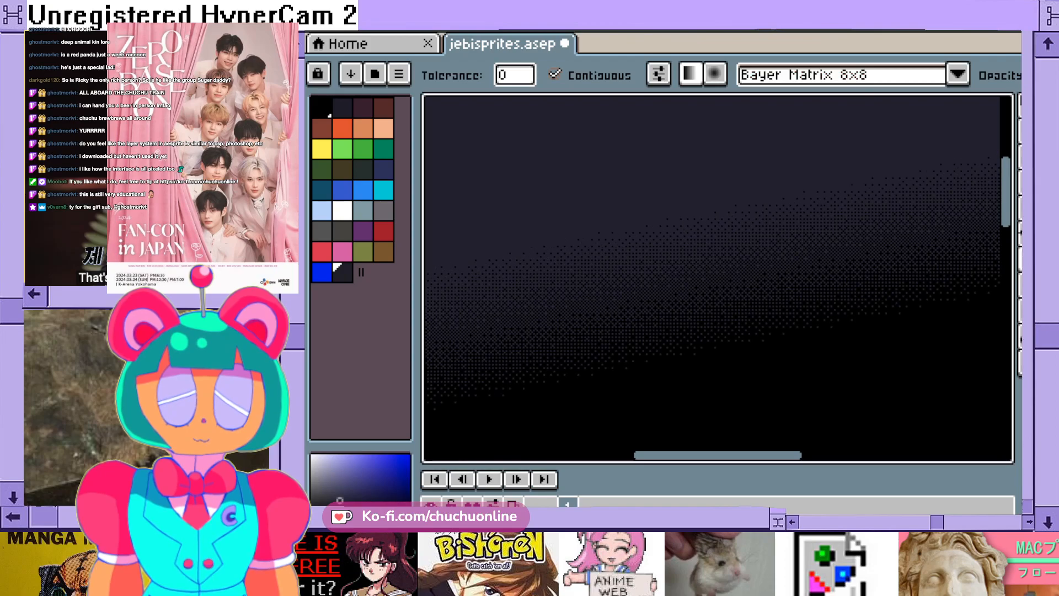
scroll(727, 330, up, 2)
scroll(731, 302, down, 1)
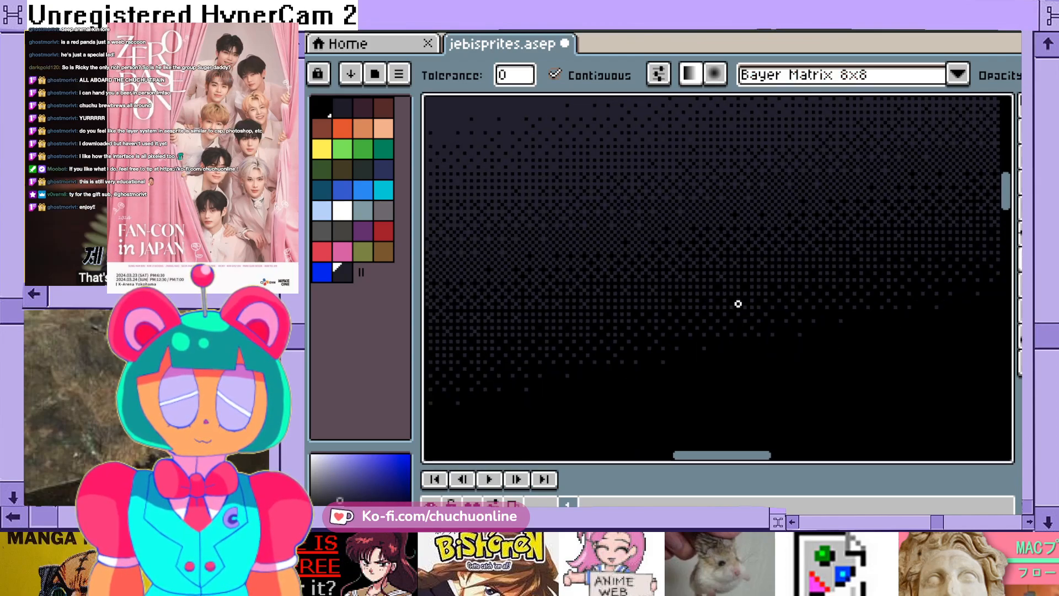
scroll(728, 293, up, 3)
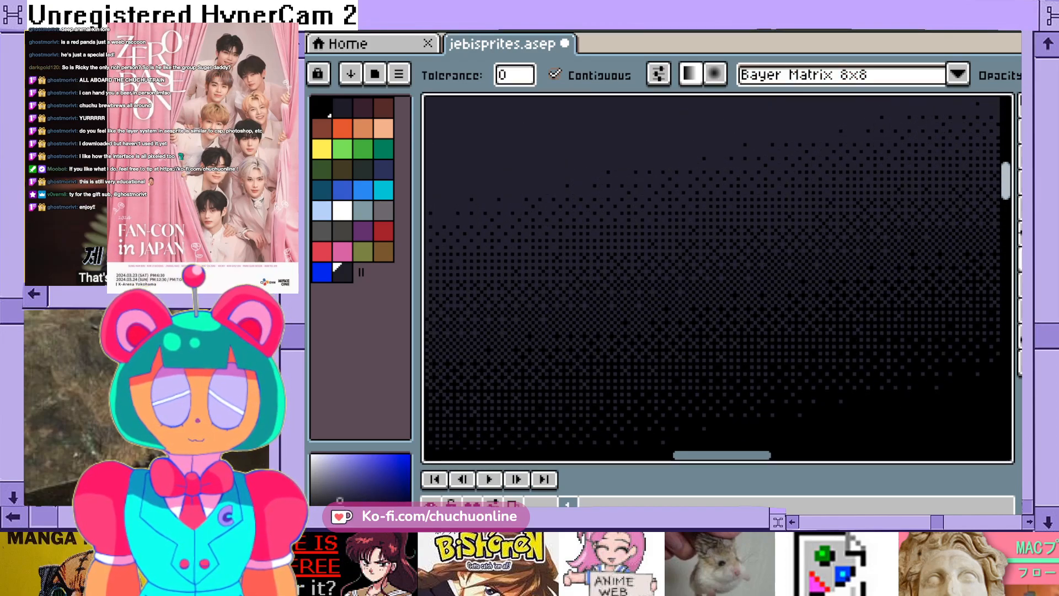
key(ctrl+z)
- Apply a slightly slanted navy-to-black gradient with Bayer Matrix 4x4 dithering for comparison, and undo it
click(958, 74)
click(800, 209)
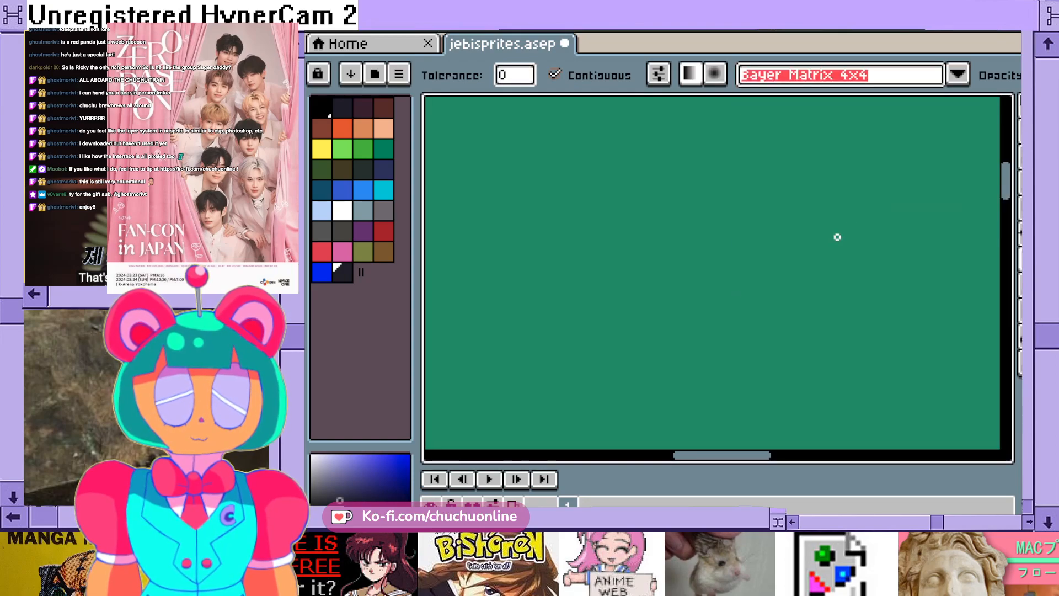
drag(694, 169, 738, 305)
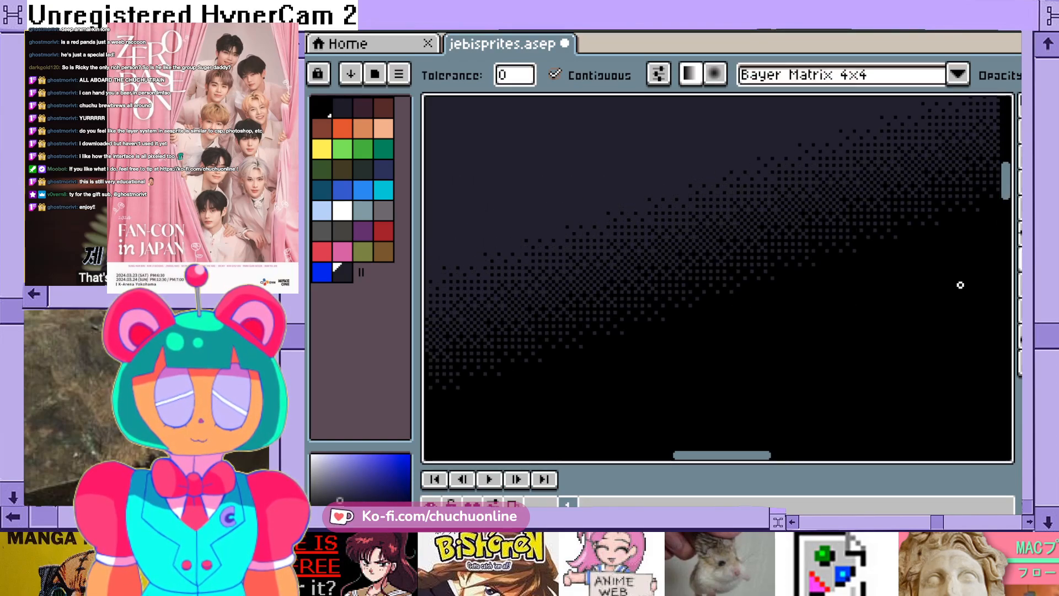
key(ctrl+z)
- Apply a diagonal navy-to-black gradient with Bayer Matrix 2x2 dithering and undo it
click(958, 74)
click(800, 150)
drag(680, 201, 735, 301)
scroll(922, 311, down, 3)
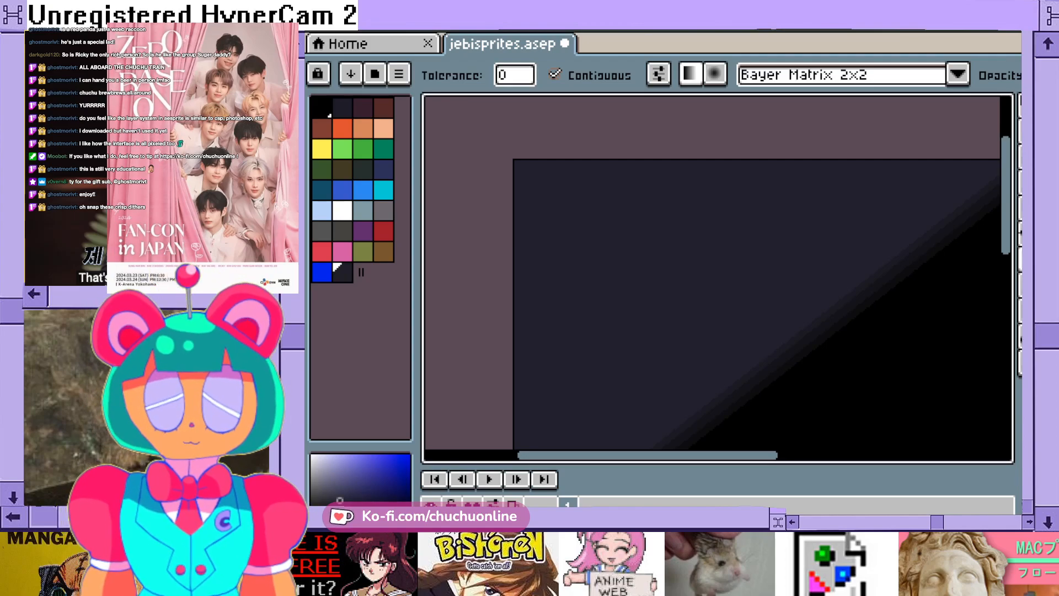
key(ctrl+z)
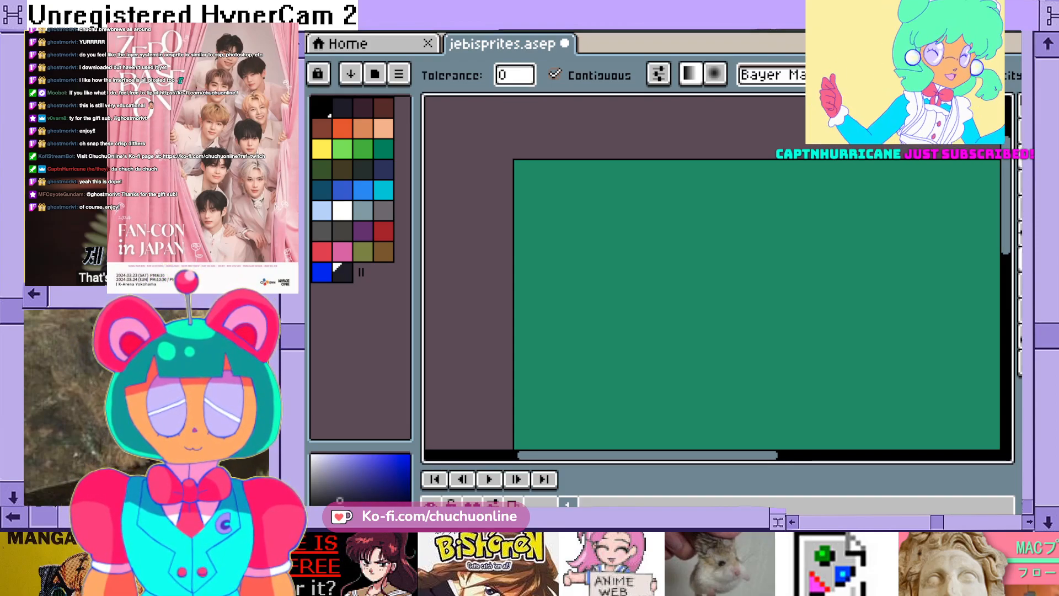
click(1031, 260)
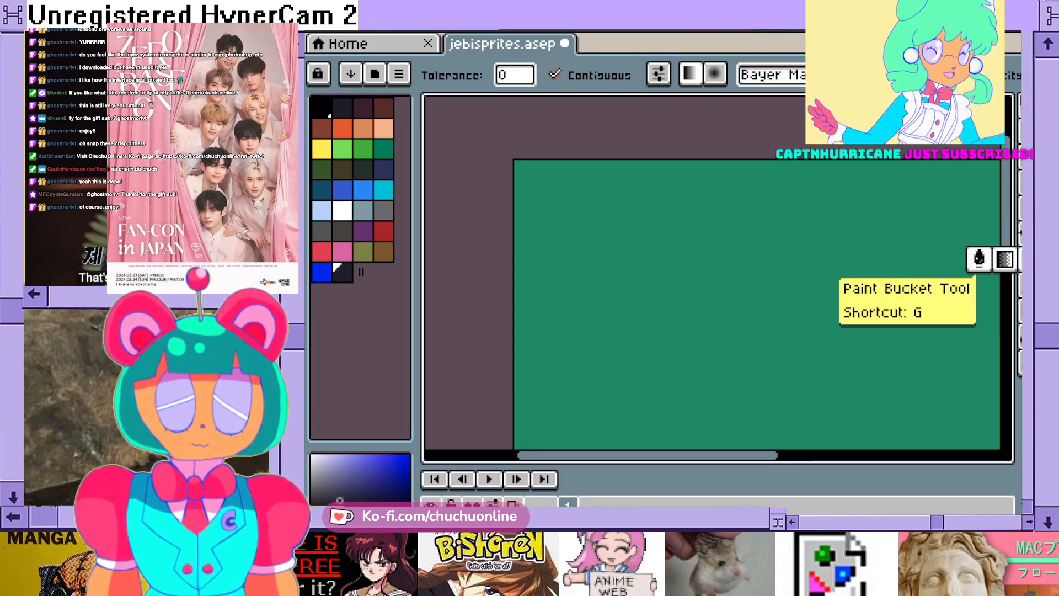
click(979, 260)
click(1031, 106)
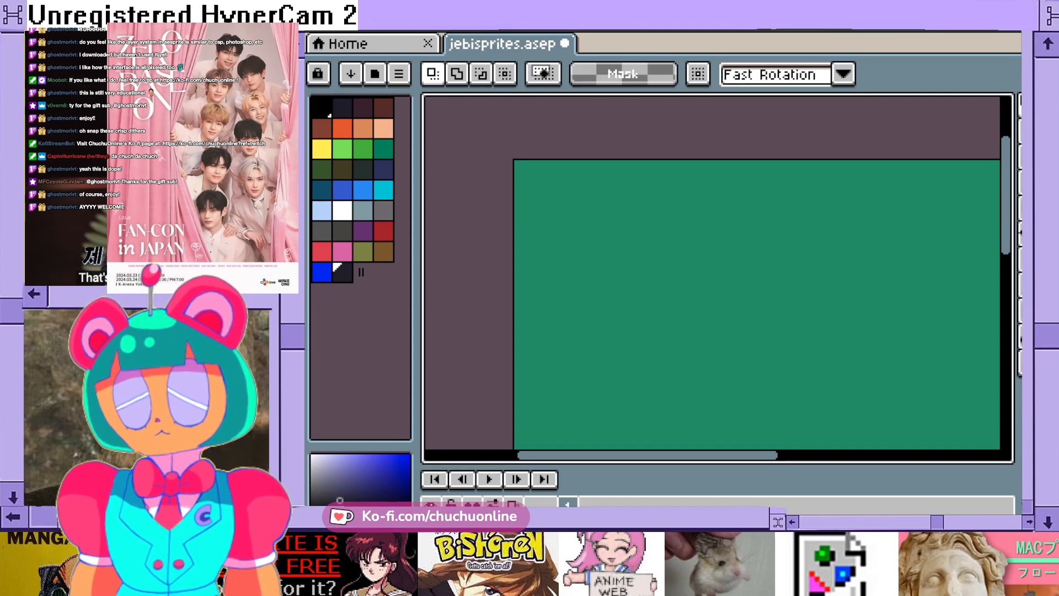
mouse_move(647, 455)
mouse_down()
mouse_move(740, 455)
mouse_move(660, 456)
mouse_up()
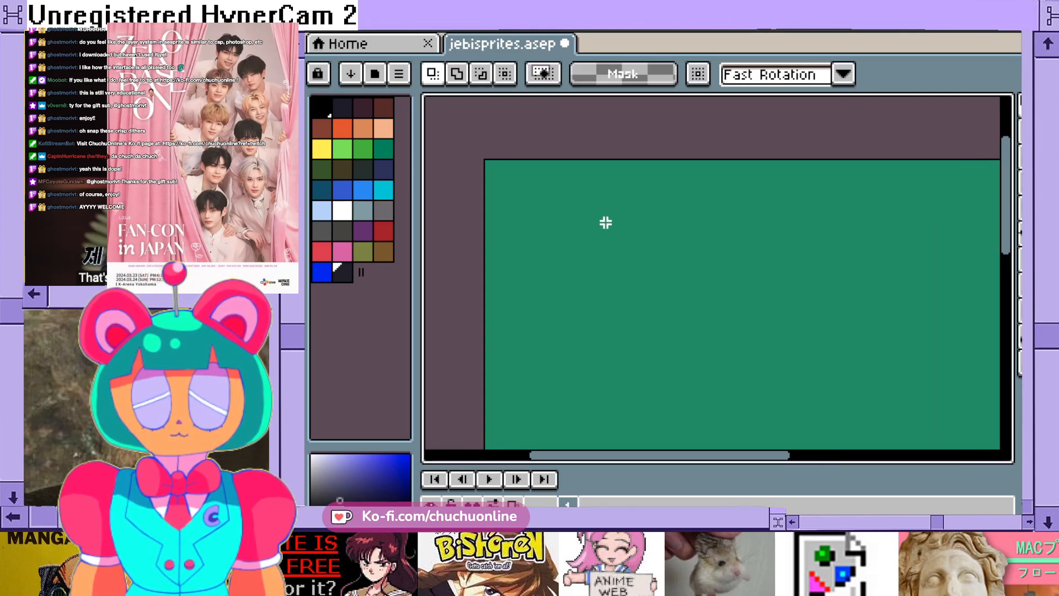
scroll(610, 233, down, 1)
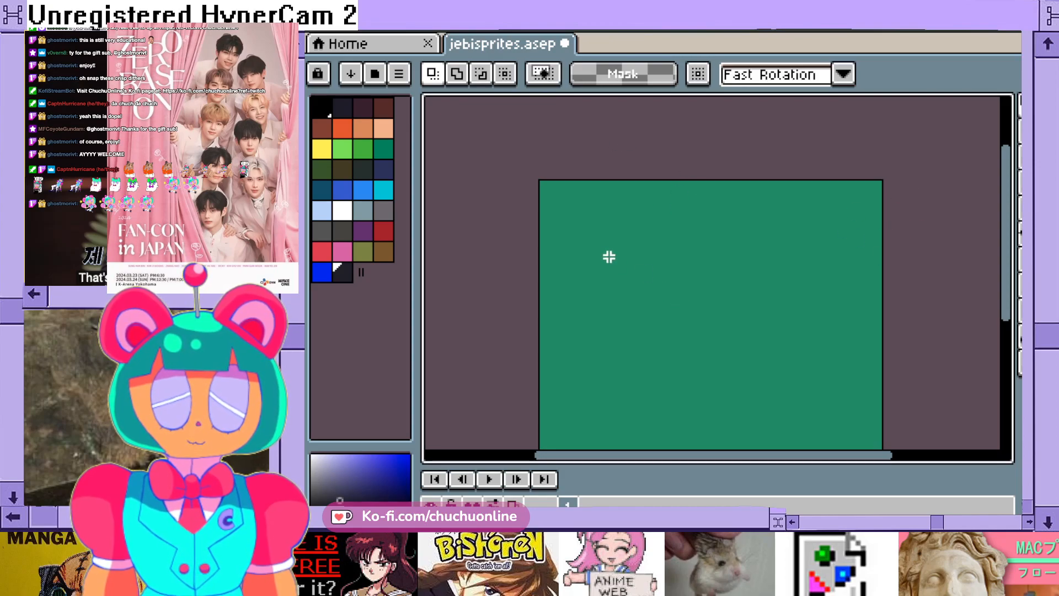
mouse_move(713, 456)
mouse_down()
mouse_move(694, 455)
mouse_move(728, 456)
mouse_up()
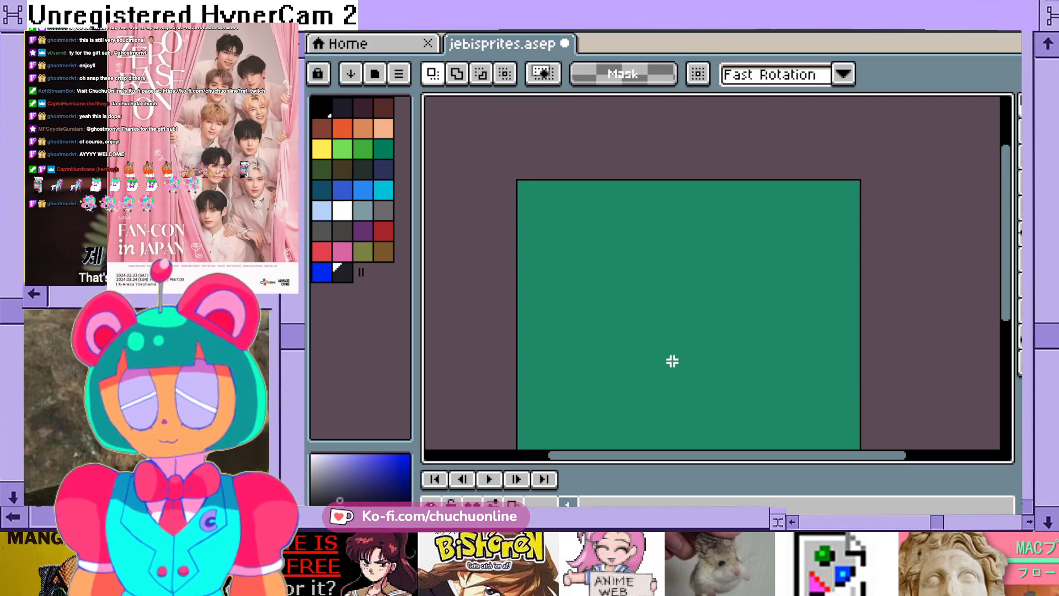
- Switch to the Pencil tool with a brush size of 1 px
scroll(672, 247, up, 1)
scroll(671, 254, down, 1)
scroll(660, 274, up, 1)
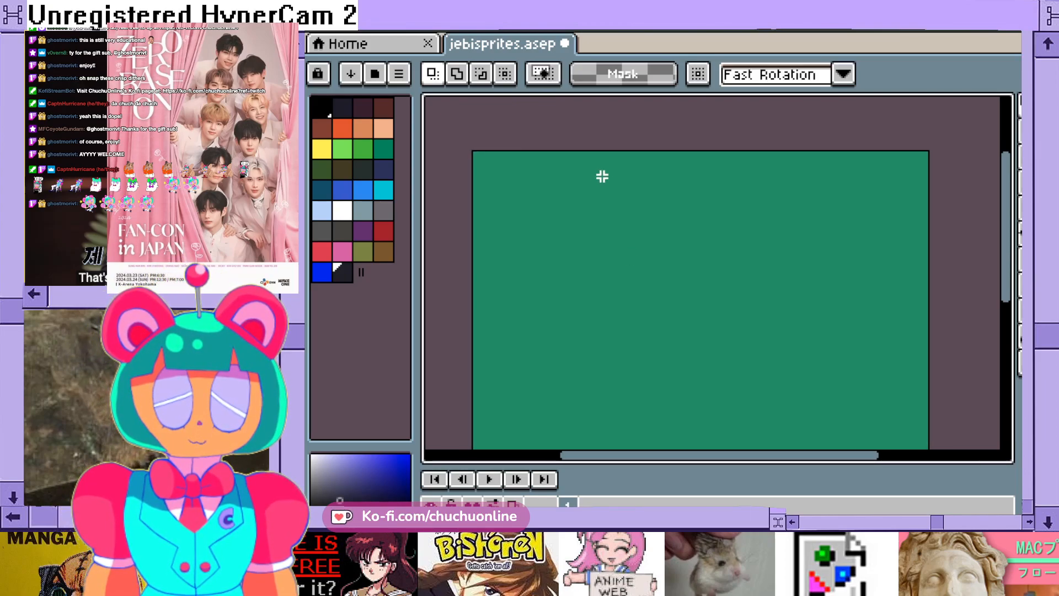
click(1019, 131)
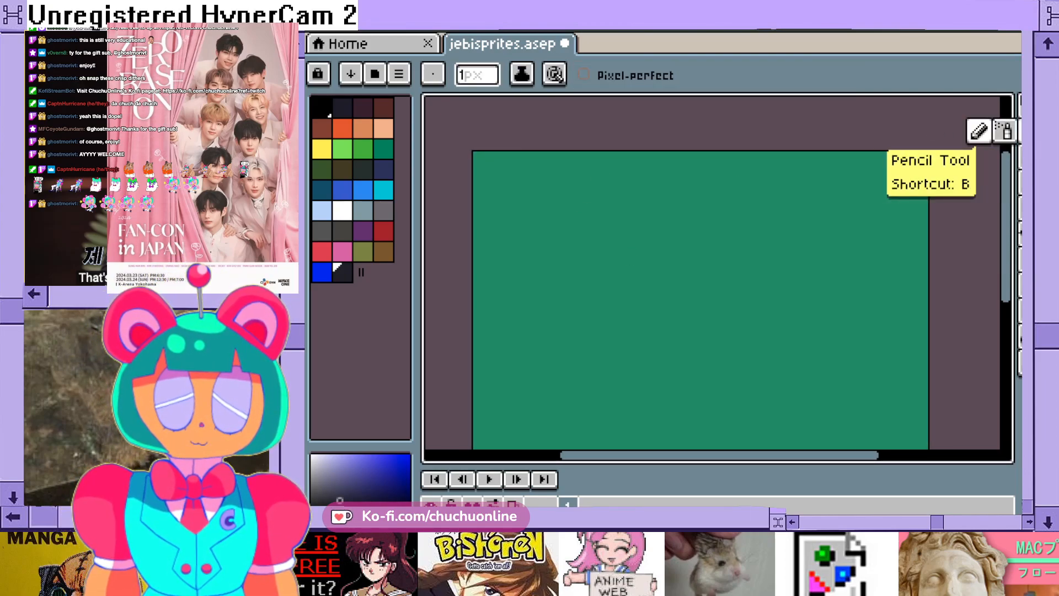
click(469, 75)
key(BackSpace)
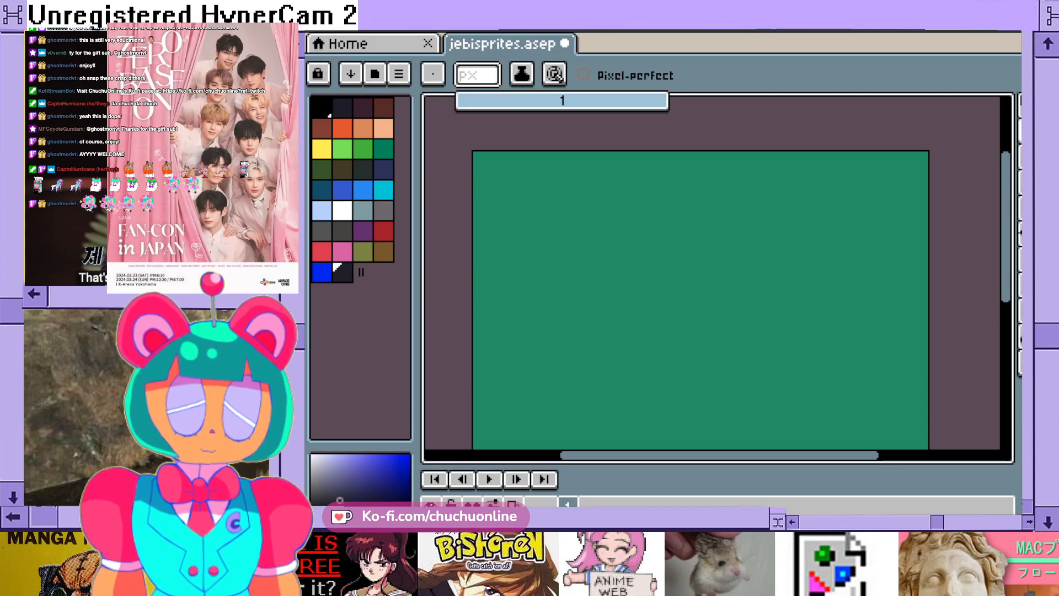
text(1)
key(Return)
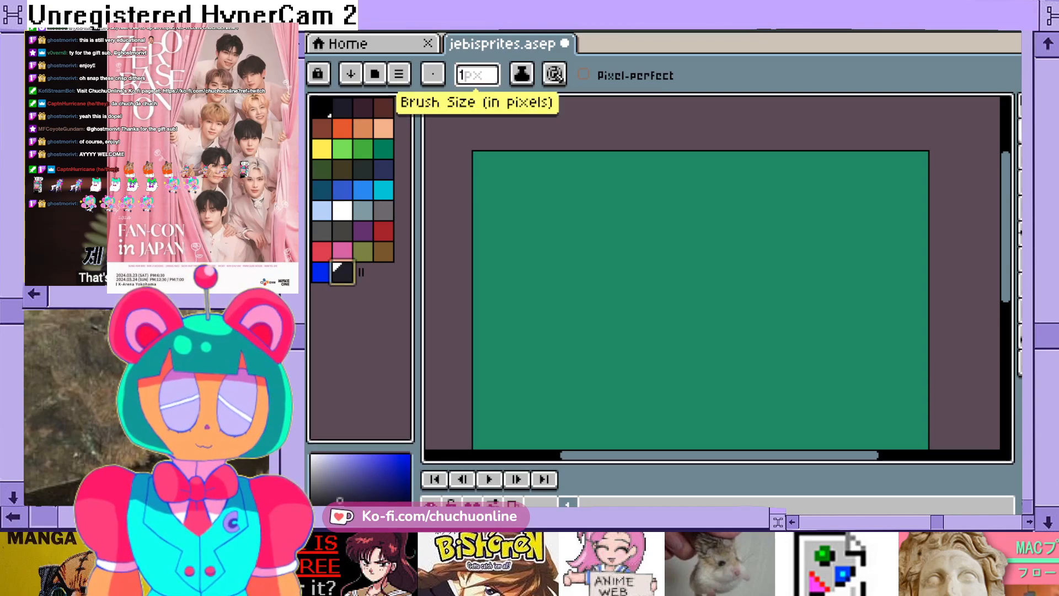
- Set the pencil's brush size to 5 px and preview it over the green canvas
click(477, 75)
key(BackSpace)
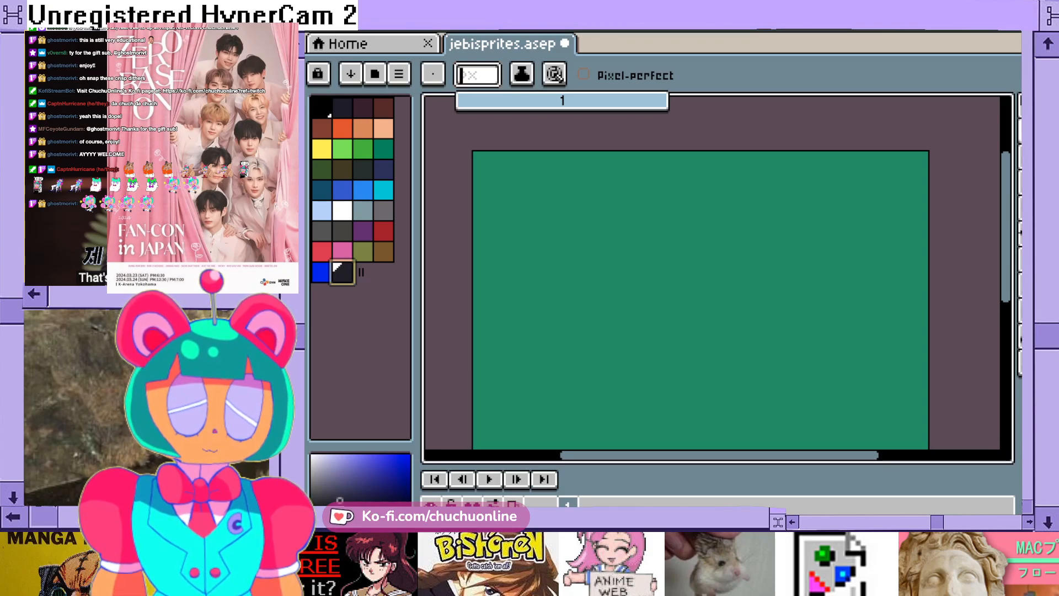
text(5)
key(Return)
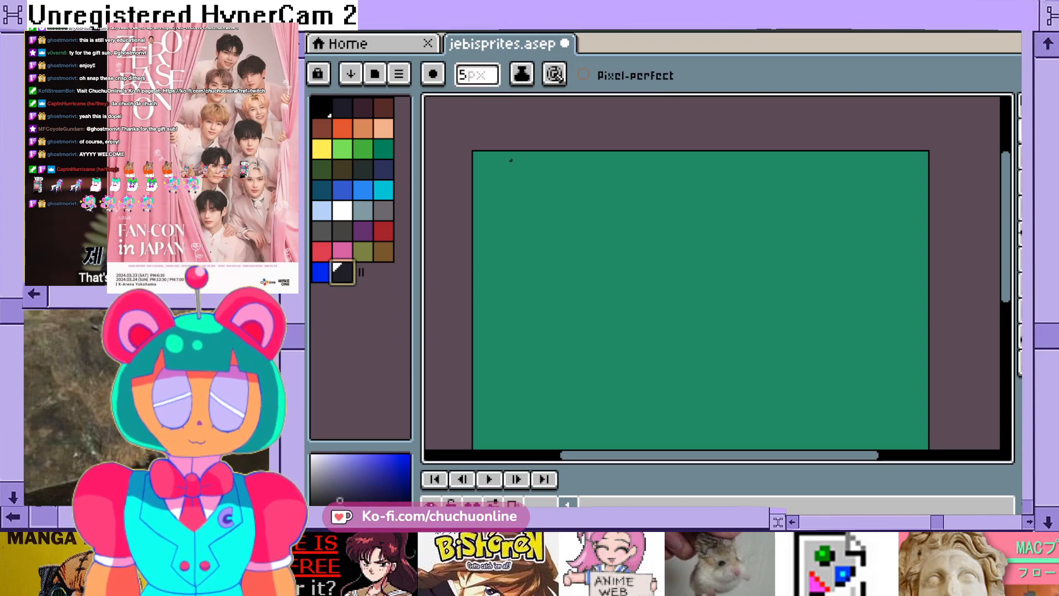
scroll(505, 155, up, 2)
scroll(501, 149, down, 1)
- Set the pencil's brush size to 10 px
click(467, 76)
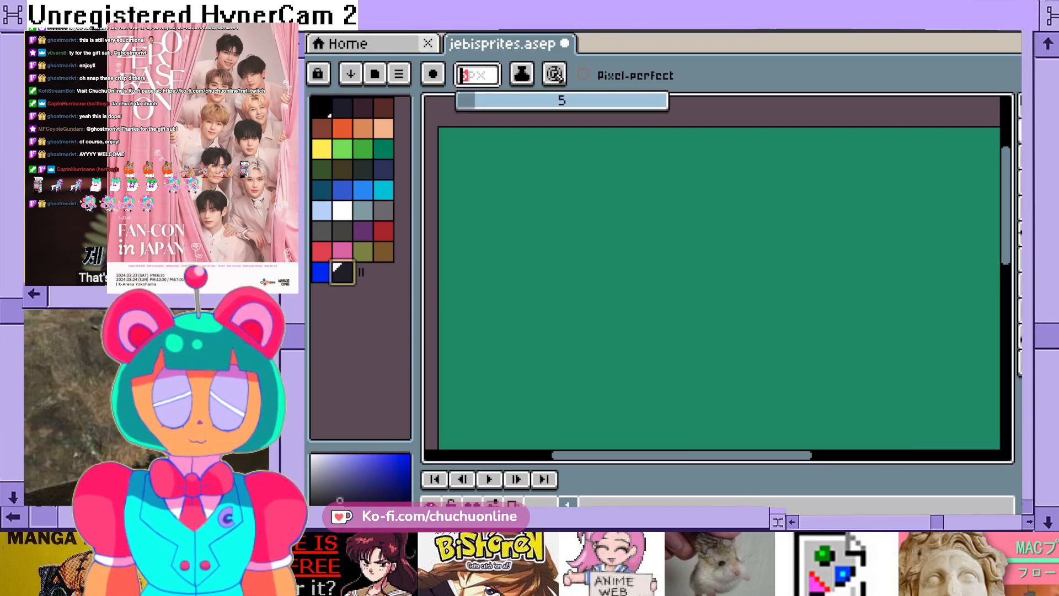
key(BackSpace)
text(10)
key(Return)
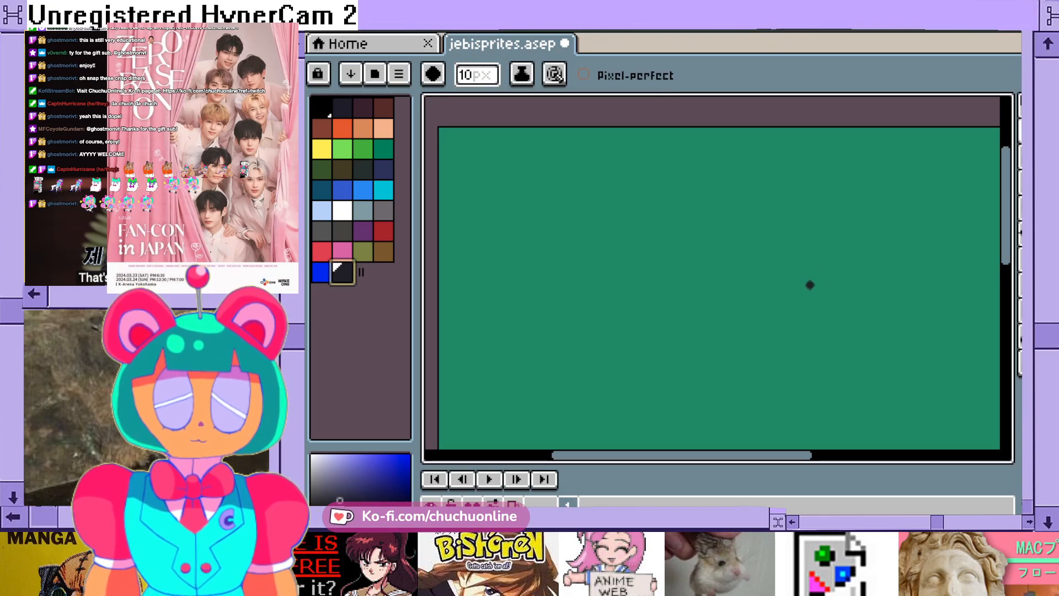
- Draw a thick near-black circle for the head in the canvas's upper-left area and thicken its inner left and lower edge
scroll(572, 242, down, 1)
scroll(574, 246, up, 1)
drag(1006, 247, 1006, 303)
scroll(795, 326, down, 1)
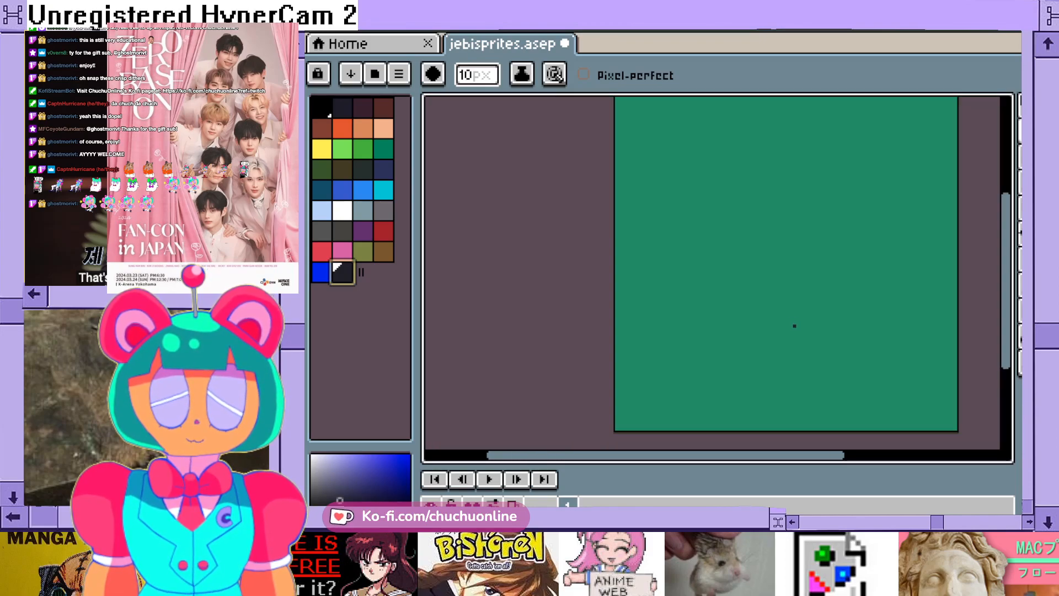
drag(795, 455, 810, 455)
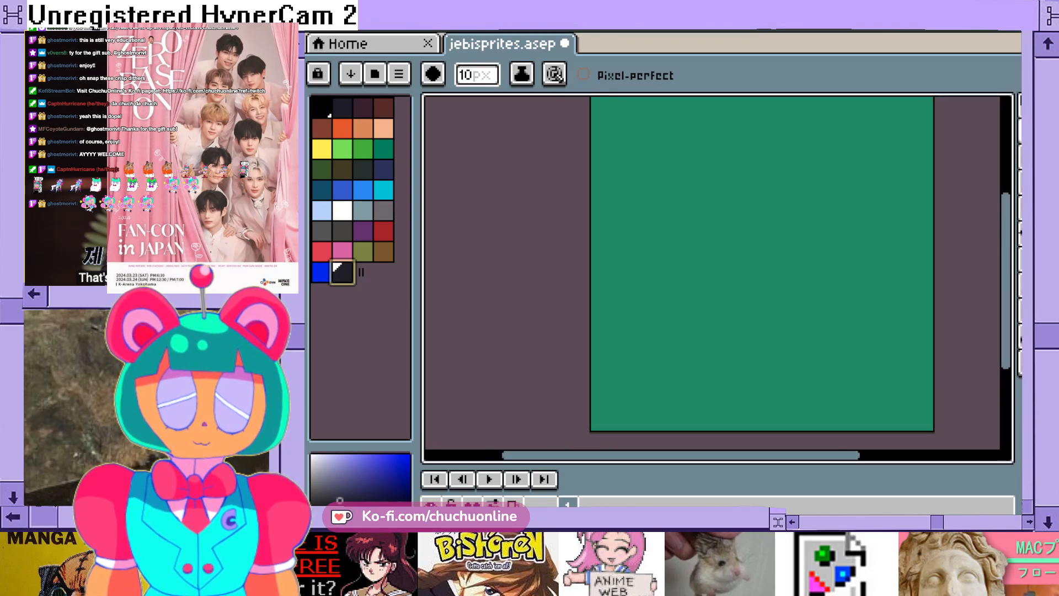
drag(1006, 331, 1005, 301)
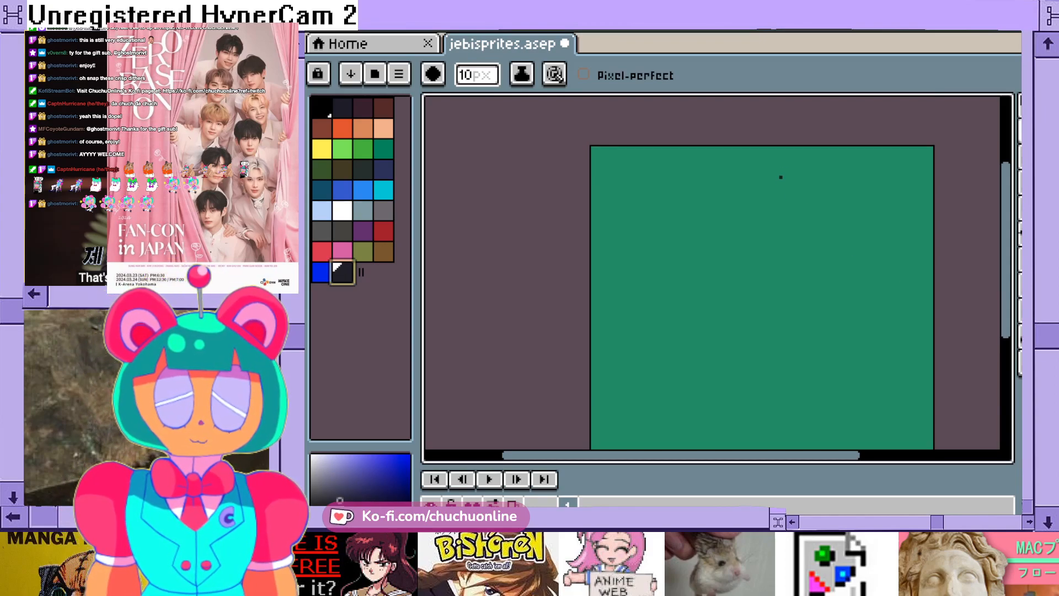
scroll(767, 172, up, 1)
scroll(676, 196, up, 1)
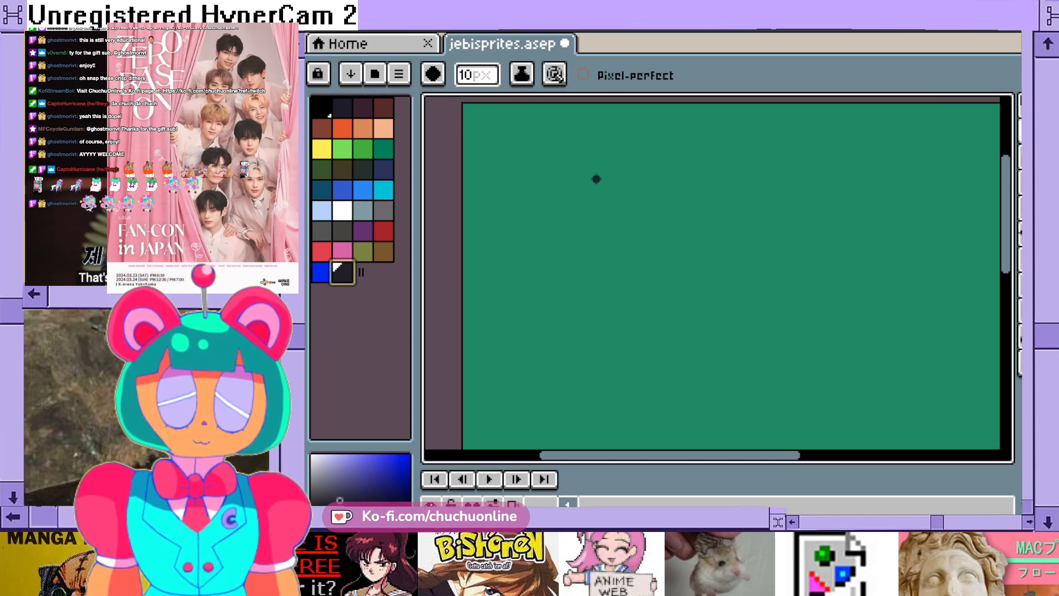
mouse_move(557, 130)
mouse_down()
mouse_move(534, 142)
mouse_move(520, 176)
mouse_move(564, 193)
mouse_up()
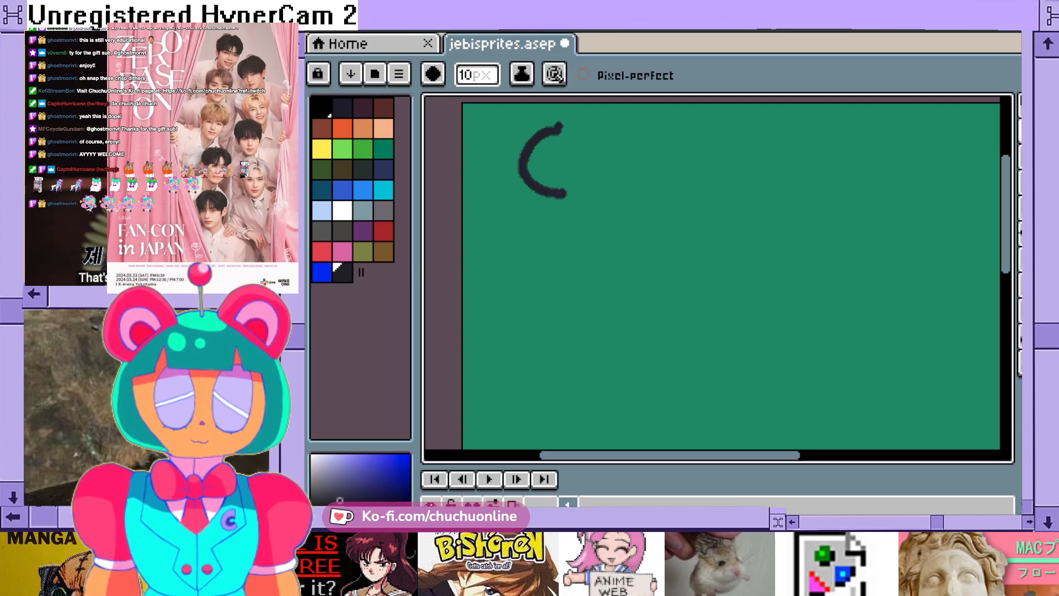
mouse_move(558, 124)
mouse_down()
mouse_move(598, 148)
mouse_move(603, 176)
mouse_move(564, 194)
mouse_up()
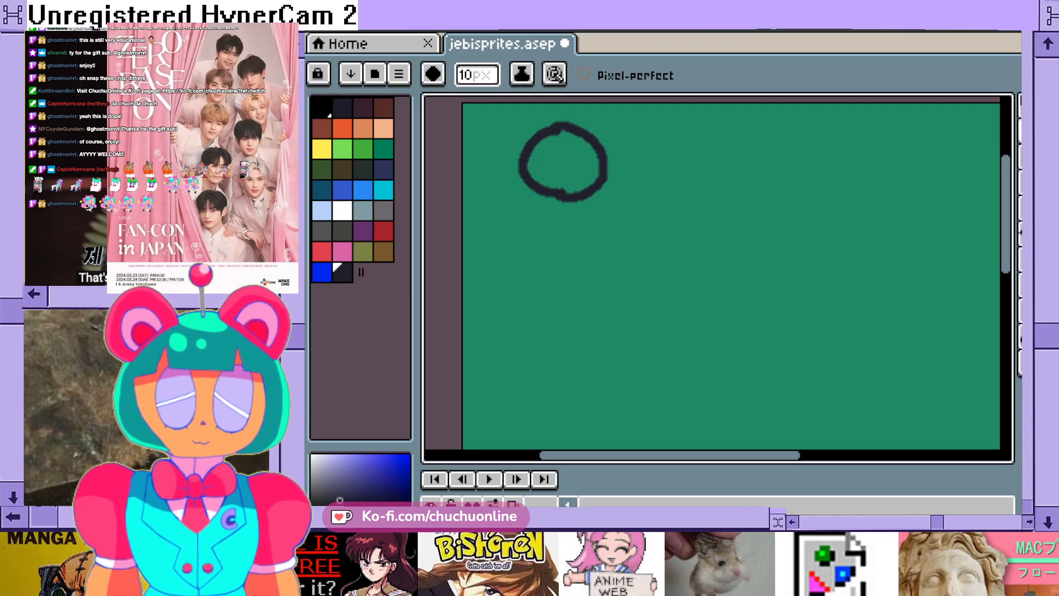
mouse_move(563, 132)
mouse_down()
mouse_move(532, 157)
mouse_move(577, 182)
mouse_up()
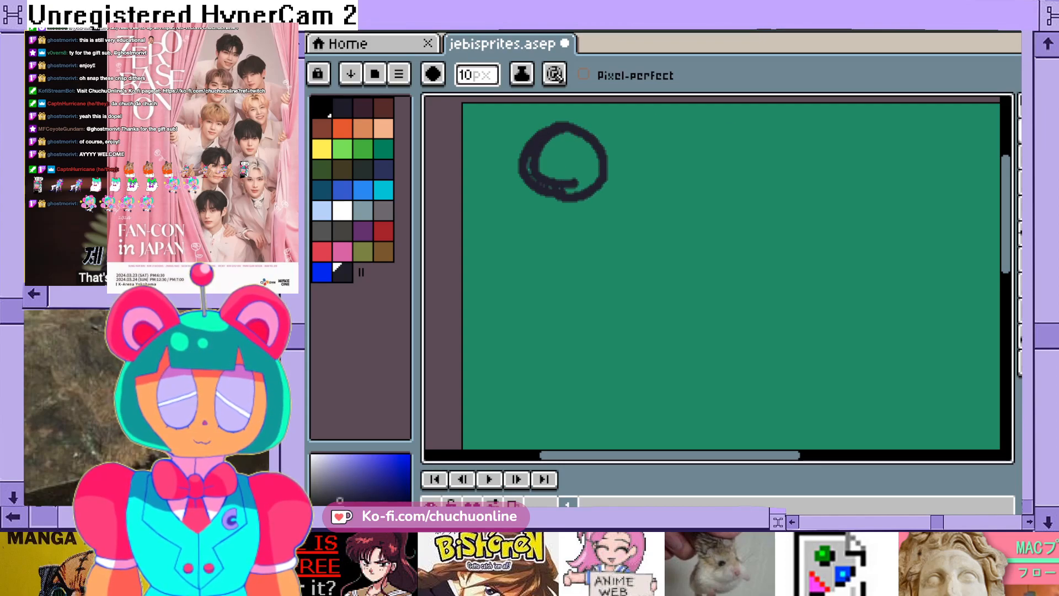
- Set the pencil's brush size to 20 px and paint over most of the head circle's interior
click(477, 75)
click(478, 75)
key(BackSpace)
text(2)
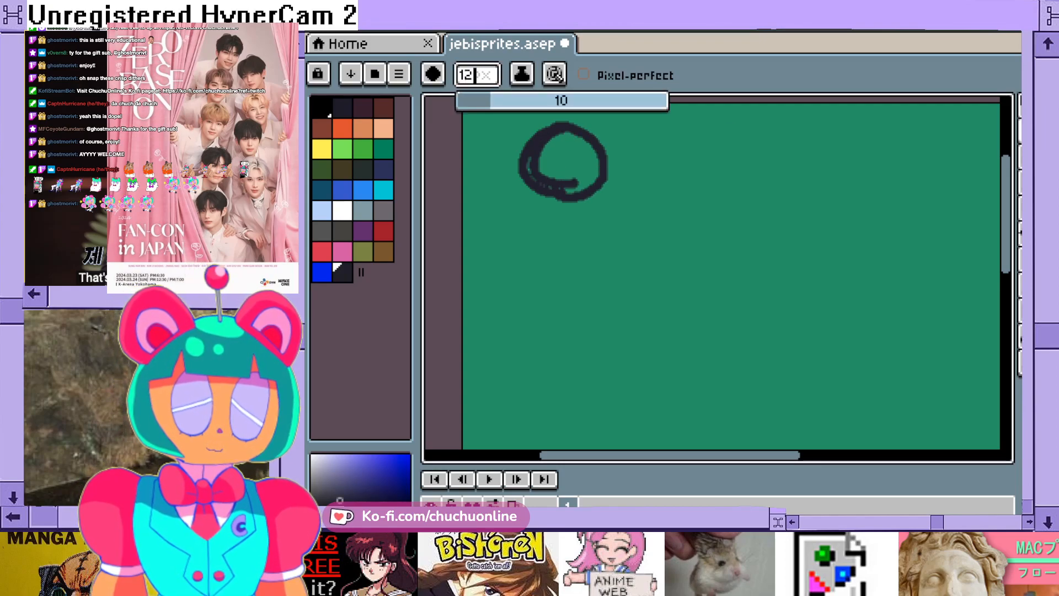
key(BackSpace)
key(BackSpace)
text(20)
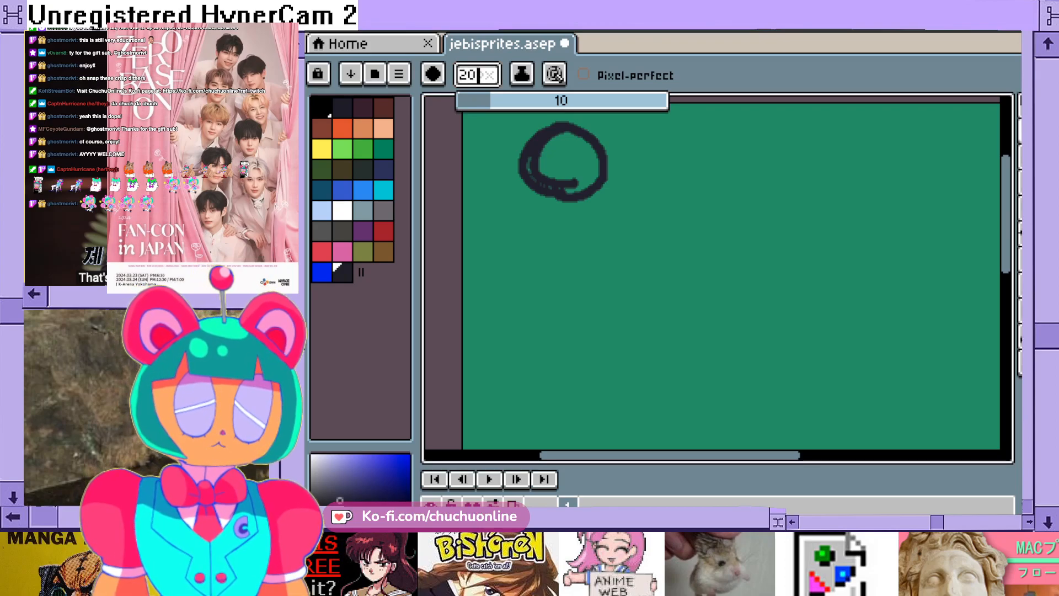
key(Return)
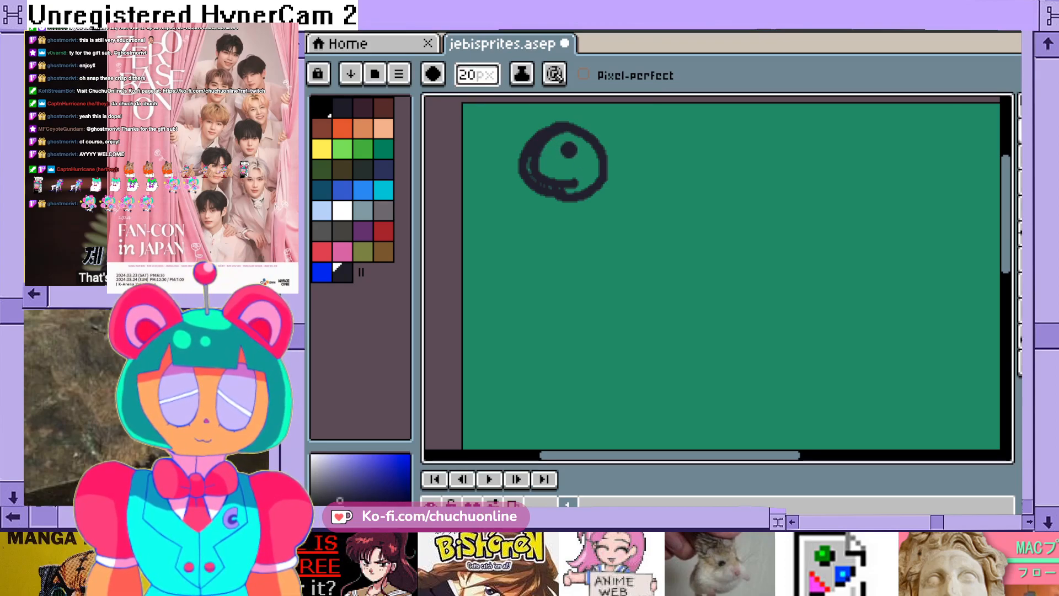
mouse_move(566, 139)
mouse_down()
mouse_move(542, 144)
mouse_move(531, 167)
mouse_move(549, 184)
mouse_move(586, 180)
mouse_move(592, 168)
mouse_move(572, 137)
mouse_move(549, 168)
mouse_move(565, 152)
mouse_up()
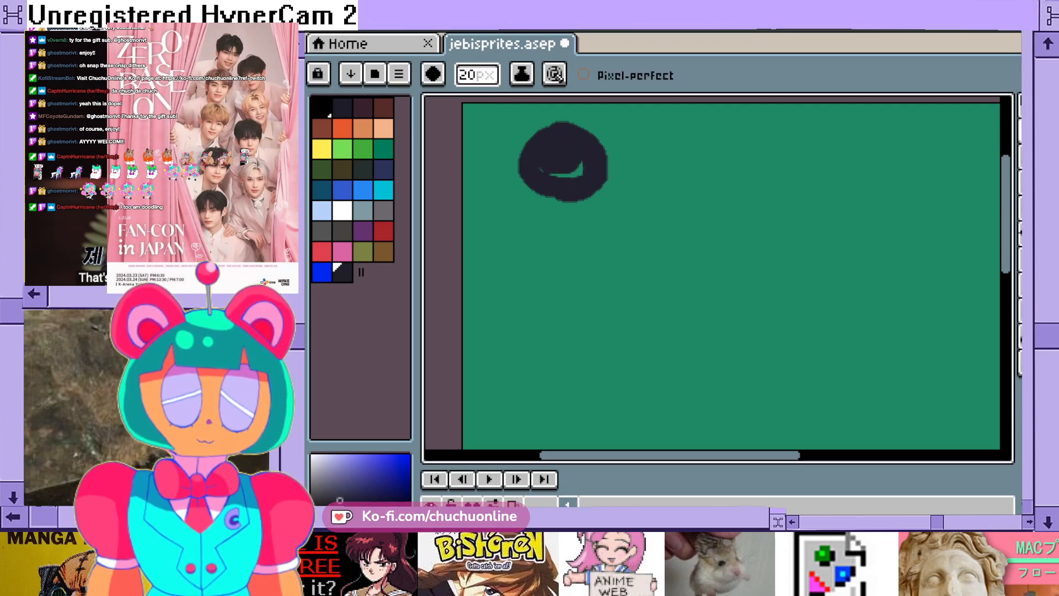
- Finish filling the head and paint a solid torso with a bent arm bulge directly beneath it
mouse_move(563, 201)
mouse_down()
mouse_move(596, 194)
mouse_move(604, 142)
mouse_up()
mouse_move(557, 168)
mouse_down()
mouse_move(579, 172)
mouse_move(554, 209)
mouse_move(557, 248)
mouse_up()
mouse_move(588, 199)
mouse_down()
mouse_move(539, 202)
mouse_move(600, 219)
mouse_up()
mouse_move(542, 201)
mouse_down()
mouse_move(567, 252)
mouse_move(605, 220)
mouse_move(572, 233)
mouse_move(588, 254)
mouse_up()
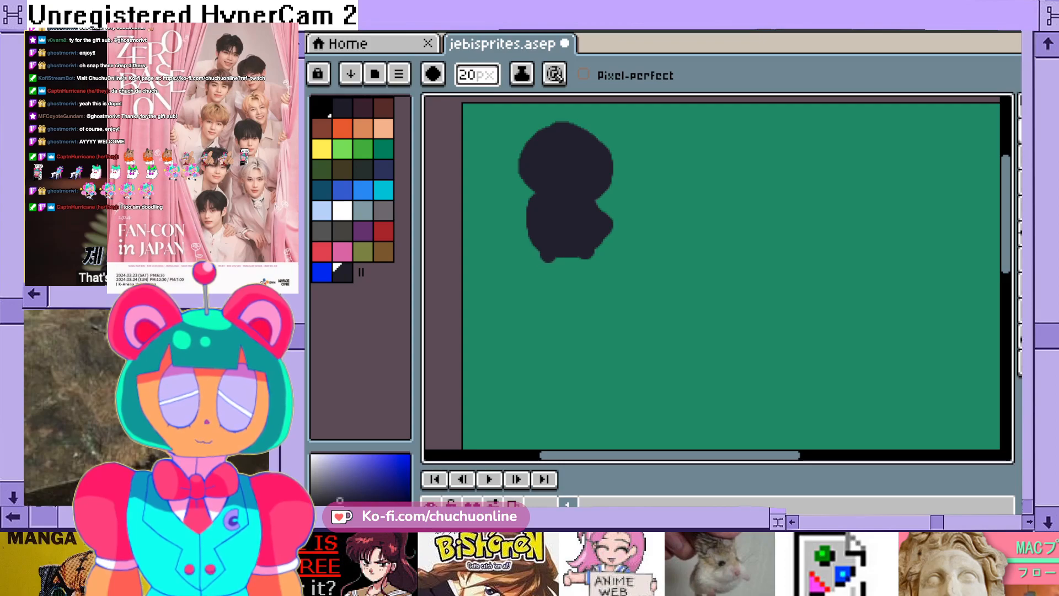
mouse_move(551, 263)
mouse_down()
mouse_move(592, 246)
mouse_move(578, 255)
mouse_up()
- Paint two thick, slightly spread legs below the torso of the silhouette
mouse_move(1006, 234)
mouse_down()
mouse_move(1006, 259)
mouse_move(1006, 246)
mouse_up()
scroll(879, 243, down, 1)
scroll(728, 200, up, 1)
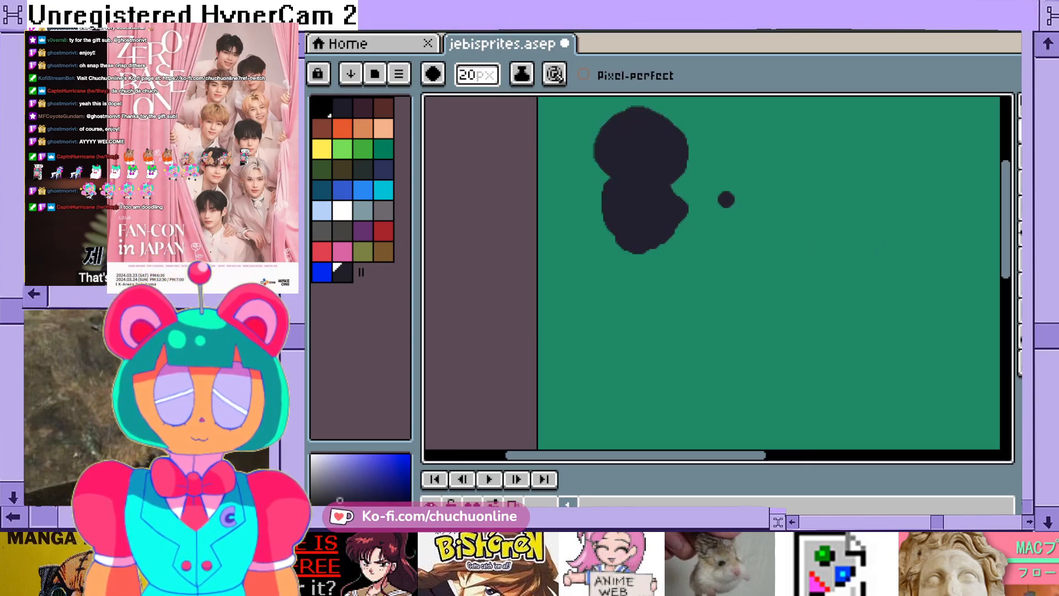
drag(605, 234, 613, 295)
mouse_move(626, 253)
mouse_down()
mouse_move(638, 273)
mouse_move(623, 297)
mouse_move(618, 259)
mouse_move(625, 279)
mouse_up()
mouse_move(659, 237)
mouse_down()
mouse_move(695, 285)
mouse_move(663, 263)
mouse_move(668, 294)
mouse_move(696, 293)
mouse_move(682, 252)
mouse_move(680, 284)
mouse_up()
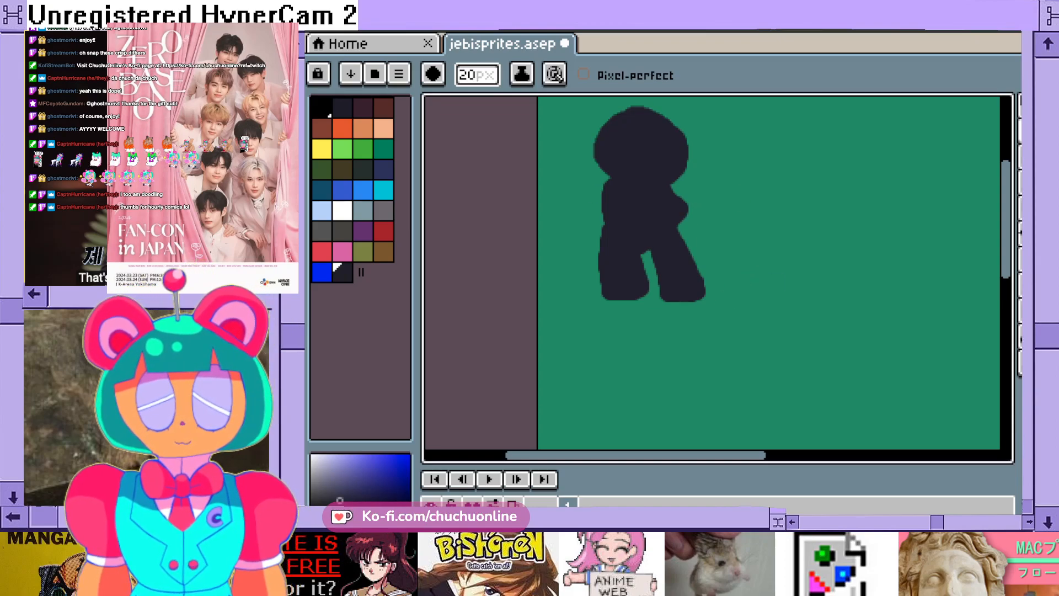
- Thicken the bent elbow on the right side of the silhouette's torso
scroll(676, 195, up, 1)
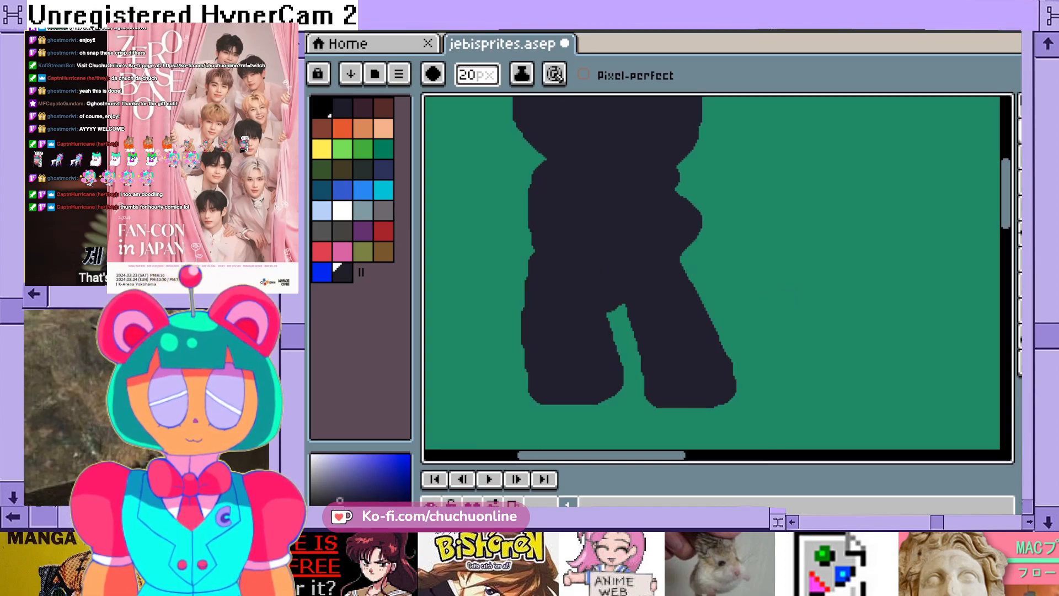
drag(705, 220, 688, 269)
scroll(672, 225, down, 1)
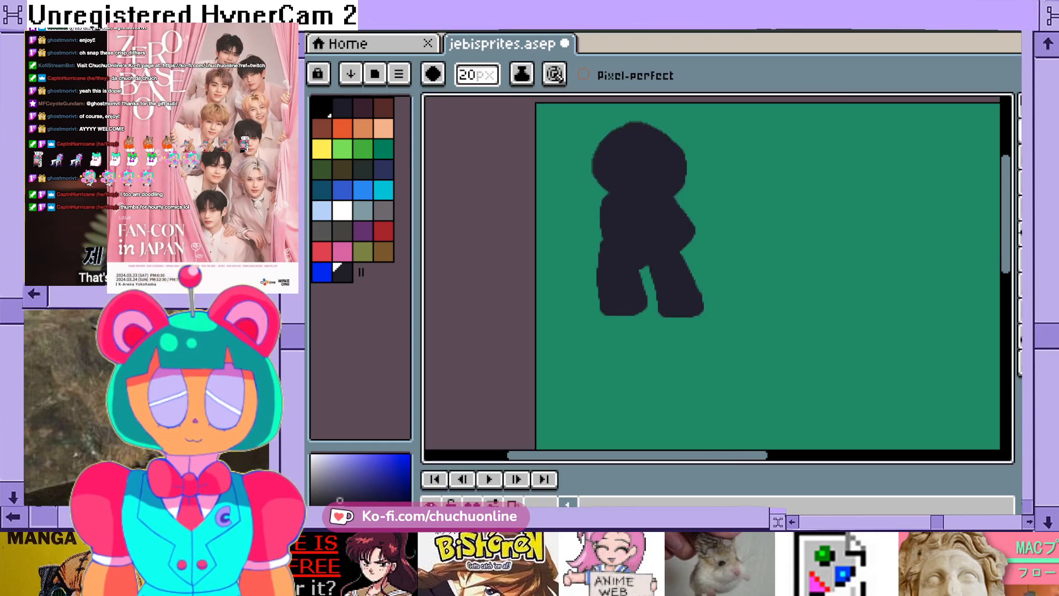
- Paint a raised arm with a rounded hand on the left side of the silhouette, undoing a stray stroke
mouse_move(600, 213)
mouse_down()
mouse_move(567, 180)
mouse_move(561, 220)
mouse_move(599, 229)
mouse_up()
drag(582, 177, 582, 196)
key(ctrl+z)
scroll(660, 272, up, 2)
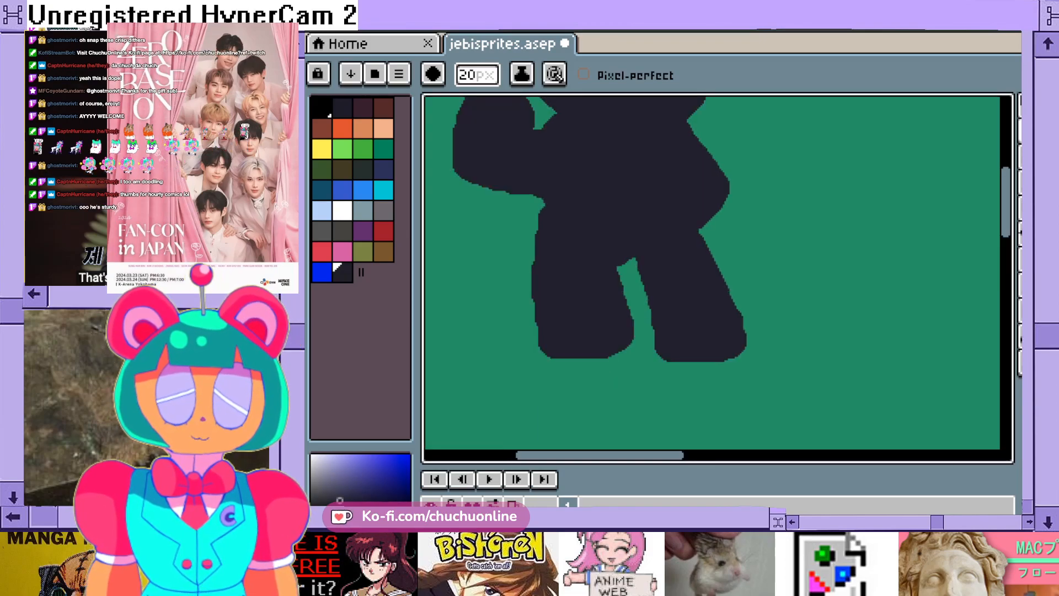
scroll(659, 273, up, 3)
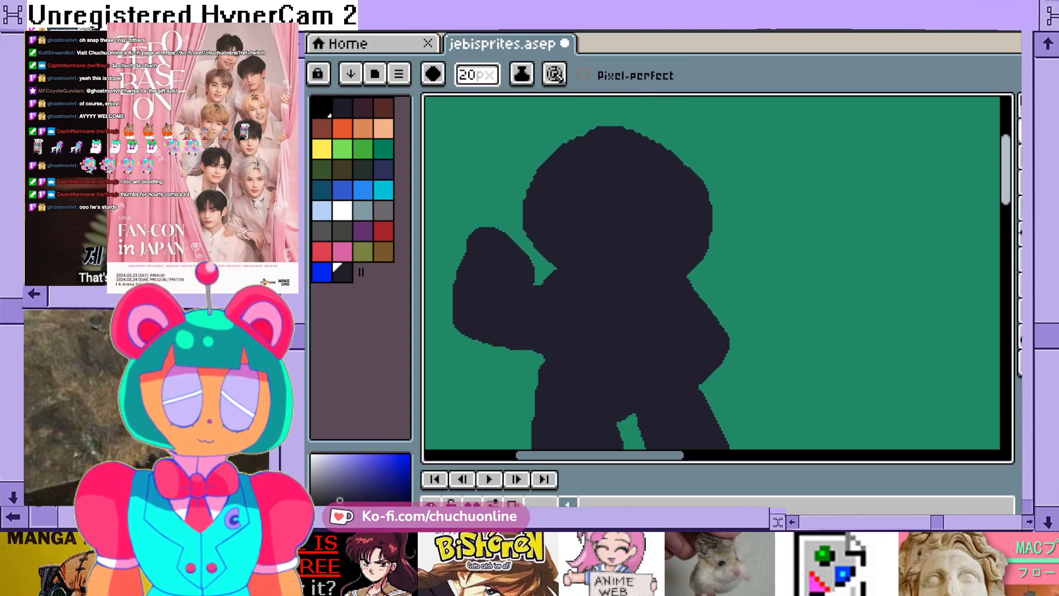
- Add two round bear ears to the head and smooth the top of the head between them
scroll(788, 198, down, 2)
scroll(683, 165, up, 2)
mouse_move(683, 158)
mouse_down()
mouse_move(649, 167)
mouse_move(642, 186)
mouse_up()
mouse_move(789, 187)
mouse_down()
mouse_move(772, 166)
mouse_move(794, 157)
mouse_move(814, 182)
mouse_move(817, 217)
mouse_up()
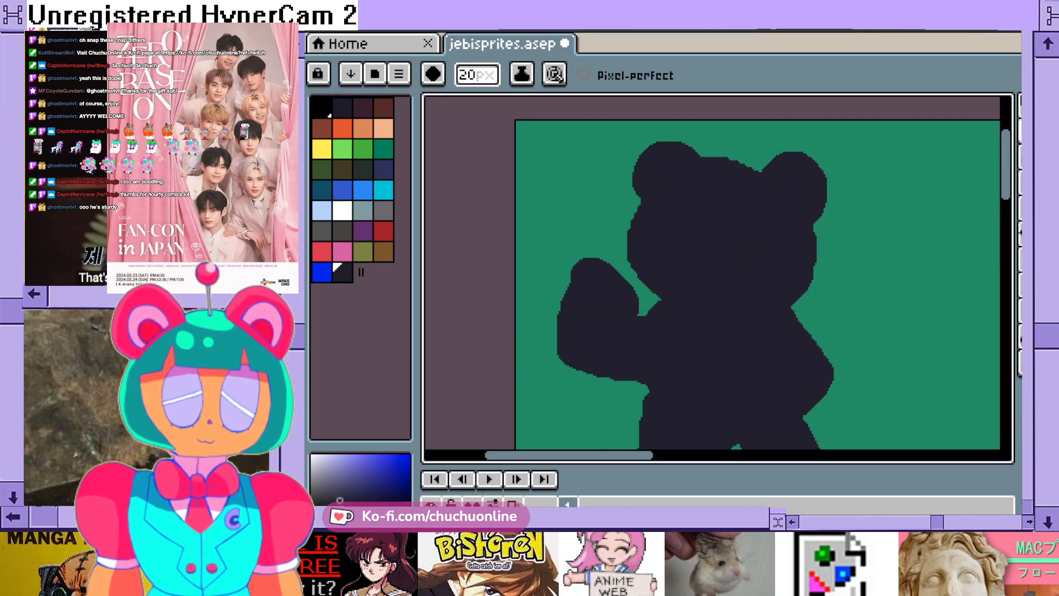
drag(761, 177, 746, 173)
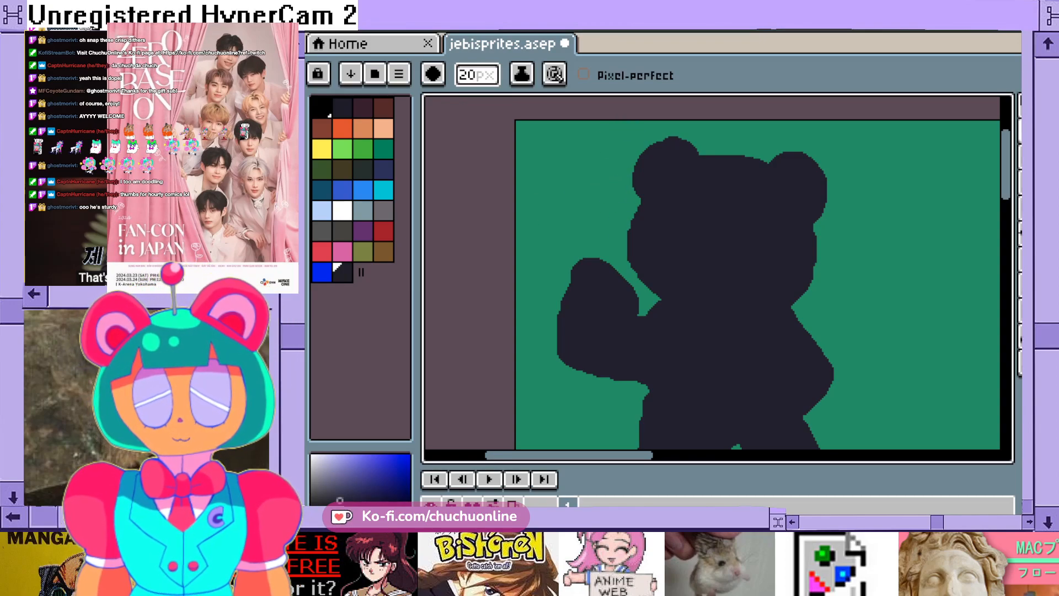
- Set the pencil's brush size back to 1 px
click(476, 75)
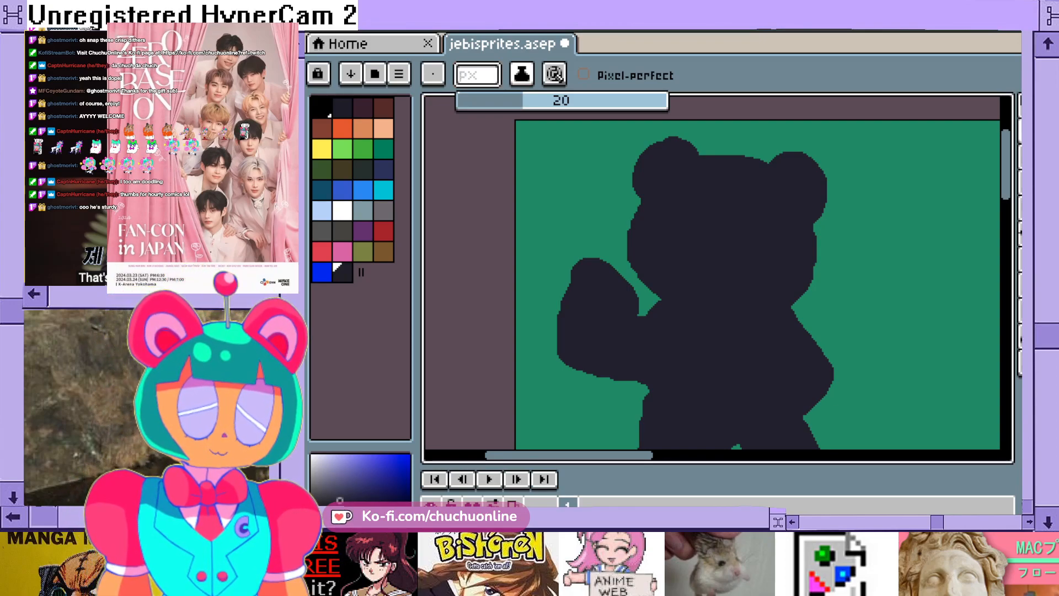
text(1)
key(Return)
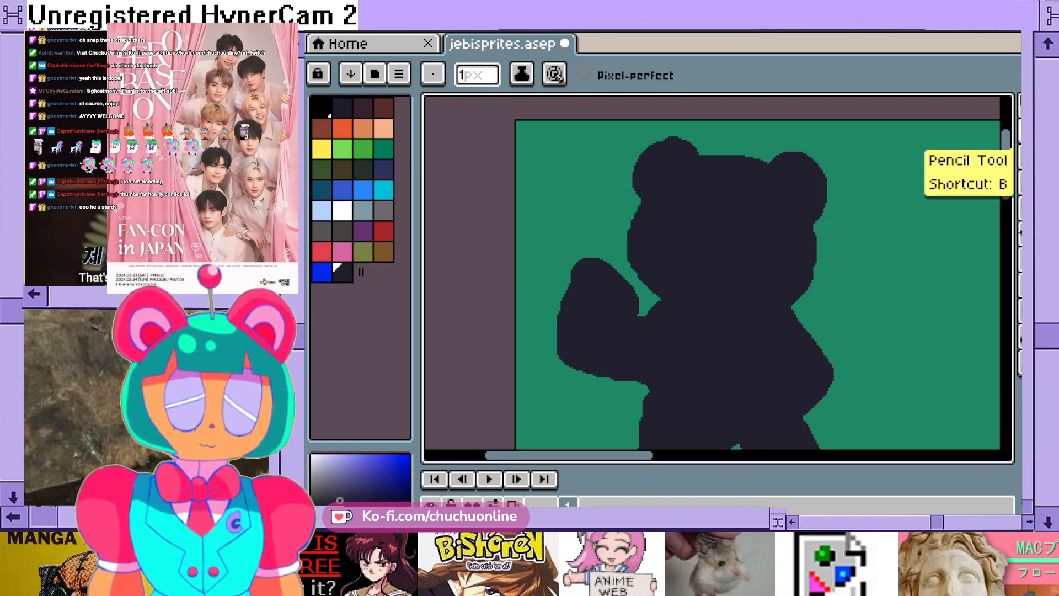
- Switch to the Eraser tool and set its size to 5 px
click(1019, 172)
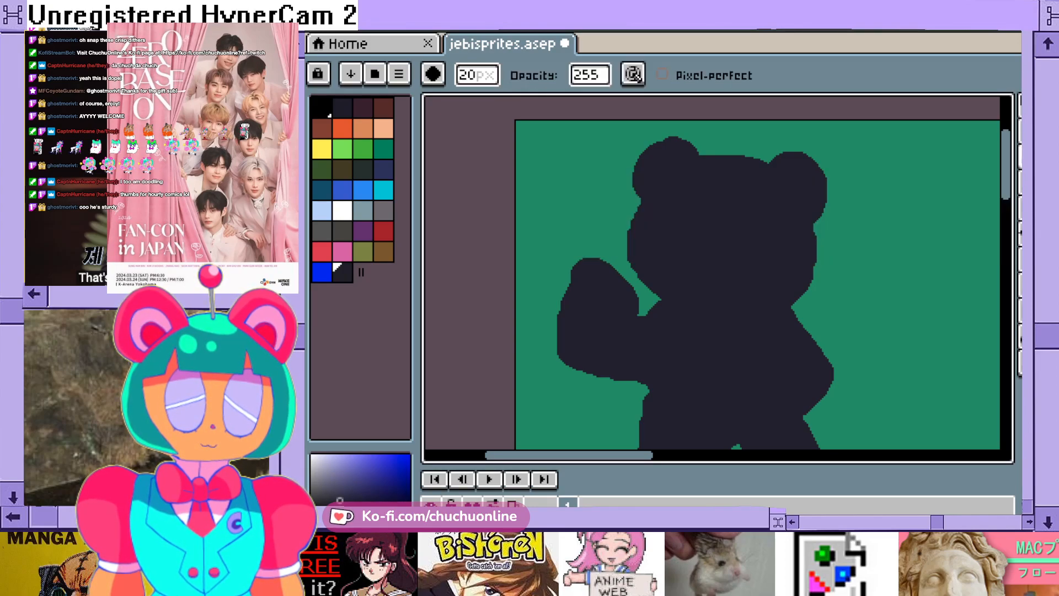
click(476, 75)
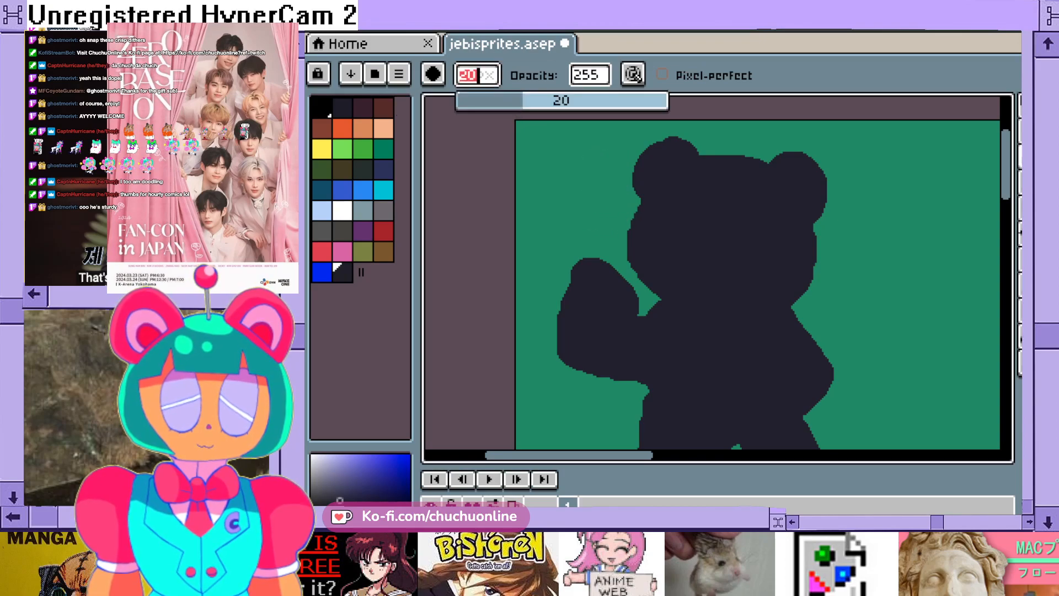
key(BackSpace)
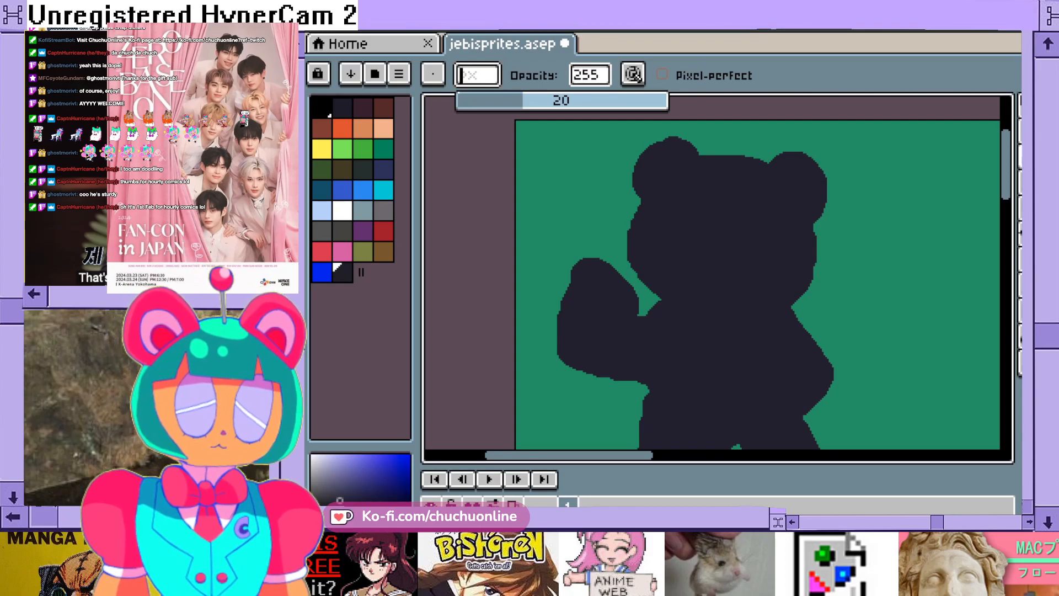
text(5)
key(Return)
- Erase along the top of the bear's left-hand ear to trim and round its outline
scroll(676, 140, up, 1)
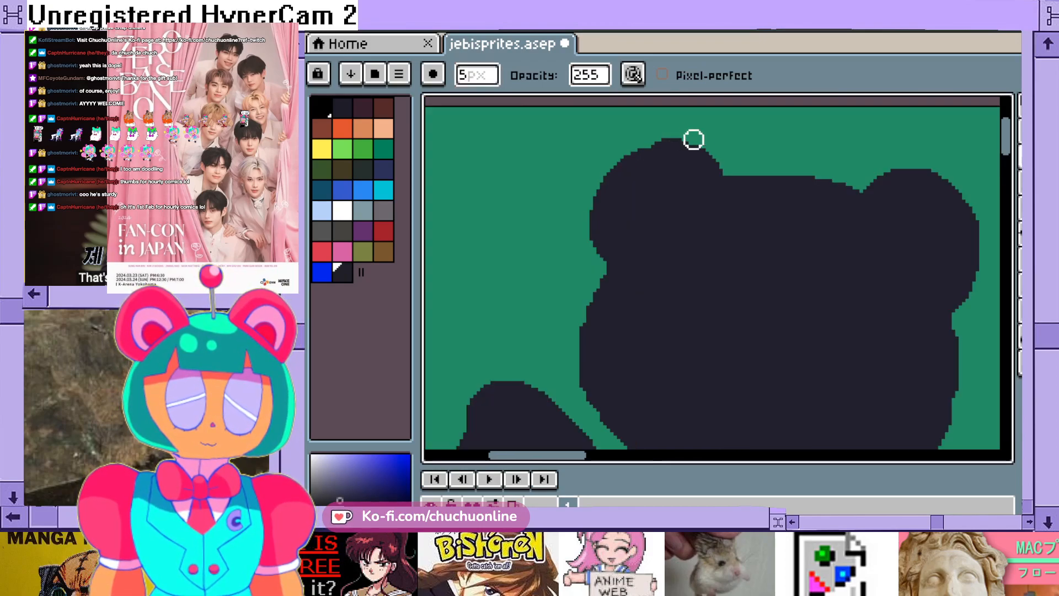
scroll(728, 157, up, 1)
mouse_move(723, 170)
mouse_down()
mouse_move(697, 144)
mouse_move(645, 128)
mouse_move(579, 132)
mouse_move(636, 129)
mouse_move(614, 121)
mouse_move(575, 144)
mouse_up()
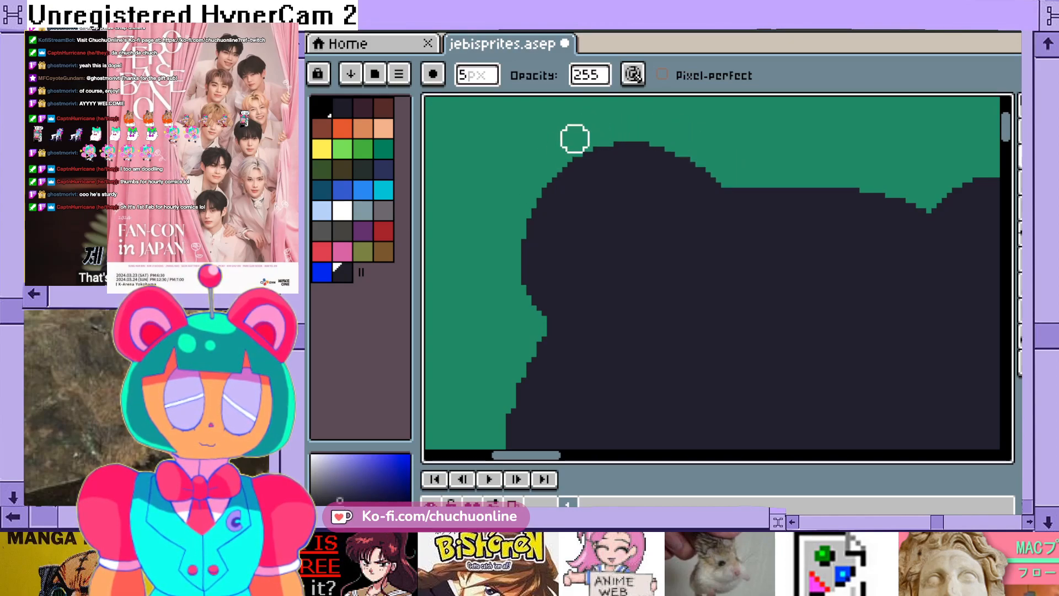
scroll(518, 224, down, 3)
scroll(563, 256, up, 2)
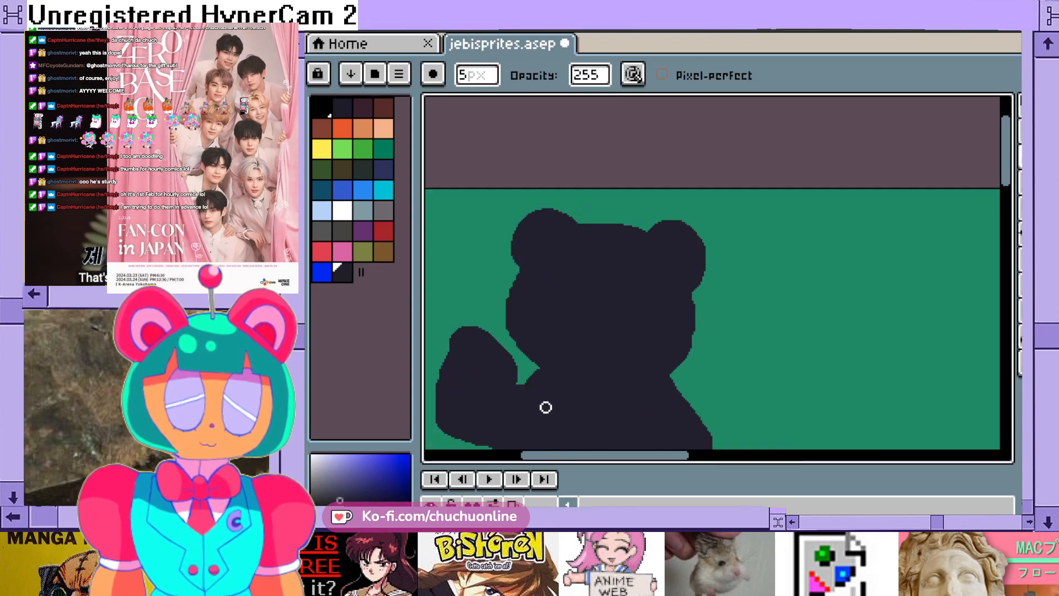
- Erase the outer upper corner of the raised hand so it tapers to a rounded tip
scroll(547, 402, down, 2)
scroll(540, 412, up, 1)
drag(689, 456, 678, 455)
drag(1006, 176, 1005, 206)
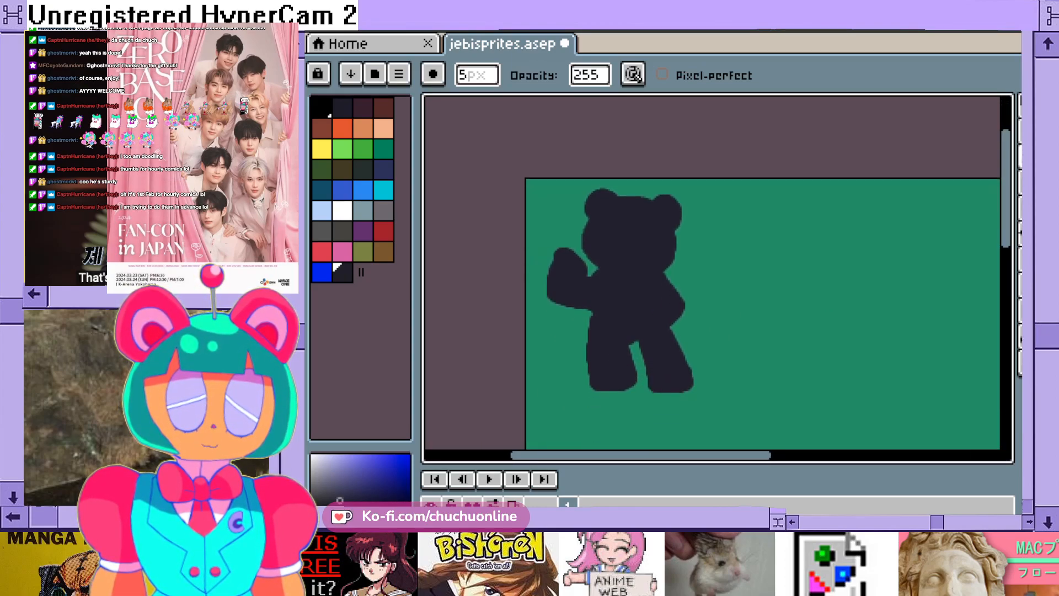
scroll(546, 156, up, 1)
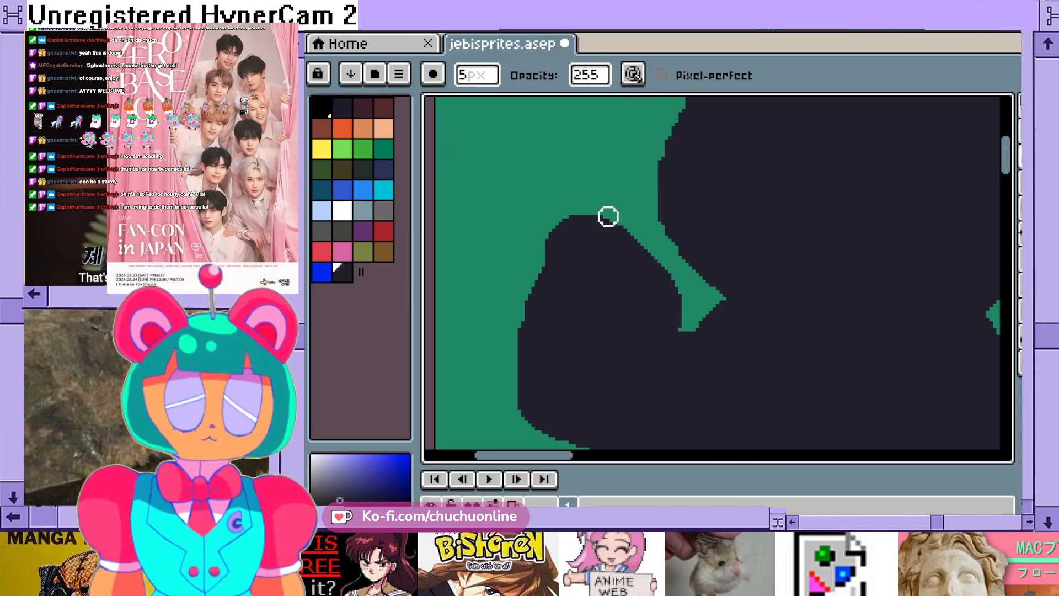
drag(608, 203, 558, 232)
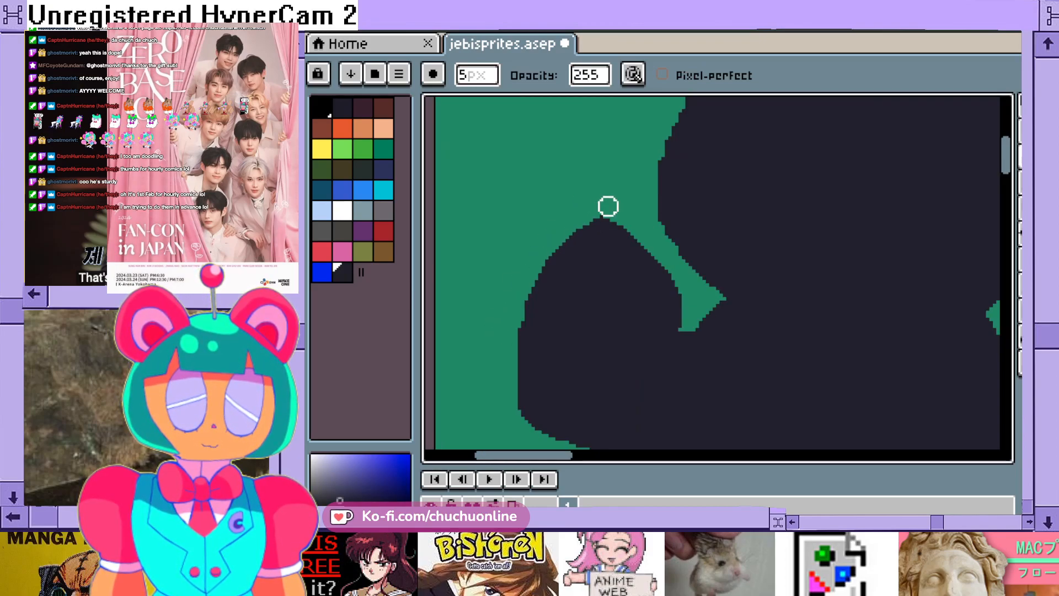
click(605, 210)
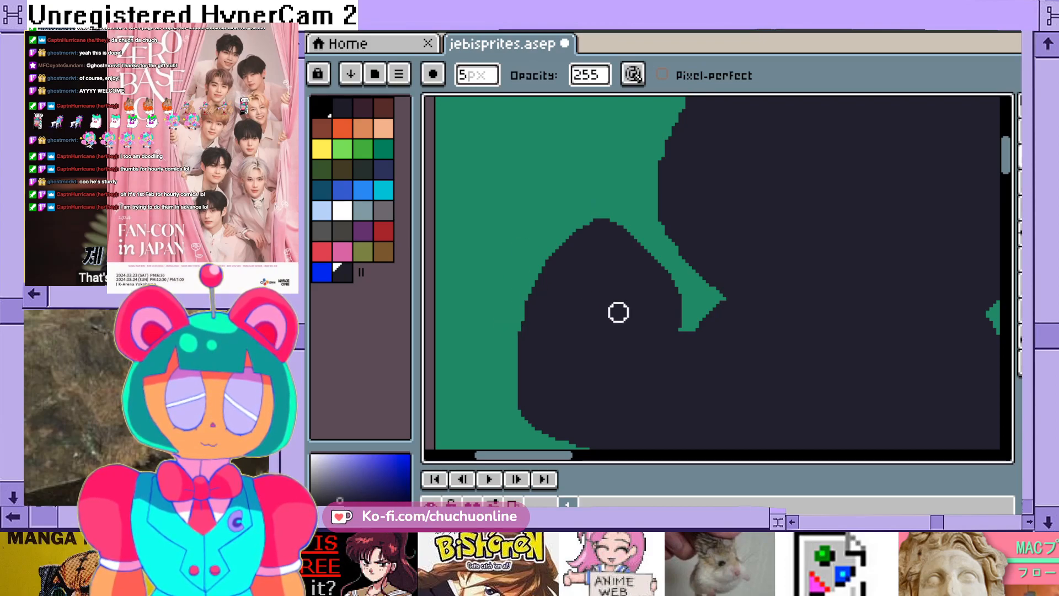
- Erase a thin strip below the raised arm to straighten the outer edge of the hip and left-hand leg
scroll(587, 334, down, 3)
scroll(651, 380, up, 2)
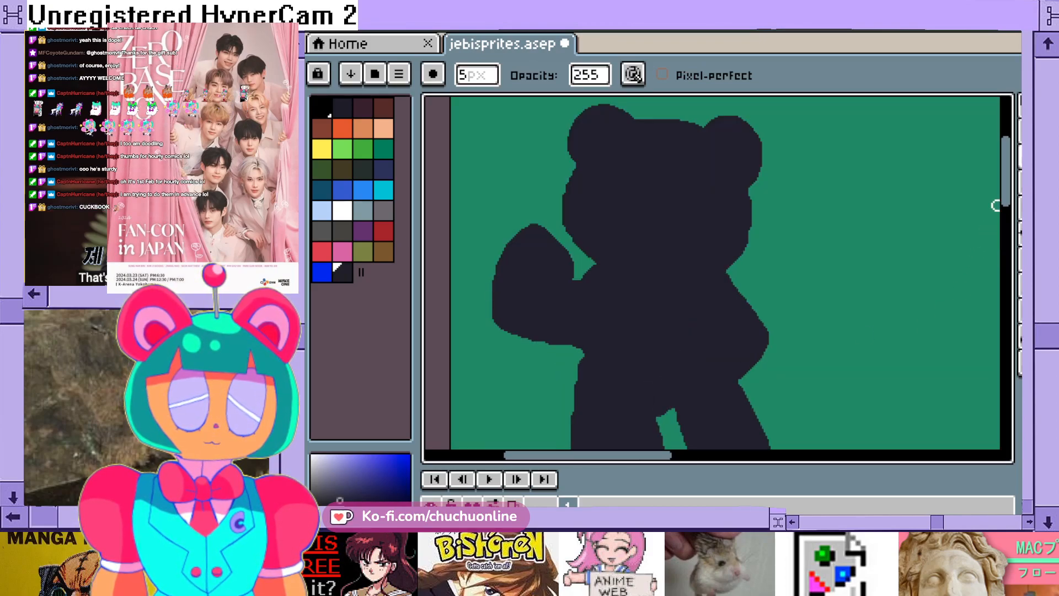
drag(1006, 185, 1007, 220)
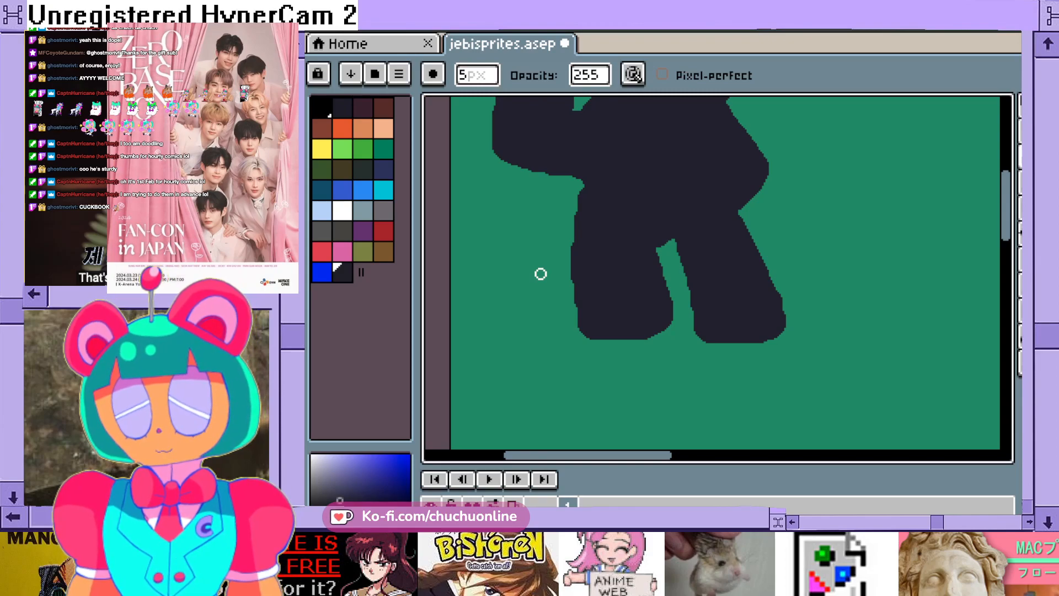
scroll(566, 221, up, 2)
scroll(573, 204, down, 1)
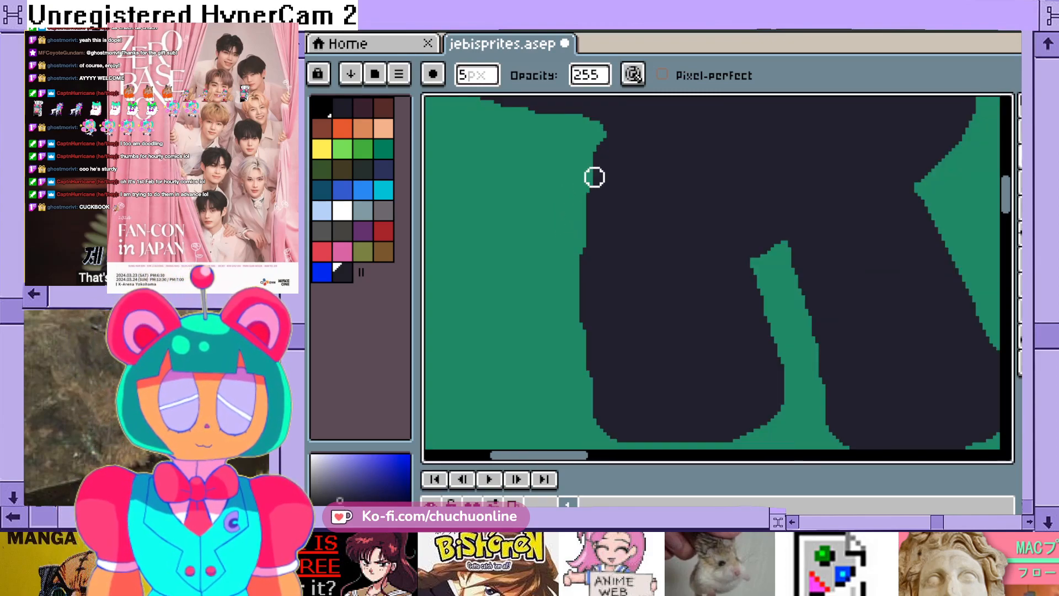
scroll(594, 175, down, 1)
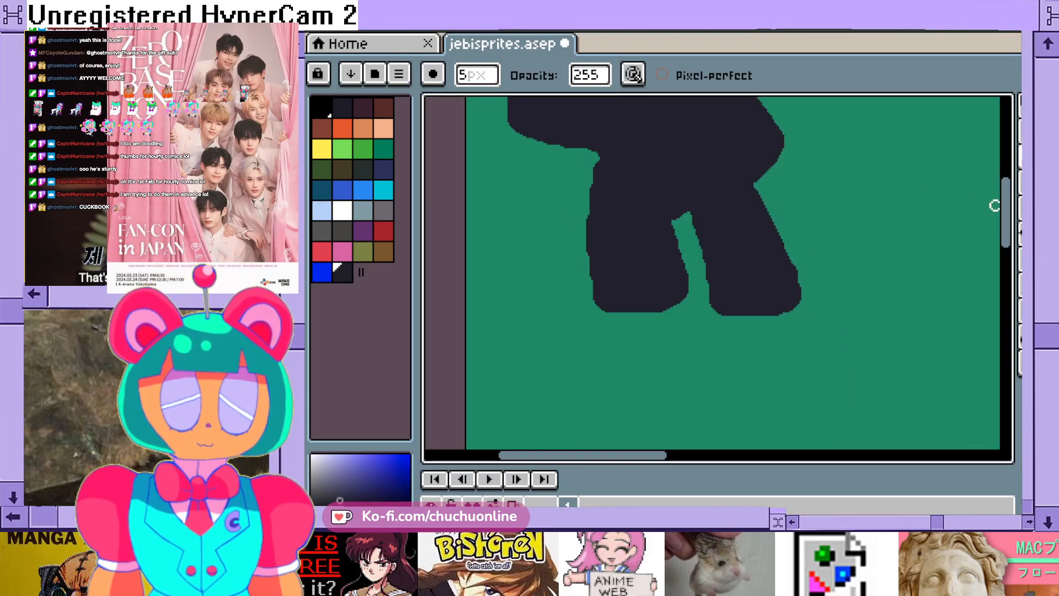
drag(1006, 213, 1005, 203)
scroll(598, 246, up, 2)
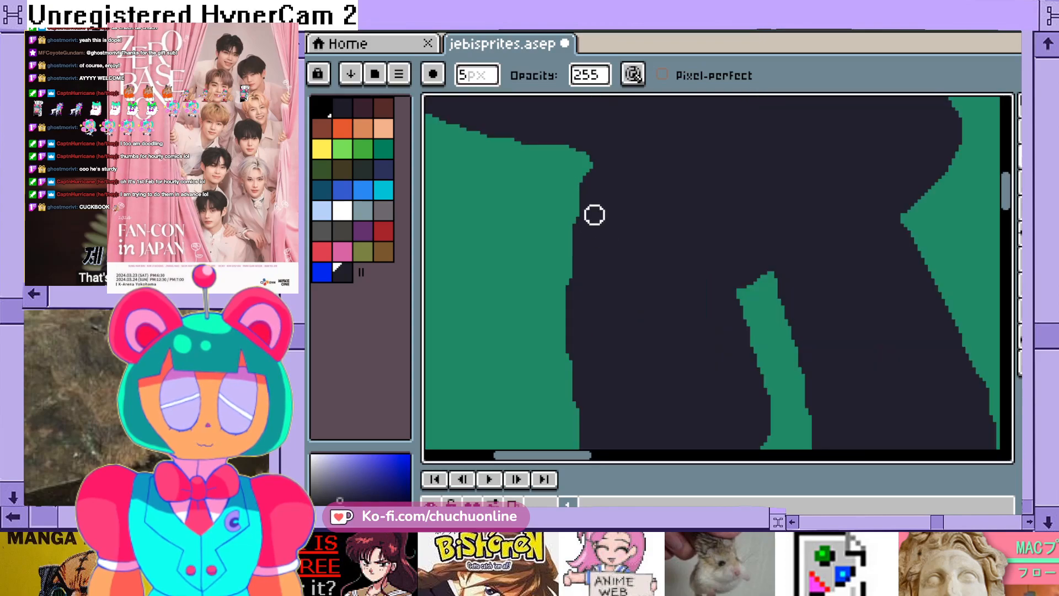
mouse_move(585, 160)
mouse_down()
mouse_move(567, 318)
mouse_move(573, 417)
mouse_up()
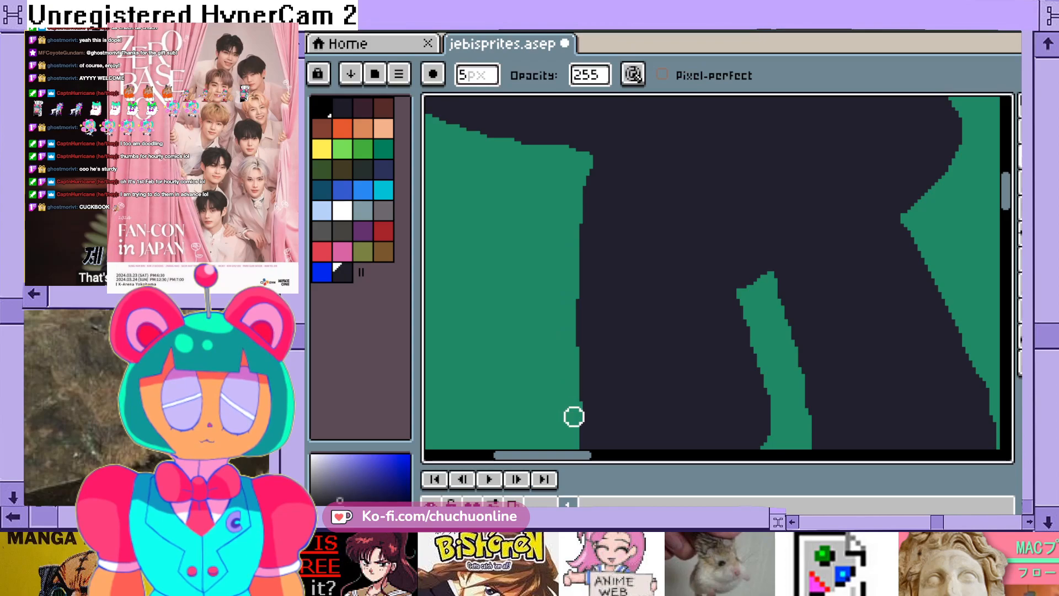
drag(571, 301, 577, 433)
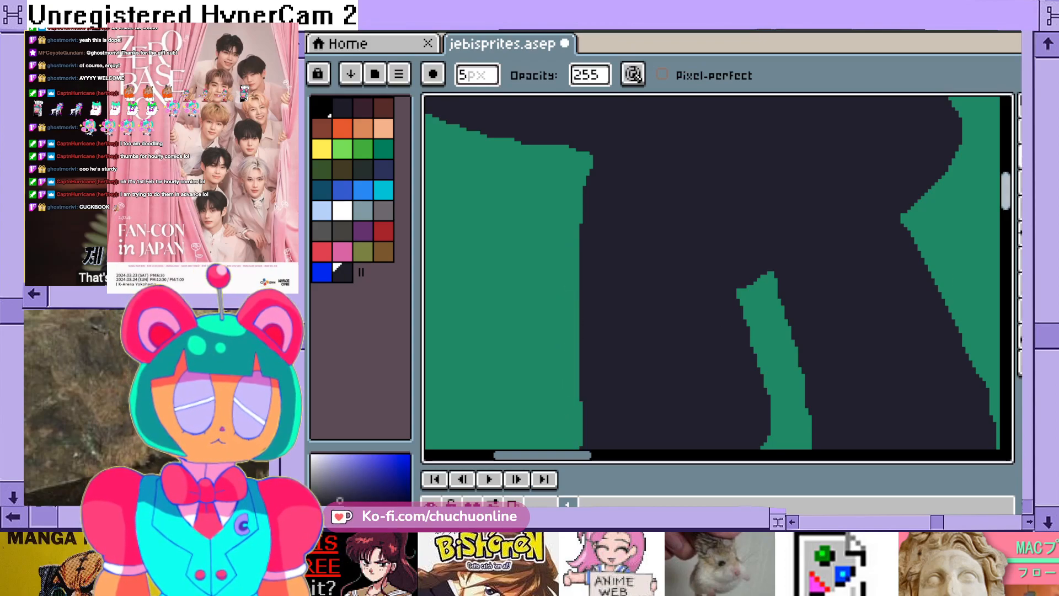
scroll(969, 221, down, 5)
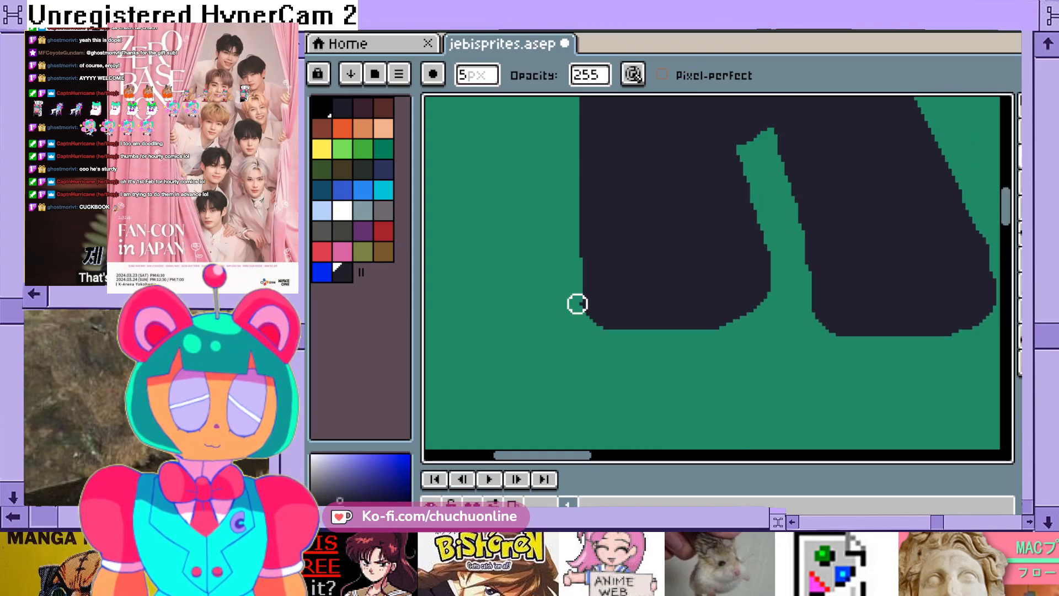
- Erase the bulge below the right-hand ear to straighten that side of the head
scroll(701, 288, down, 2)
scroll(762, 222, up, 2)
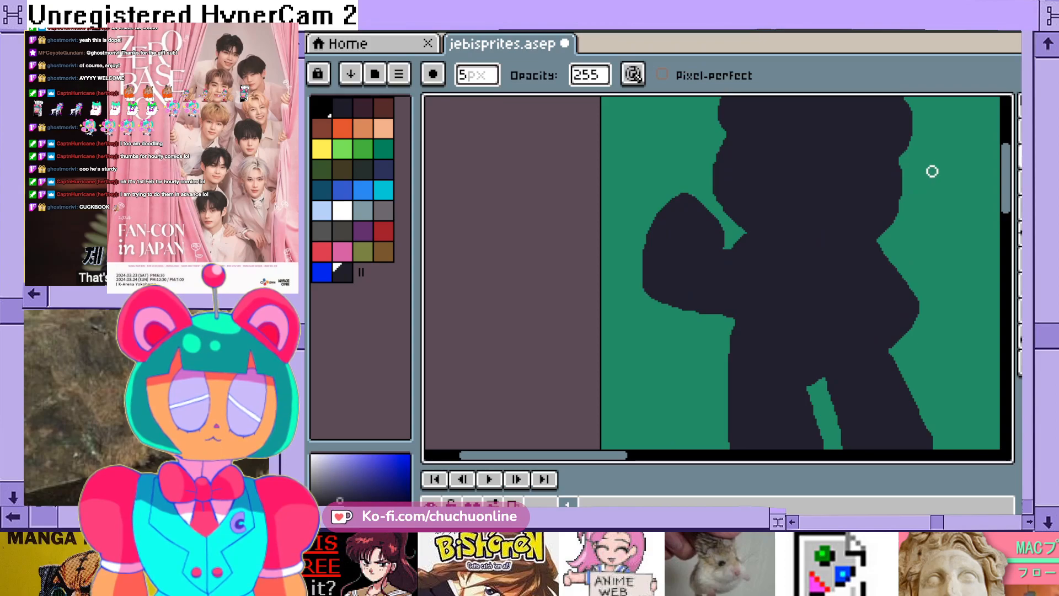
drag(574, 455, 606, 455)
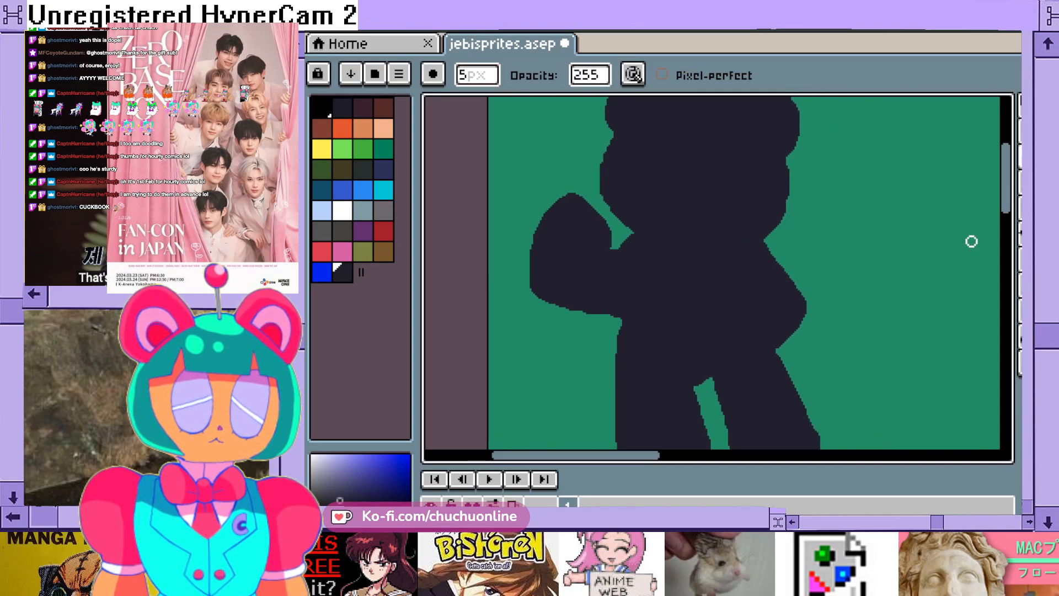
drag(864, 165, 864, 235)
scroll(855, 241, up, 2)
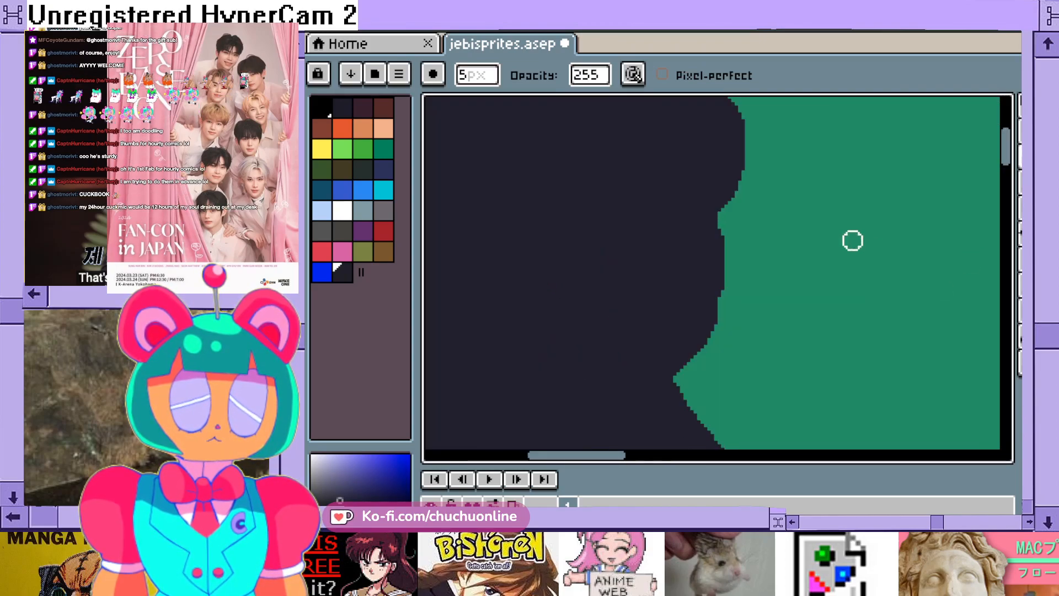
mouse_move(747, 223)
mouse_down()
mouse_move(726, 217)
mouse_move(730, 232)
mouse_up()
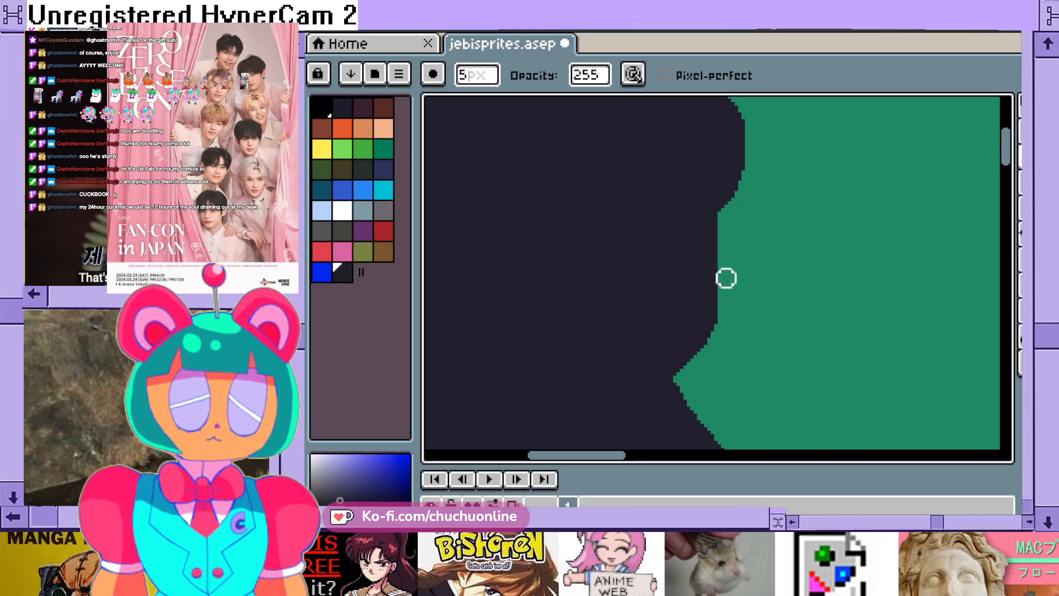
- Erase along the head's left-hand edge below the ear to smooth the cheek curve
scroll(720, 367, down, 3)
scroll(717, 359, up, 1)
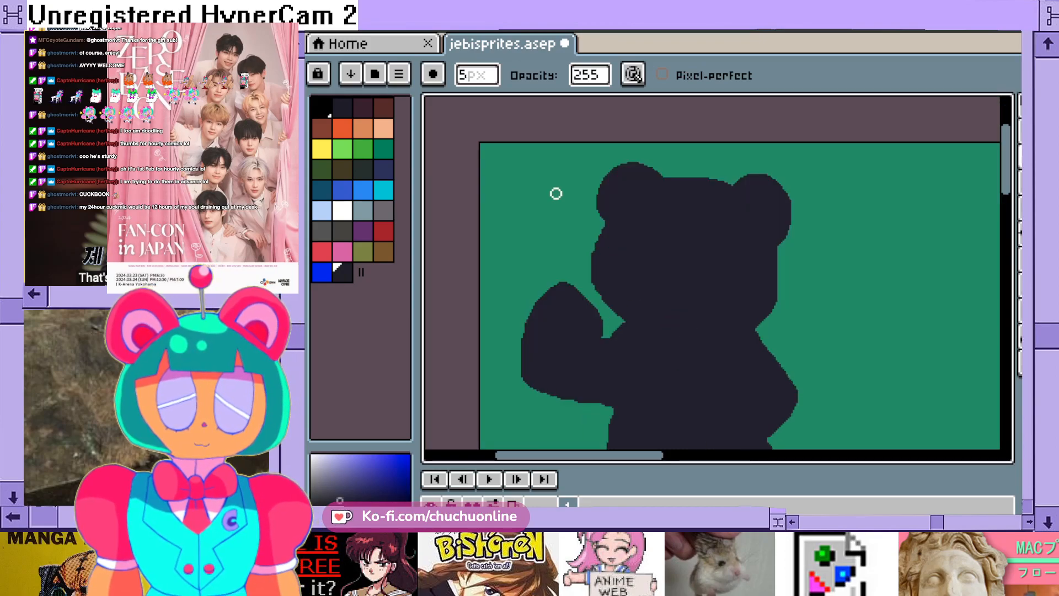
scroll(580, 216, up, 3)
mouse_move(641, 230)
mouse_down()
mouse_move(606, 332)
mouse_move(606, 404)
mouse_up()
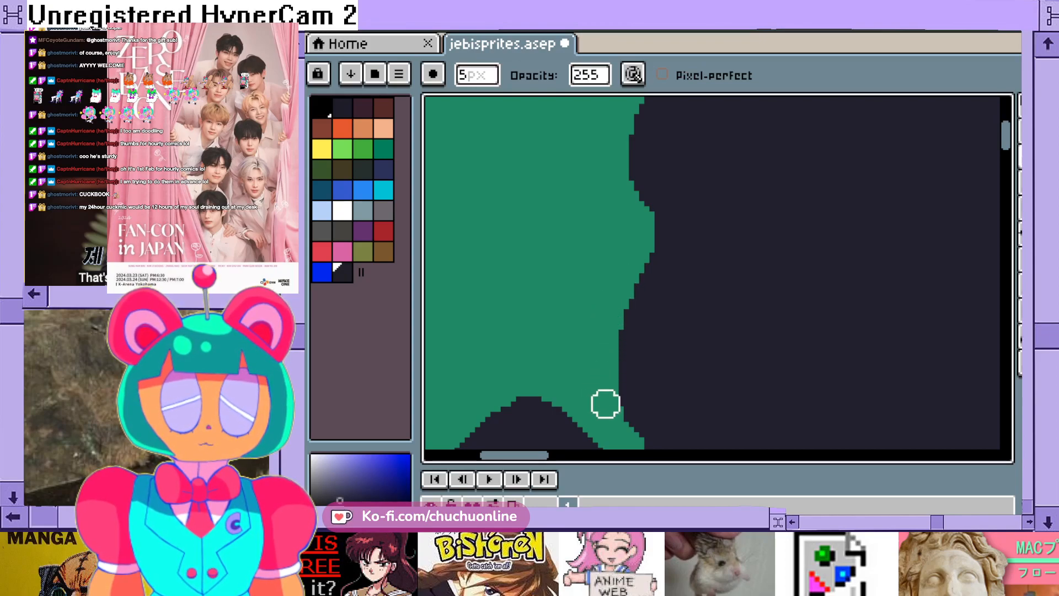
- Choose blue as the drawing colour and switch to the Pencil tool at 1 px
scroll(589, 362, down, 2)
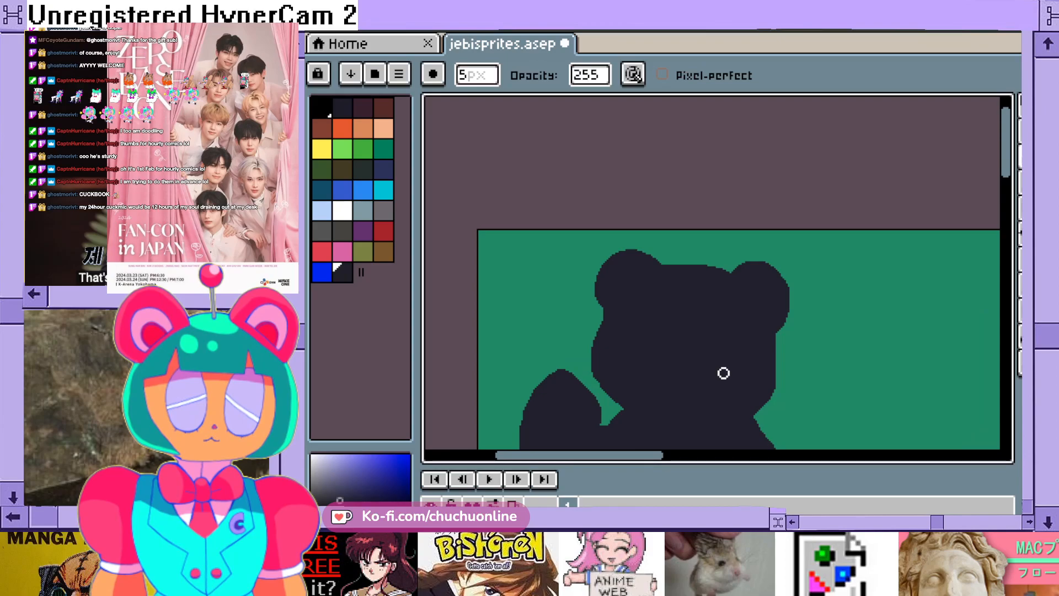
scroll(727, 376, down, 2)
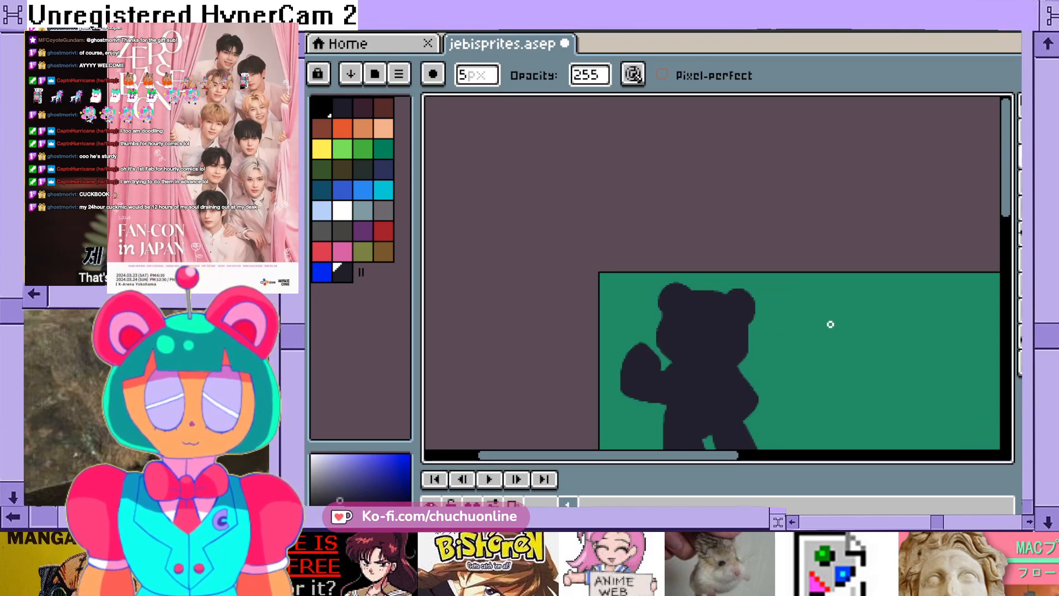
scroll(830, 325, down, 1)
scroll(830, 323, up, 3)
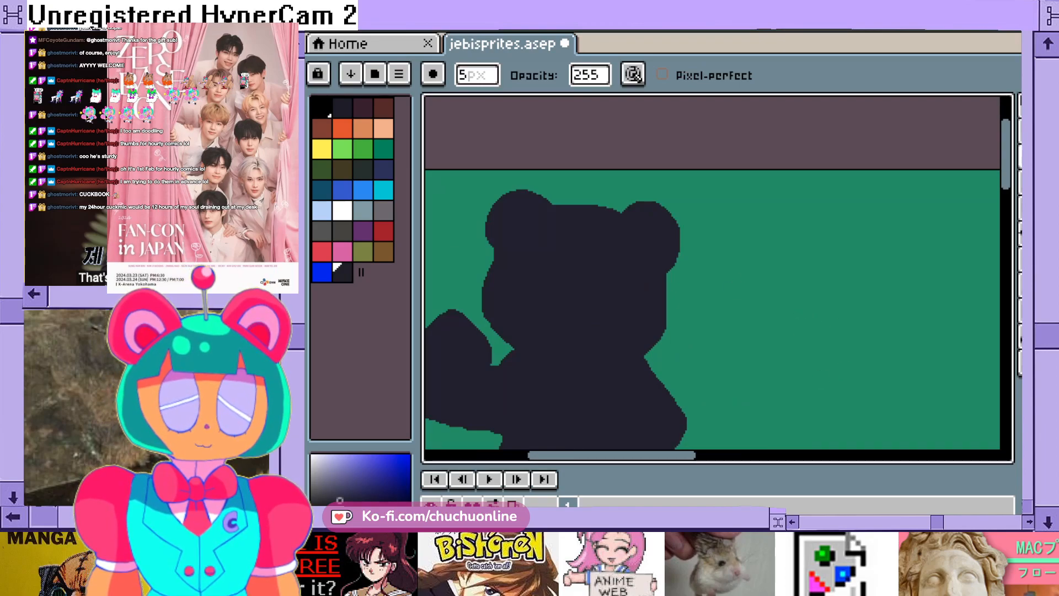
click(323, 272)
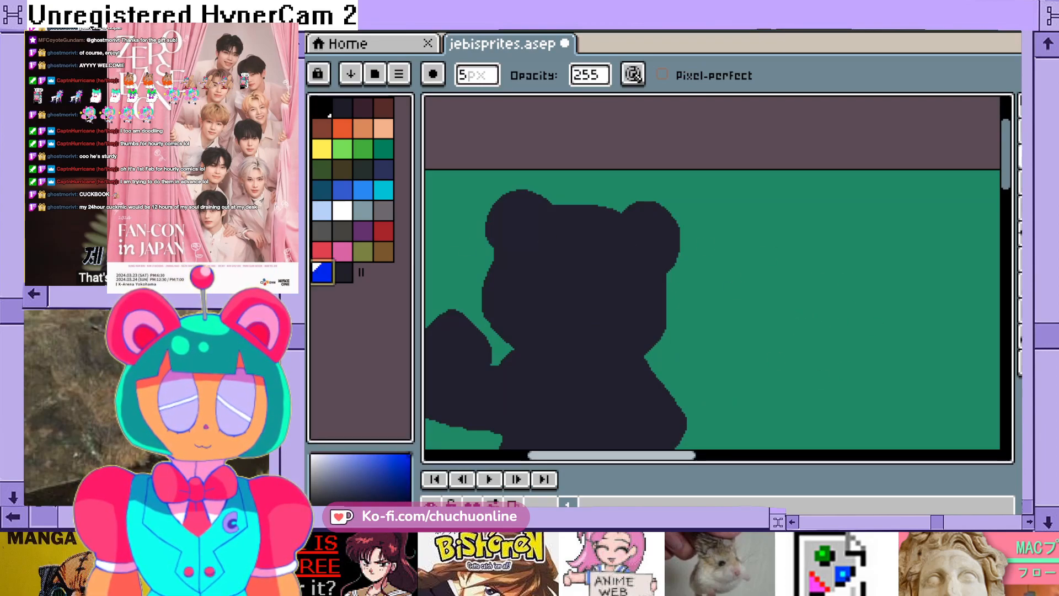
drag(612, 456, 578, 455)
mouse_move(1006, 163)
mouse_down()
mouse_move(1006, 204)
mouse_move(1006, 170)
mouse_up()
key(b)
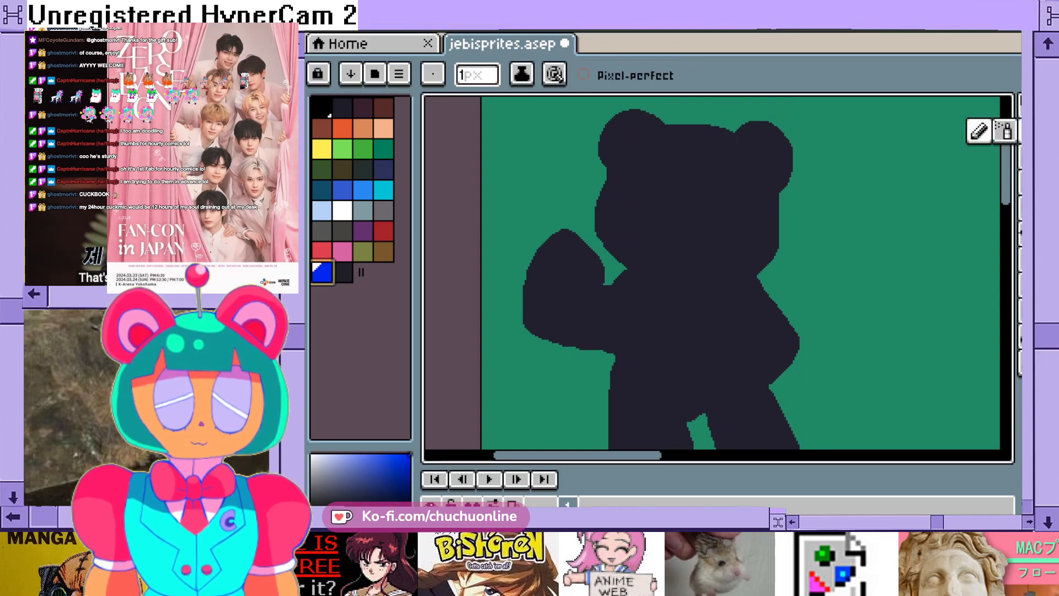
scroll(654, 182, up, 3)
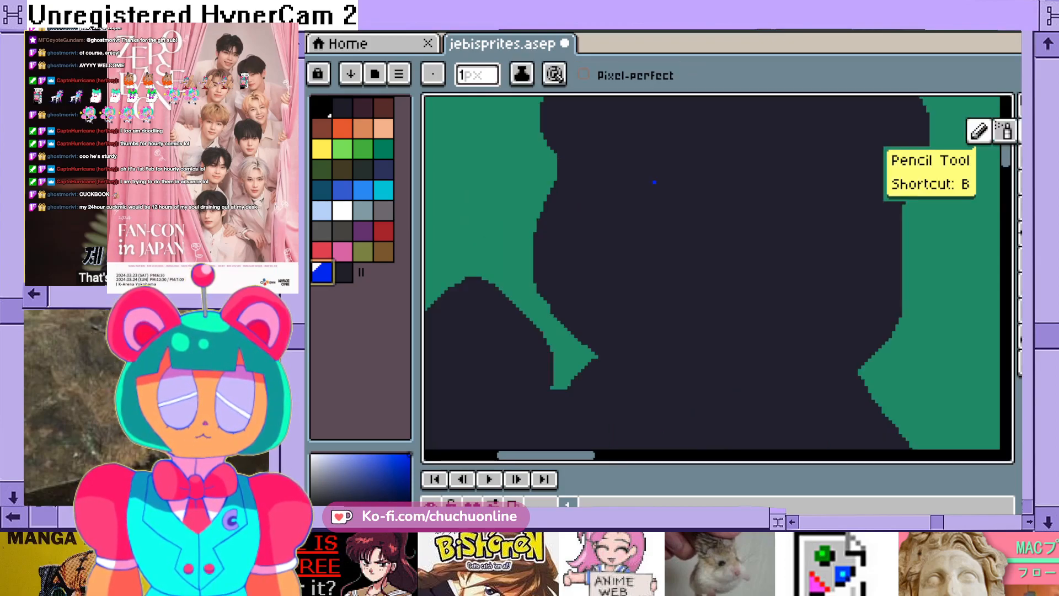
scroll(668, 201, down, 3)
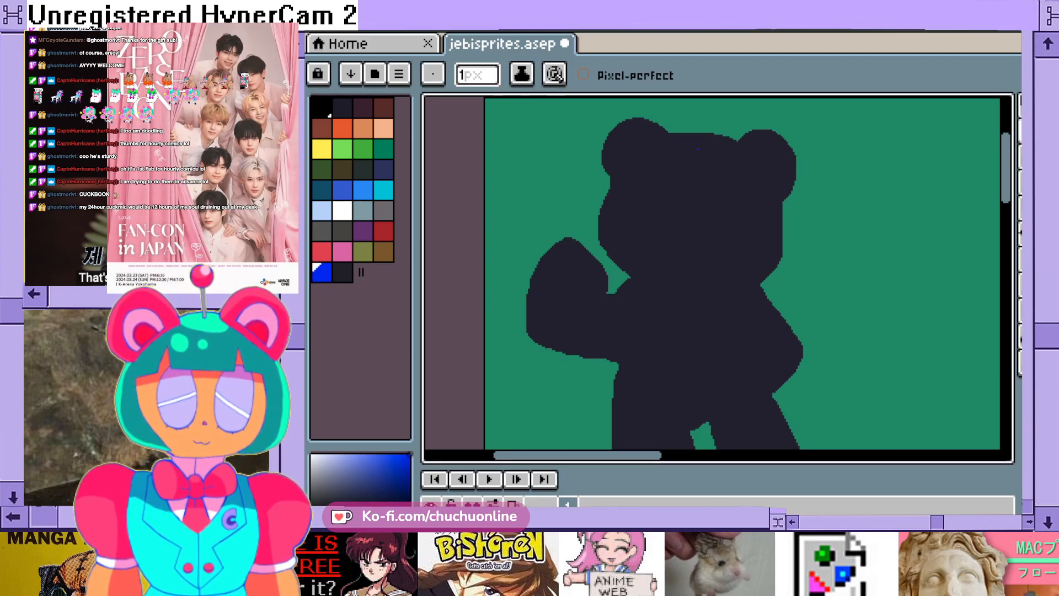
scroll(684, 136, up, 1)
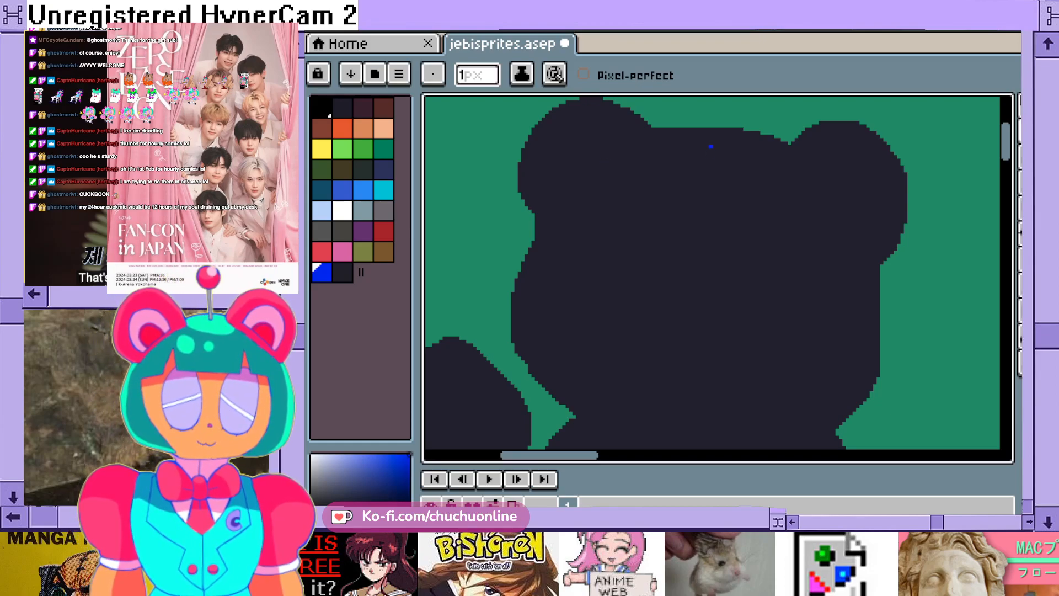
drag(1006, 144, 1007, 140)
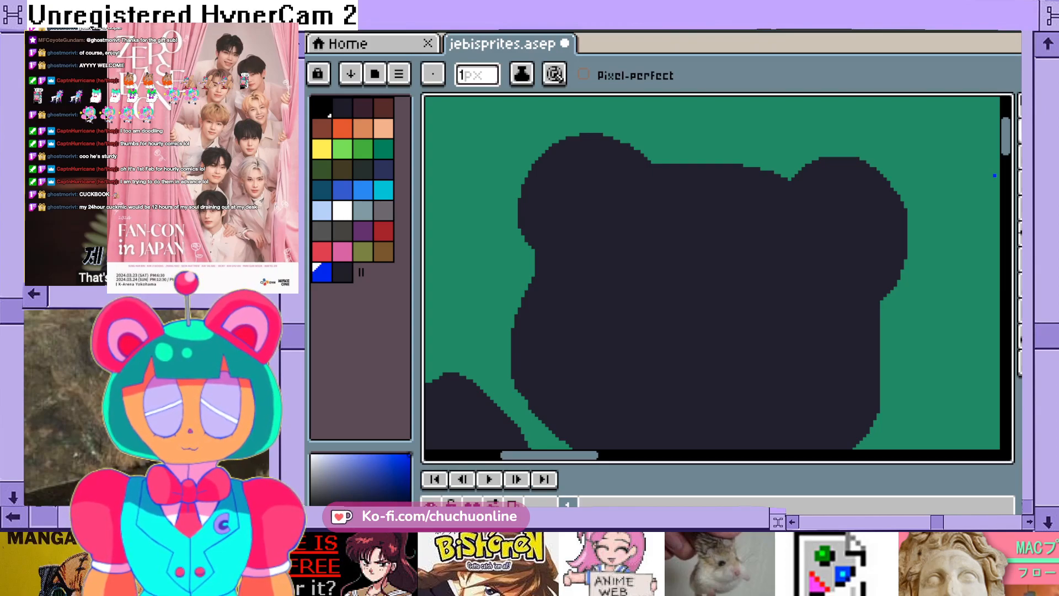
mouse_move(1006, 143)
mouse_down()
mouse_move(1006, 166)
mouse_move(1007, 134)
mouse_up()
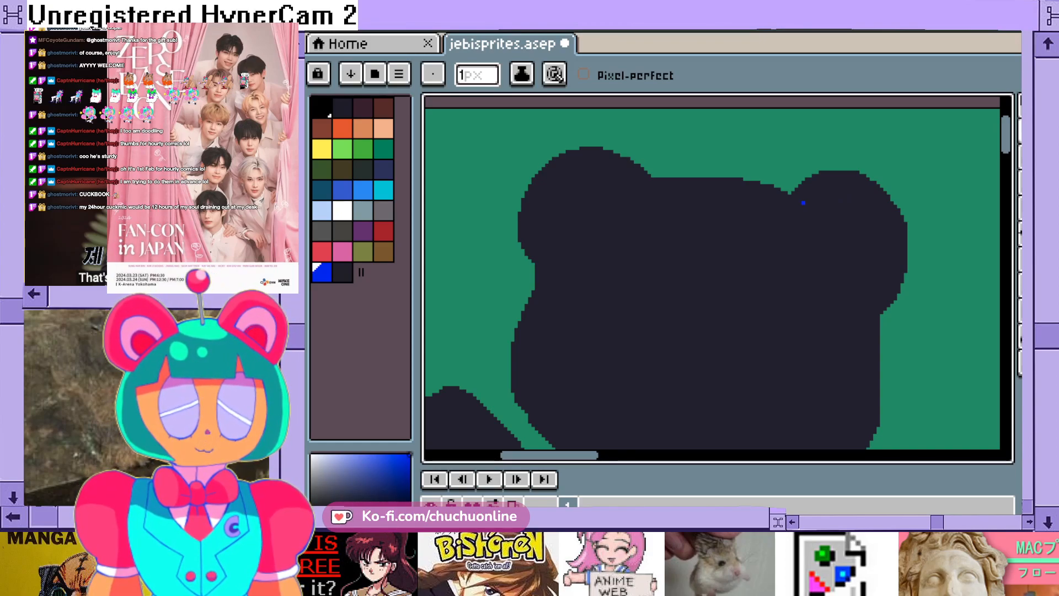
mouse_move(1006, 138)
mouse_down()
mouse_move(1007, 156)
mouse_move(1006, 142)
mouse_up()
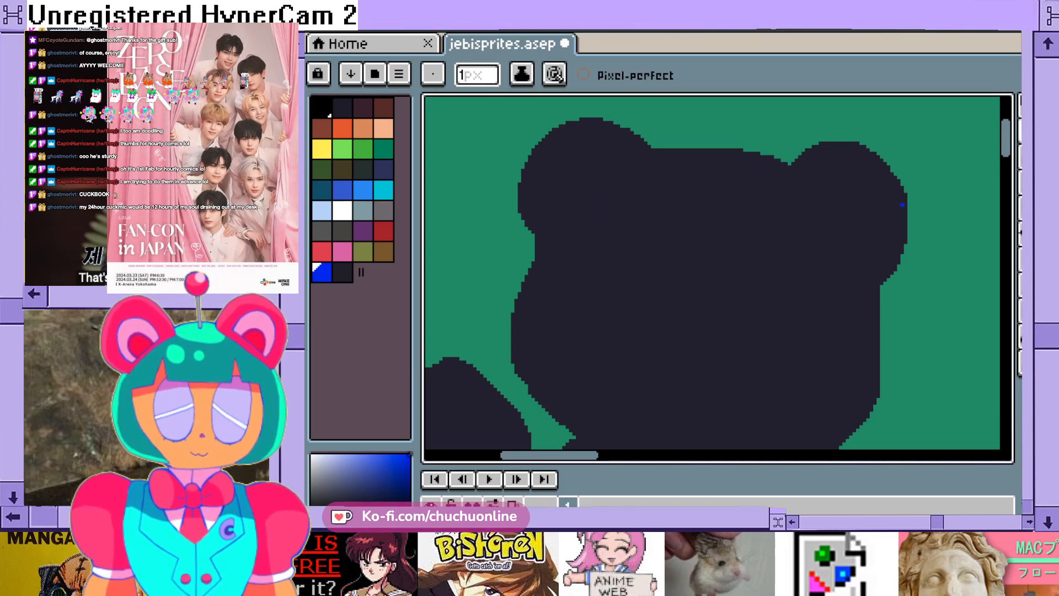
mouse_move(1006, 138)
mouse_down()
mouse_move(1006, 147)
mouse_move(1006, 138)
mouse_up()
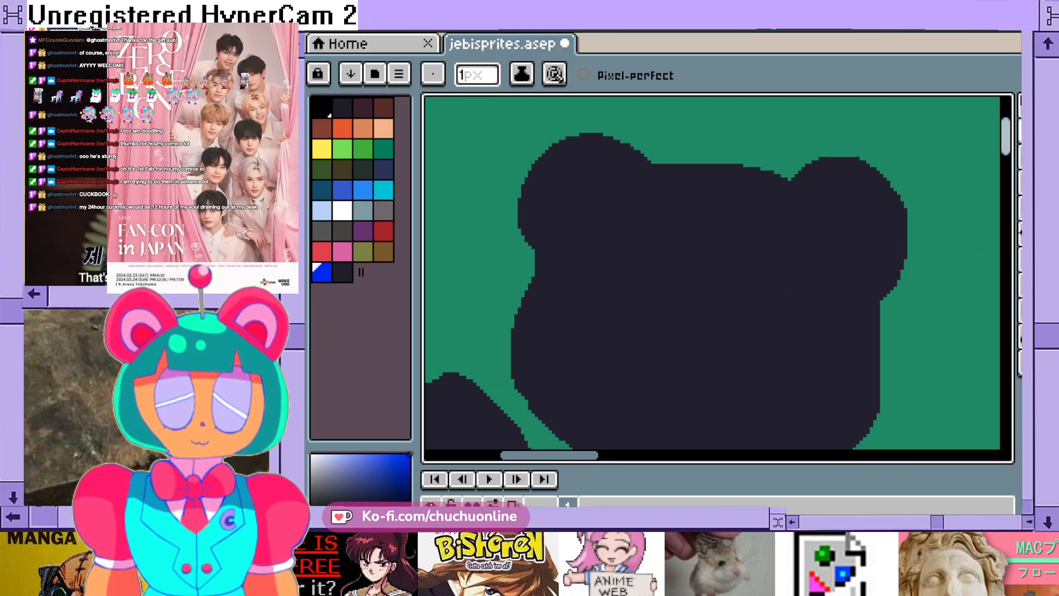
scroll(998, 167, down, 2)
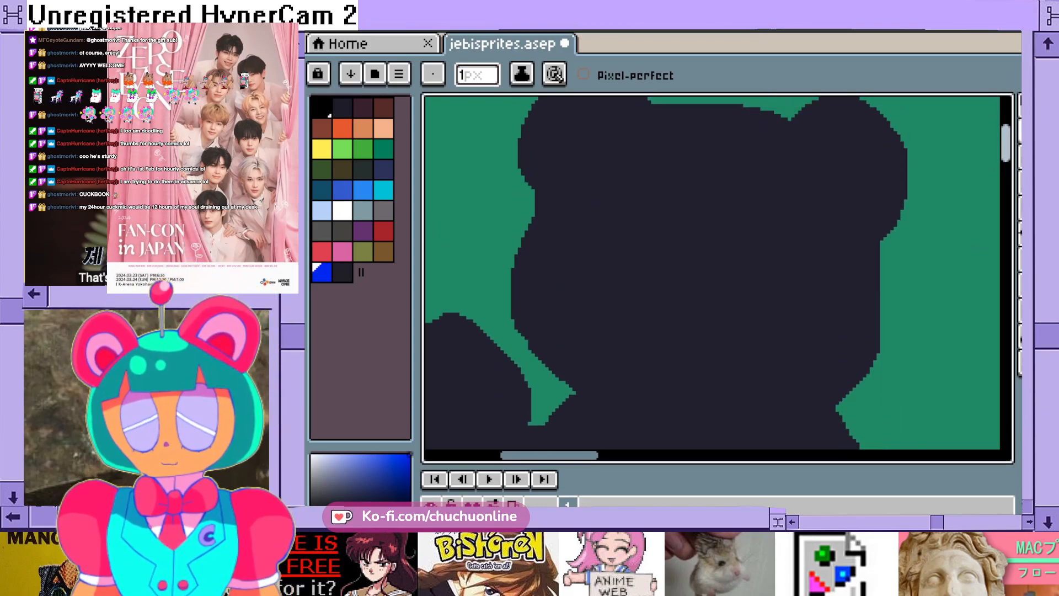
scroll(753, 298, down, 2)
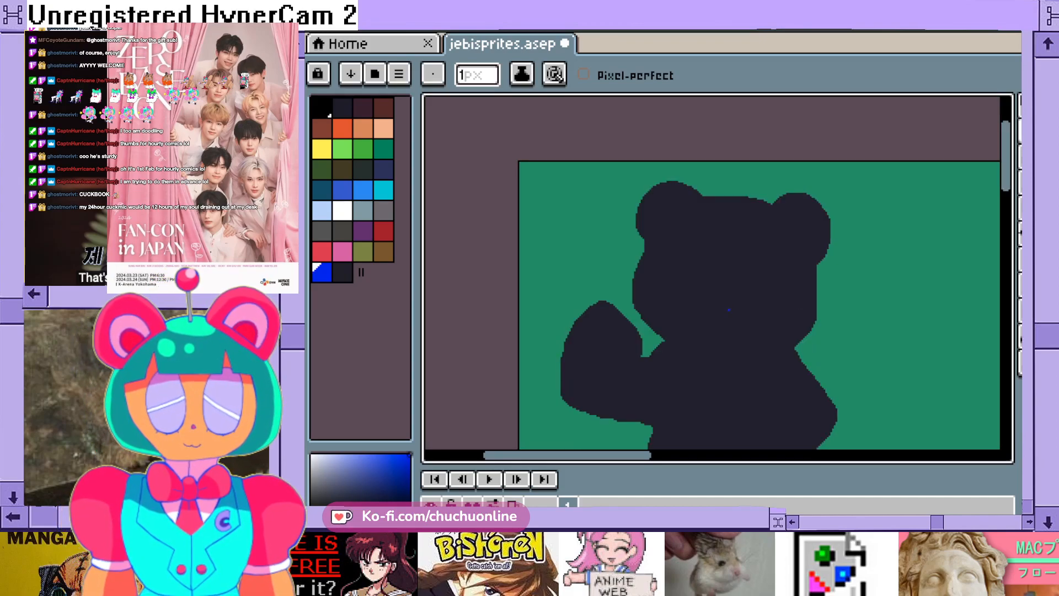
- Choose black as the drawing colour for the details on the bear's head
scroll(729, 310, down, 2)
scroll(729, 283, up, 4)
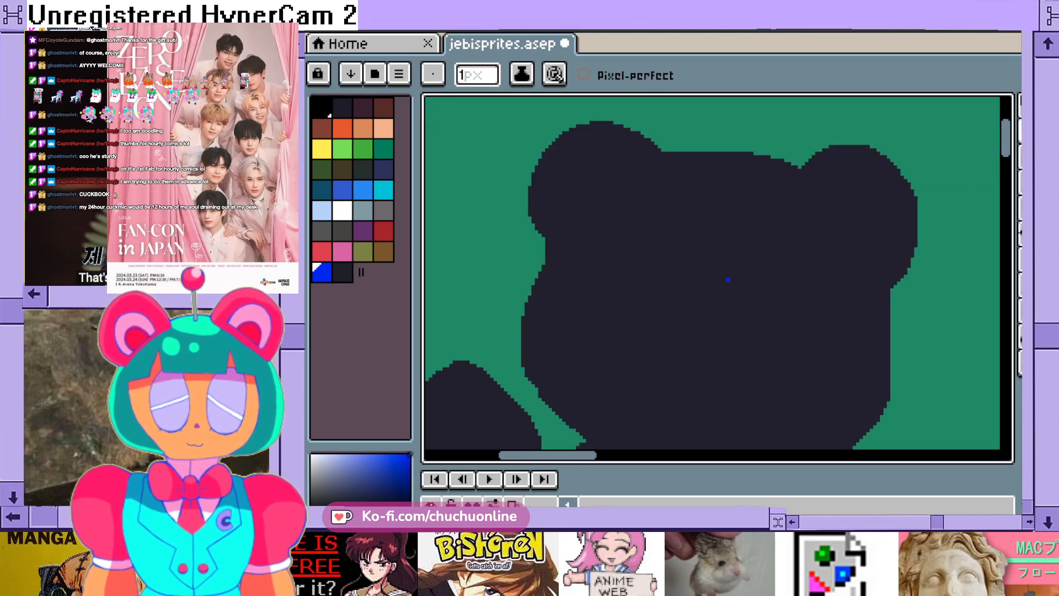
mouse_move(1006, 144)
mouse_down()
mouse_move(1006, 134)
mouse_move(1006, 146)
mouse_up()
drag(1006, 147, 1006, 140)
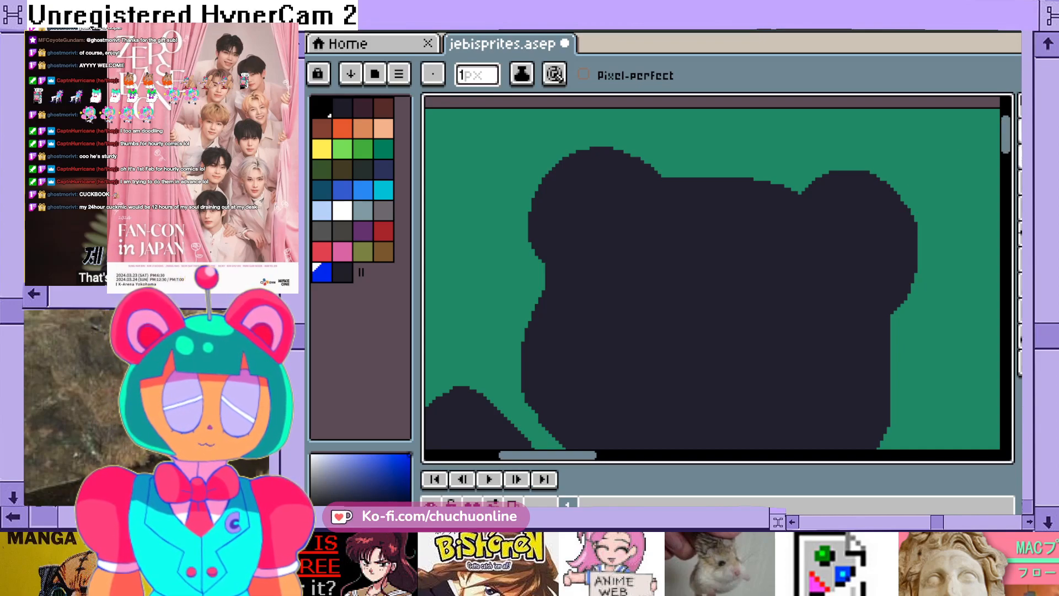
click(1026, 131)
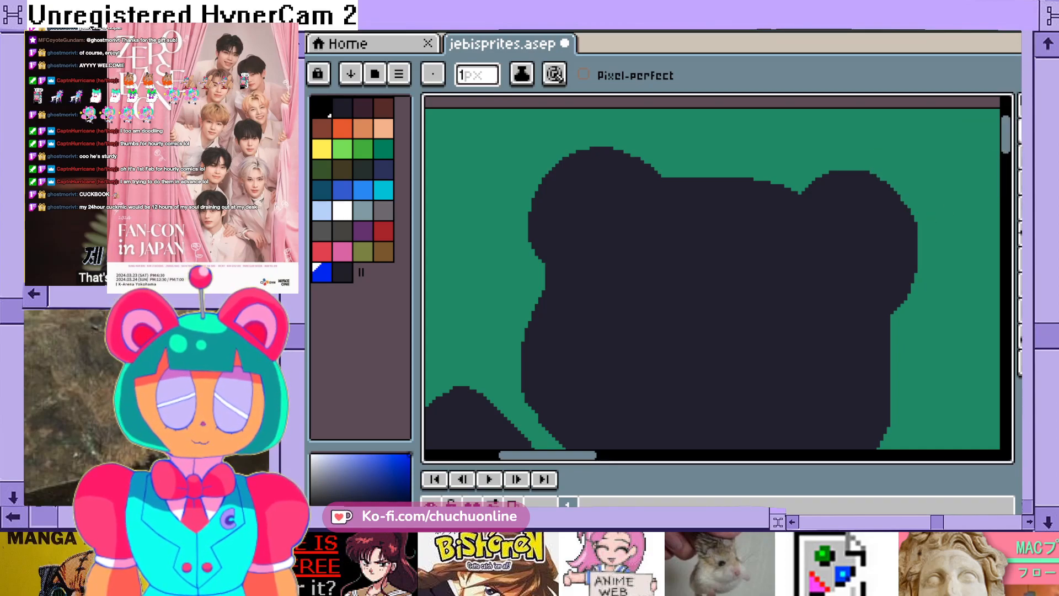
drag(1006, 136, 1006, 137)
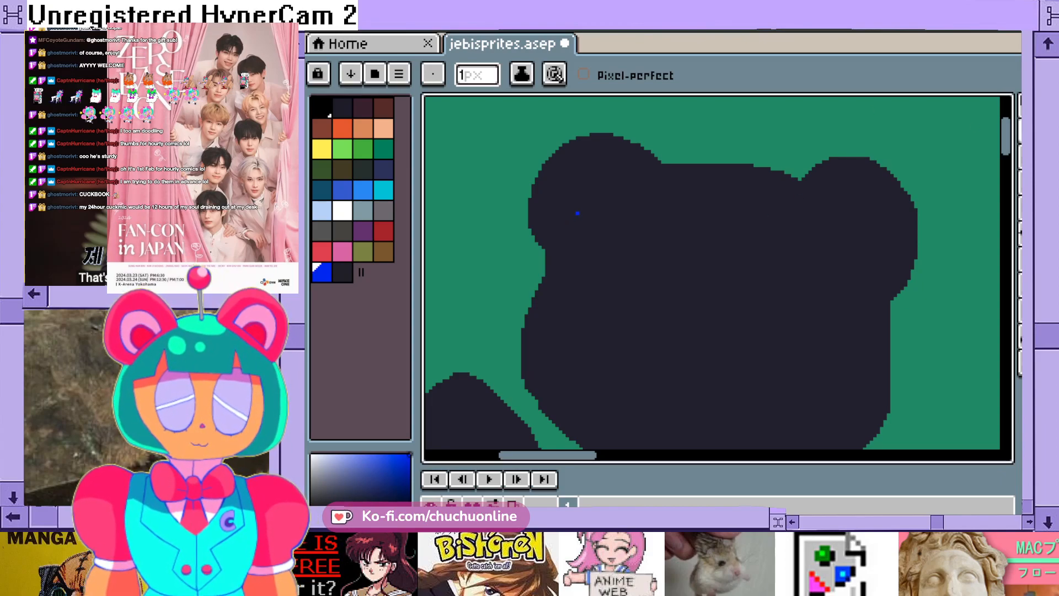
scroll(601, 219, down, 2)
scroll(596, 216, up, 2)
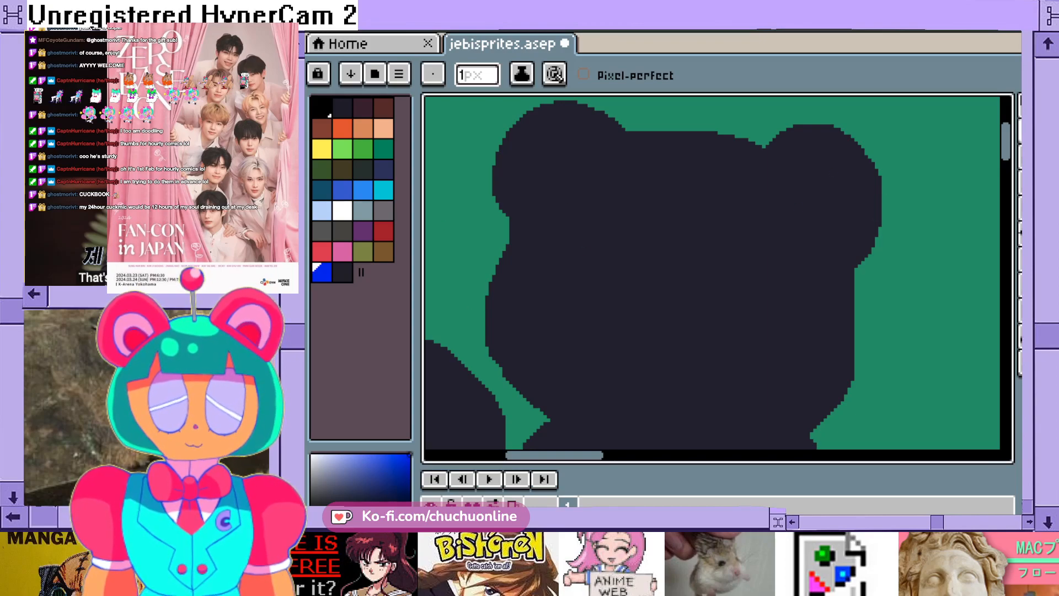
click(343, 210)
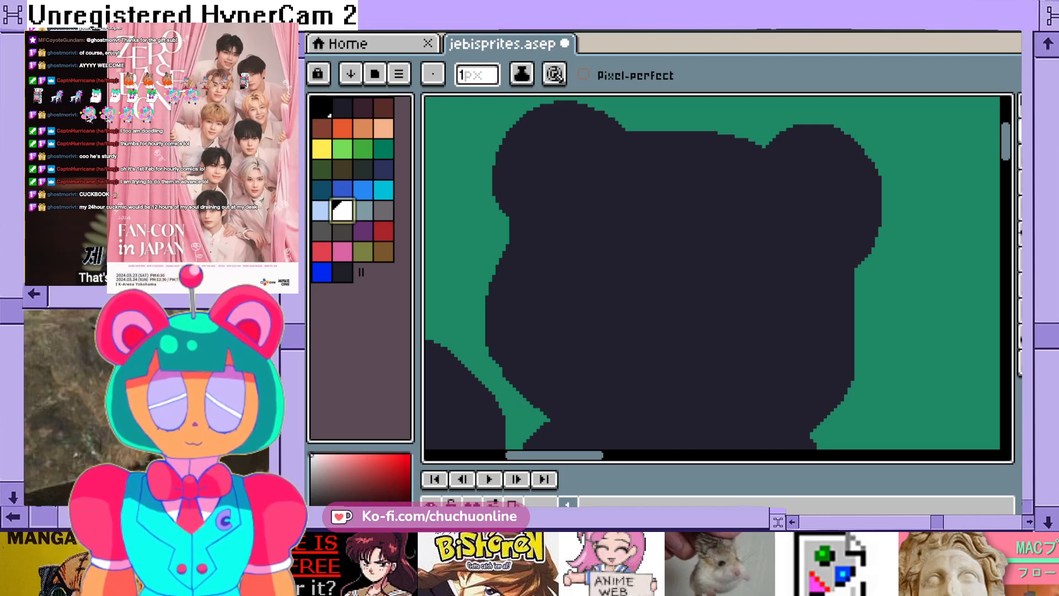
click(322, 108)
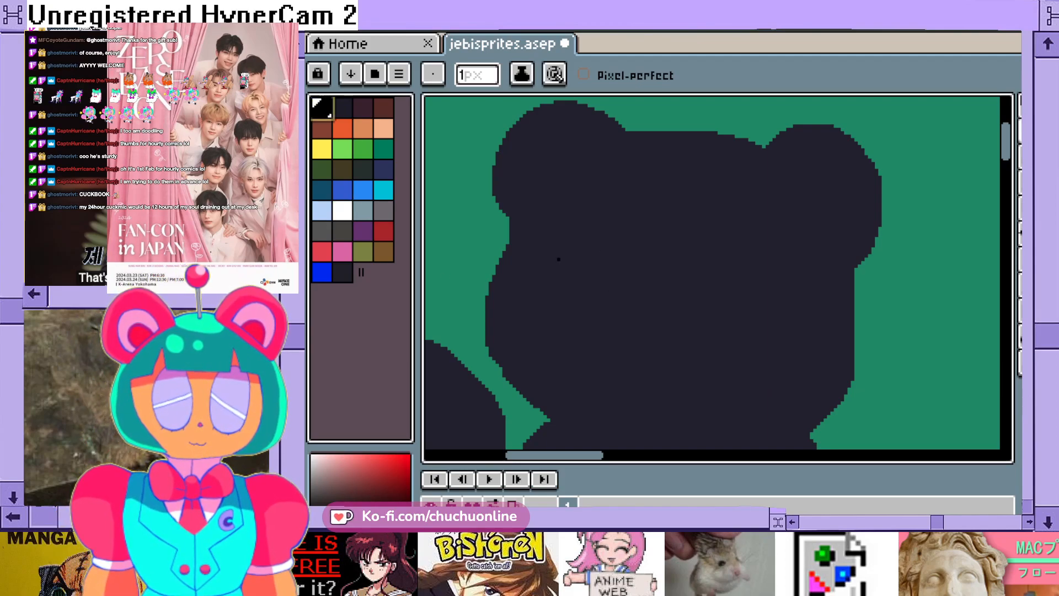
- Set the Pencil tool's brush size to 3 px
scroll(589, 235, down, 2)
scroll(590, 235, up, 2)
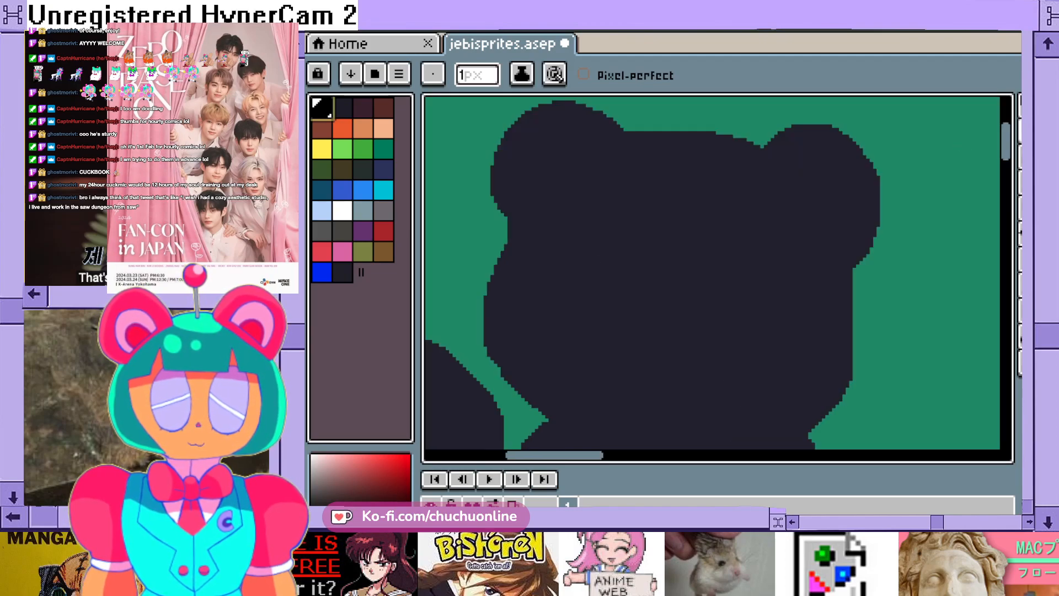
key(e)
click(1021, 132)
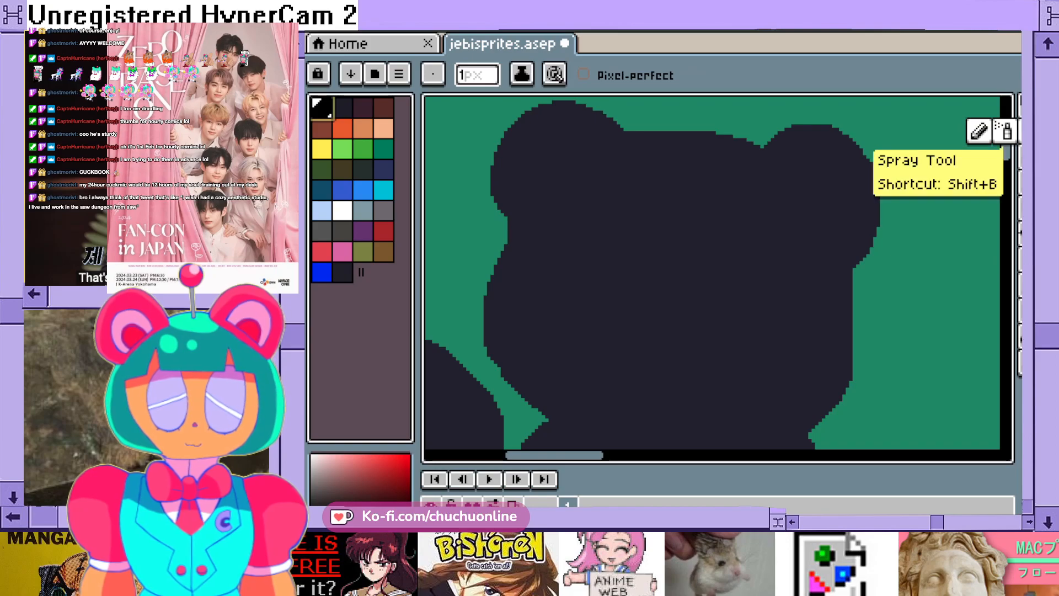
click(476, 75)
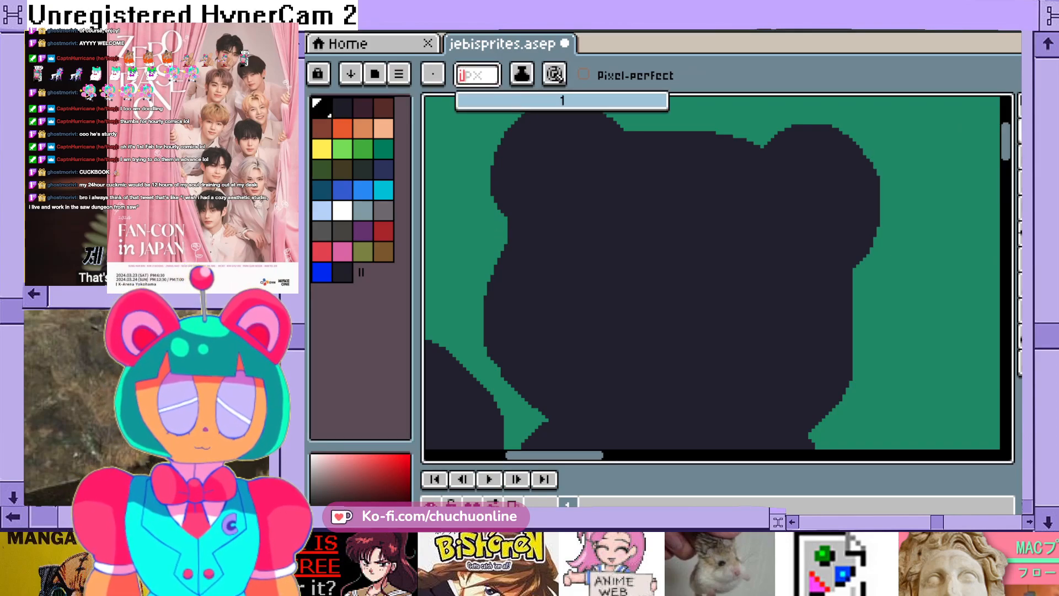
key(BackSpace)
text(5)
key(BackSpace)
text(3)
key(Return)
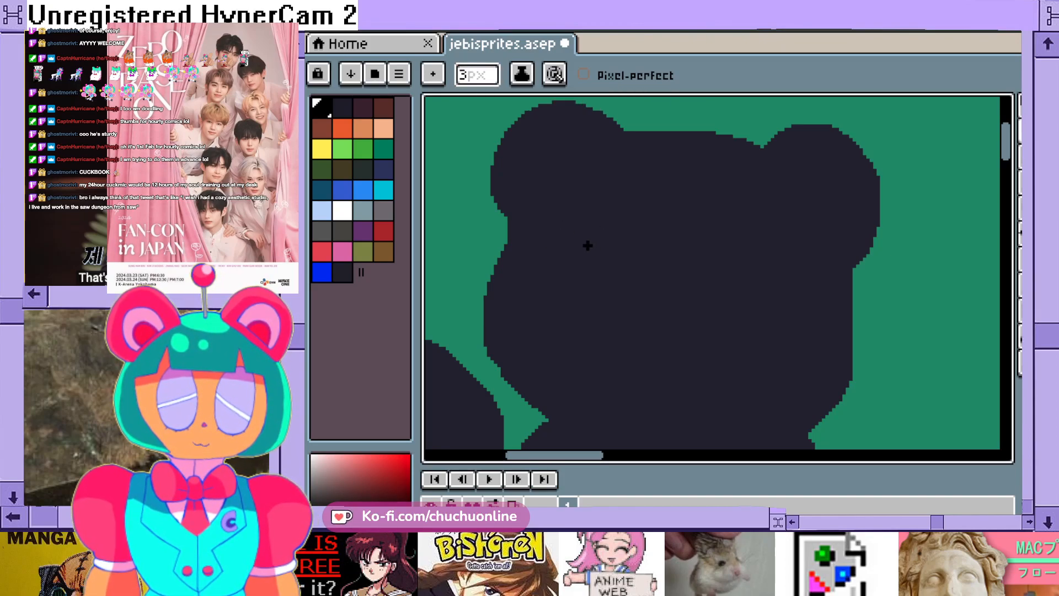
- Draw a black oval eye outline on the left-hand half of the bear's face, widening and thickening it with extra strokes
mouse_move(591, 236)
mouse_down()
mouse_move(572, 274)
mouse_move(583, 292)
mouse_move(606, 295)
mouse_move(617, 238)
mouse_move(585, 230)
mouse_up()
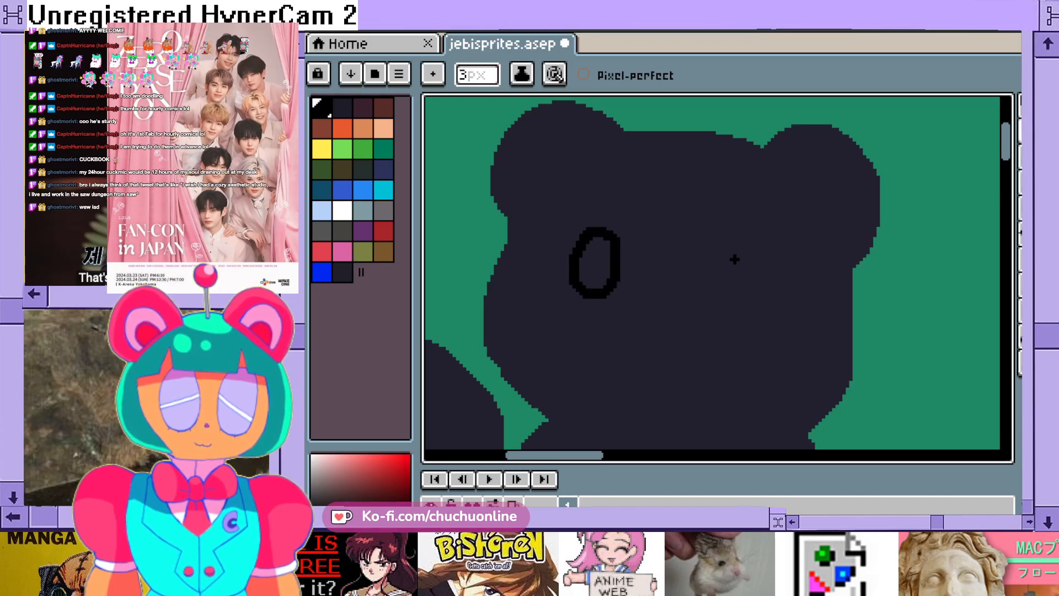
mouse_move(612, 229)
mouse_down()
mouse_move(633, 248)
mouse_move(626, 278)
mouse_up()
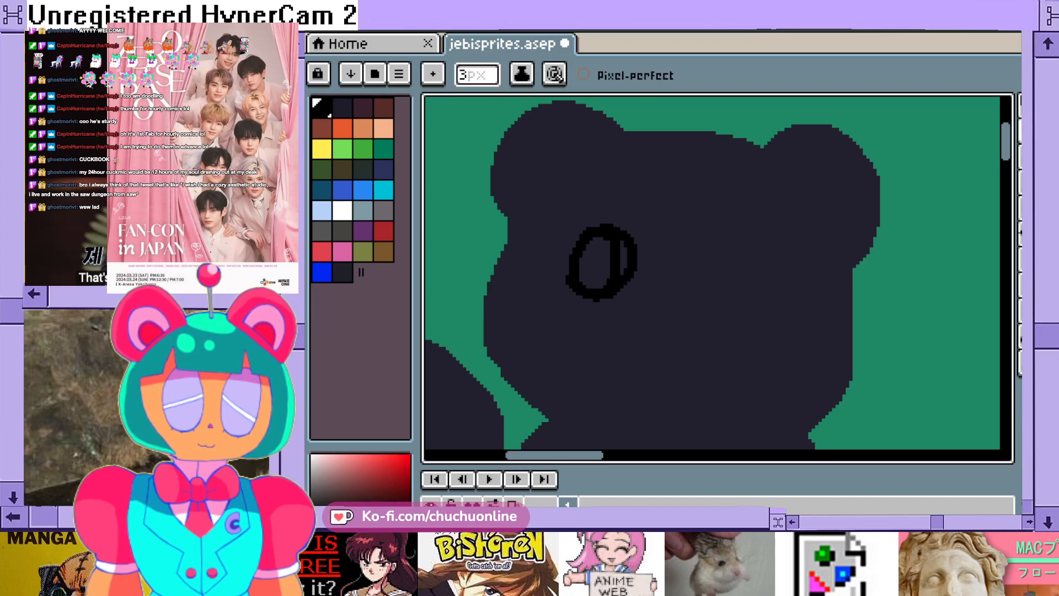
drag(577, 241, 615, 228)
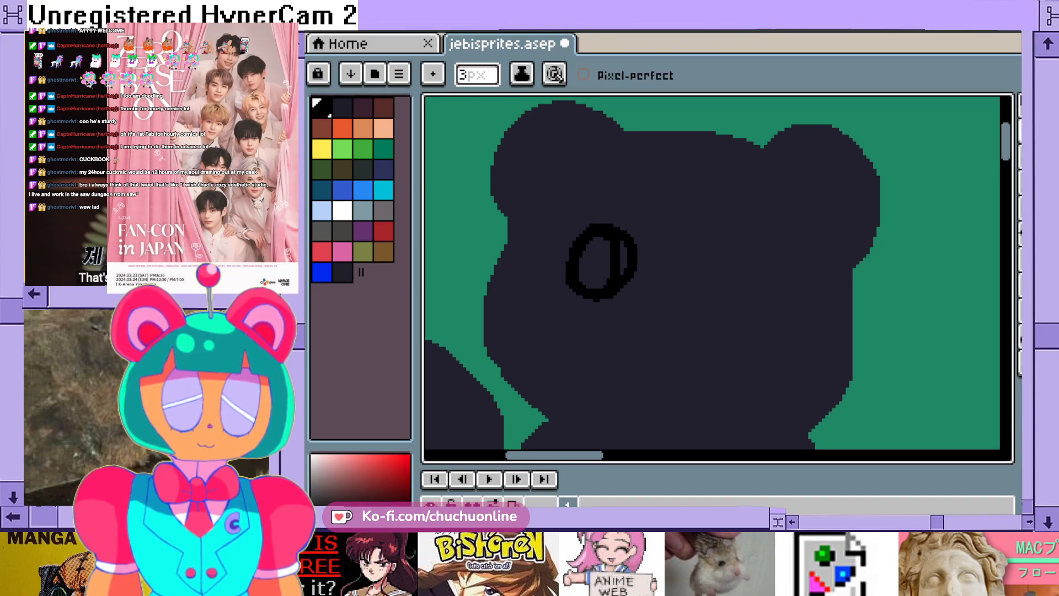
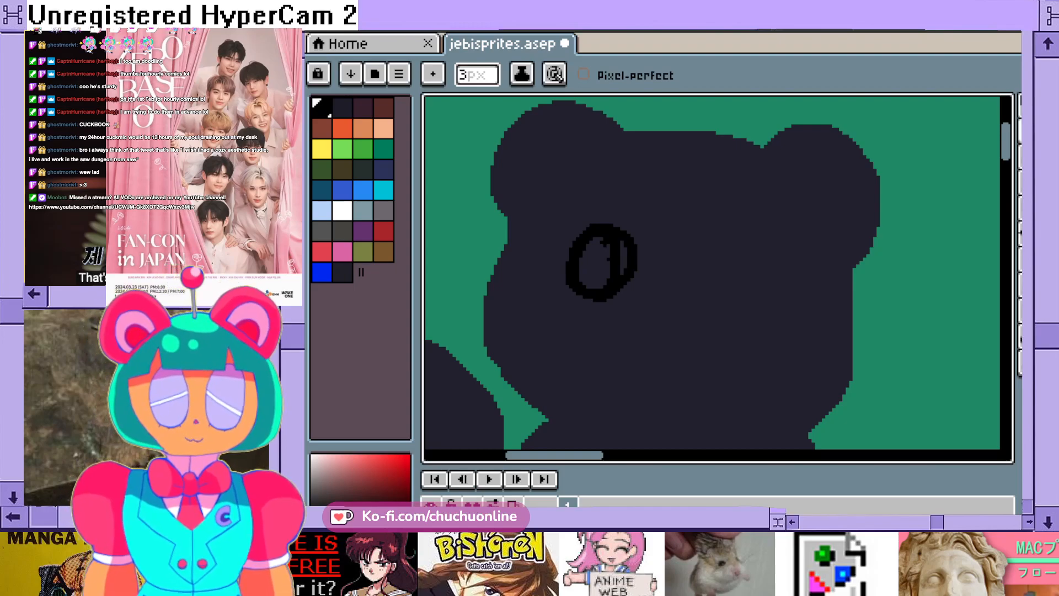
- Fill the inside of the outlined eye on the bear's face with solid black pencil strokes
scroll(606, 243, up, 1)
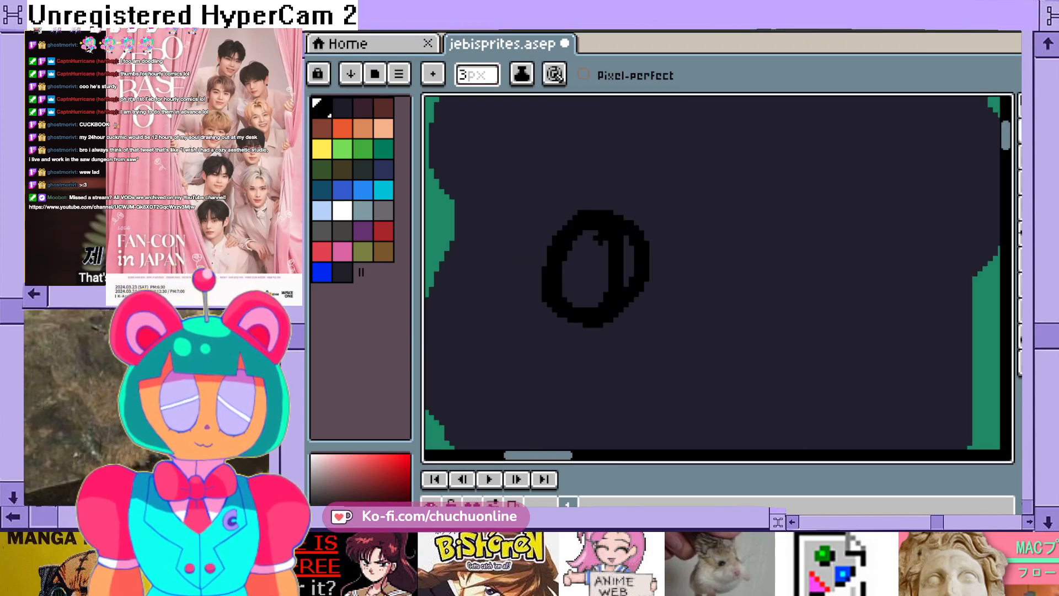
mouse_move(595, 234)
mouse_down()
mouse_move(568, 264)
mouse_move(571, 301)
mouse_move(602, 298)
mouse_move(628, 243)
mouse_move(590, 254)
mouse_move(595, 297)
mouse_move(587, 276)
mouse_move(606, 288)
mouse_up()
scroll(605, 288, down, 2)
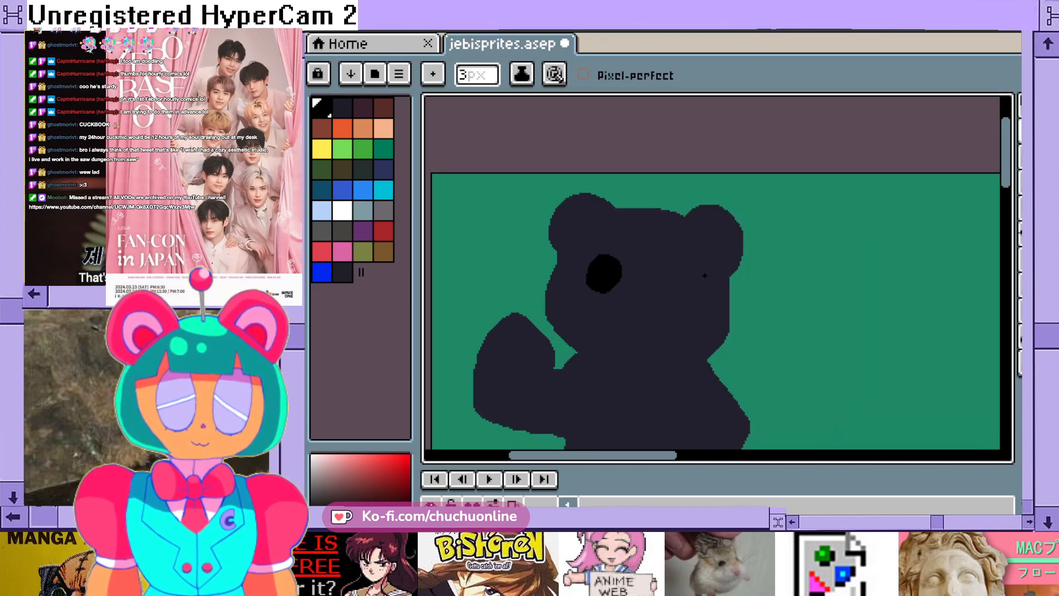
- Enlarge the filled black eye with pencil strokes along its sides and upper edge, making it wider and rounder
scroll(605, 271, up, 1)
scroll(549, 290, down, 1)
scroll(528, 279, up, 1)
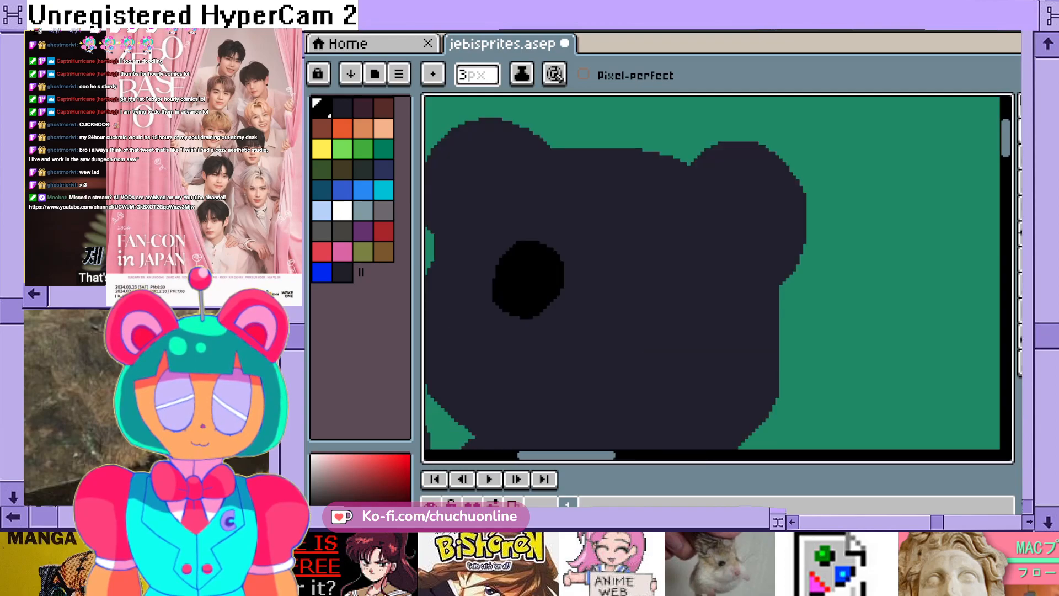
mouse_move(495, 271)
mouse_down()
mouse_move(496, 308)
mouse_move(516, 317)
mouse_move(561, 295)
mouse_up()
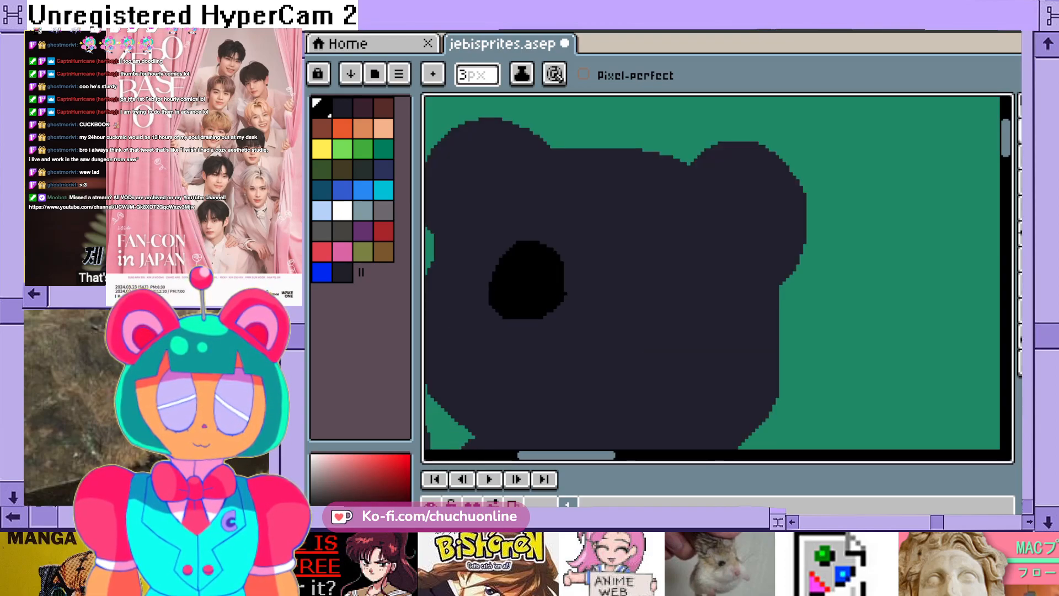
drag(556, 246, 528, 235)
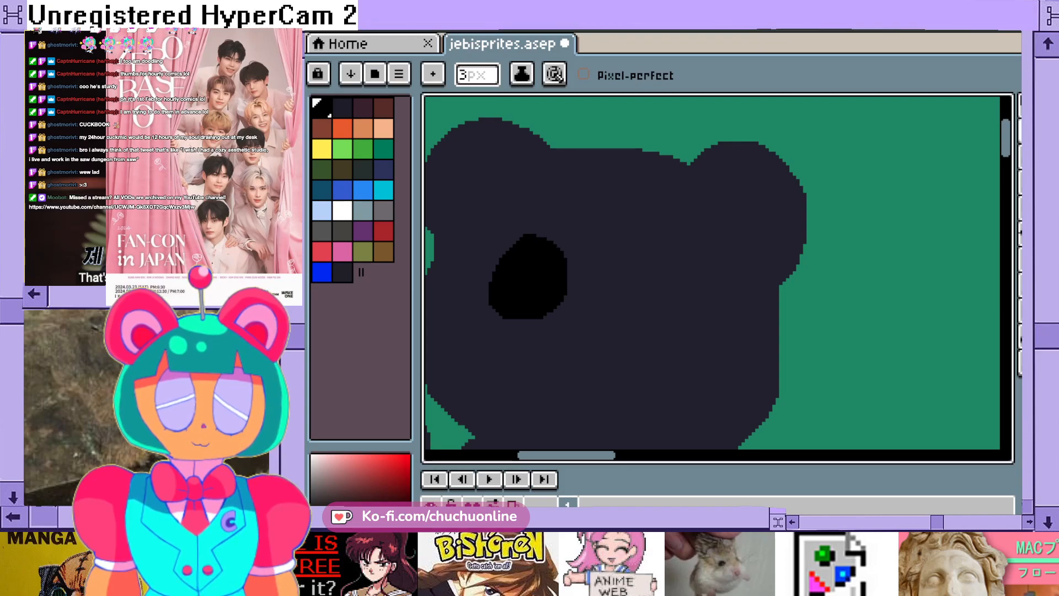
mouse_move(551, 313)
mouse_down()
mouse_move(571, 264)
mouse_move(543, 236)
mouse_move(493, 258)
mouse_move(486, 290)
mouse_up()
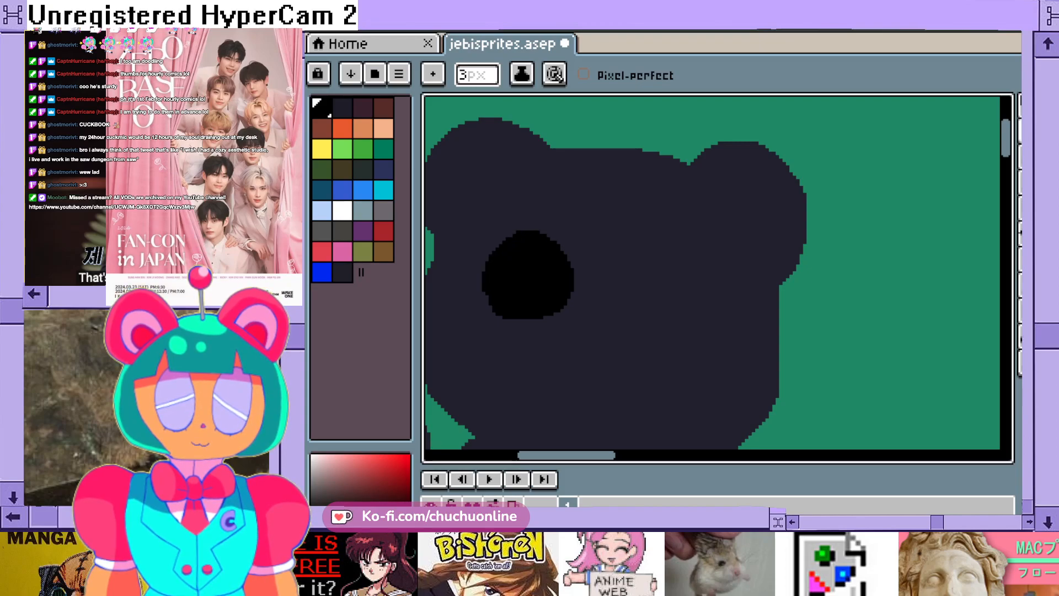
- Draw a round black outline for the second eye on the right-hand half of the bear's face, matching the first eye's size
scroll(662, 278, down, 2)
scroll(660, 283, up, 2)
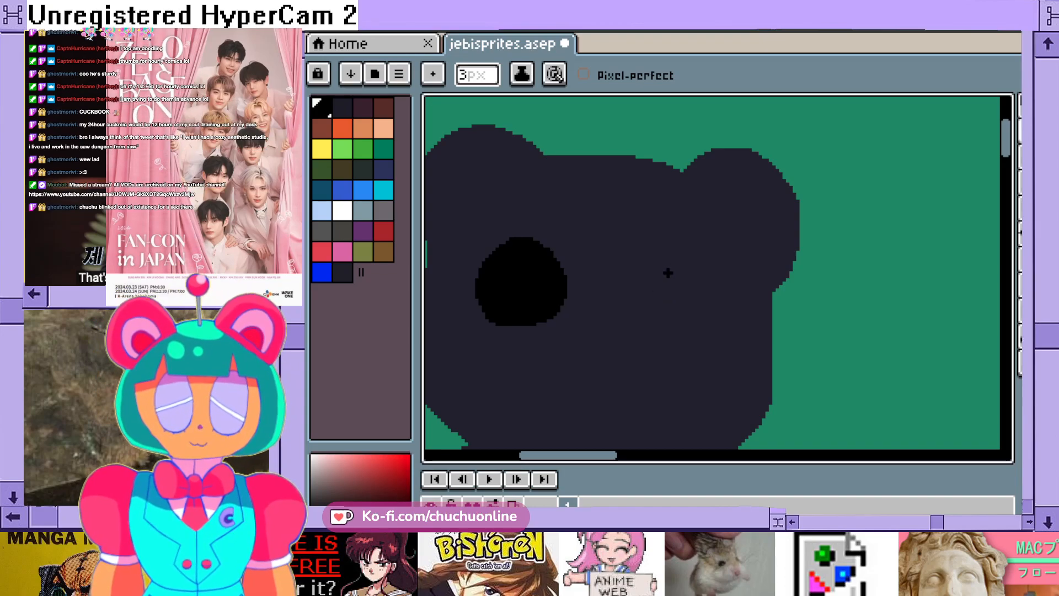
scroll(667, 272, down, 1)
scroll(673, 270, up, 1)
mouse_move(644, 242)
mouse_down()
mouse_move(622, 287)
mouse_move(629, 305)
mouse_move(651, 324)
mouse_move(687, 315)
mouse_move(704, 279)
mouse_move(668, 241)
mouse_move(647, 241)
mouse_up()
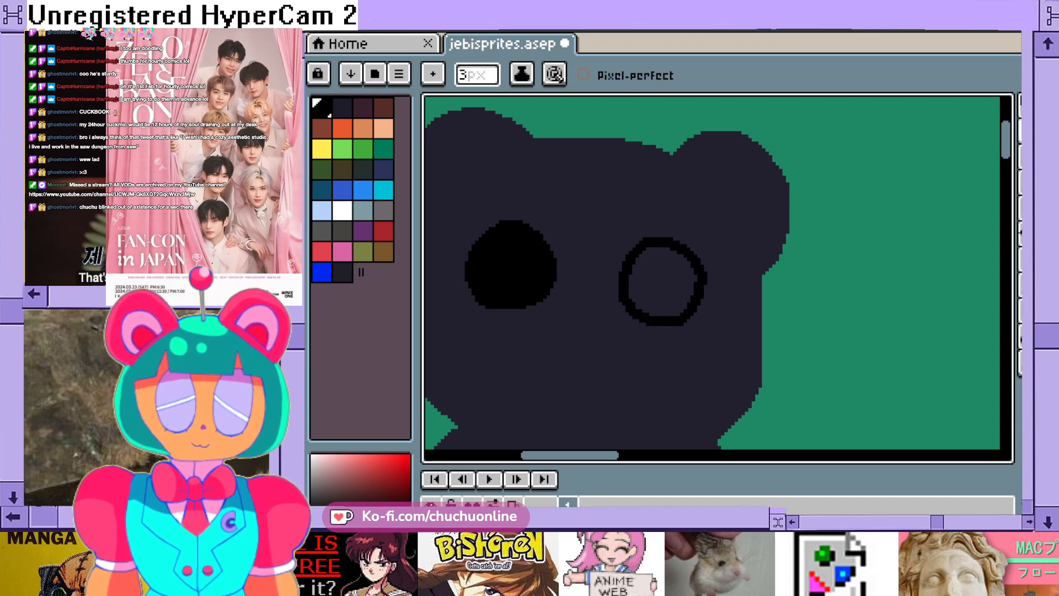
- Fill the second eye's outline with solid black pencil strokes
scroll(660, 278, down, 1)
scroll(659, 278, up, 1)
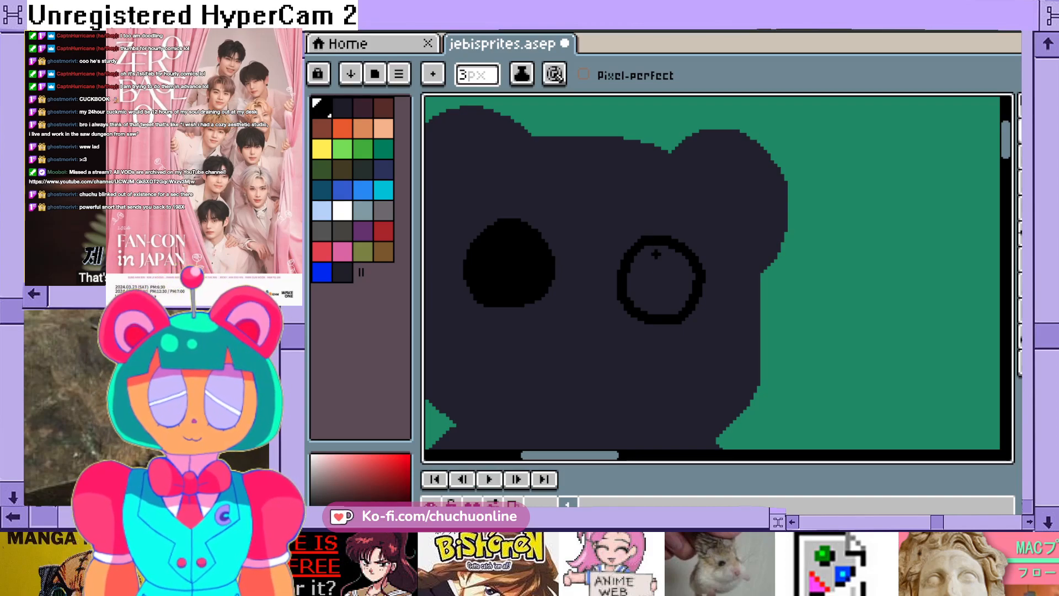
mouse_move(655, 247)
mouse_down()
mouse_move(639, 262)
mouse_move(643, 307)
mouse_move(660, 313)
mouse_up()
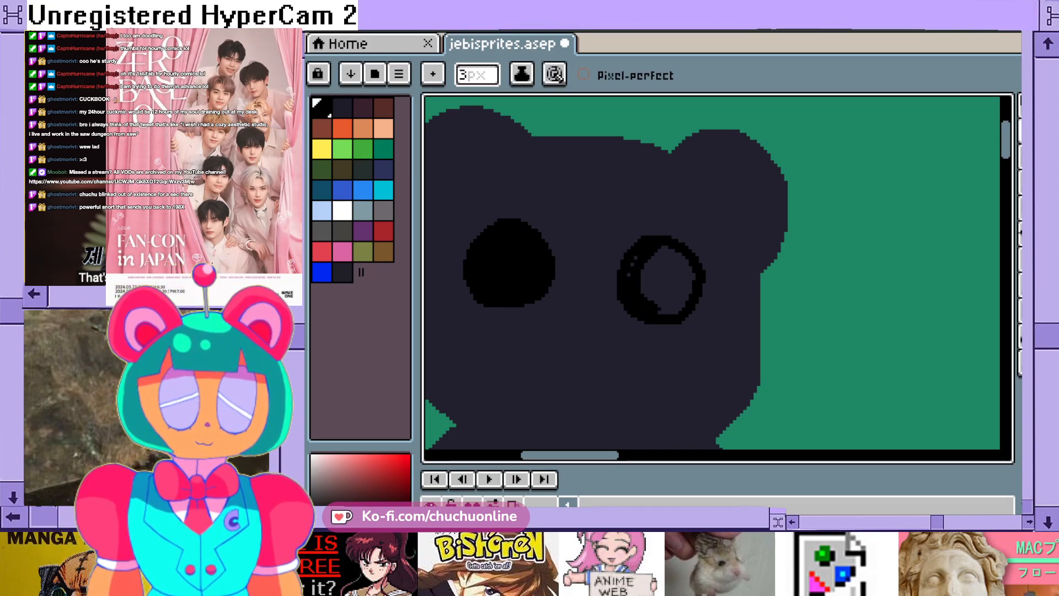
mouse_move(660, 312)
mouse_down()
mouse_move(688, 292)
mouse_move(683, 256)
mouse_move(654, 251)
mouse_move(663, 303)
mouse_move(684, 266)
mouse_move(673, 280)
mouse_up()
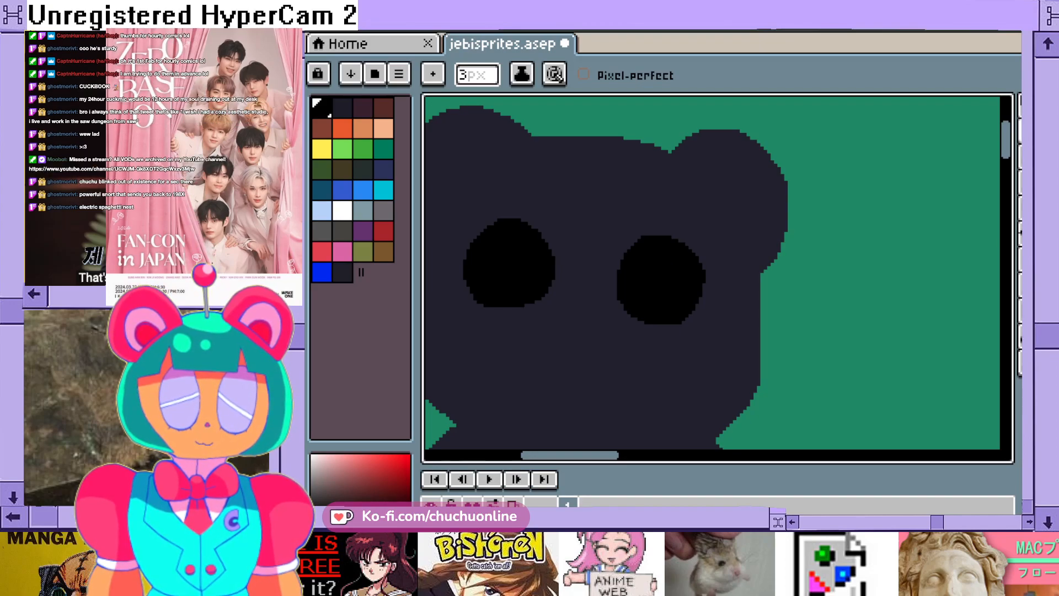
- Draw a small solid black oval nose between and slightly below the bear's eyes
scroll(661, 286, down, 1)
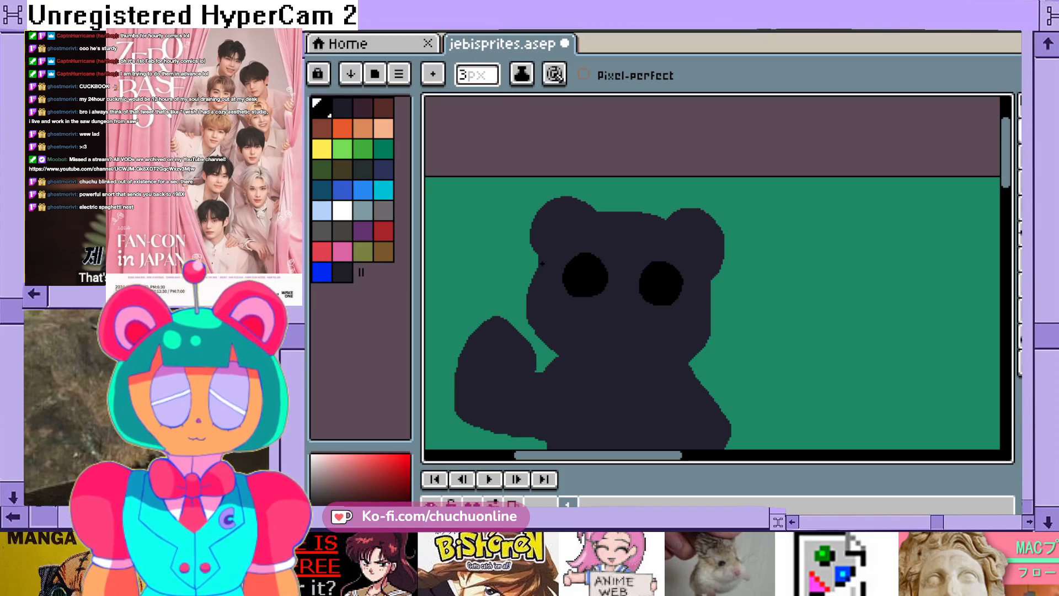
scroll(543, 264, up, 1)
scroll(744, 397, down, 1)
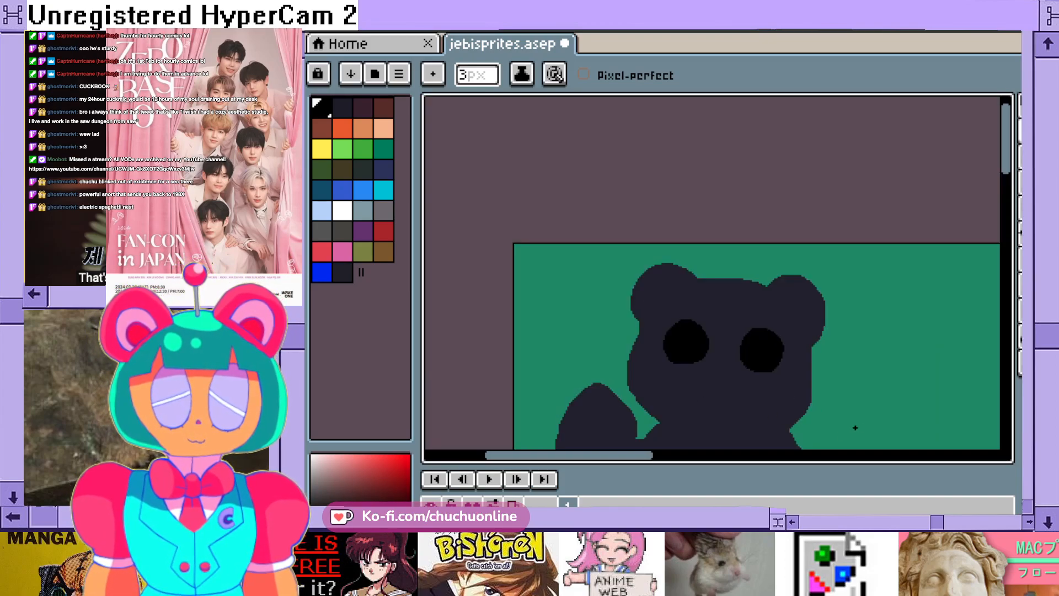
scroll(717, 403, right, 2)
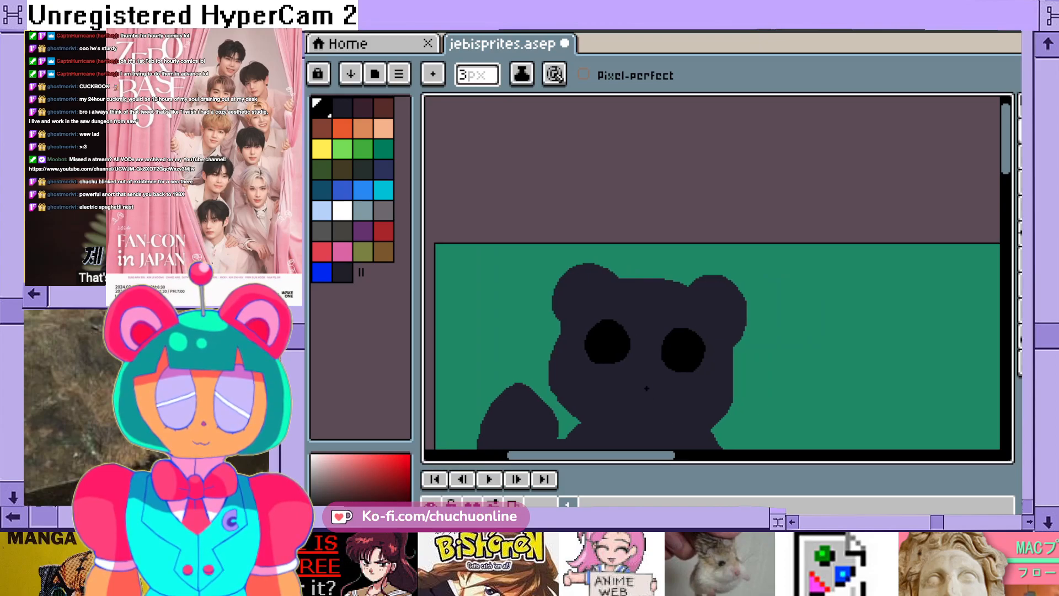
scroll(645, 388, up, 1)
mouse_move(637, 359)
mouse_down()
mouse_move(609, 357)
mouse_move(637, 373)
mouse_move(652, 358)
mouse_move(623, 350)
mouse_up()
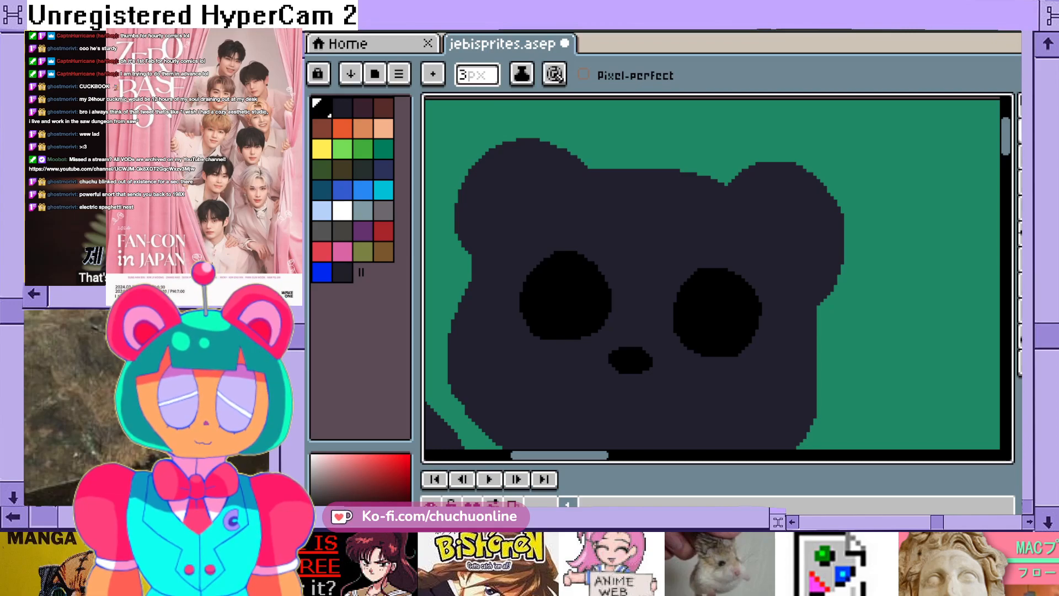
- Set the Pencil's brush size to 1 px and draw a short vertical line down from the nose
scroll(561, 351, down, 3)
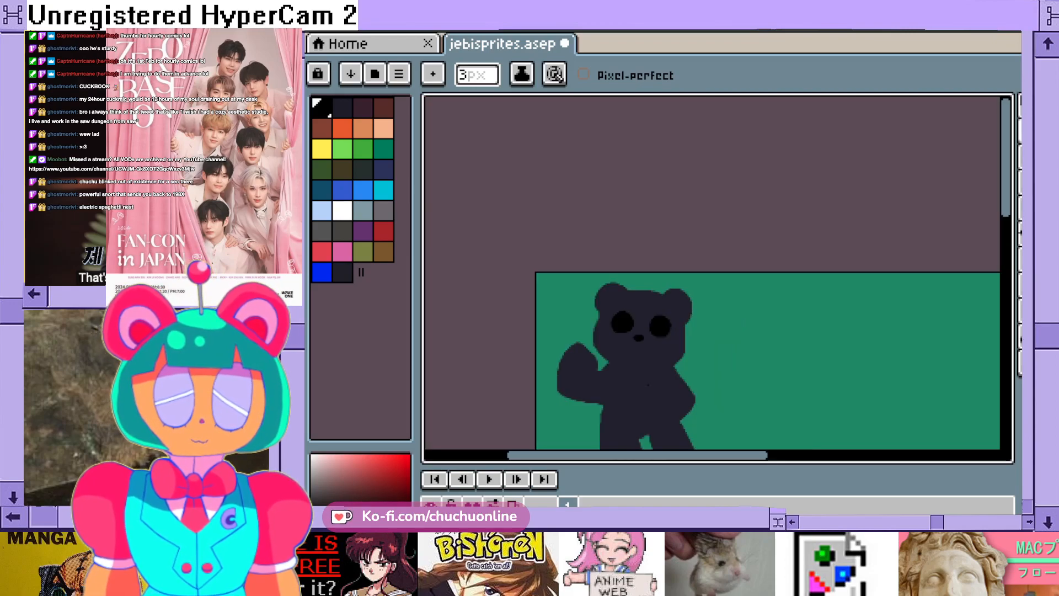
scroll(748, 297, up, 2)
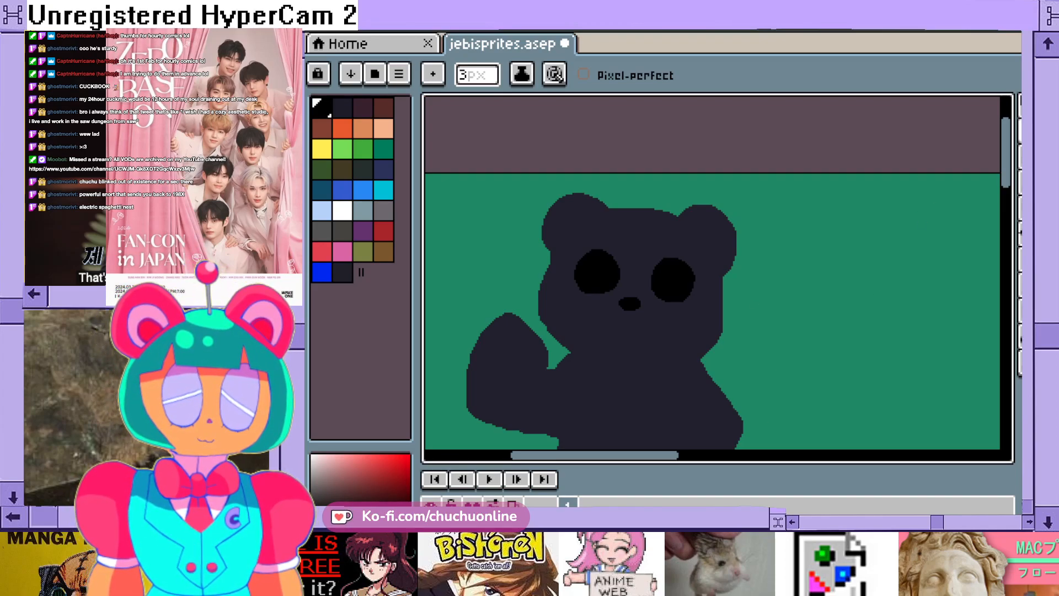
click(1020, 131)
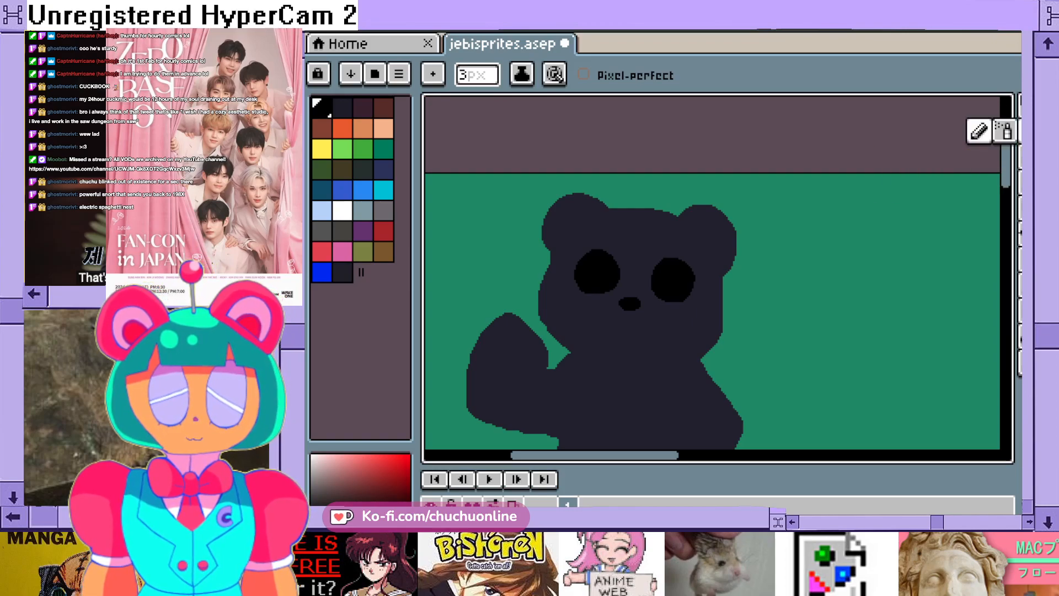
click(476, 75)
key(BackSpace)
text(1)
key(Return)
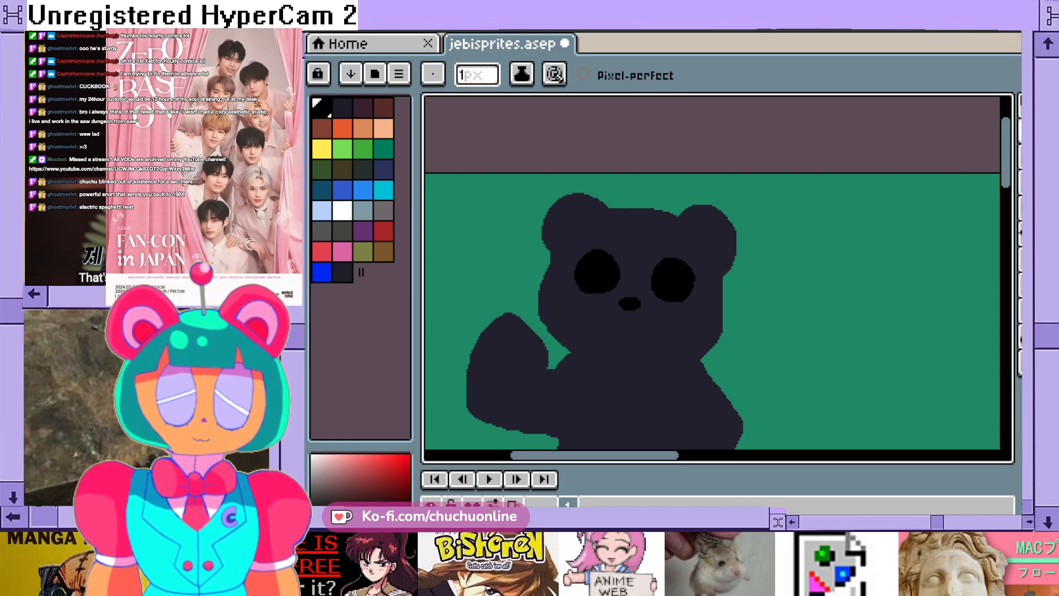
scroll(661, 318, up, 3)
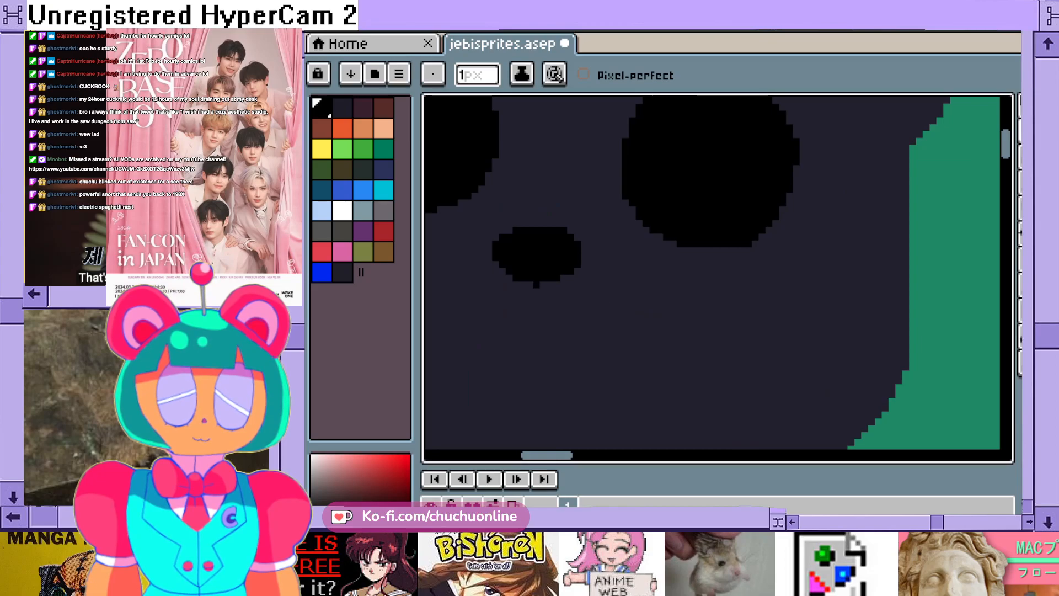
drag(530, 283, 530, 308)
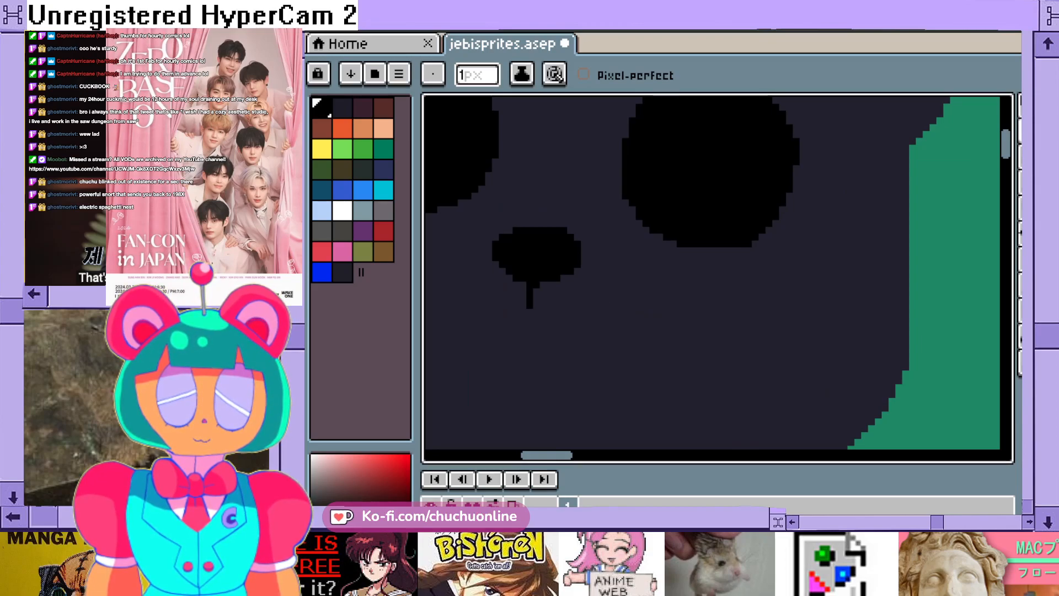
mouse_move(527, 304)
mouse_down()
mouse_move(507, 326)
mouse_move(474, 319)
mouse_move(588, 331)
mouse_move(603, 316)
mouse_up()
scroll(603, 316, down, 2)
scroll(517, 345, up, 1)
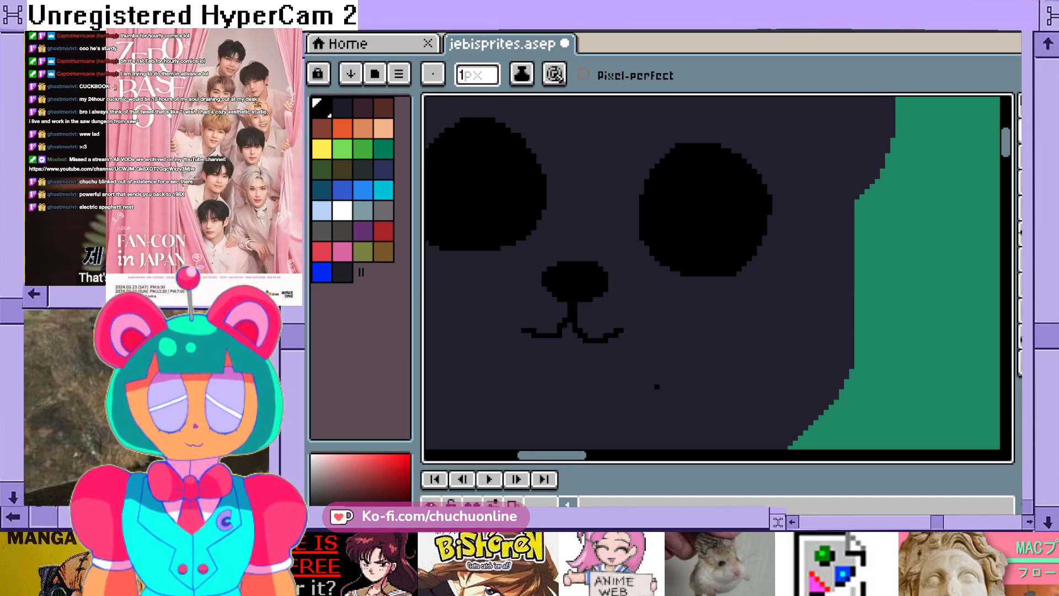
key(ctrl+z)
- Draw a smiling mouth below the nose as two upturned curves joined to the vertical line, undoing and redrawing unsatisfactory strokes
scroll(589, 342, down, 4)
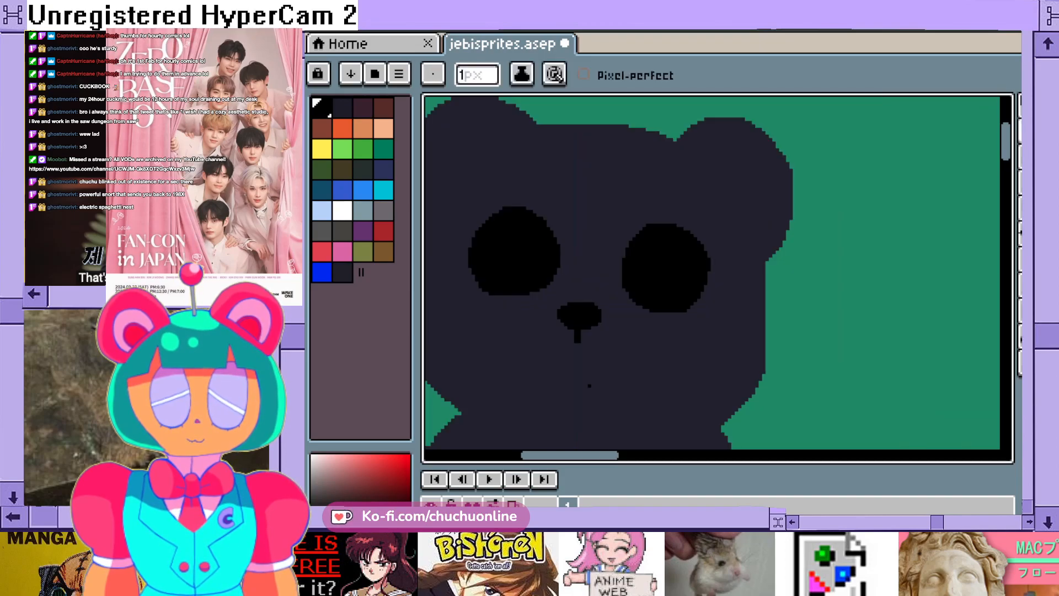
scroll(590, 386, up, 4)
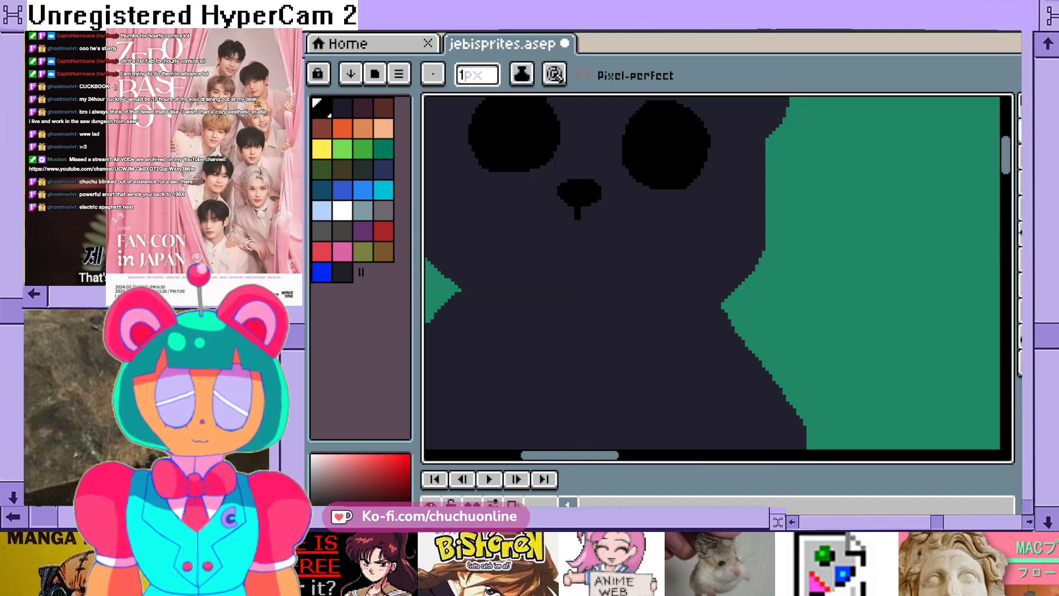
mouse_move(579, 219)
mouse_down()
mouse_move(570, 239)
mouse_move(545, 238)
mouse_up()
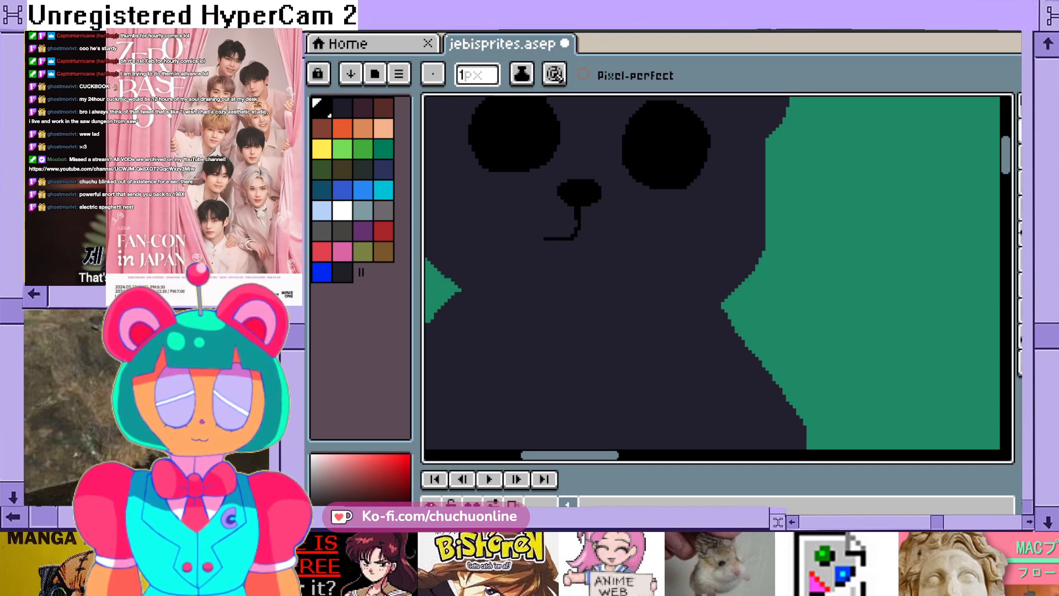
key(ctrl+z)
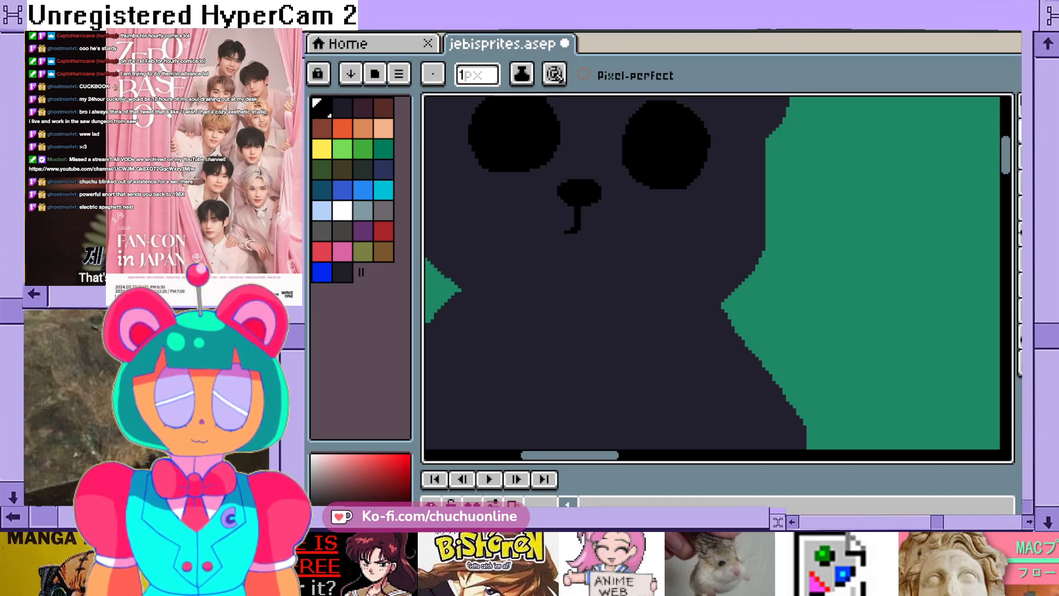
drag(555, 231, 545, 232)
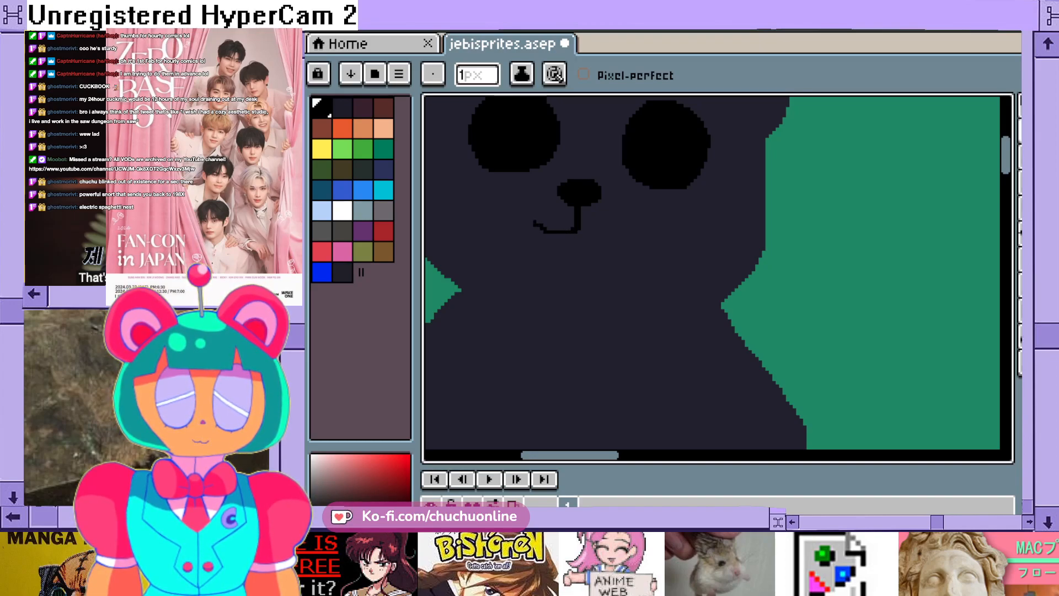
key(ctrl+z)
drag(579, 234, 628, 215)
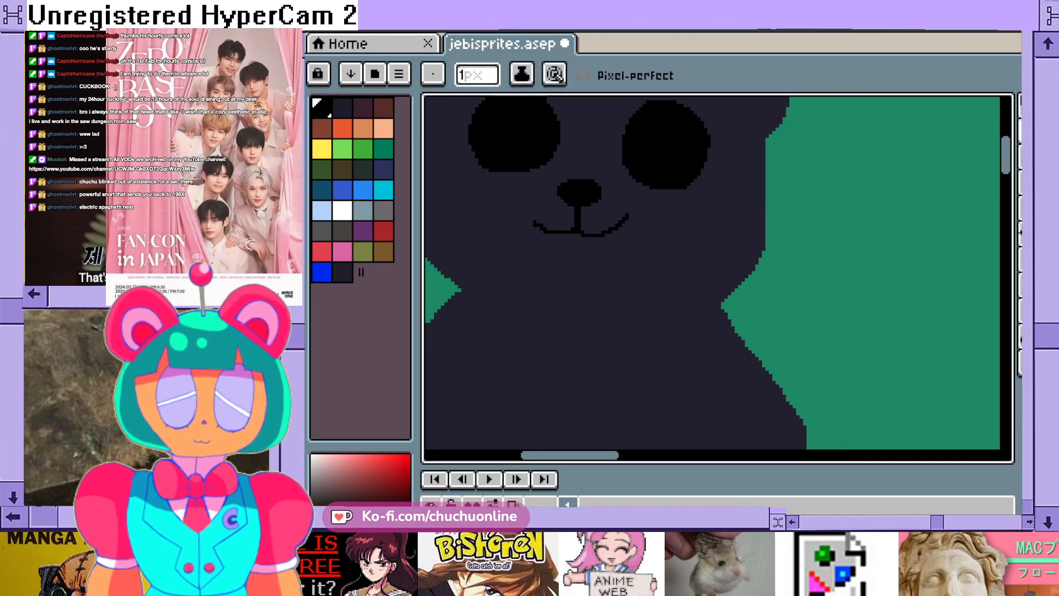
scroll(634, 196, down, 3)
scroll(635, 176, up, 5)
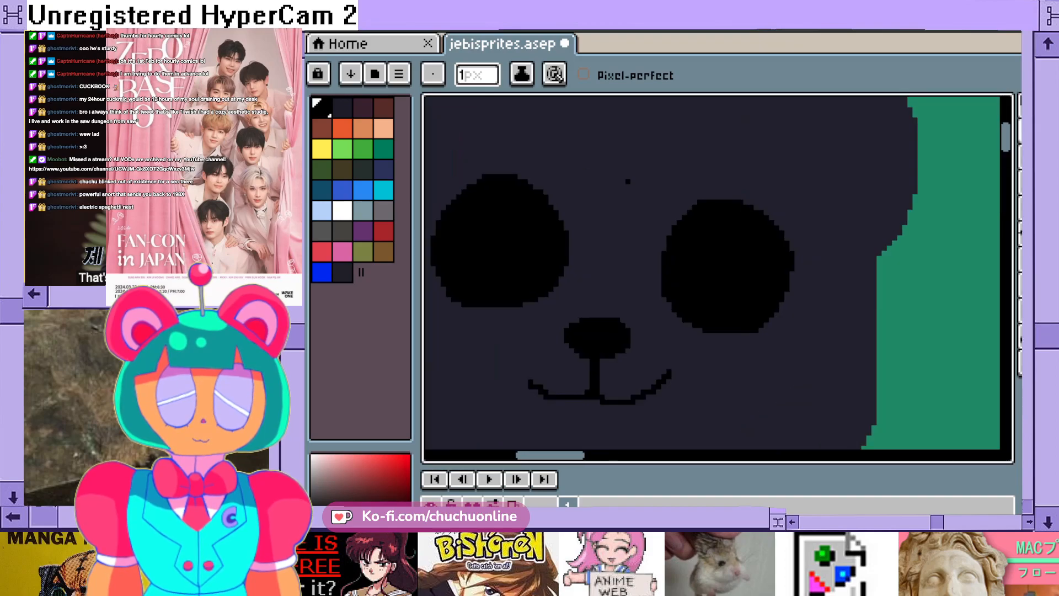
scroll(628, 181, down, 4)
scroll(627, 181, up, 2)
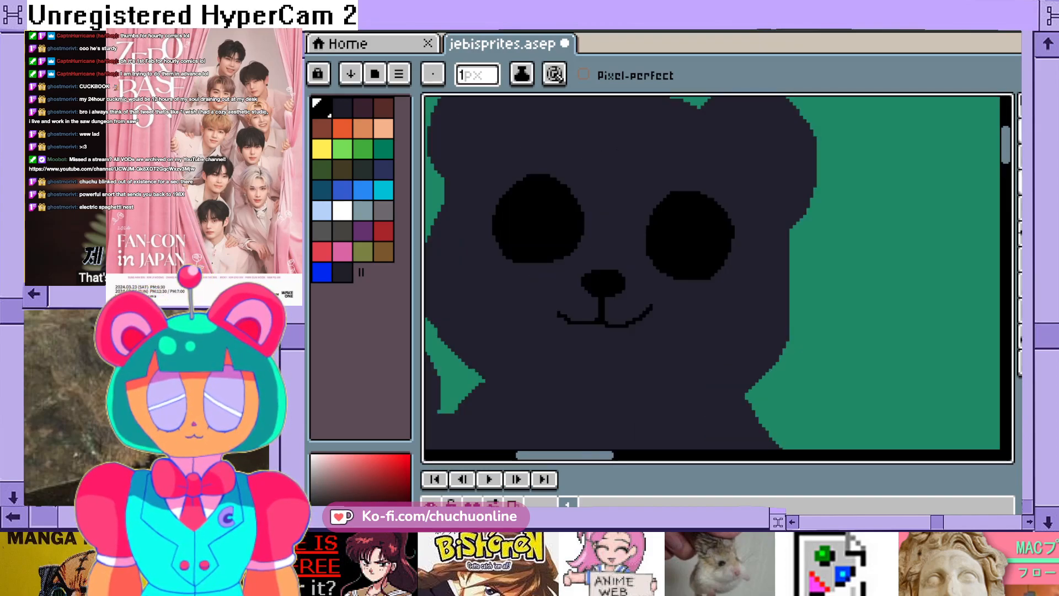
click(463, 76)
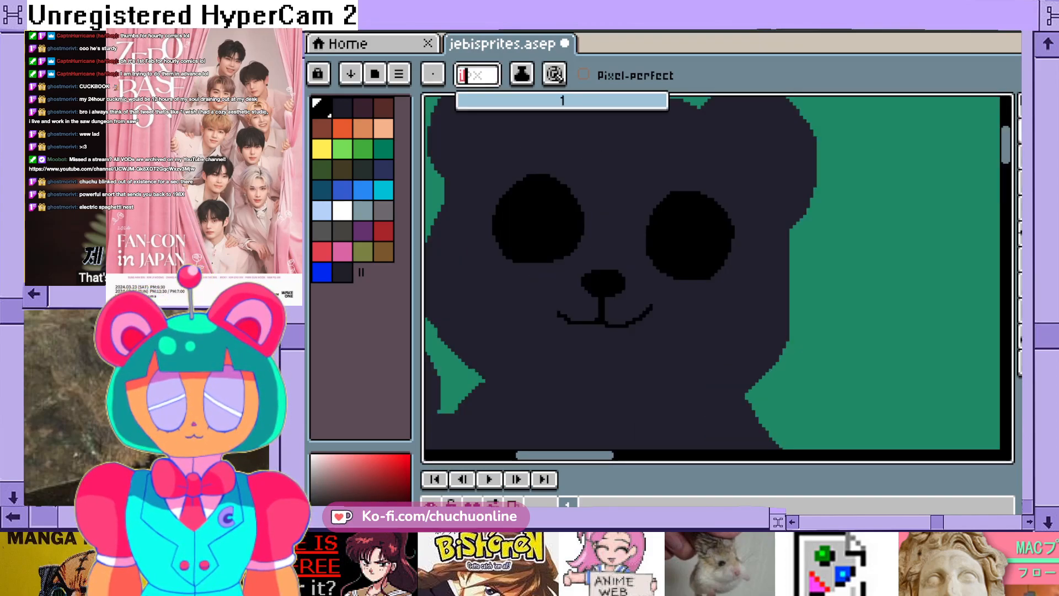
key(BackSpace)
text(3)
key(Return)
- Set the Pencil's brush size to 2 px and draw a thick, solid black slanted eyebrow above the left-hand eye
scroll(552, 148, up, 1)
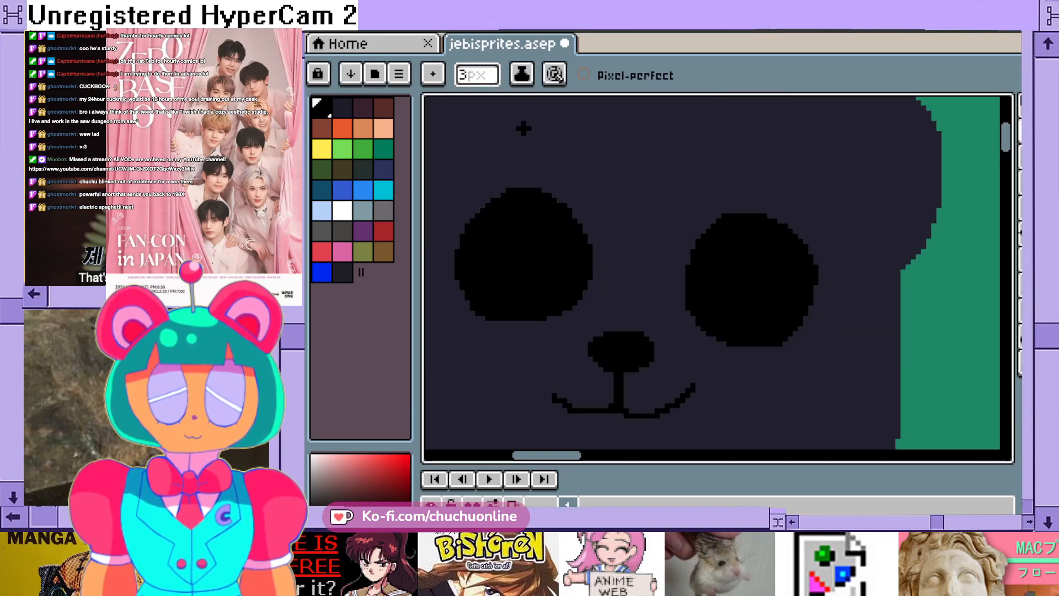
click(477, 75)
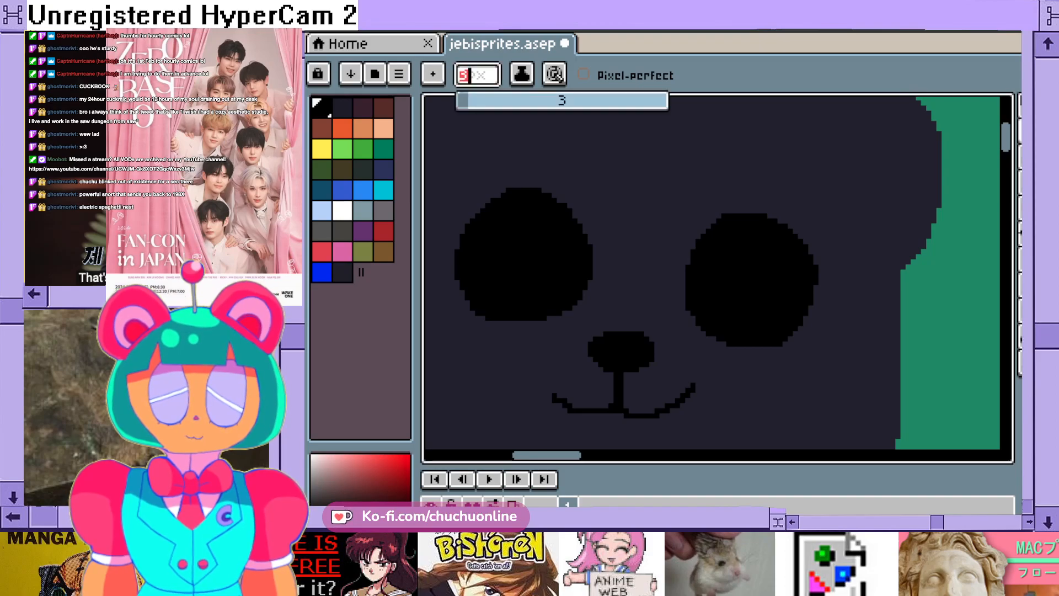
key(BackSpace)
text(2)
key(Return)
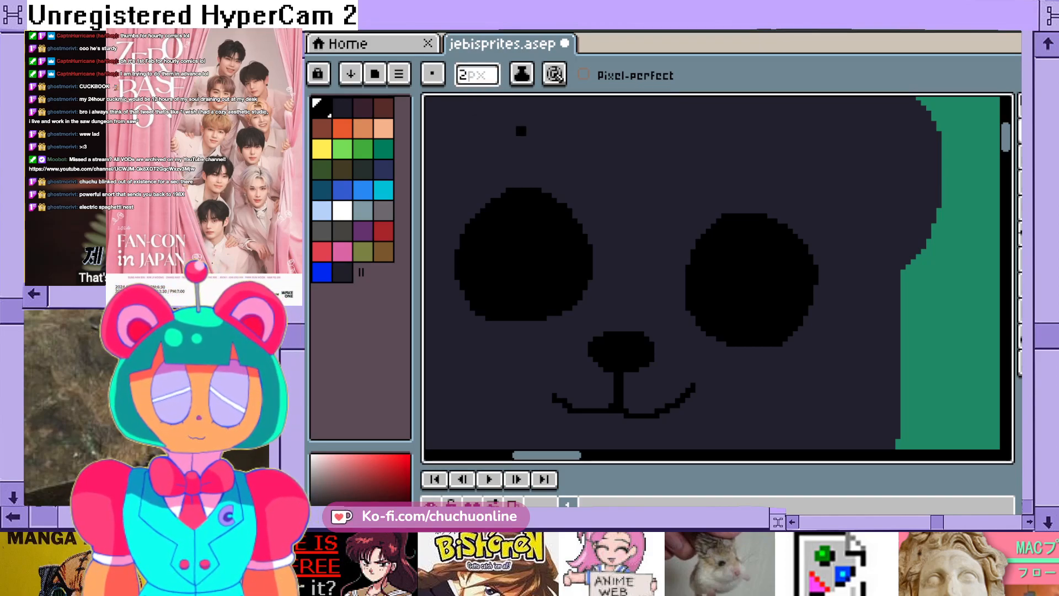
mouse_move(518, 114)
mouse_down()
mouse_move(597, 193)
mouse_move(481, 145)
mouse_move(475, 107)
mouse_move(514, 113)
mouse_move(463, 111)
mouse_move(458, 127)
mouse_move(514, 145)
mouse_move(489, 140)
mouse_move(517, 130)
mouse_move(538, 163)
mouse_move(558, 141)
mouse_up()
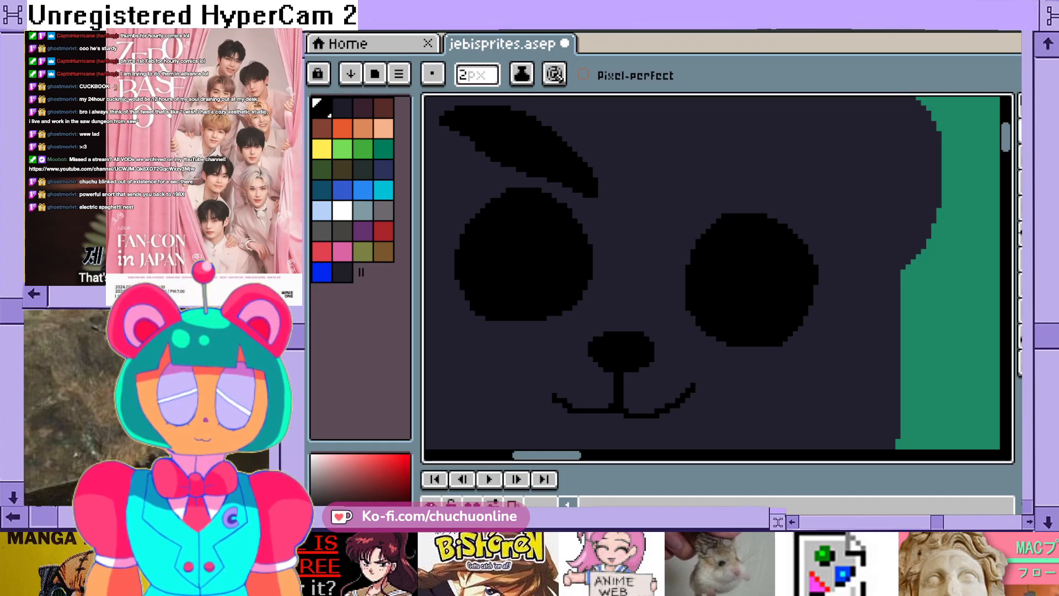
- Taper the outer tip and trim the inner end of the left-hand eyebrow using the dark body colour
scroll(657, 192, down, 1)
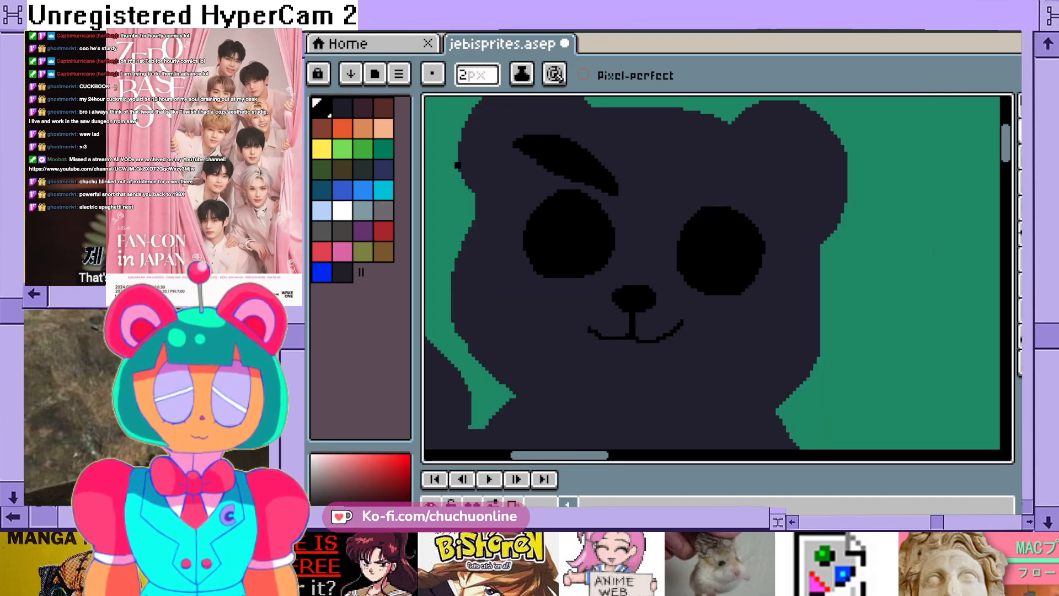
click(342, 271)
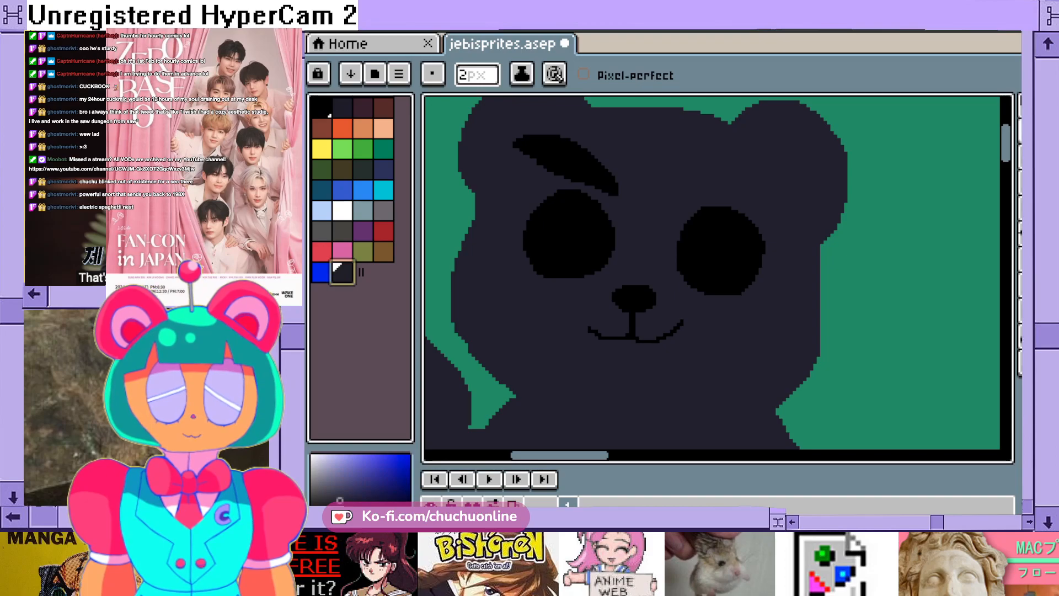
scroll(524, 127, up, 1)
mouse_move(522, 135)
mouse_down()
mouse_move(508, 152)
mouse_move(565, 136)
mouse_move(544, 146)
mouse_up()
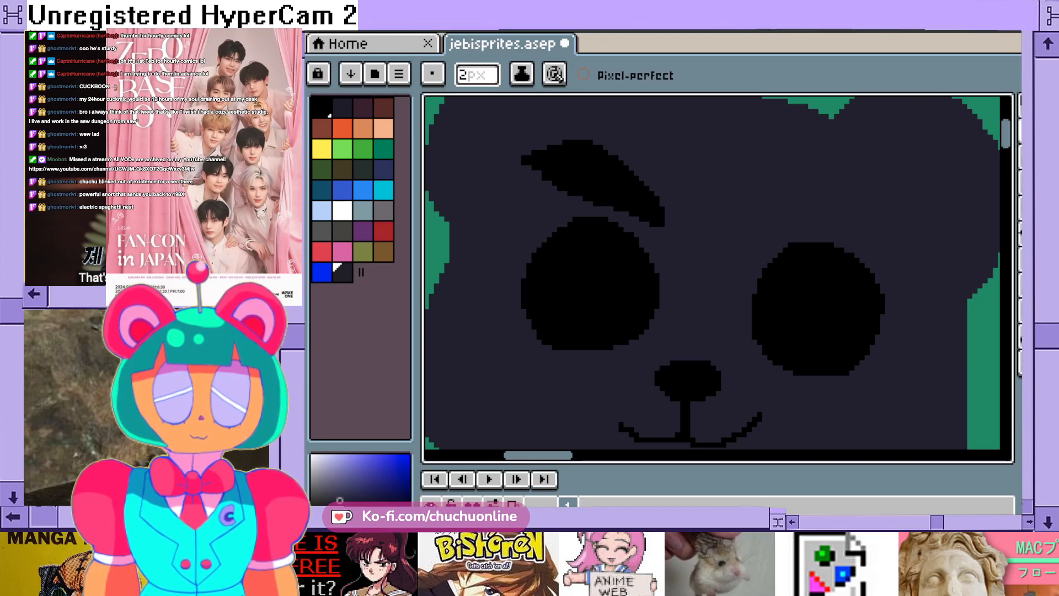
scroll(737, 128, down, 2)
scroll(688, 130, up, 1)
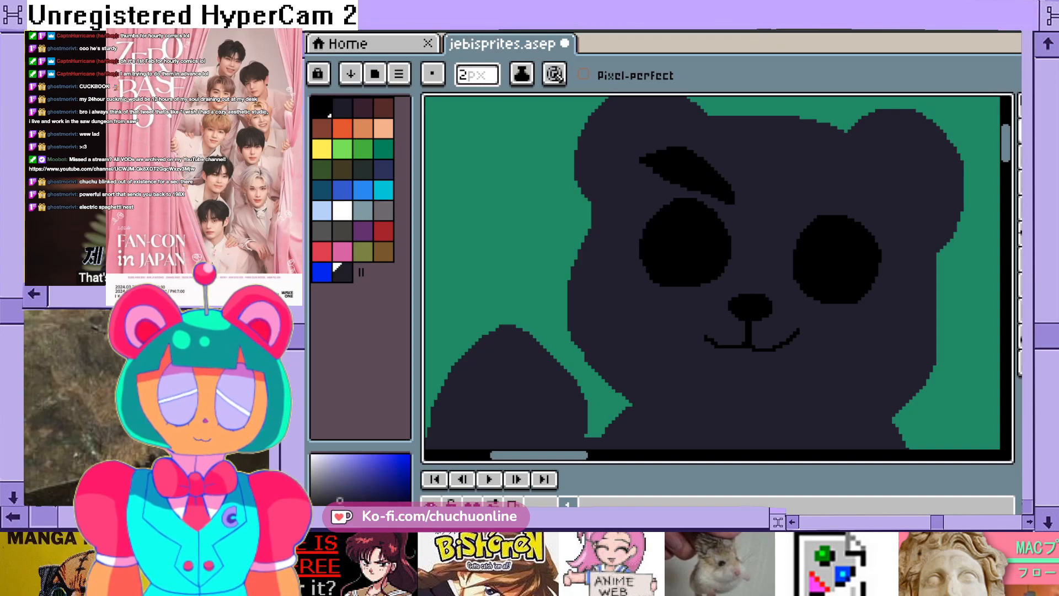
scroll(746, 203, up, 1)
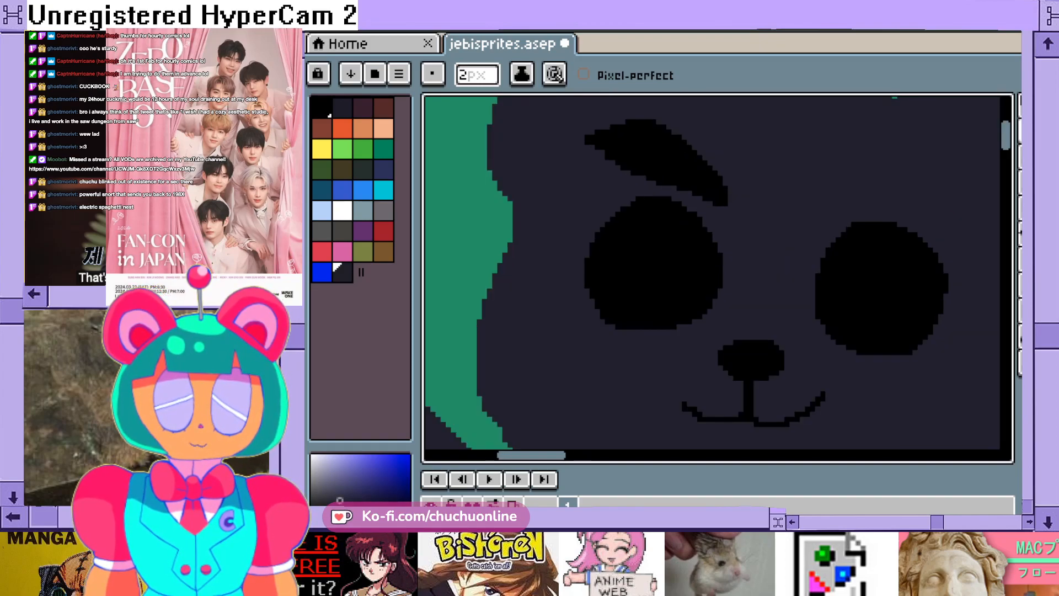
drag(707, 201, 724, 206)
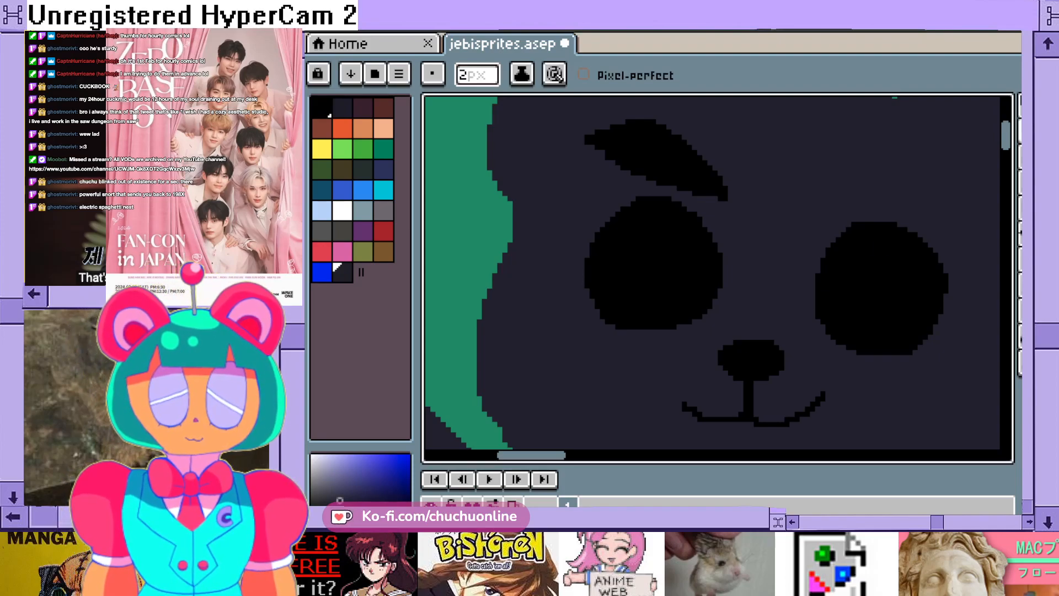
- Try a solid black arched eyebrow above the right-hand eye with the Pencil, and undo its strokes
scroll(713, 273, right, 3)
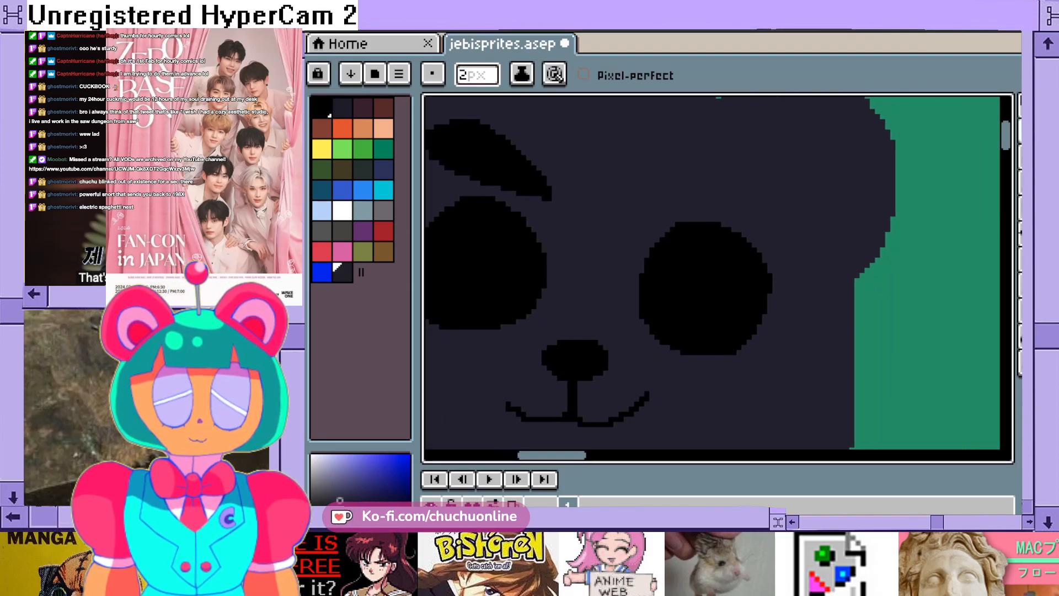
click(323, 108)
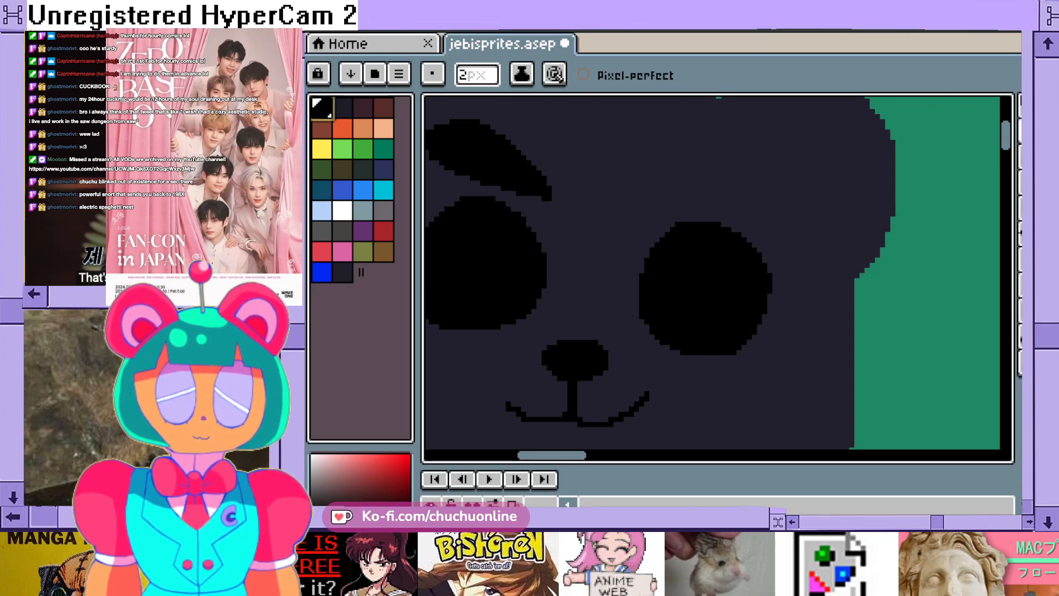
key(shift+b)
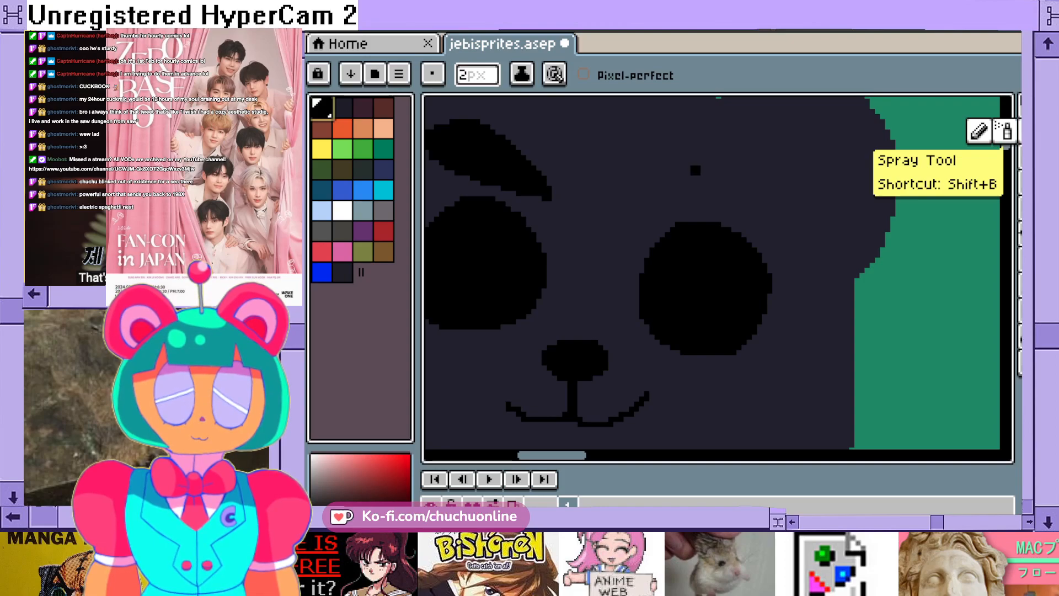
mouse_move(682, 167)
mouse_down()
mouse_move(627, 209)
mouse_move(699, 177)
mouse_move(736, 186)
mouse_move(692, 167)
mouse_up()
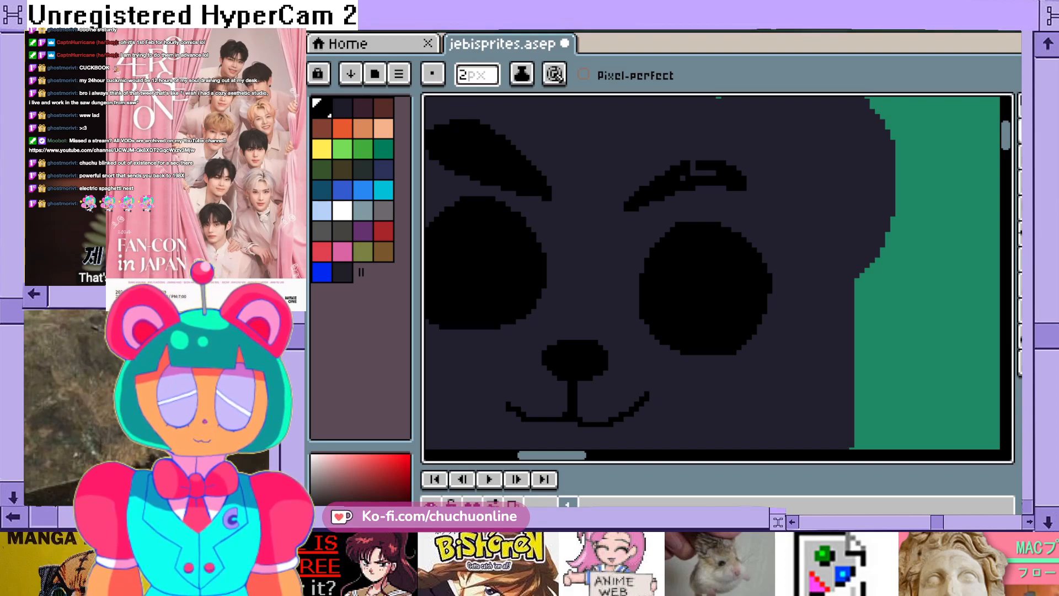
mouse_move(696, 190)
mouse_down()
mouse_move(758, 187)
mouse_move(694, 166)
mouse_move(714, 173)
mouse_up()
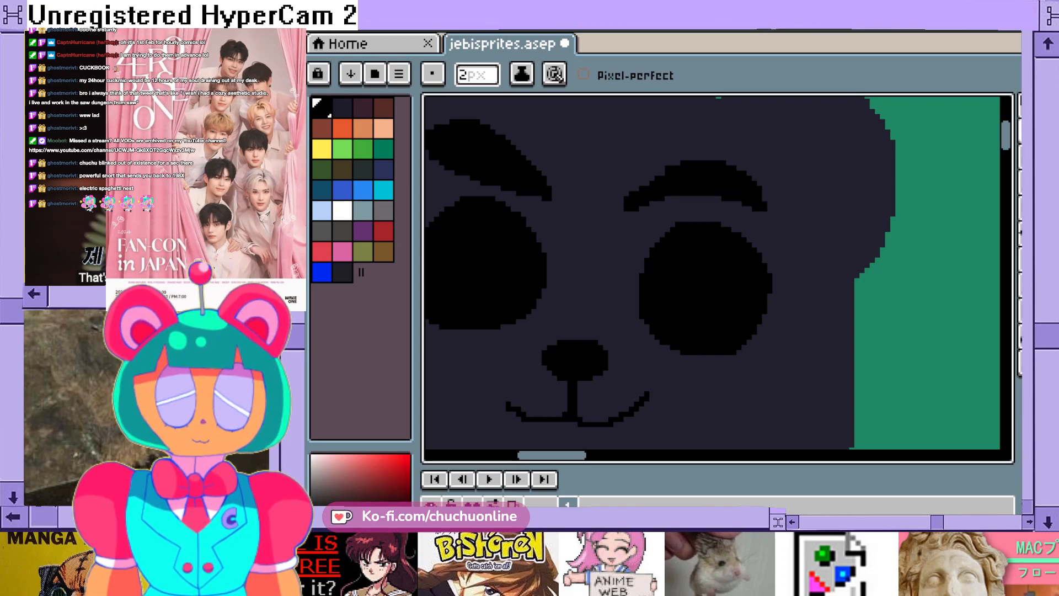
scroll(681, 200, down, 1)
scroll(687, 203, up, 1)
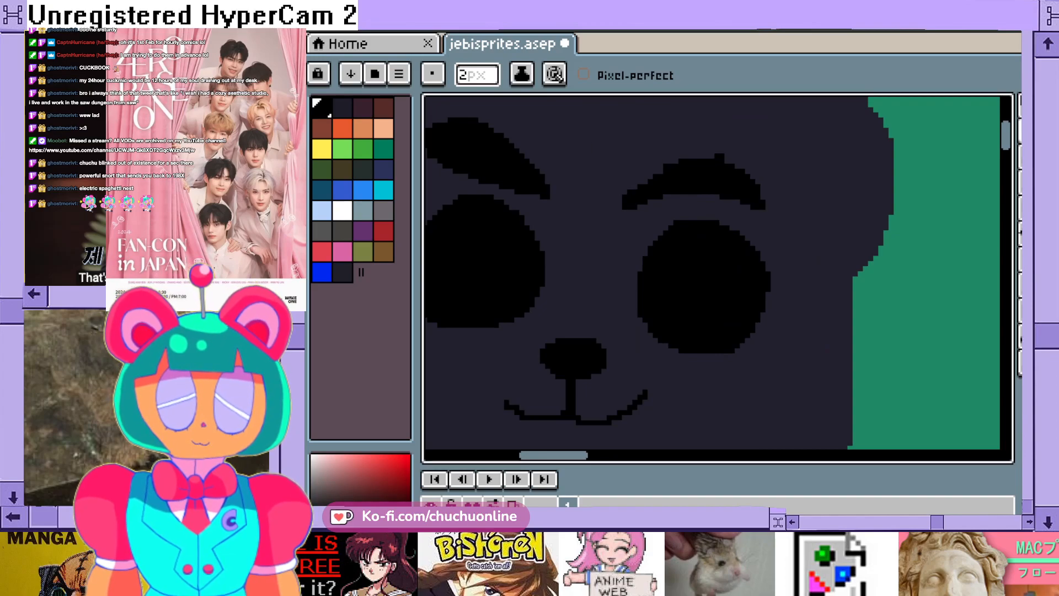
key(ctrl+z)
key(ctrl+z)
key(ctrl+z)
key(ctrl+z)
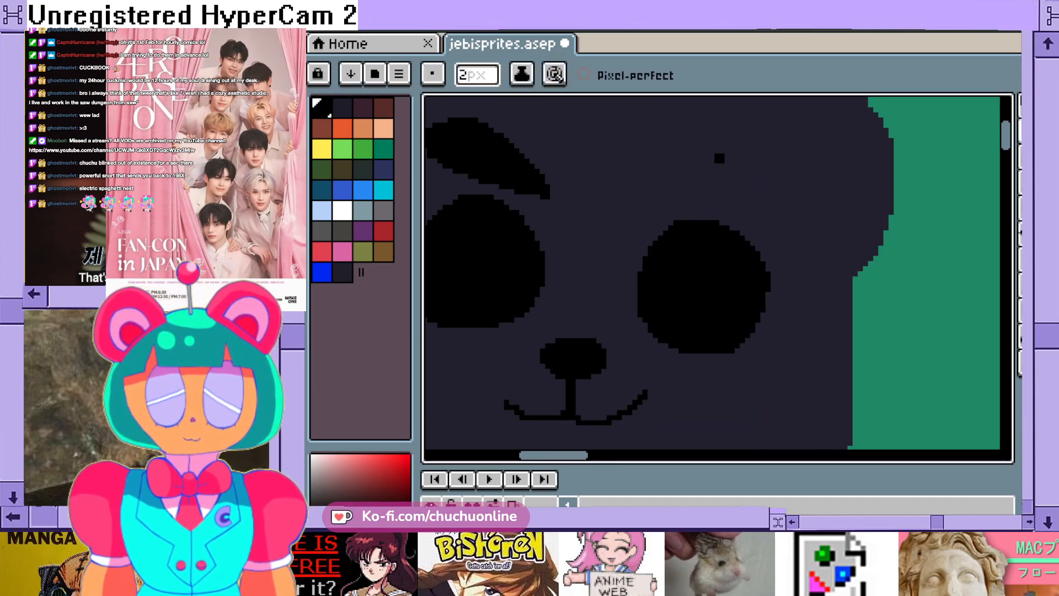
- Draw a thick, solid black eyebrow above the right-hand eye, slanting down toward the nose with a hooked outer tip
scroll(709, 215, down, 1)
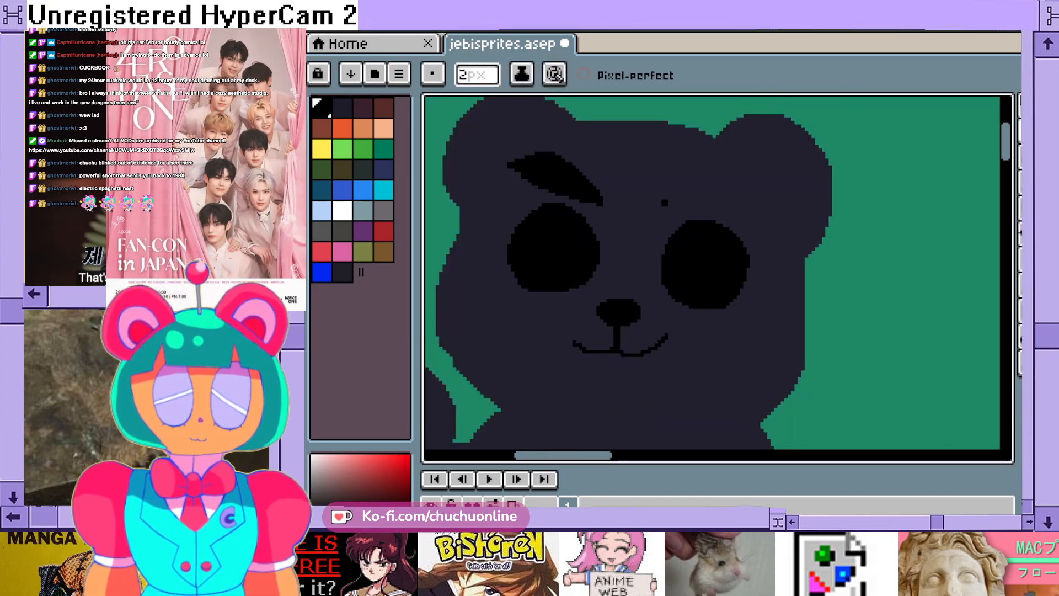
mouse_move(672, 207)
mouse_down()
mouse_move(705, 174)
mouse_move(724, 172)
mouse_move(674, 209)
mouse_move(712, 179)
mouse_move(681, 204)
mouse_up()
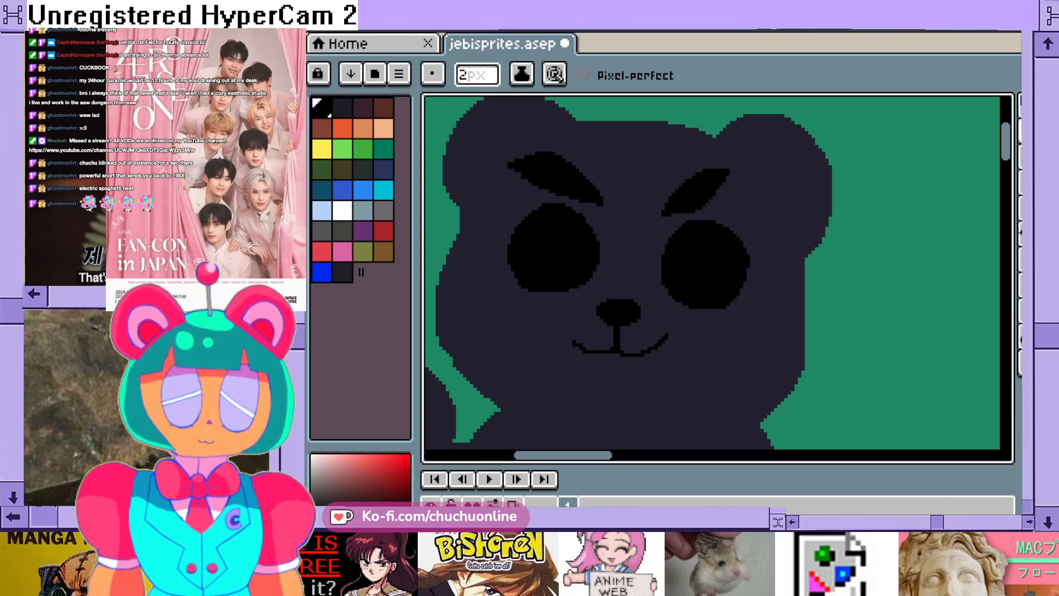
click(730, 181)
click(735, 180)
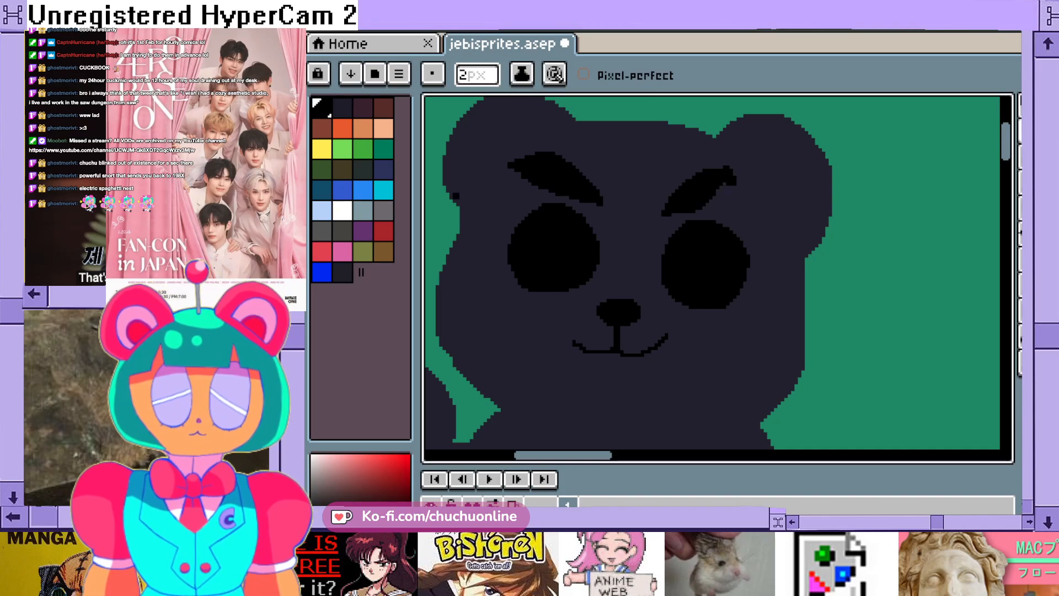
- Refine the eyebrows with the dark body colour and black, extending both inner ends and the right-hand eyebrow's hooked outer tip
click(343, 272)
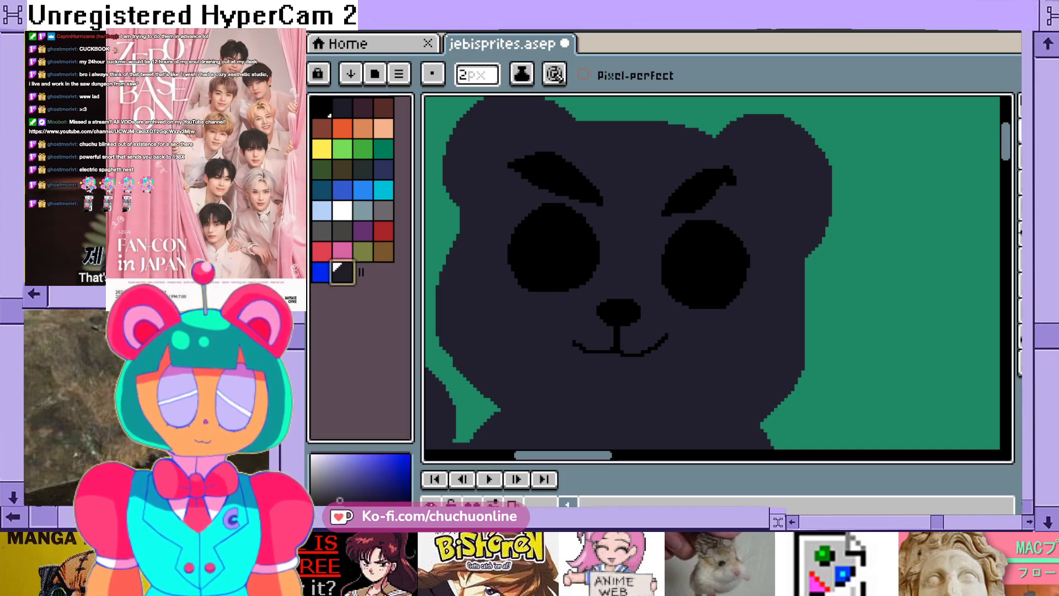
scroll(729, 165, up, 1)
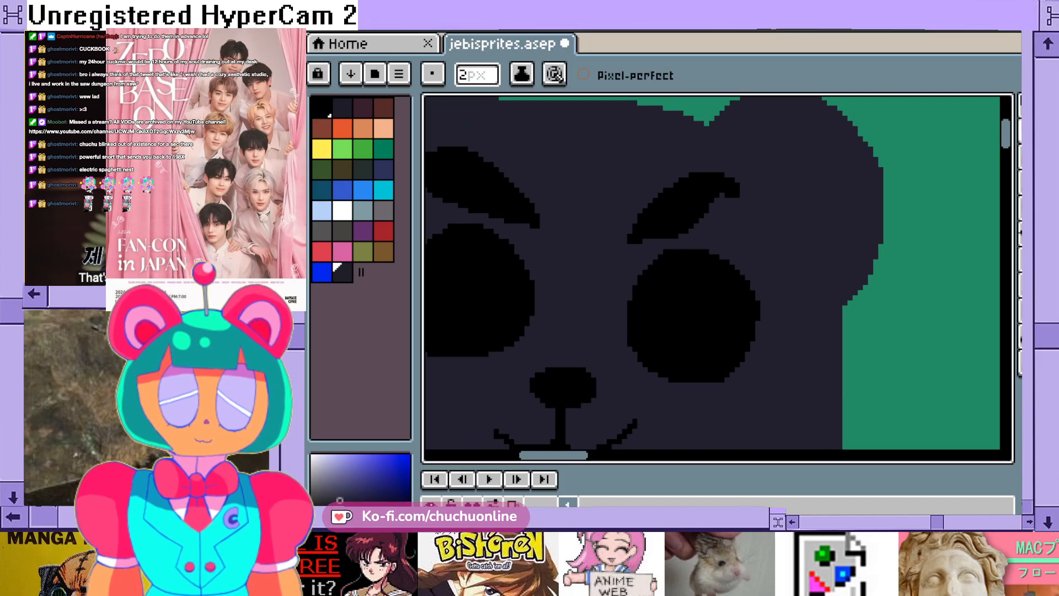
scroll(775, 218, down, 1)
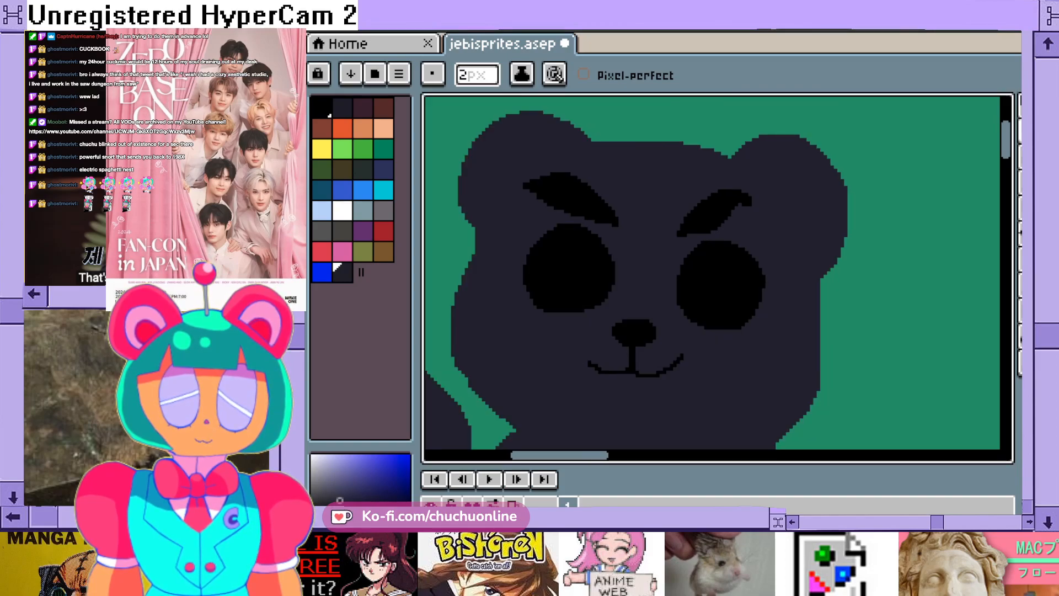
scroll(780, 216, up, 1)
click(323, 108)
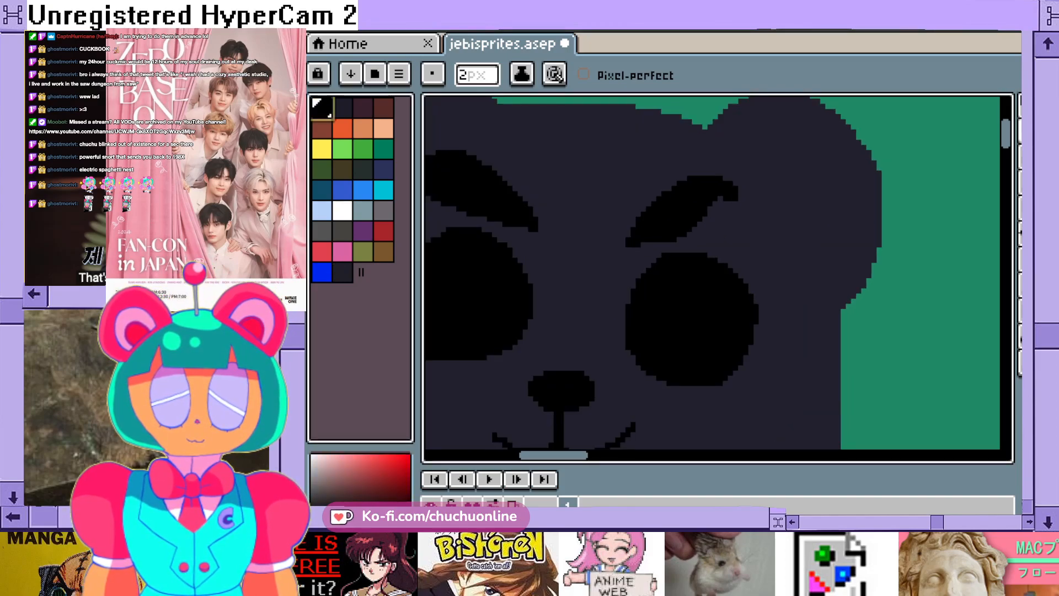
drag(631, 237, 626, 242)
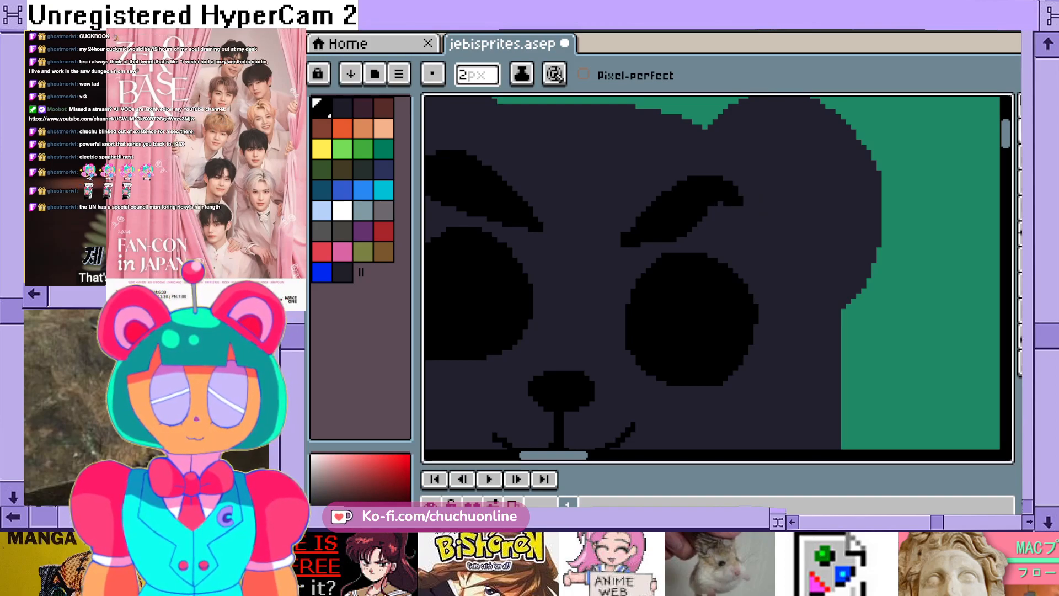
- Check the whole bear figure with its finished eyebrows and save the sprite file
scroll(718, 198, down, 2)
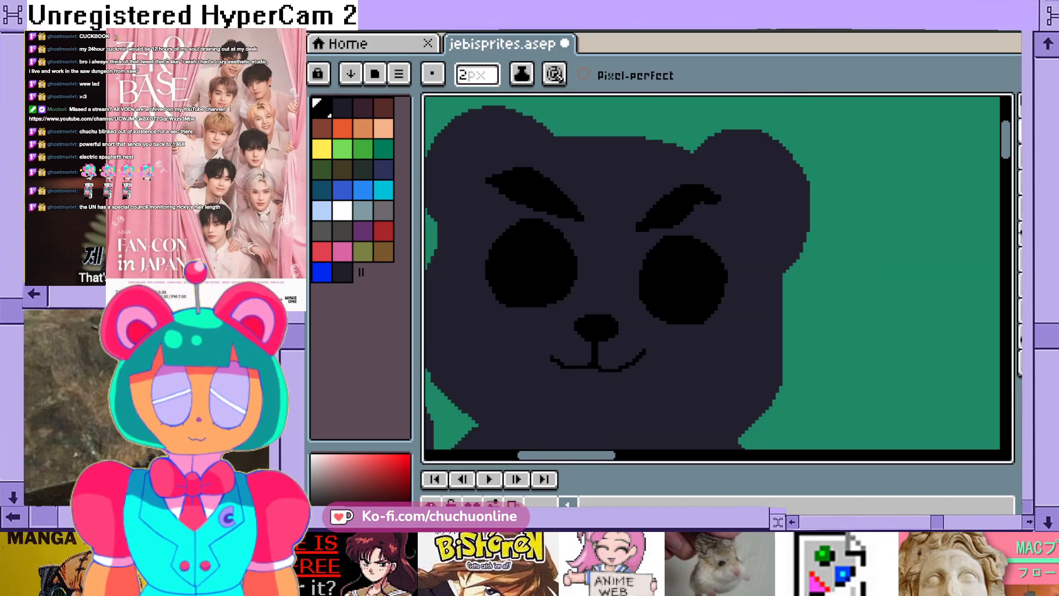
scroll(718, 198, down, 1)
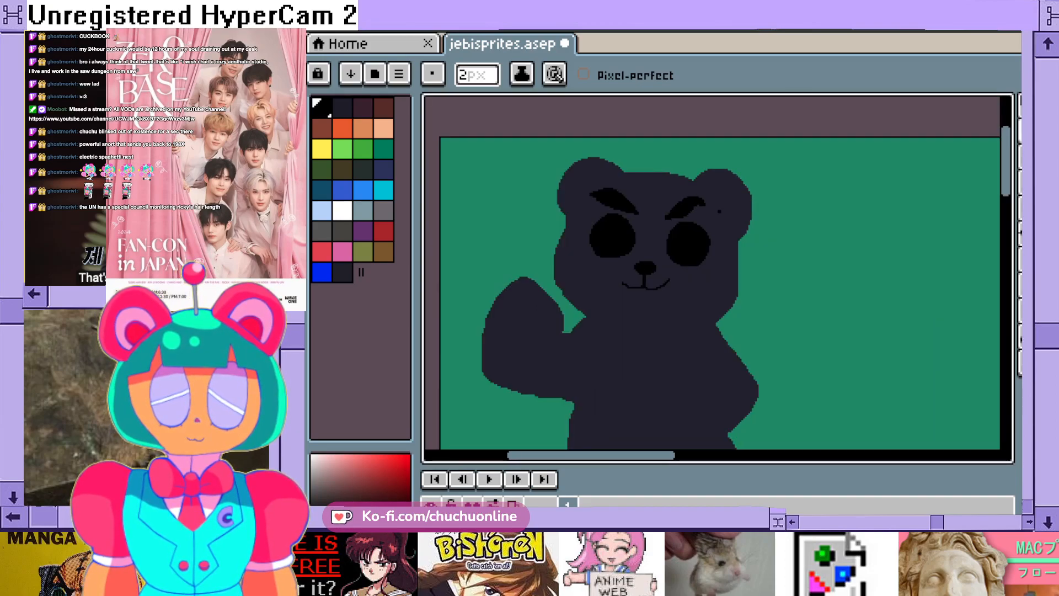
scroll(717, 209, down, 1)
scroll(717, 209, up, 3)
scroll(717, 210, down, 3)
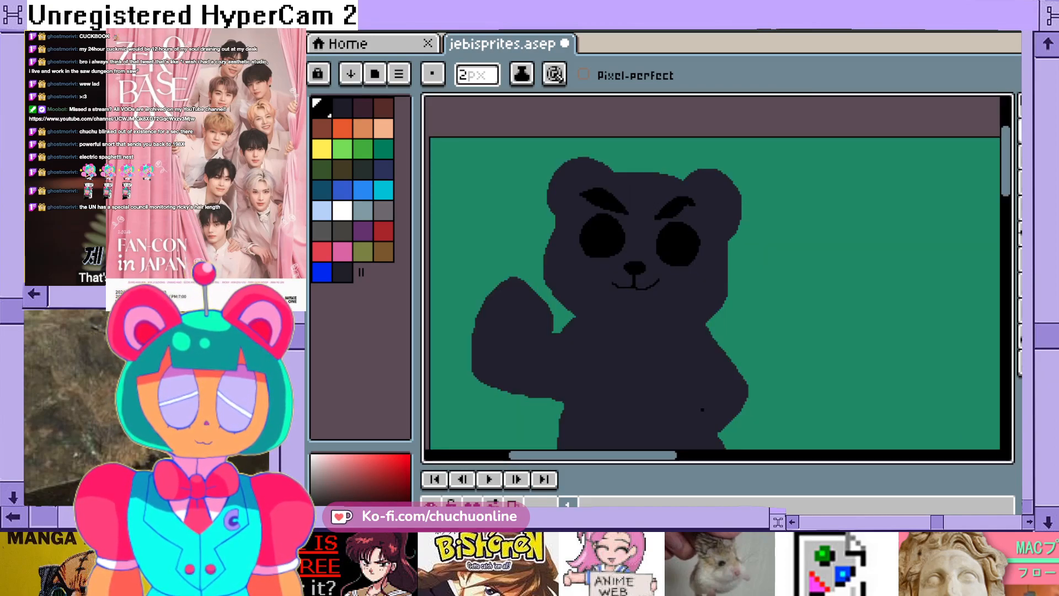
key(ctrl+s)
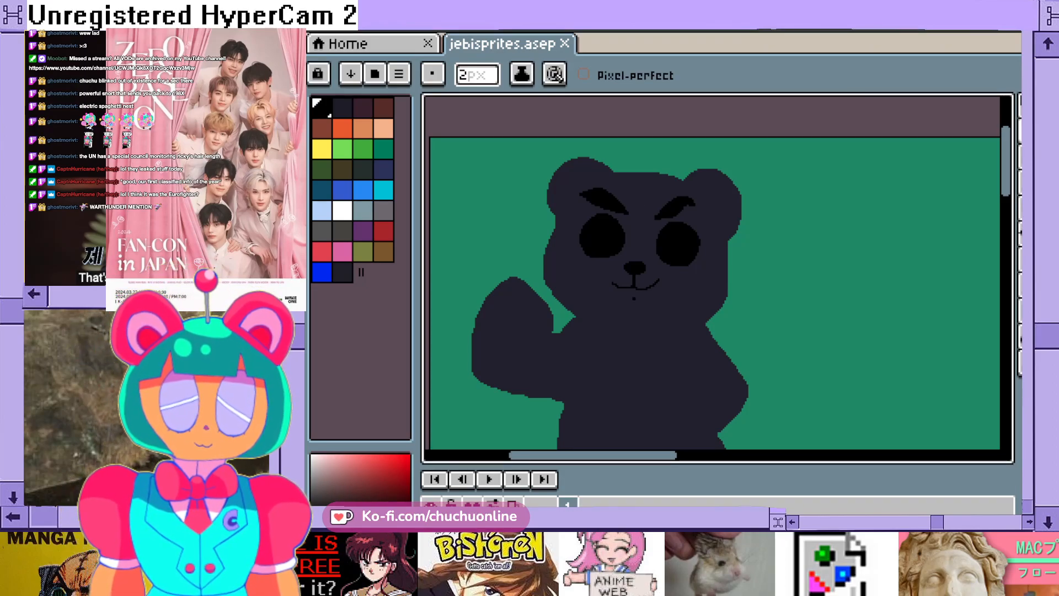
- Choose white as the drawing colour and set the Pencil's brush size to 1 px
scroll(621, 280, down, 2)
scroll(626, 276, up, 5)
scroll(611, 255, down, 3)
mouse_move(612, 456)
mouse_down()
mouse_move(596, 456)
mouse_move(606, 456)
mouse_up()
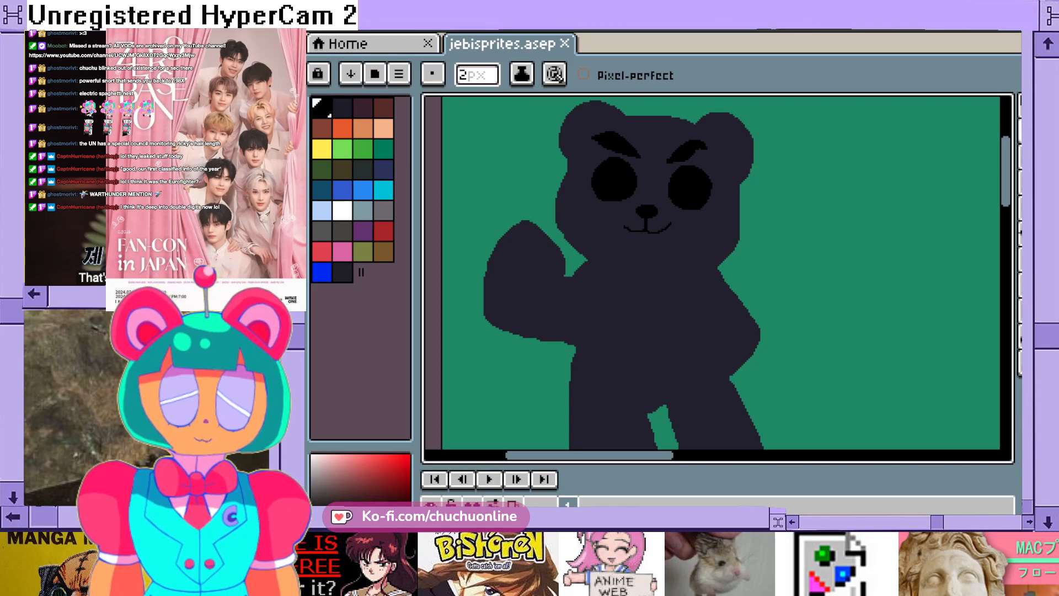
click(342, 209)
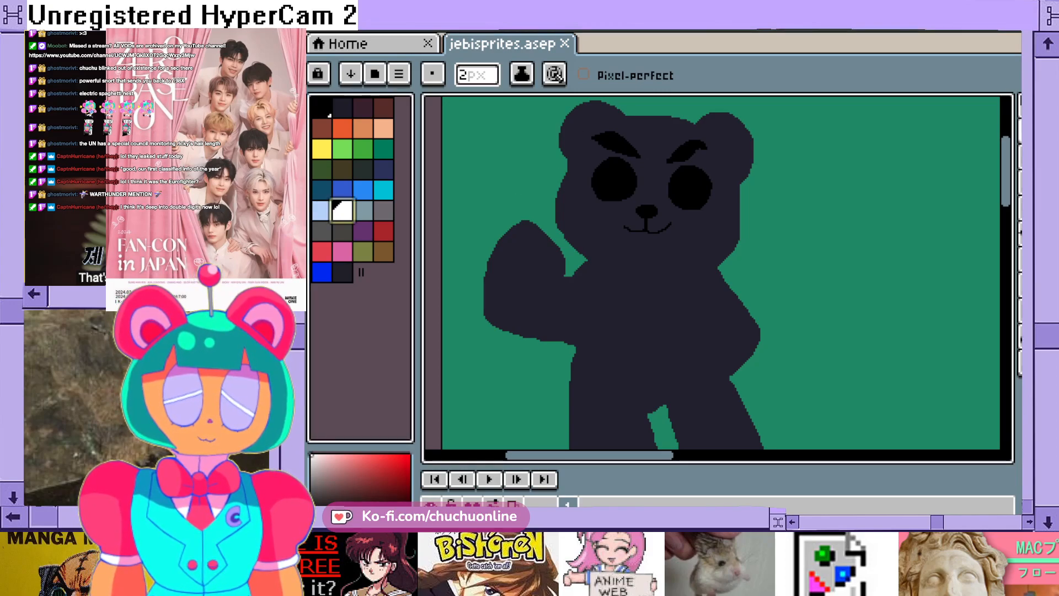
scroll(615, 163, up, 2)
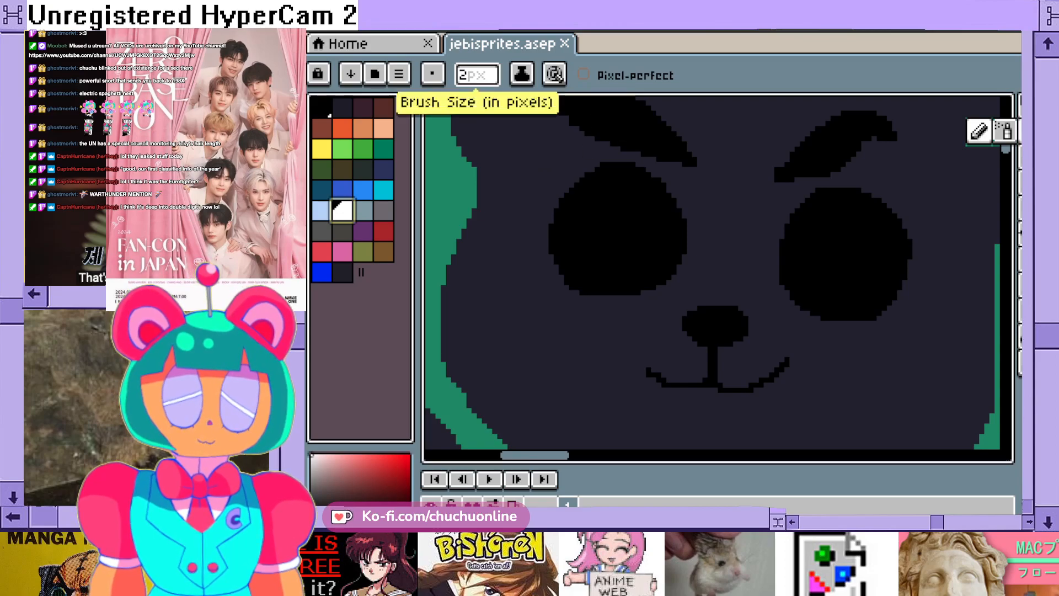
click(476, 75)
key(BackSpace)
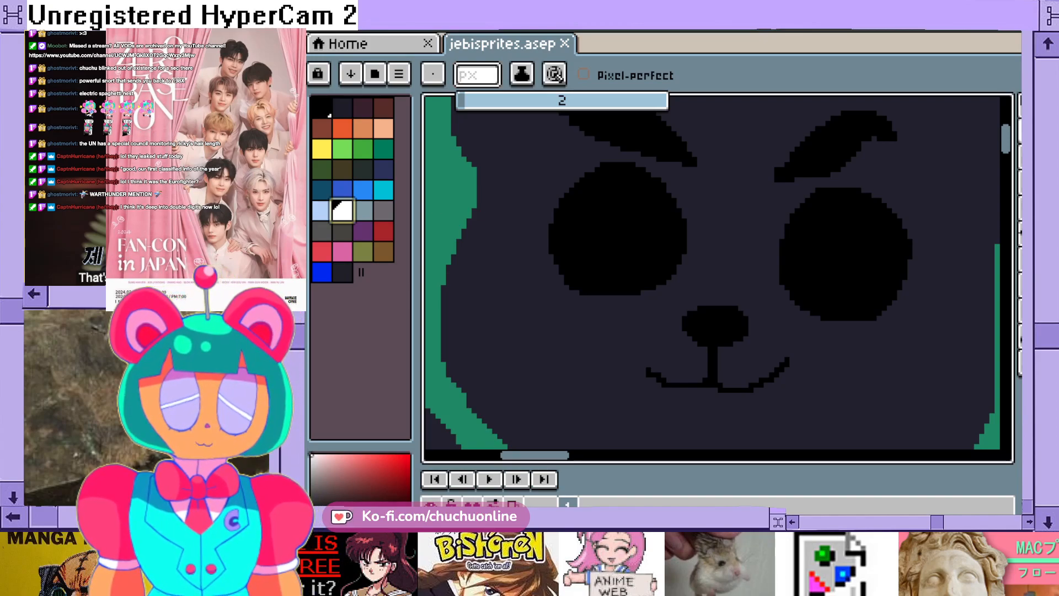
text(1)
key(Return)
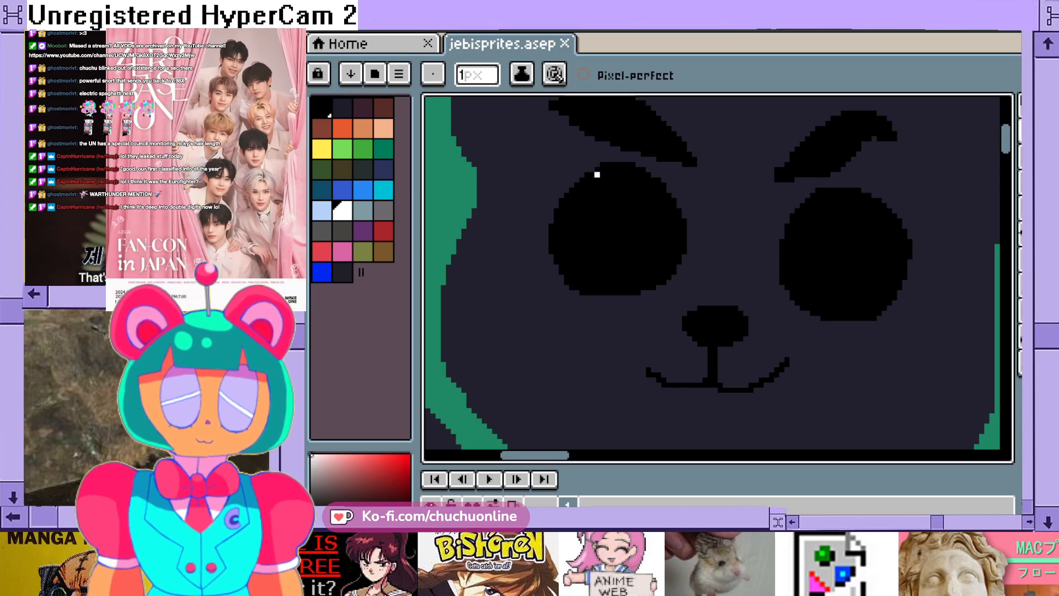
- Draw a solid white slanted highlight along the upper-left edge of the left-hand eye
mouse_move(597, 176)
mouse_down()
mouse_move(571, 210)
mouse_move(596, 173)
mouse_move(577, 200)
mouse_up()
click(566, 195)
click(561, 201)
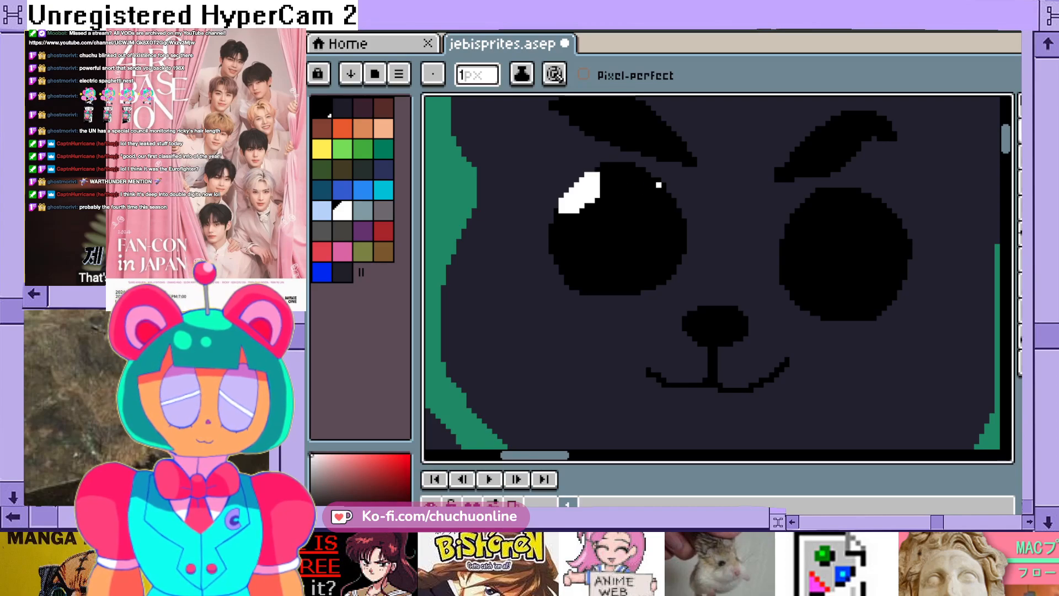
- Draw white inward-curving outlines across the upper-right, lower-left and lower-right edges of the left-hand eye
mouse_move(644, 179)
mouse_down()
mouse_move(642, 204)
mouse_move(661, 228)
mouse_move(685, 232)
mouse_up()
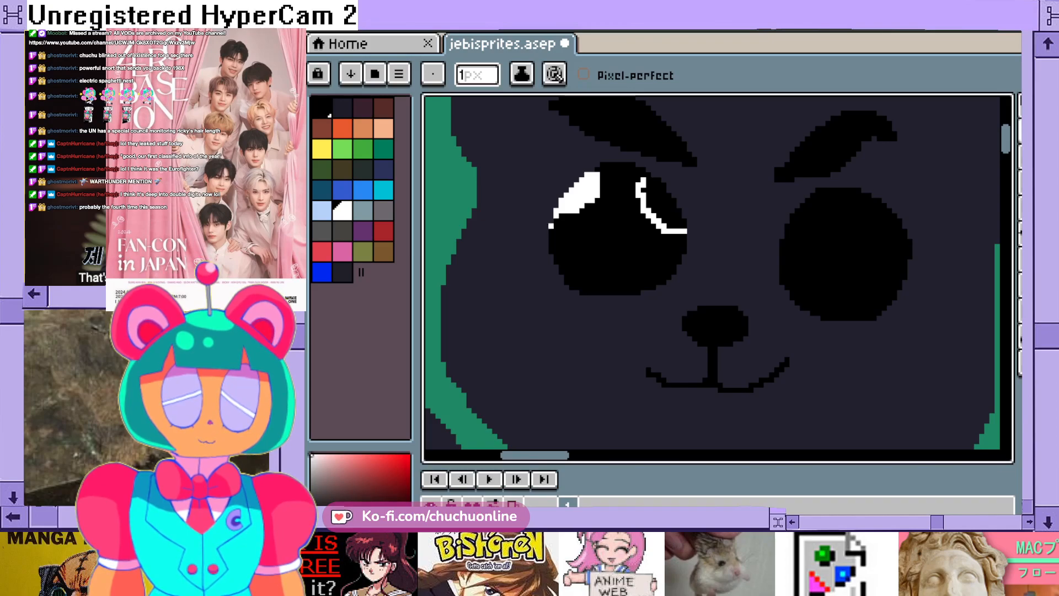
mouse_move(551, 246)
mouse_down()
mouse_move(588, 272)
mouse_move(583, 293)
mouse_up()
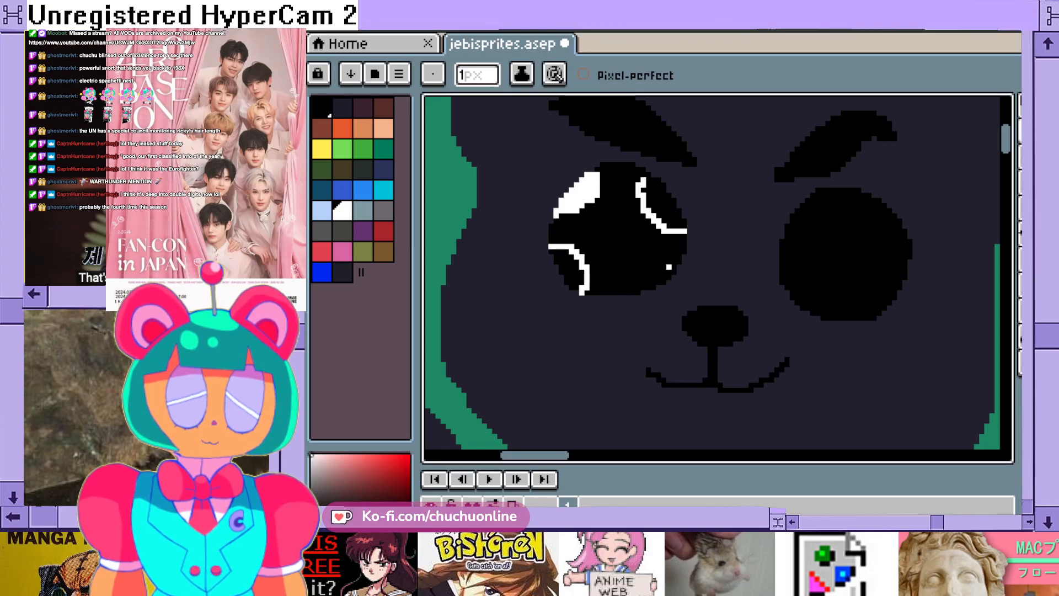
scroll(668, 272, up, 1)
mouse_move(676, 266)
mouse_down()
mouse_move(643, 262)
mouse_move(615, 301)
mouse_up()
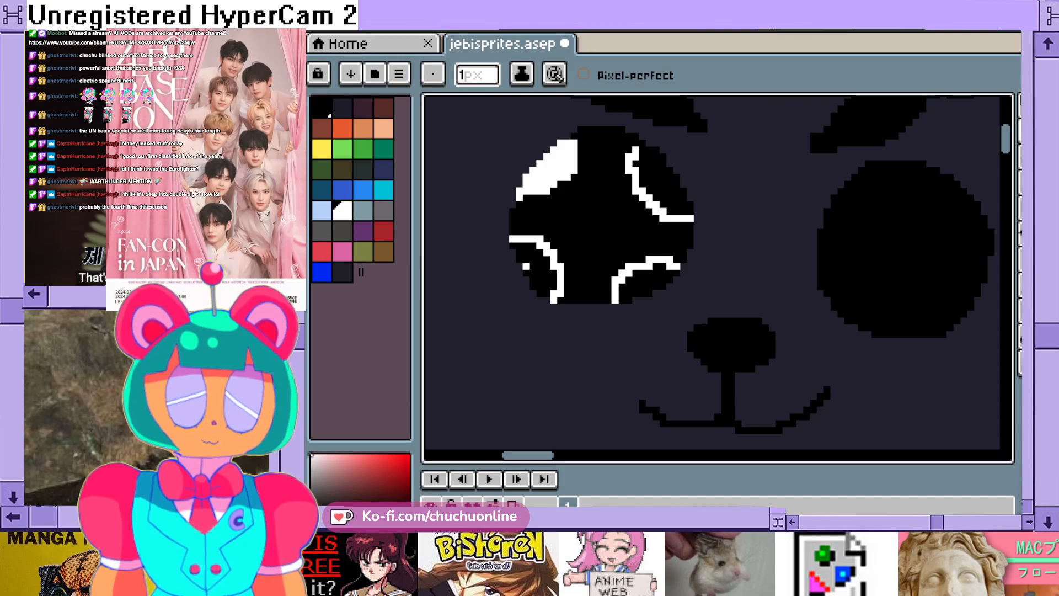
scroll(527, 252, up, 1)
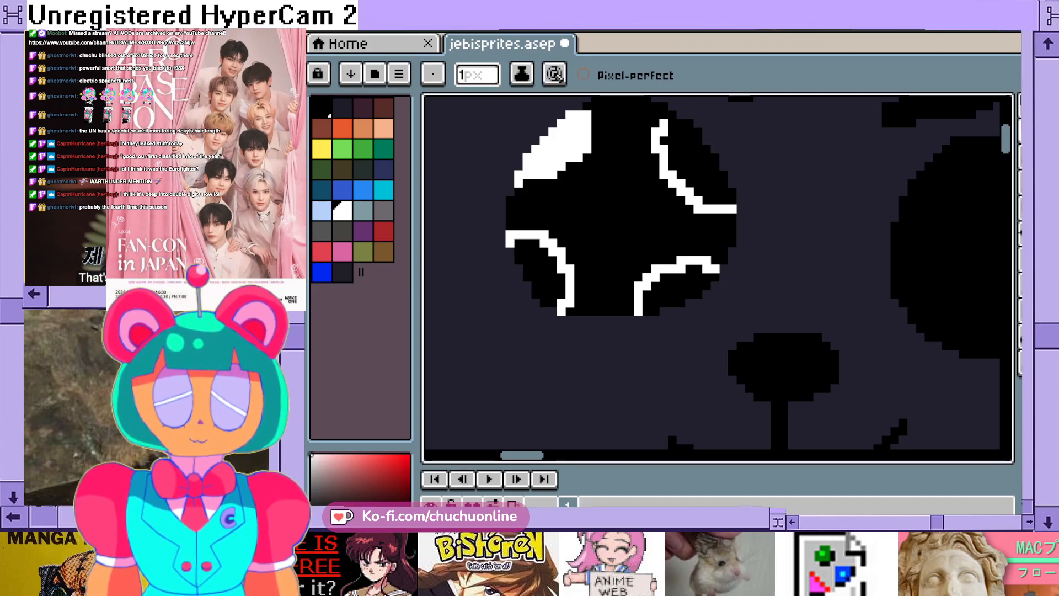
- Fill the lower-left highlight of the left-hand eye with solid white, including the stepped pixels along the eye's outer edge
mouse_move(517, 241)
mouse_down()
mouse_move(554, 305)
mouse_move(552, 279)
mouse_move(527, 244)
mouse_move(549, 257)
mouse_up()
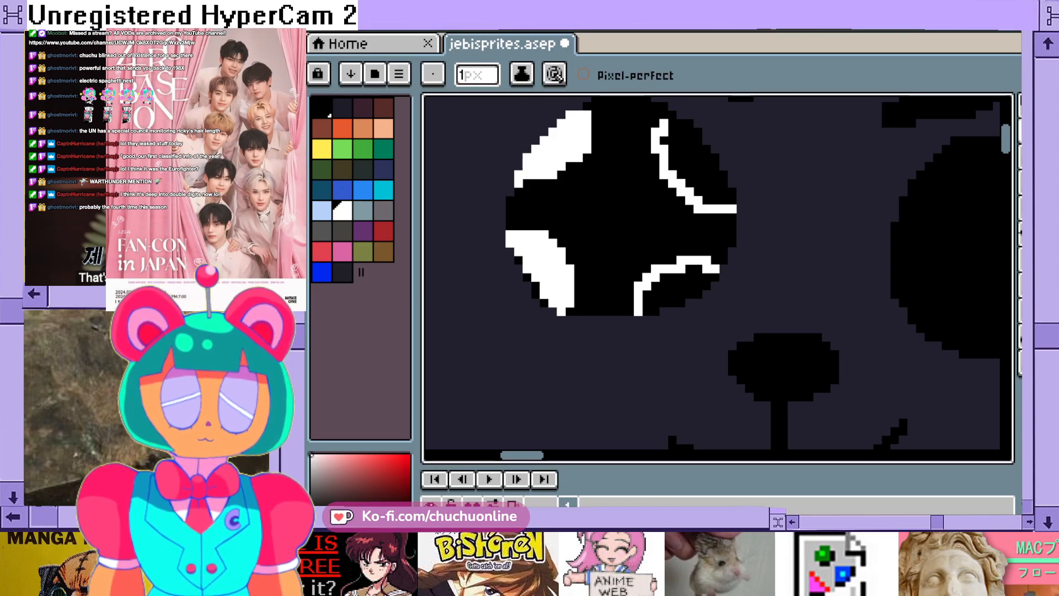
scroll(541, 193, up, 1)
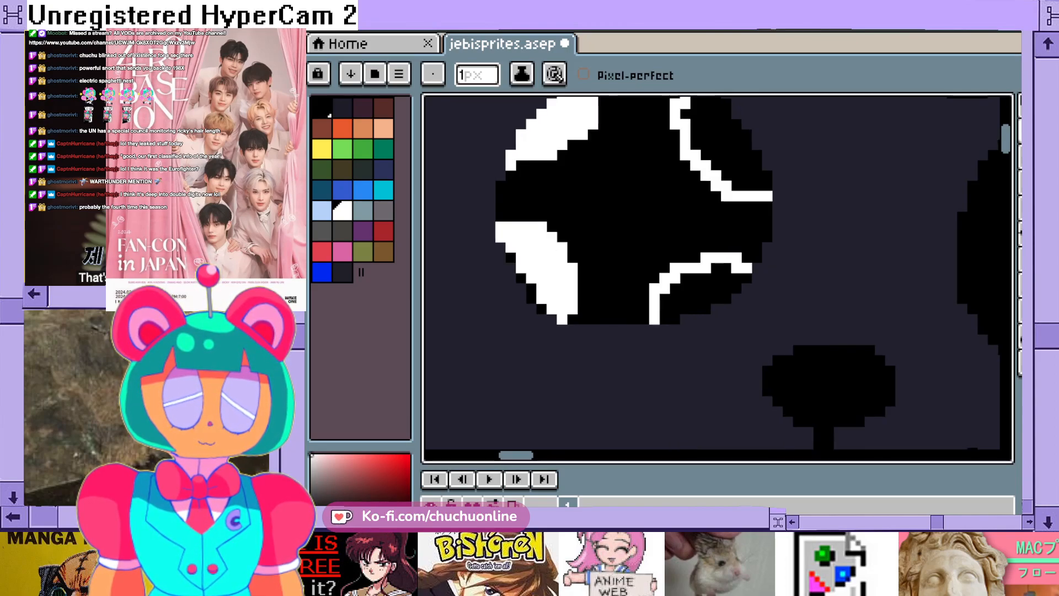
scroll(525, 273, up, 1)
click(508, 273)
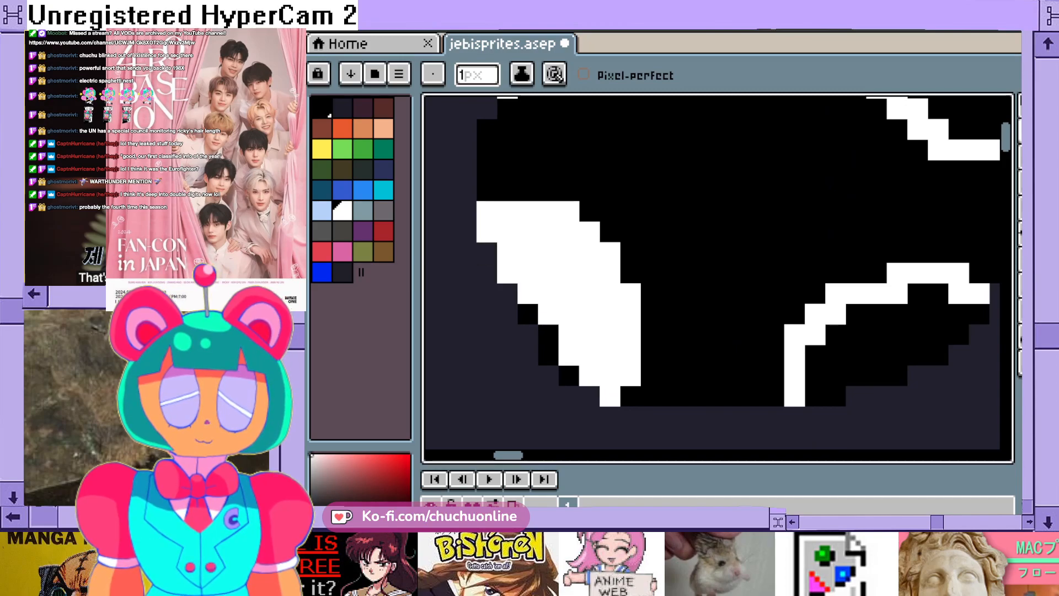
click(528, 314)
click(549, 334)
click(548, 355)
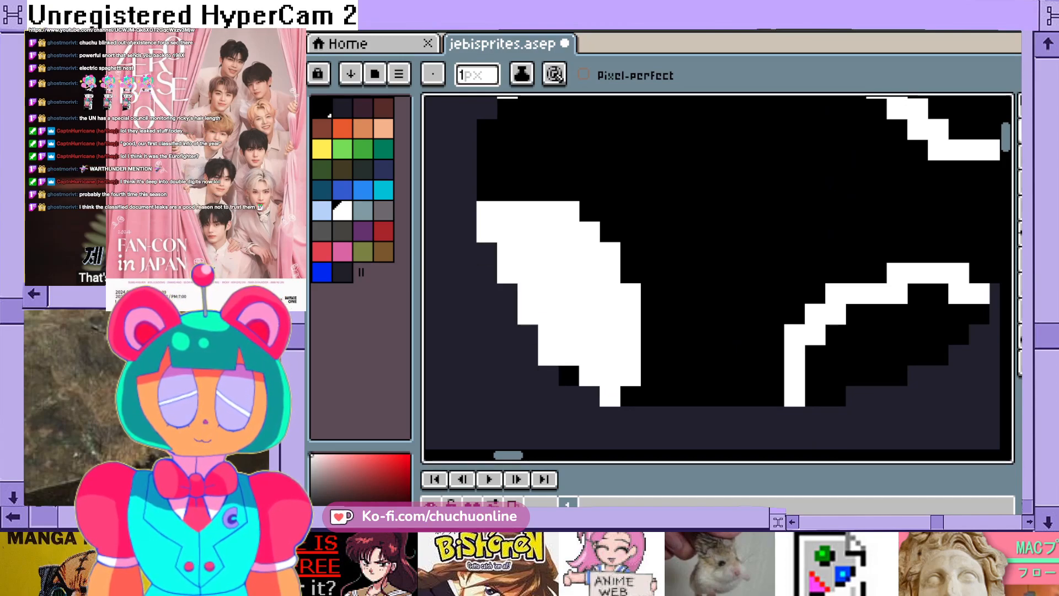
click(570, 375)
- Fill the lower-right highlight of the left-hand eye with solid white out to the eye's edge
click(672, 396)
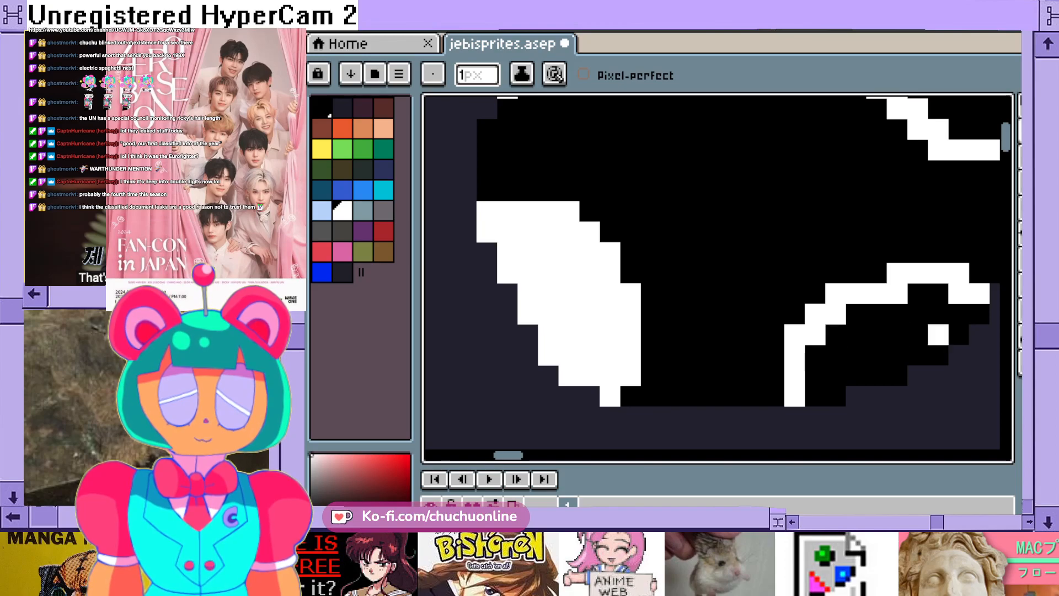
click(959, 315)
mouse_move(938, 293)
mouse_down()
mouse_move(918, 313)
mouse_move(877, 314)
mouse_move(815, 396)
mouse_move(815, 365)
mouse_move(856, 314)
mouse_up()
click(856, 376)
mouse_move(877, 375)
mouse_down()
mouse_move(897, 376)
mouse_move(918, 355)
mouse_move(938, 355)
mouse_move(939, 334)
mouse_move(959, 334)
mouse_move(898, 335)
mouse_move(877, 354)
mouse_up()
scroll(871, 304, down, 3)
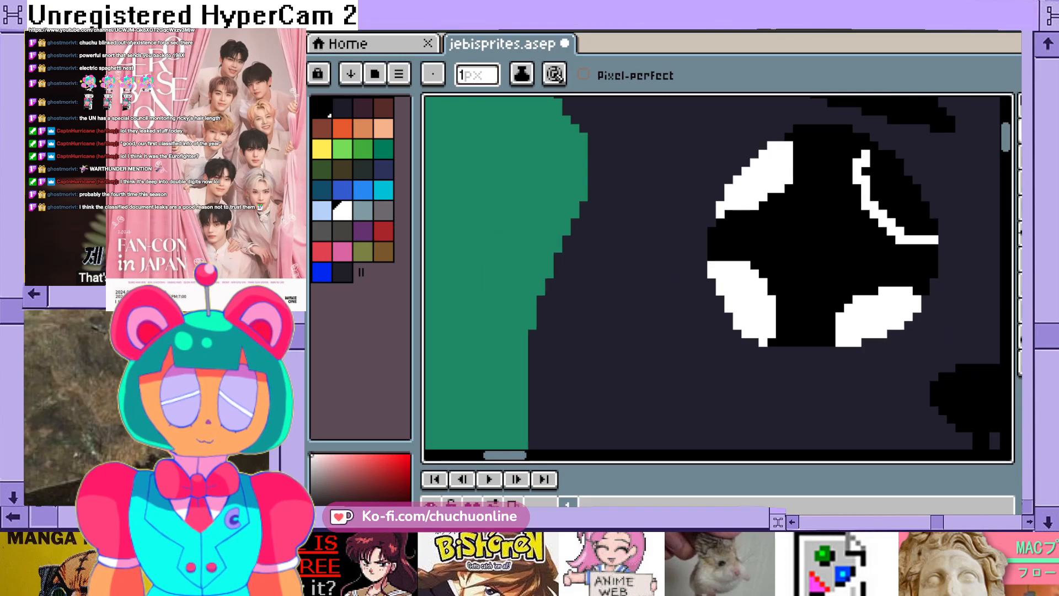
- Fill the upper-right highlight of the left-hand eye with solid white, from its inner curve out to the eye's edge
scroll(923, 259, up, 2)
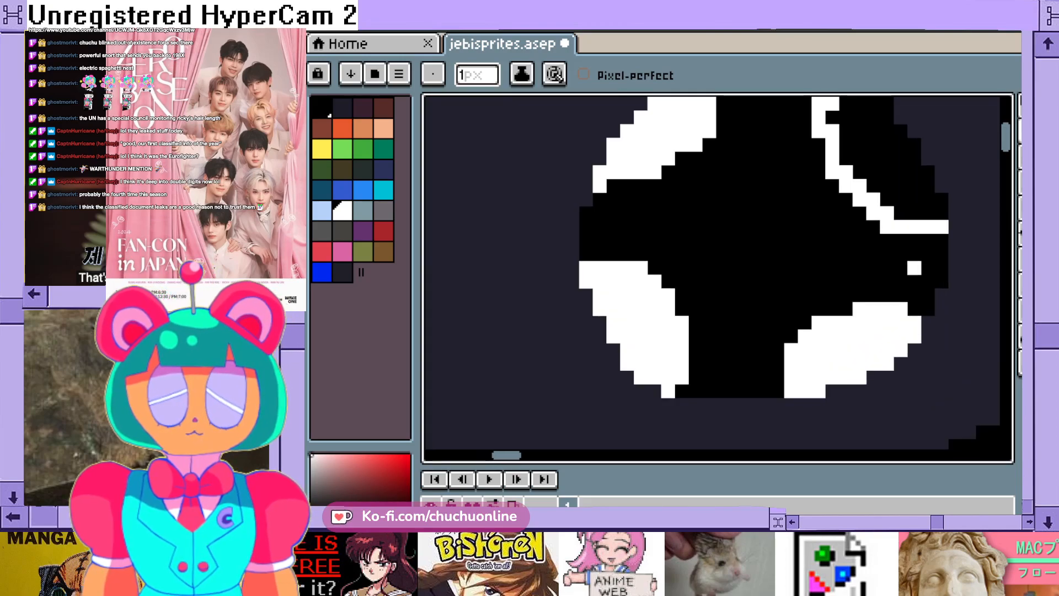
scroll(921, 269, up, 1)
scroll(885, 201, down, 2)
scroll(883, 198, down, 1)
scroll(883, 199, up, 2)
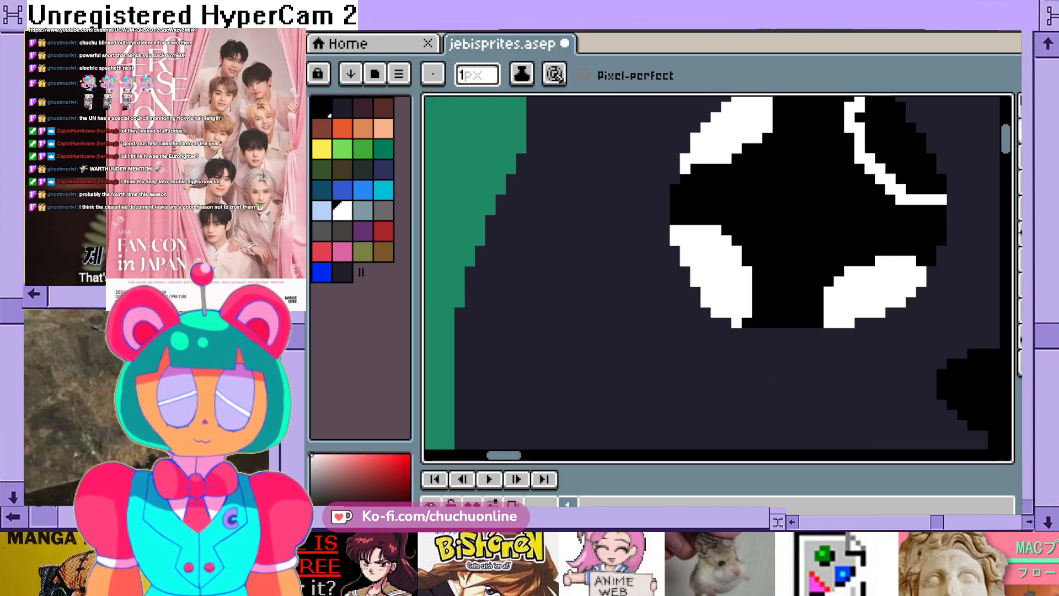
scroll(964, 182, right, 3)
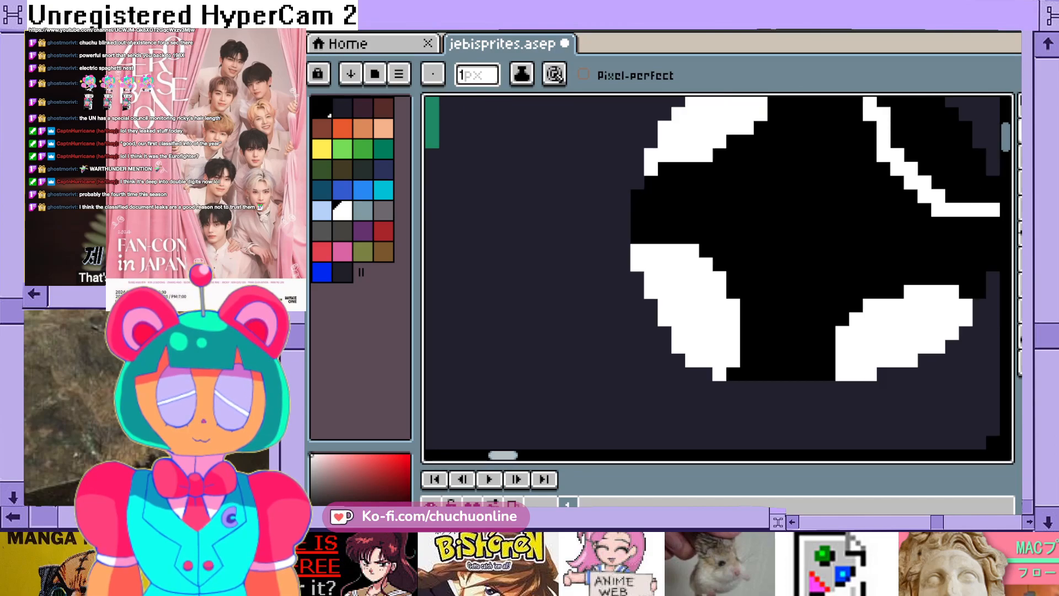
scroll(964, 182, up, 2)
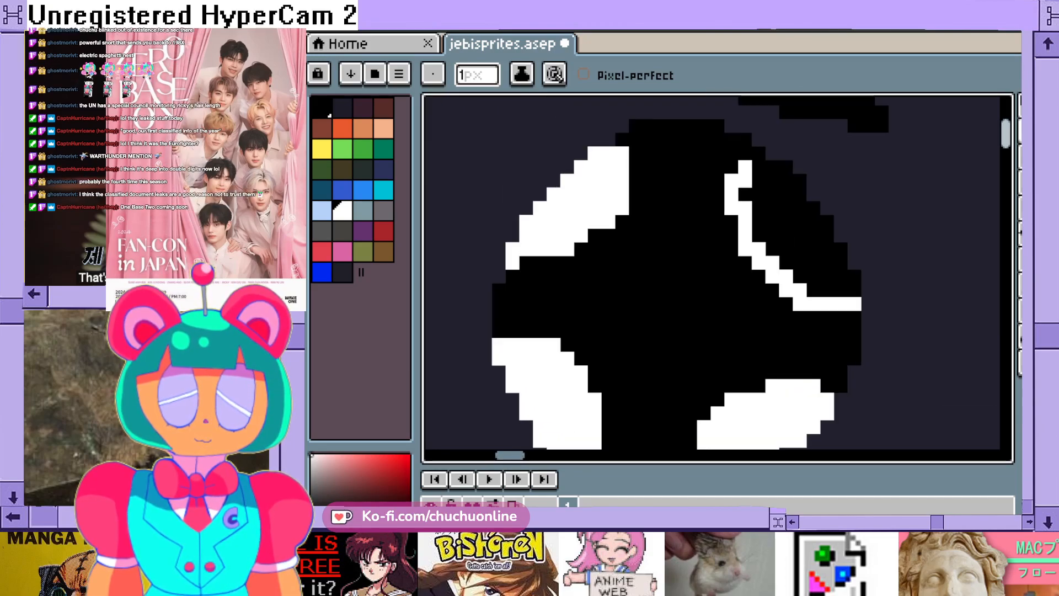
scroll(767, 160, up, 2)
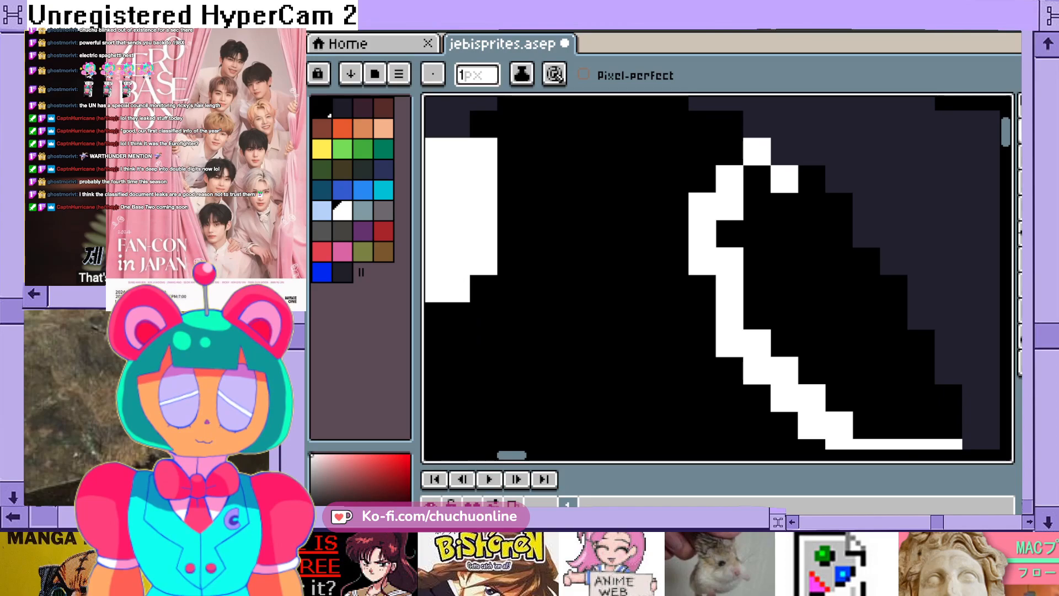
mouse_move(788, 179)
mouse_down()
mouse_move(813, 178)
mouse_move(812, 206)
mouse_move(757, 234)
mouse_move(757, 261)
mouse_move(757, 206)
mouse_move(730, 234)
mouse_up()
drag(757, 289, 785, 288)
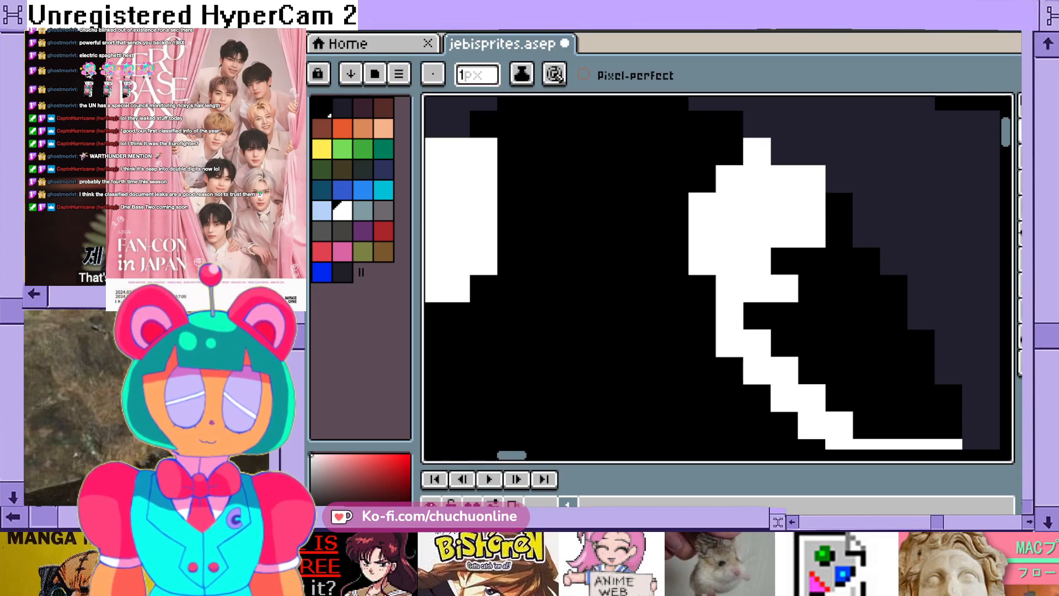
mouse_move(839, 206)
mouse_down()
mouse_move(839, 261)
mouse_move(812, 317)
mouse_move(784, 344)
mouse_move(812, 234)
mouse_move(757, 316)
mouse_up()
mouse_move(867, 262)
mouse_down()
mouse_move(867, 400)
mouse_move(840, 372)
mouse_move(840, 317)
mouse_move(812, 371)
mouse_up()
mouse_move(894, 281)
mouse_down()
mouse_move(894, 398)
mouse_move(867, 426)
mouse_move(948, 425)
mouse_move(949, 398)
mouse_move(921, 398)
mouse_move(922, 343)
mouse_up()
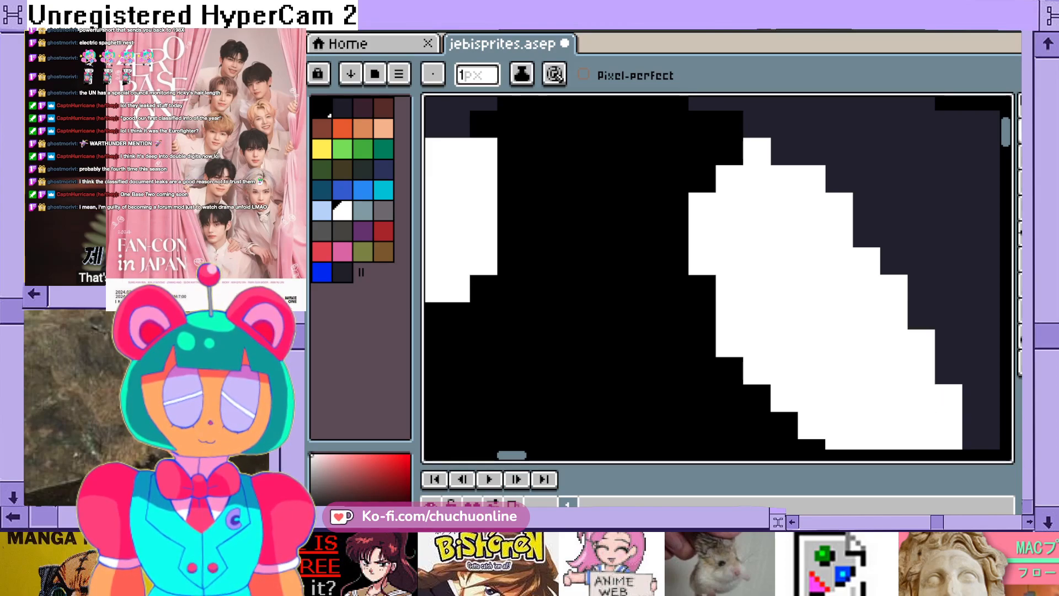
- Trim the inner corner pixel from the upper tip of the left-hand eye's upper-right highlight
scroll(922, 343, down, 2)
scroll(811, 386, down, 2)
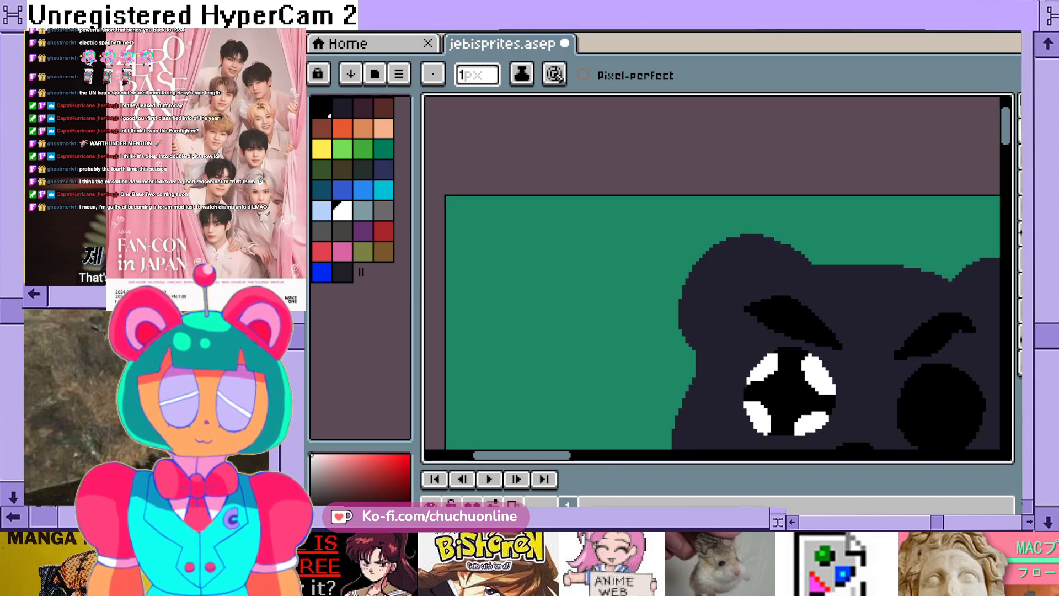
scroll(789, 392, up, 4)
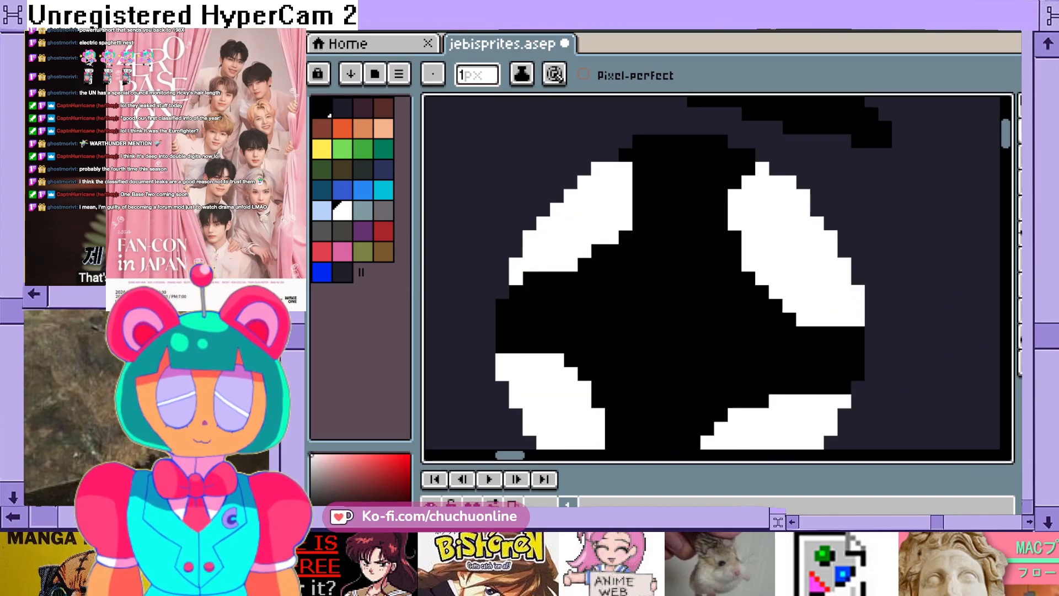
scroll(844, 401, down, 5)
scroll(854, 384, up, 4)
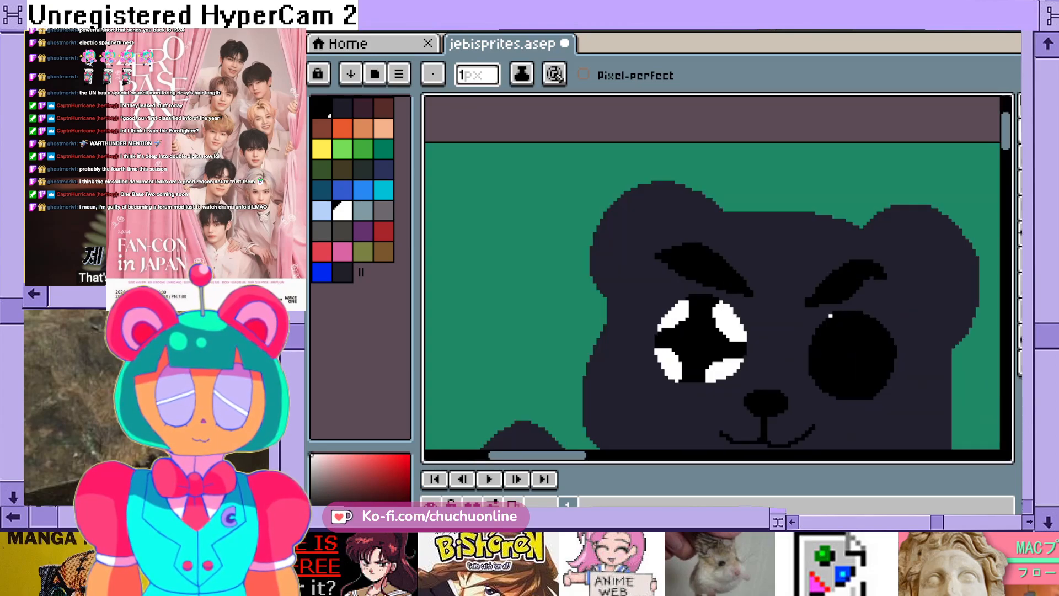
scroll(712, 308, up, 4)
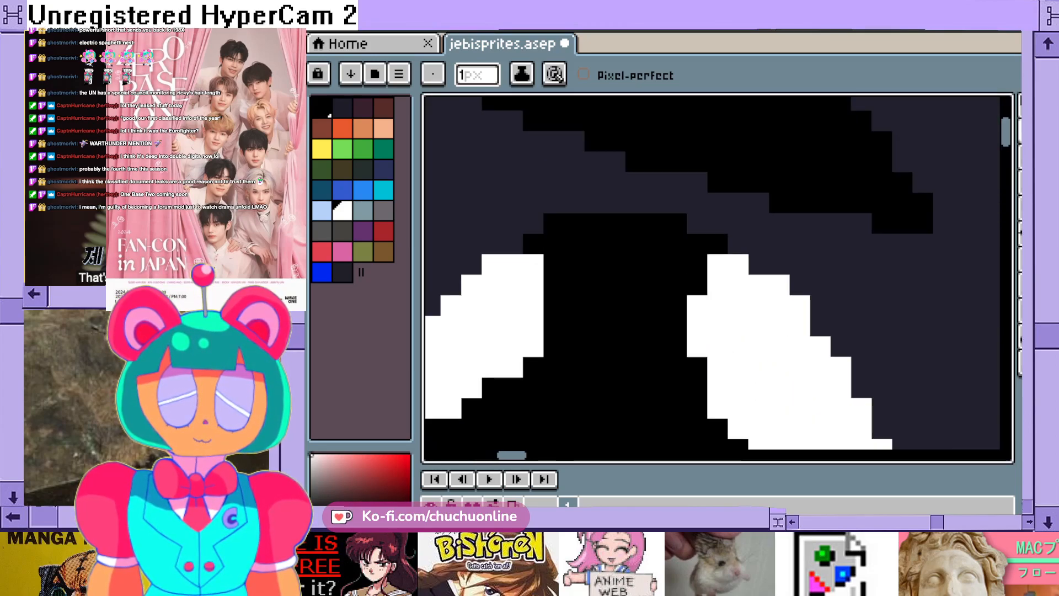
click(718, 264)
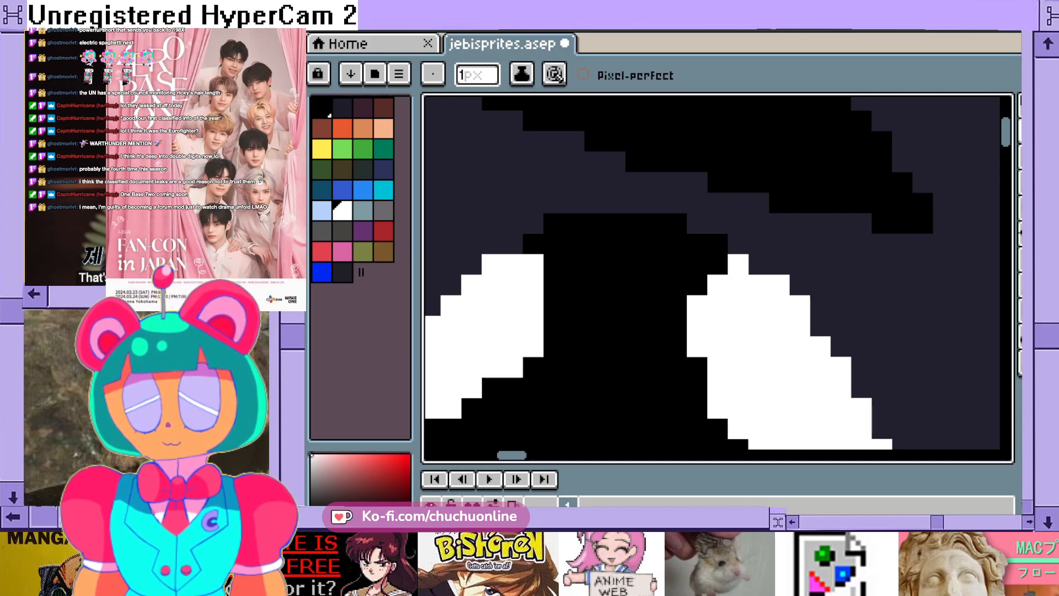
scroll(677, 429, down, 5)
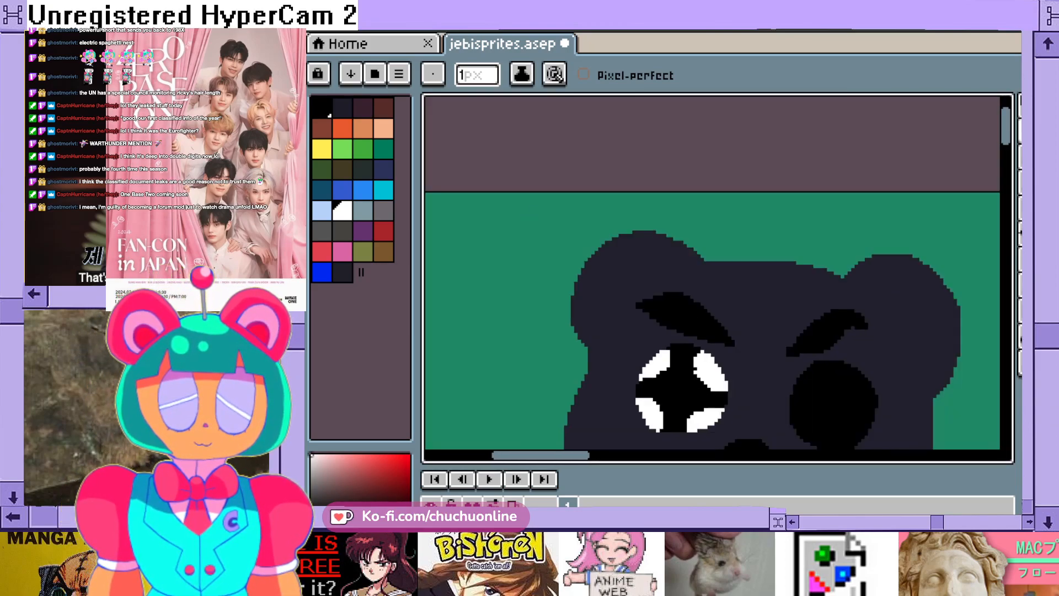
- Paint black over the inner parts of all four white highlights in the left-hand eye, leaving thin slivers along its edge
scroll(734, 429, up, 4)
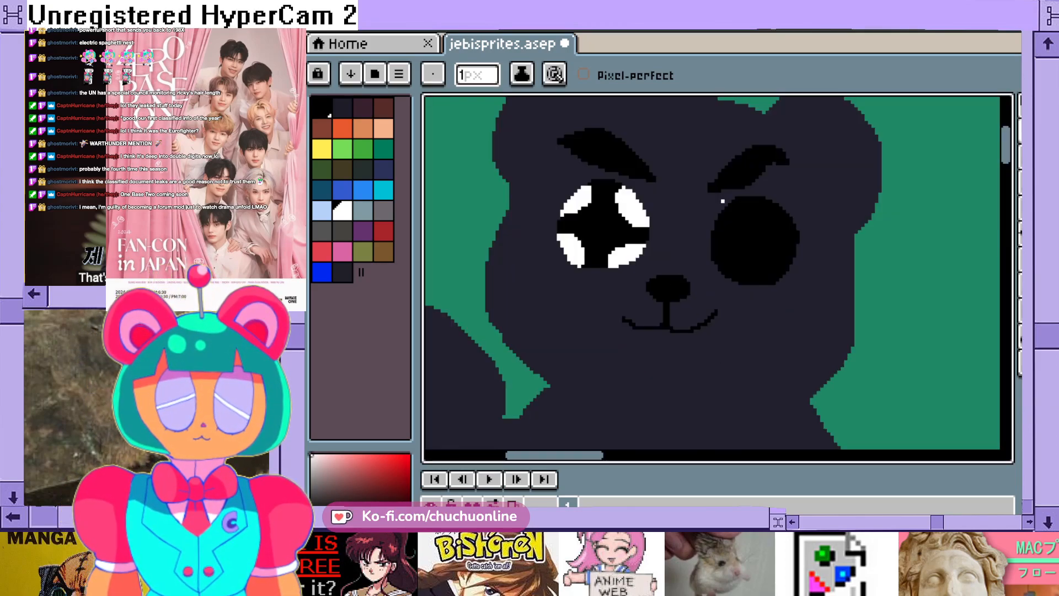
scroll(709, 343, down, 4)
scroll(711, 237, up, 4)
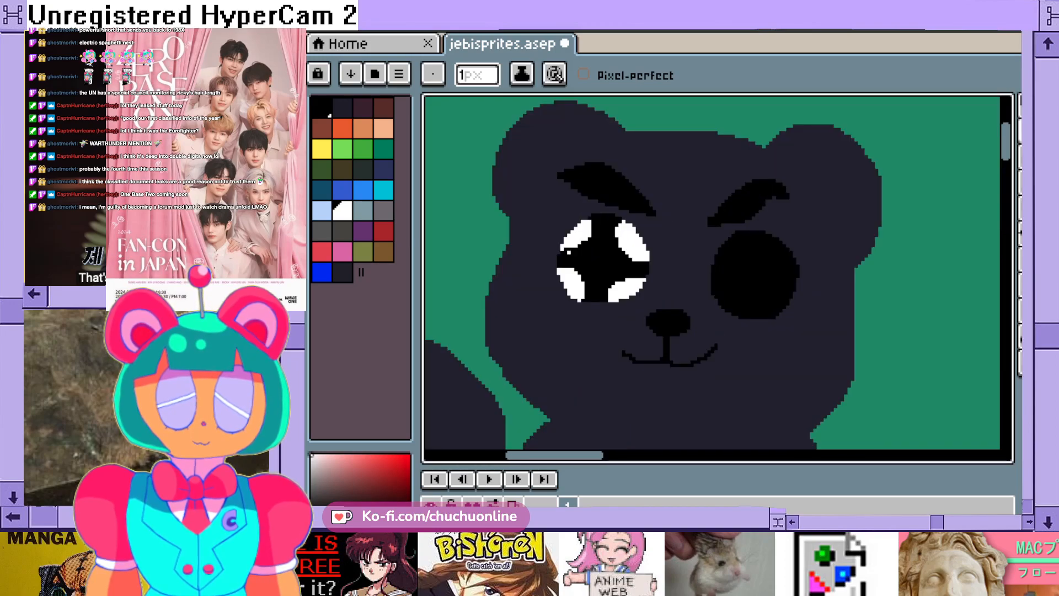
scroll(596, 260, up, 2)
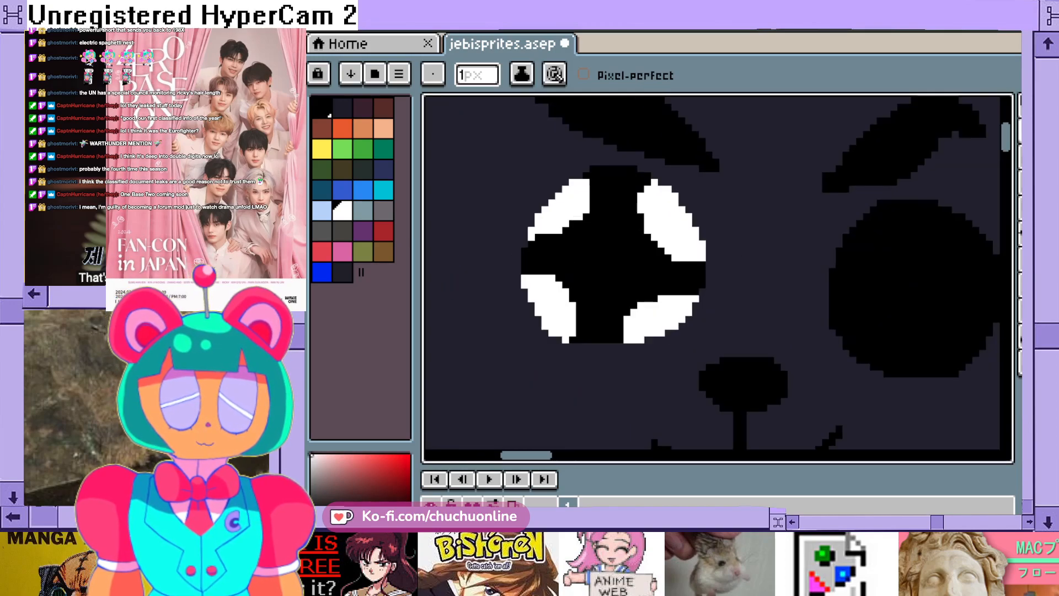
scroll(789, 311, down, 4)
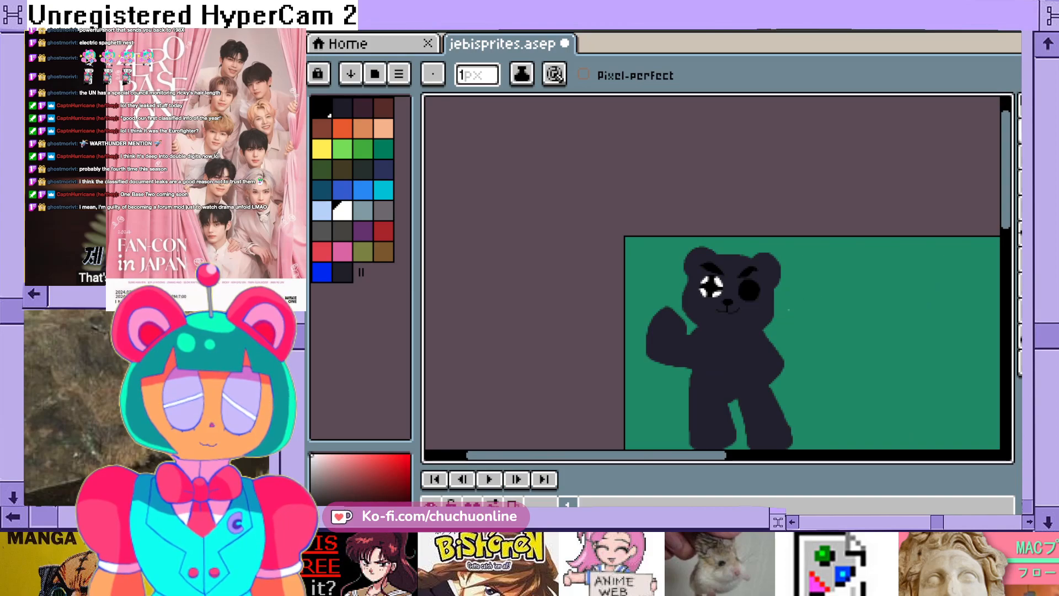
scroll(731, 291, up, 4)
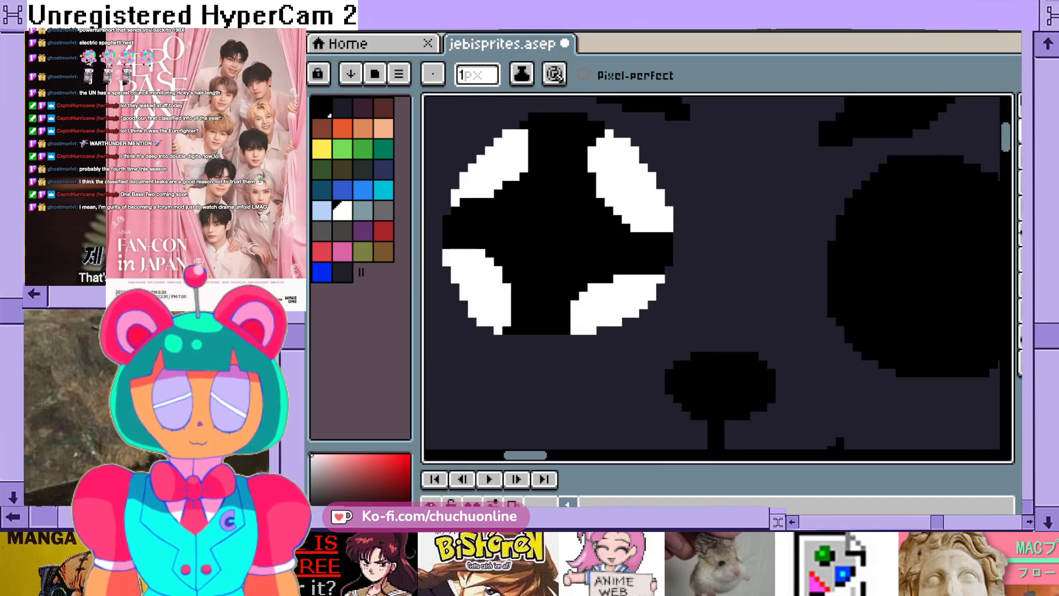
click(328, 114)
mouse_move(524, 150)
mouse_down()
mouse_move(473, 193)
mouse_move(507, 168)
mouse_move(522, 135)
mouse_move(485, 180)
mouse_up()
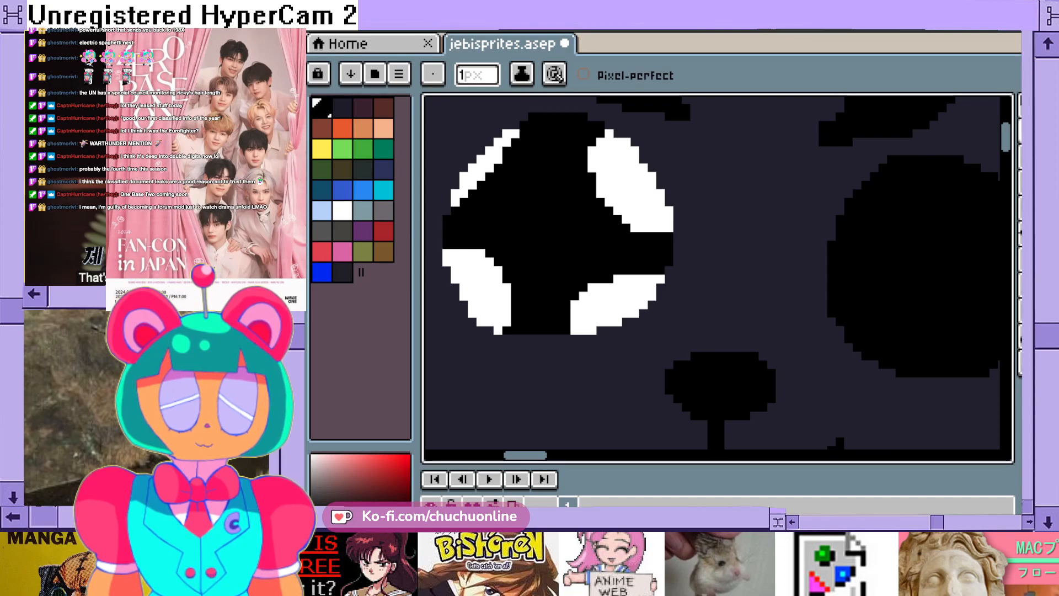
mouse_move(601, 144)
mouse_down()
mouse_move(600, 175)
mouse_move(635, 227)
mouse_up()
mouse_move(593, 147)
mouse_down()
mouse_move(605, 196)
mouse_move(636, 229)
mouse_up()
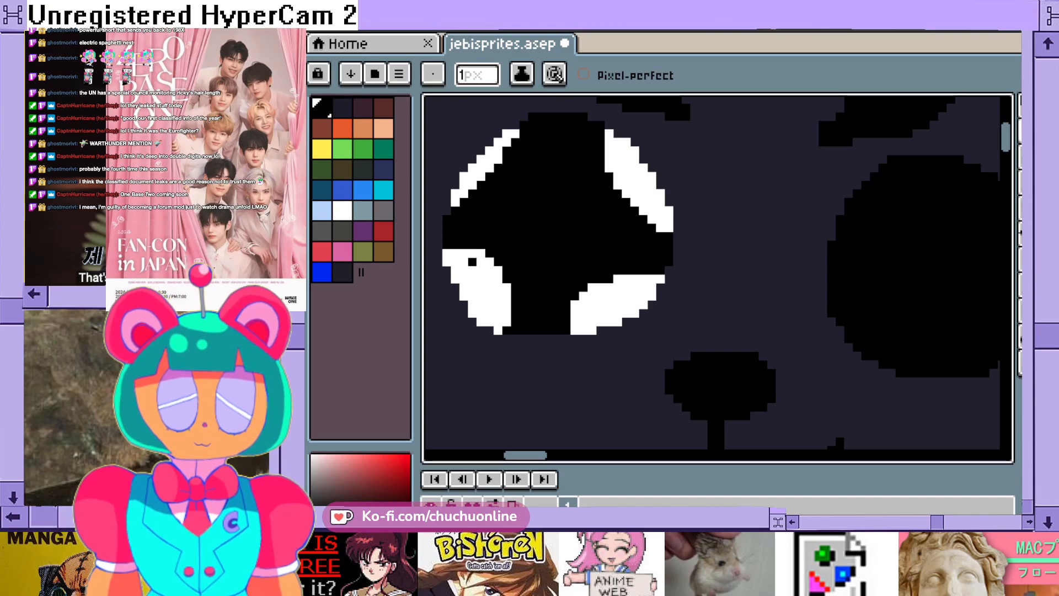
mouse_move(475, 251)
mouse_down()
mouse_move(506, 326)
mouse_move(472, 269)
mouse_move(500, 274)
mouse_up()
drag(575, 330, 632, 281)
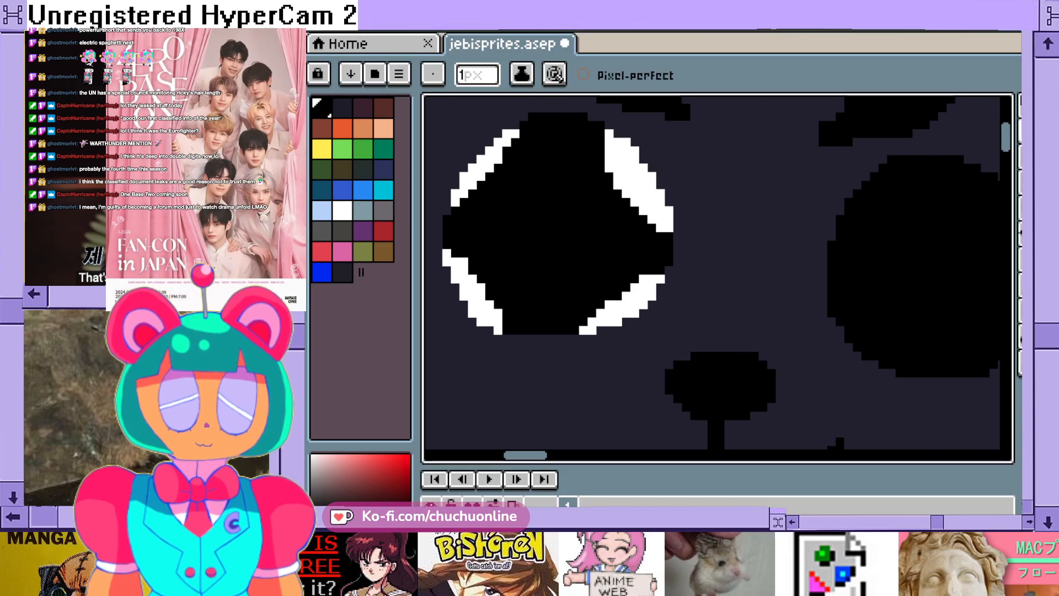
- Examine how the thinned eye highlights look on the bear's face and on the whole figure
scroll(615, 252, down, 8)
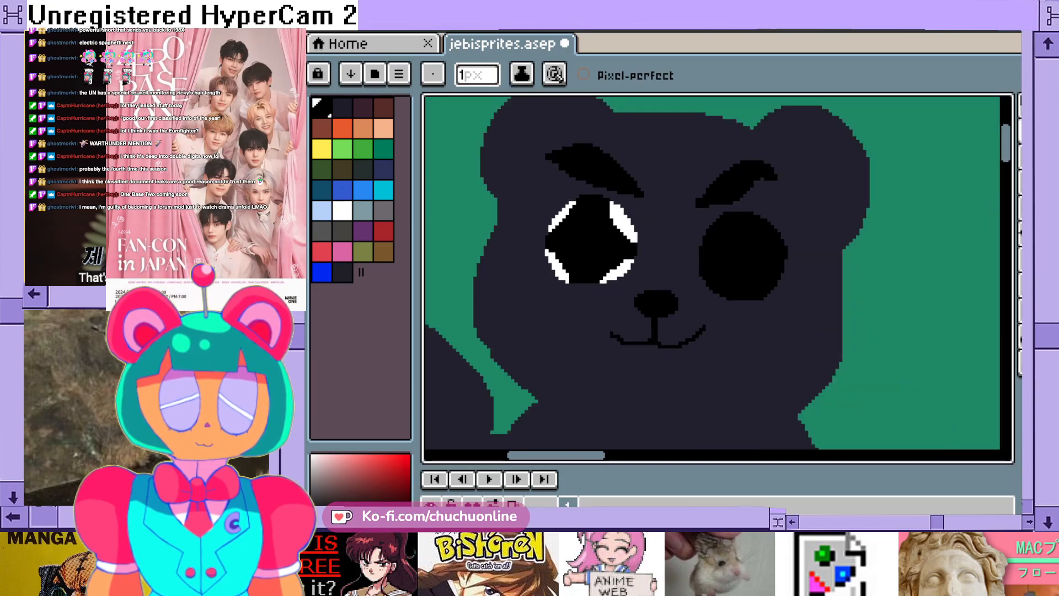
scroll(650, 249, up, 8)
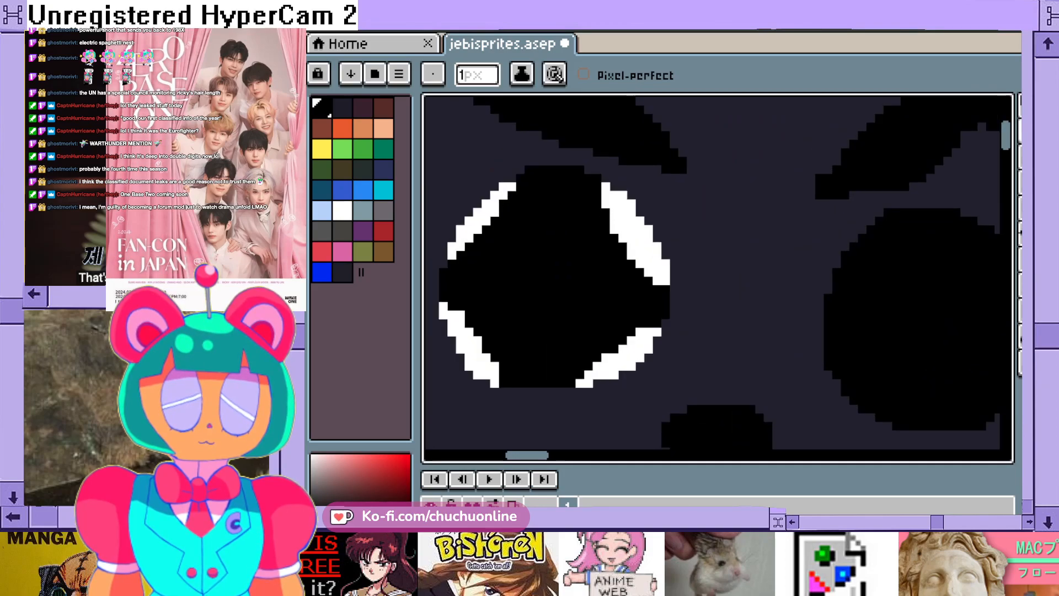
scroll(650, 249, down, 8)
scroll(862, 406, up, 2)
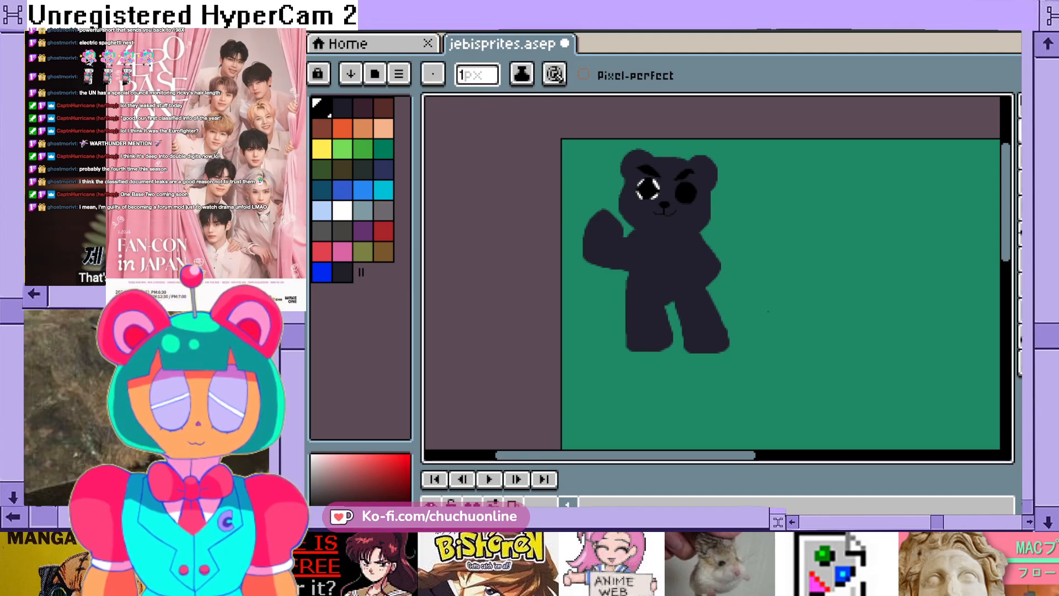
scroll(768, 312, up, 2)
scroll(768, 312, down, 3)
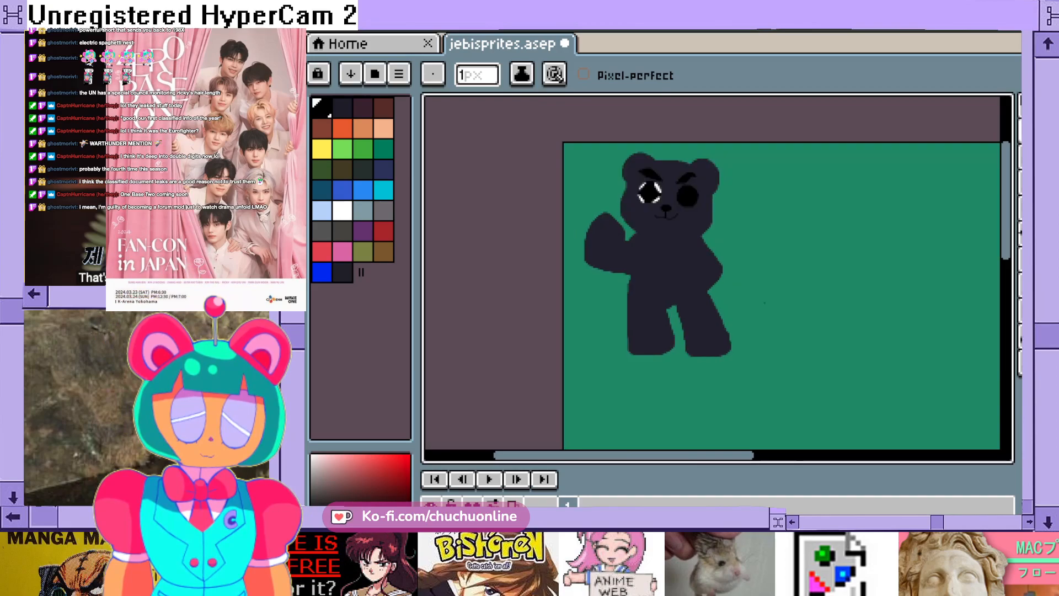
scroll(764, 304, up, 3)
scroll(764, 303, down, 3)
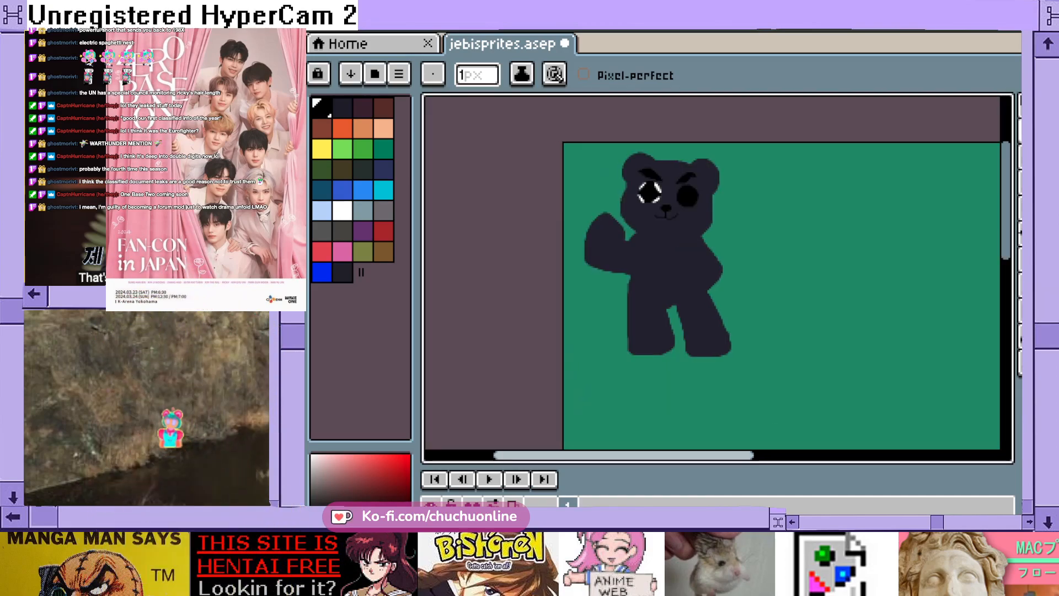
scroll(712, 298, right, 2)
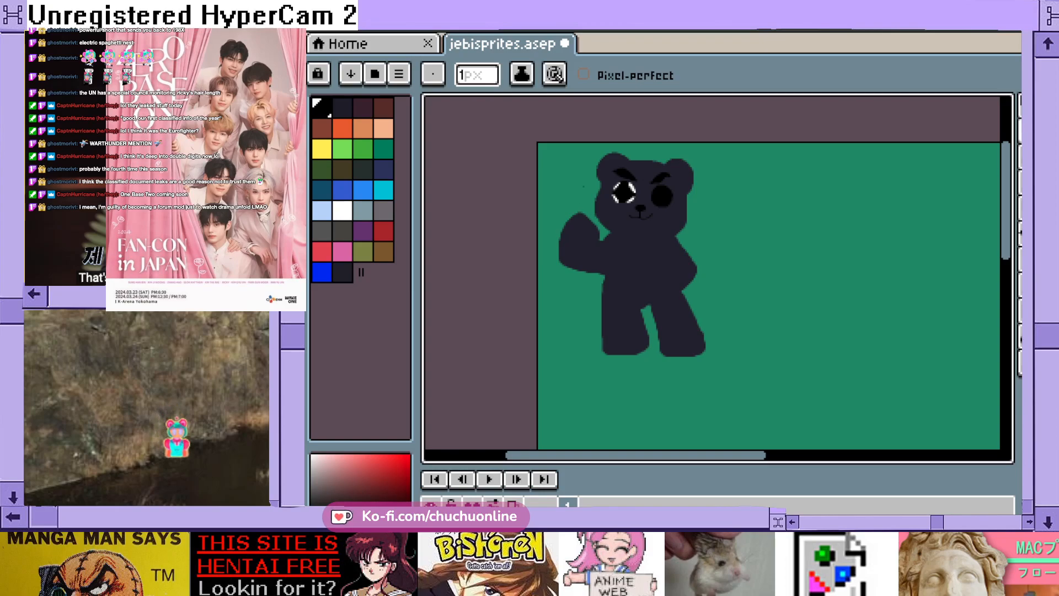
- Fill the upper-right and lower-right highlights of the left-hand eye with black using the Paint Bucket
scroll(634, 180, up, 4)
key(g)
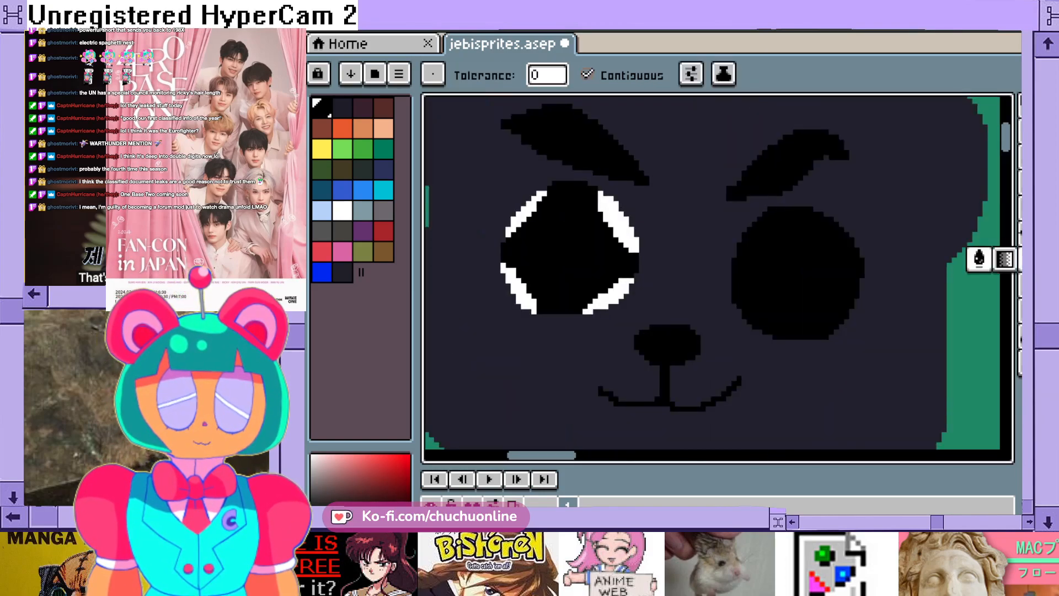
click(620, 223)
click(609, 296)
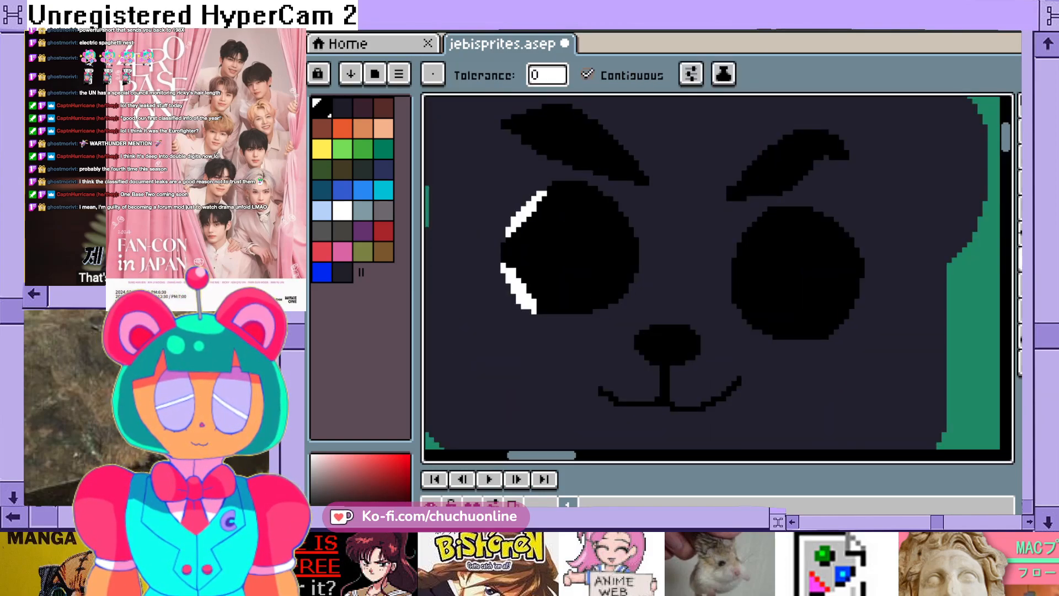
- Fill the two remaining white highlights on the outer edge of the left-hand eye with black
click(516, 287)
click(524, 213)
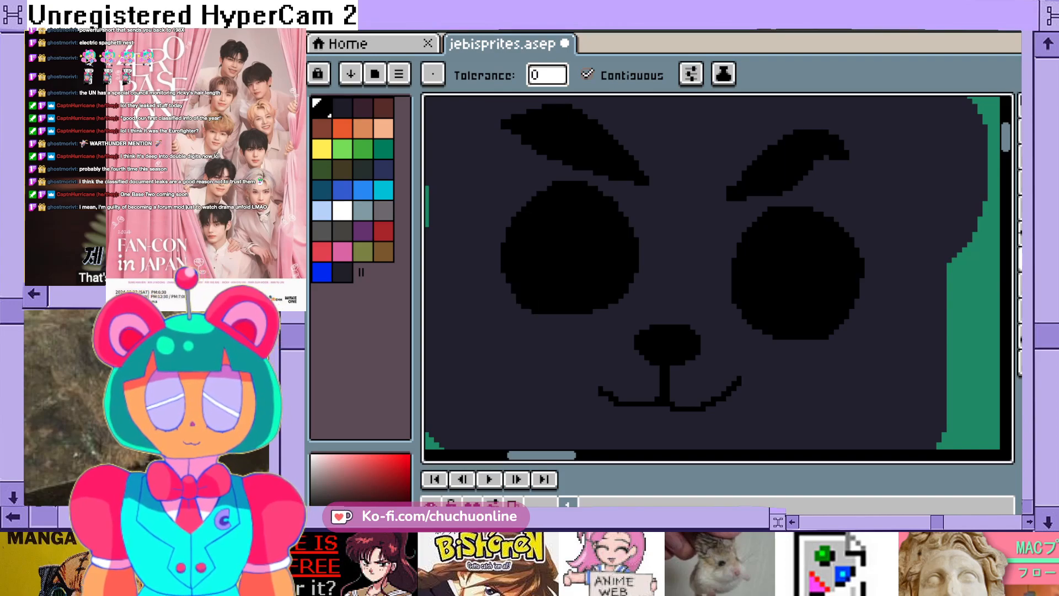
- Fill both of the bear's eyes entirely with white using the Paint Bucket
key(b)
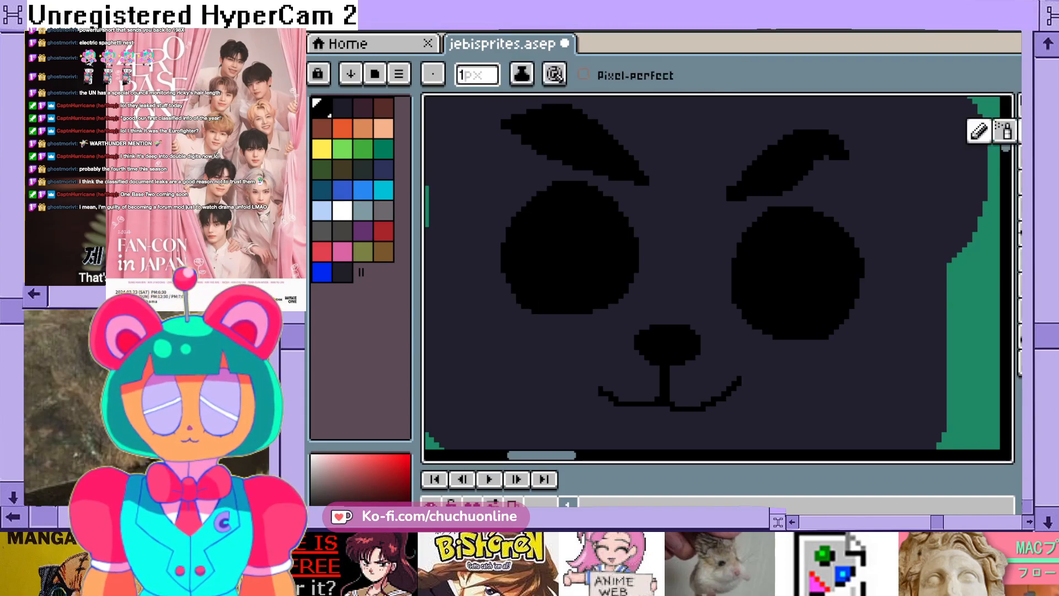
scroll(558, 211, up, 1)
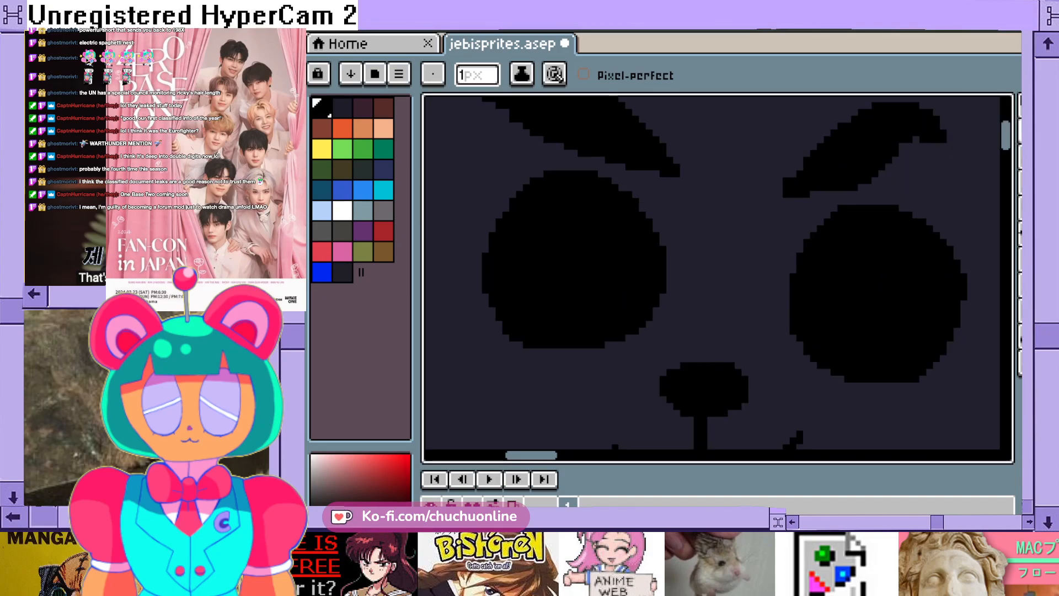
click(1021, 131)
click(342, 210)
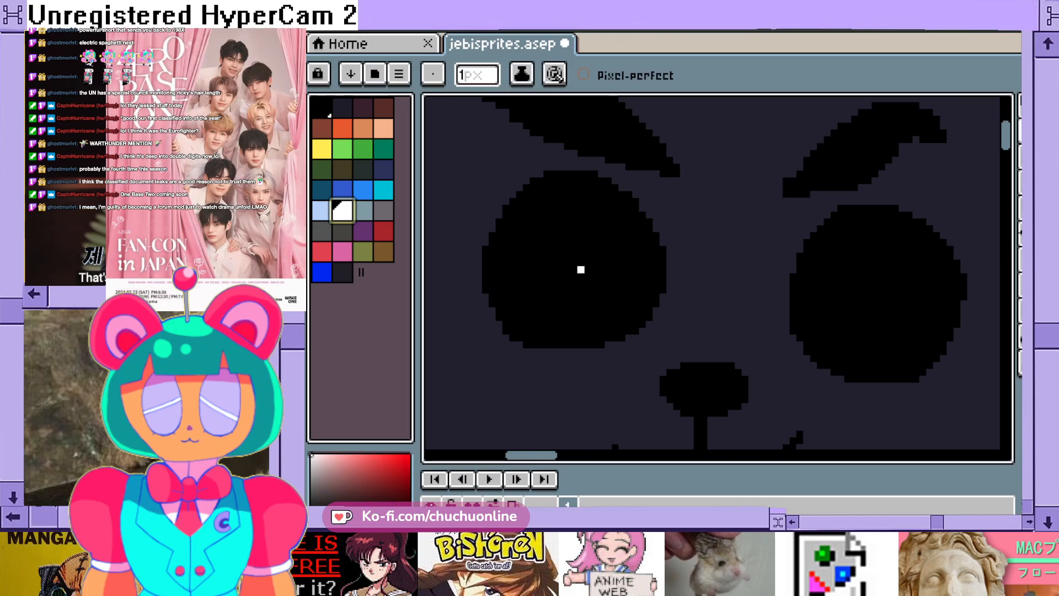
click(1021, 259)
click(541, 270)
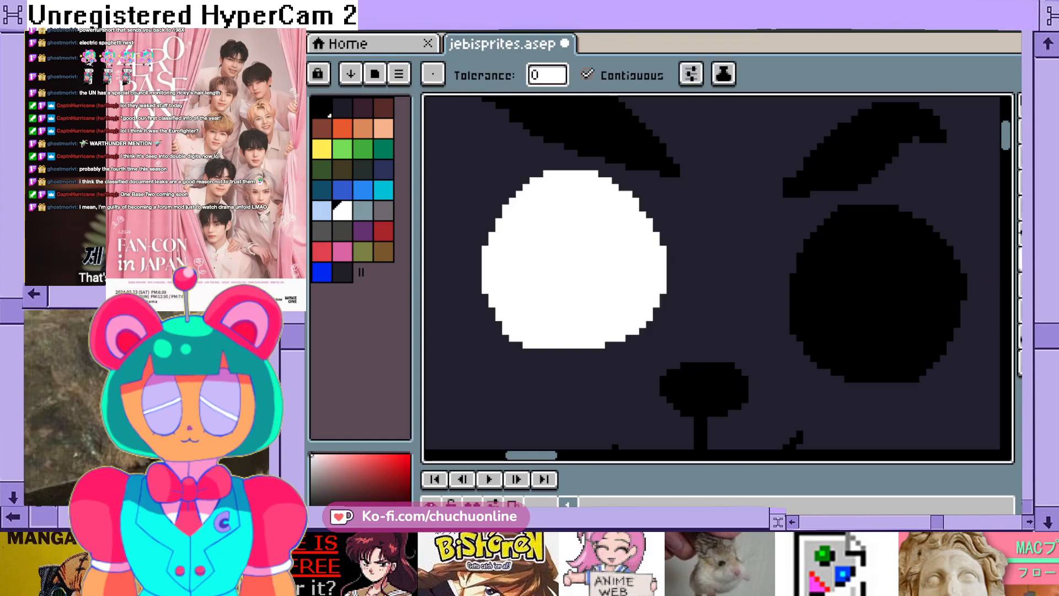
click(827, 297)
- Draw four inward-curving 1 px black lines with the Pencil to cut off the corners of the white left-hand eye
click(321, 106)
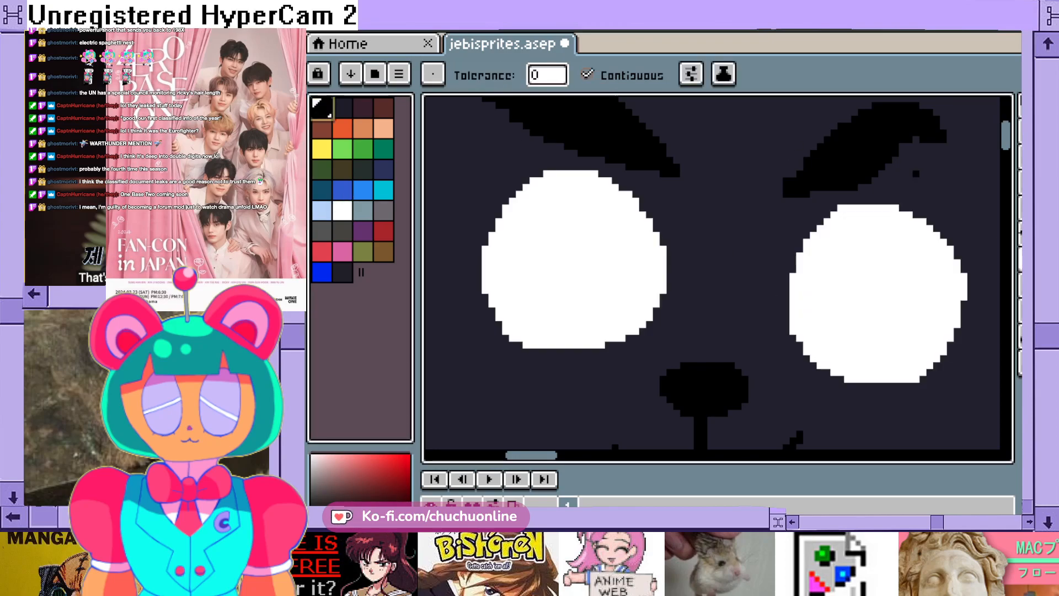
click(1021, 130)
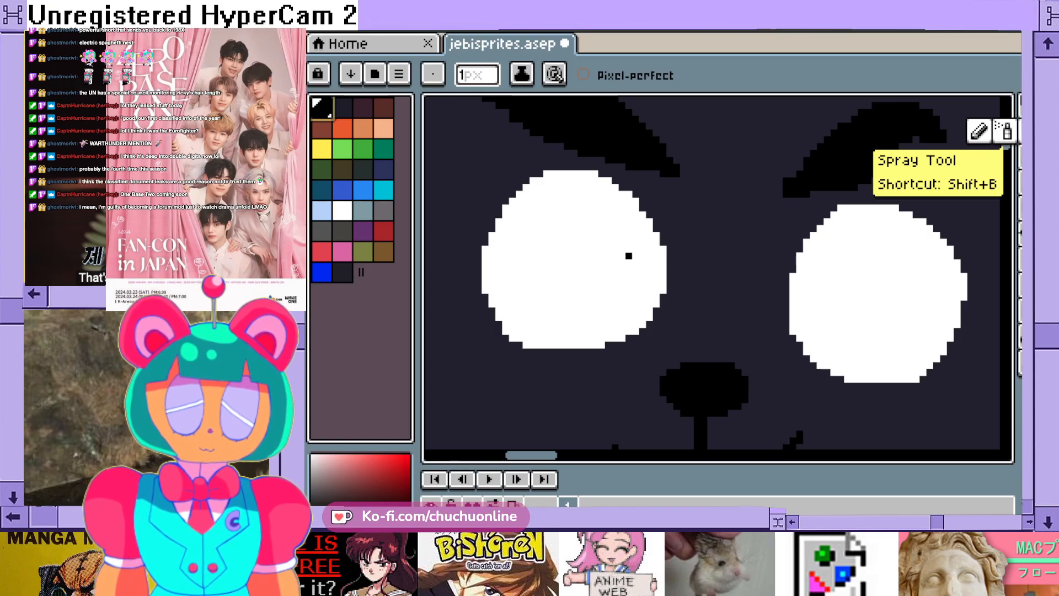
scroll(832, 240, down, 1)
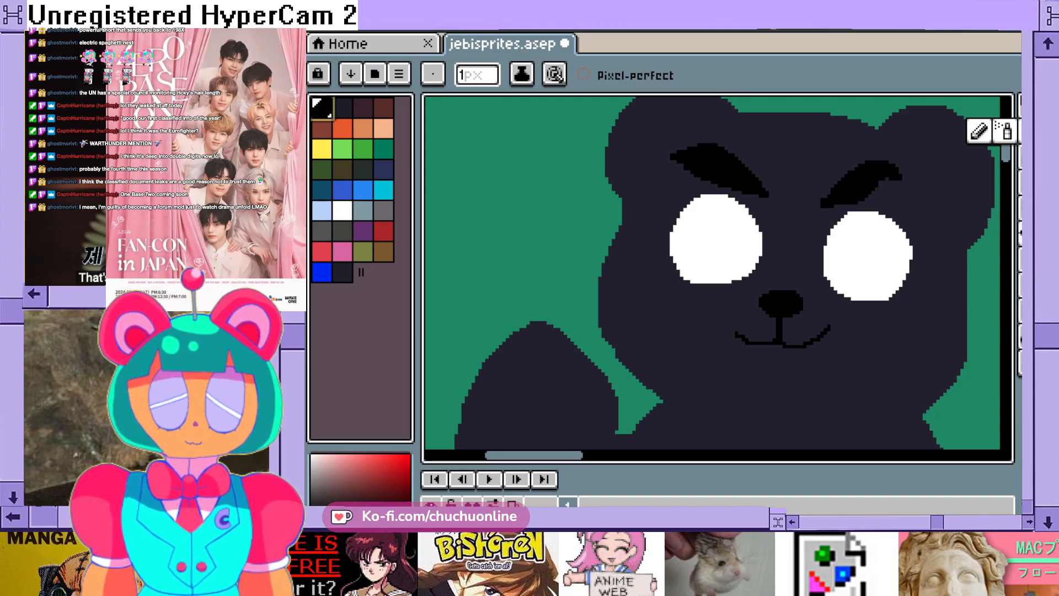
click(1019, 258)
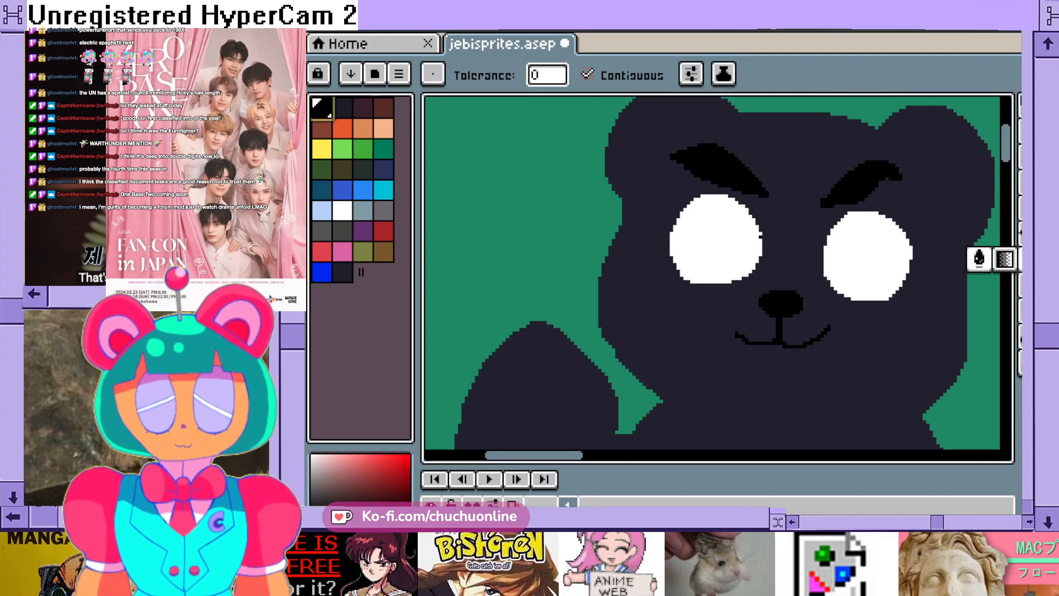
scroll(795, 253, up, 1)
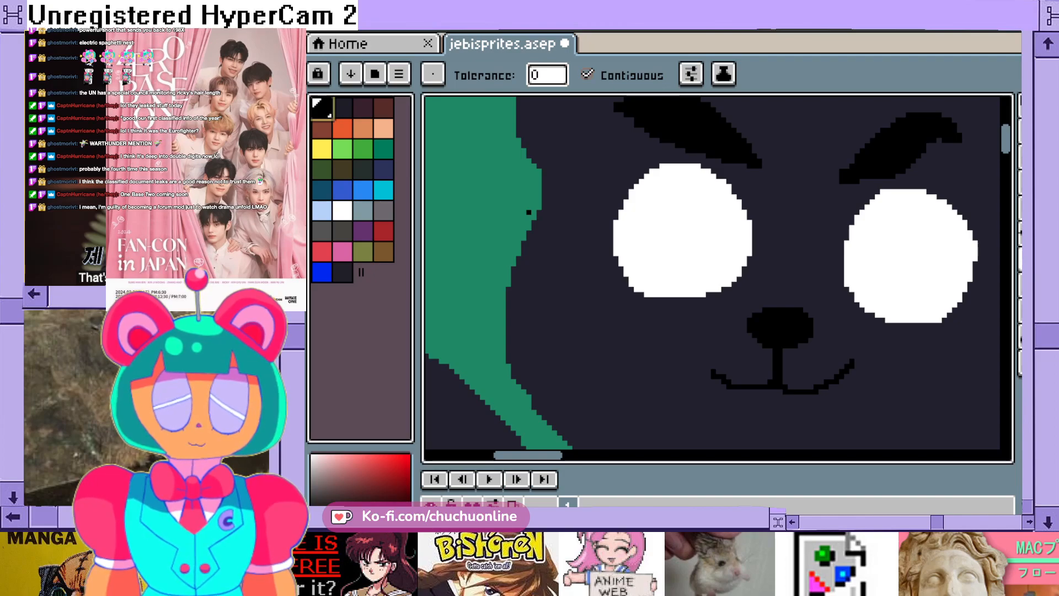
drag(535, 455, 551, 455)
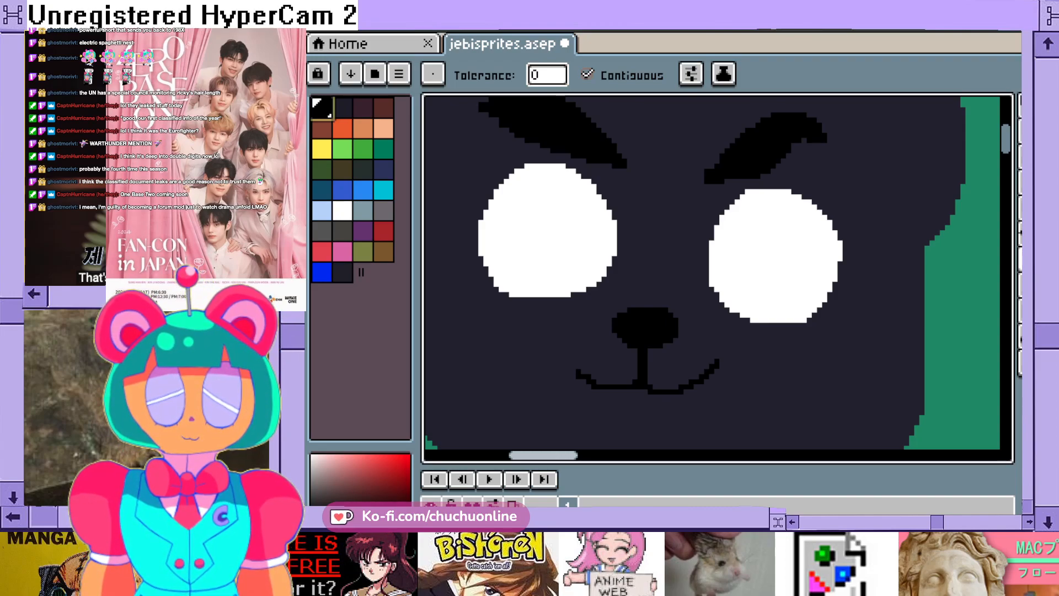
drag(544, 455, 539, 455)
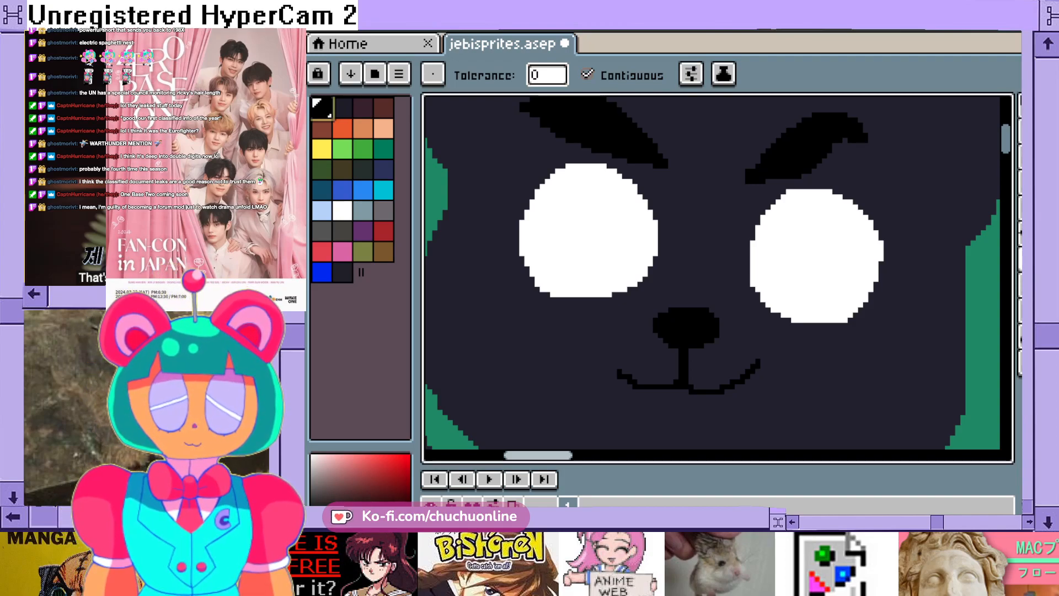
key(b)
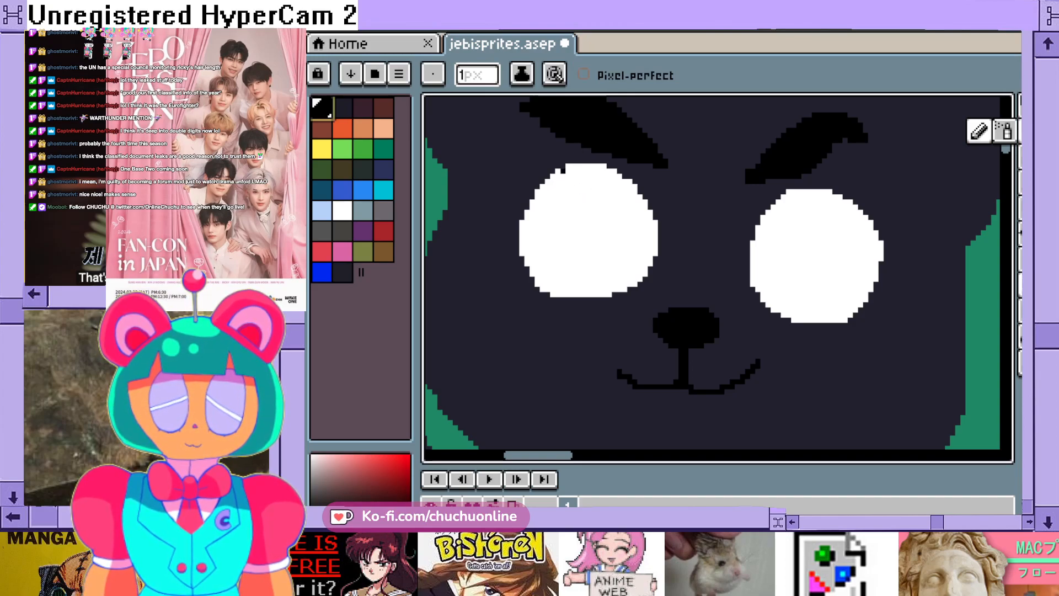
scroll(561, 172, up, 1)
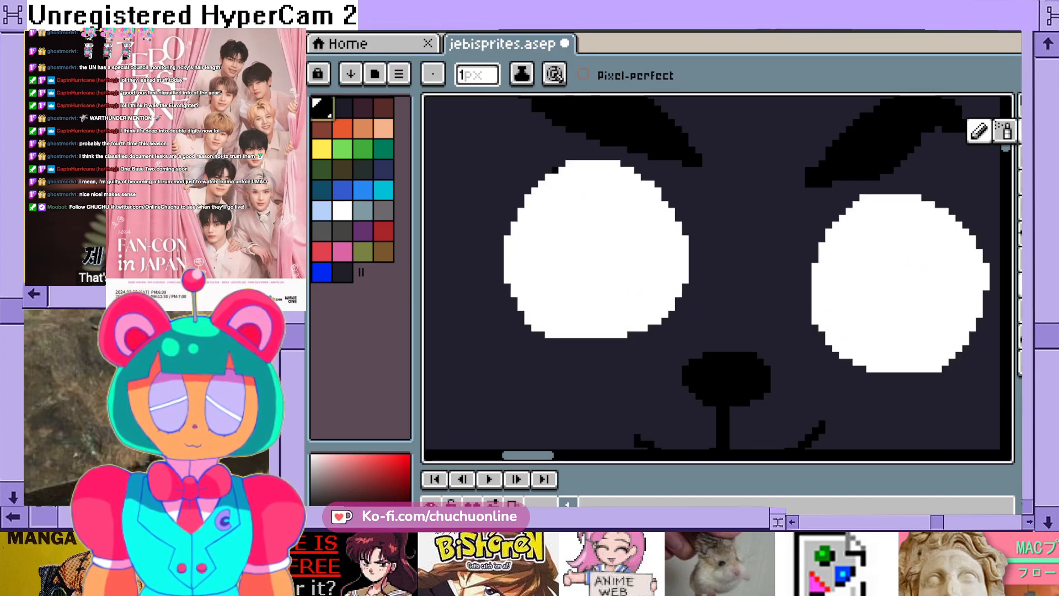
mouse_move(555, 172)
mouse_down()
mouse_move(555, 201)
mouse_move(511, 239)
mouse_up()
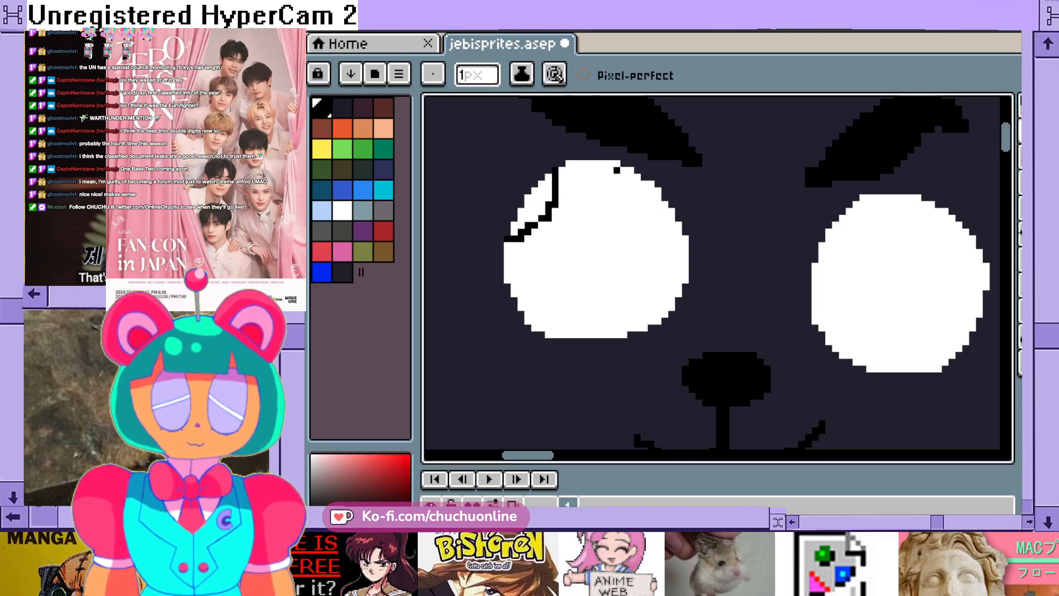
mouse_move(616, 161)
mouse_down()
mouse_move(616, 199)
mouse_move(642, 232)
mouse_move(681, 247)
mouse_up()
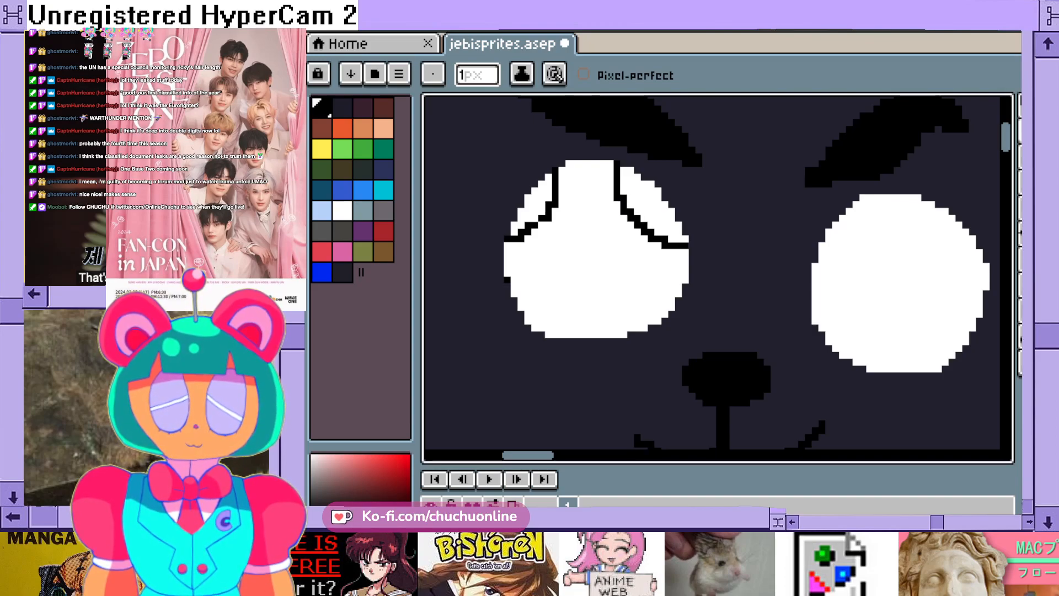
mouse_move(507, 279)
mouse_down()
mouse_move(546, 304)
mouse_move(555, 334)
mouse_up()
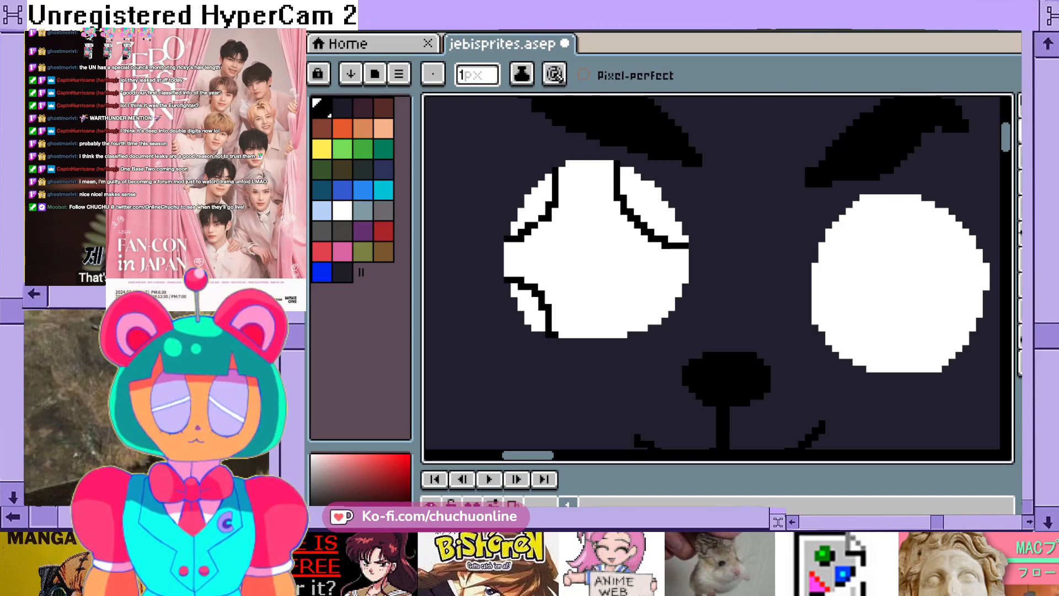
mouse_move(672, 300)
mouse_down()
mouse_move(645, 309)
mouse_move(632, 330)
mouse_up()
- Fill the four cut-off corners of the left-hand eye with black using the Paint Bucket, leaving a white four-pointed star
click(1020, 259)
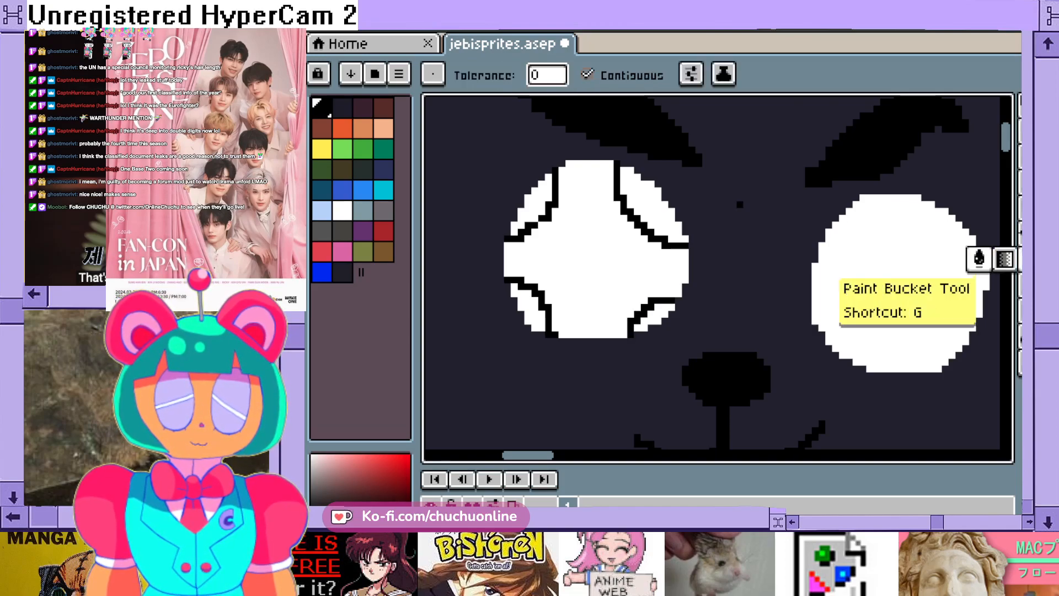
click(651, 204)
click(533, 207)
click(657, 313)
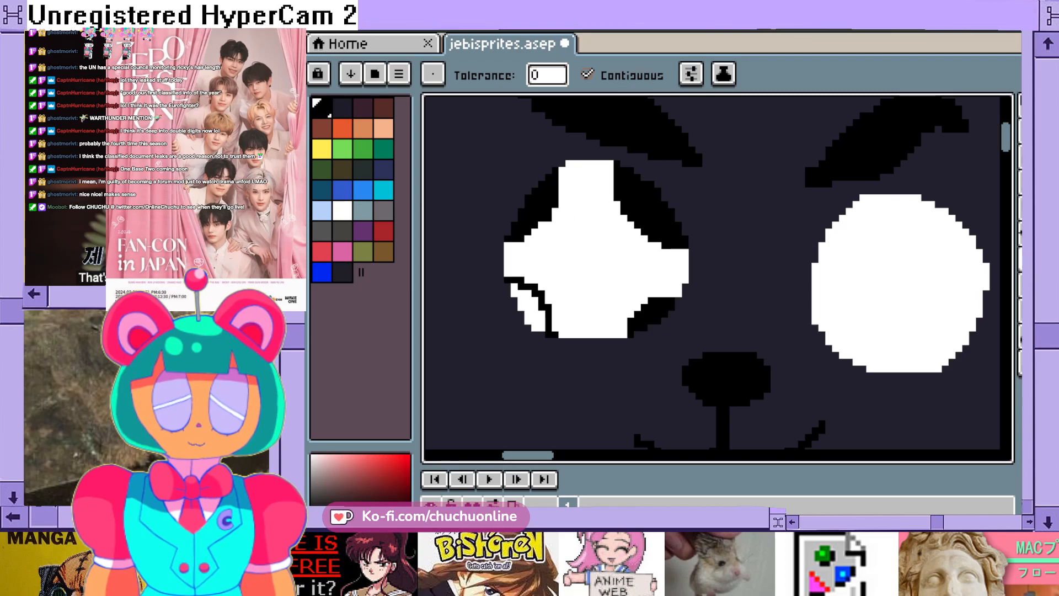
click(535, 300)
scroll(576, 301, down, 3)
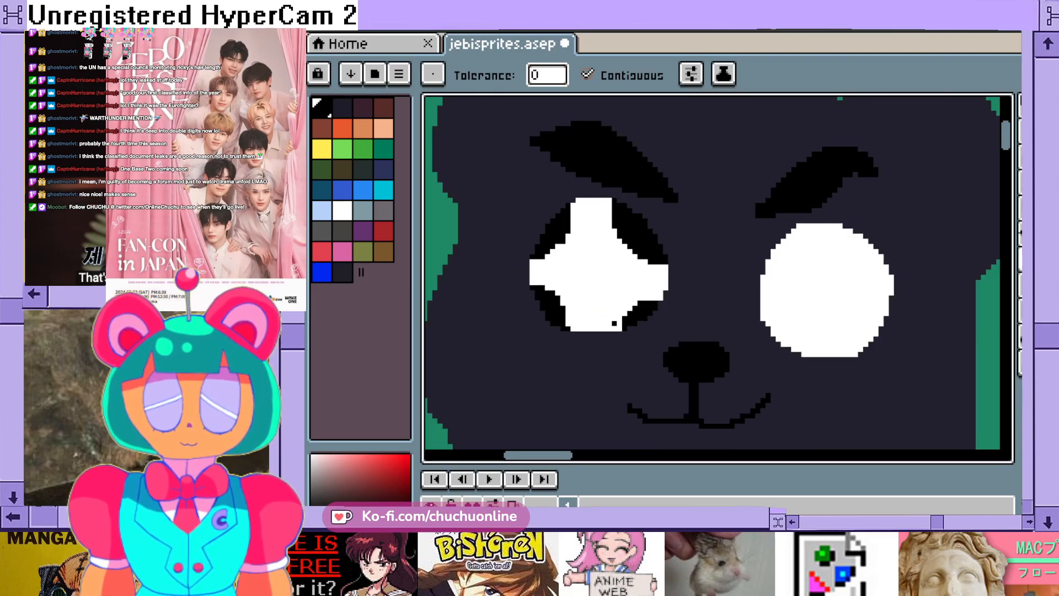
- Trim the edges of the left-hand star's upper, right and lower arms with black Pencil pixels to slim its points
scroll(634, 295, up, 3)
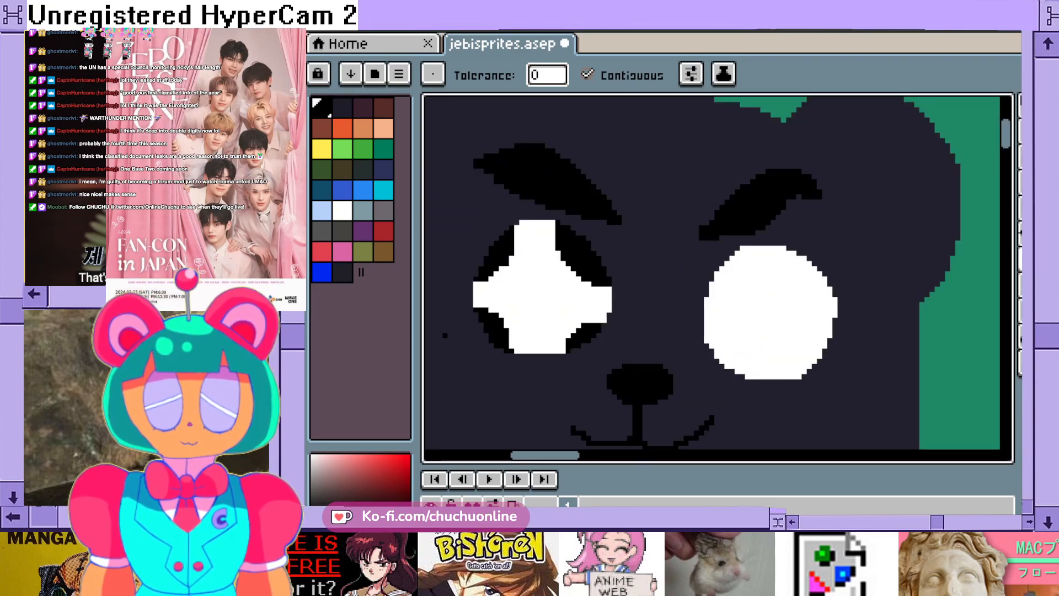
key(b)
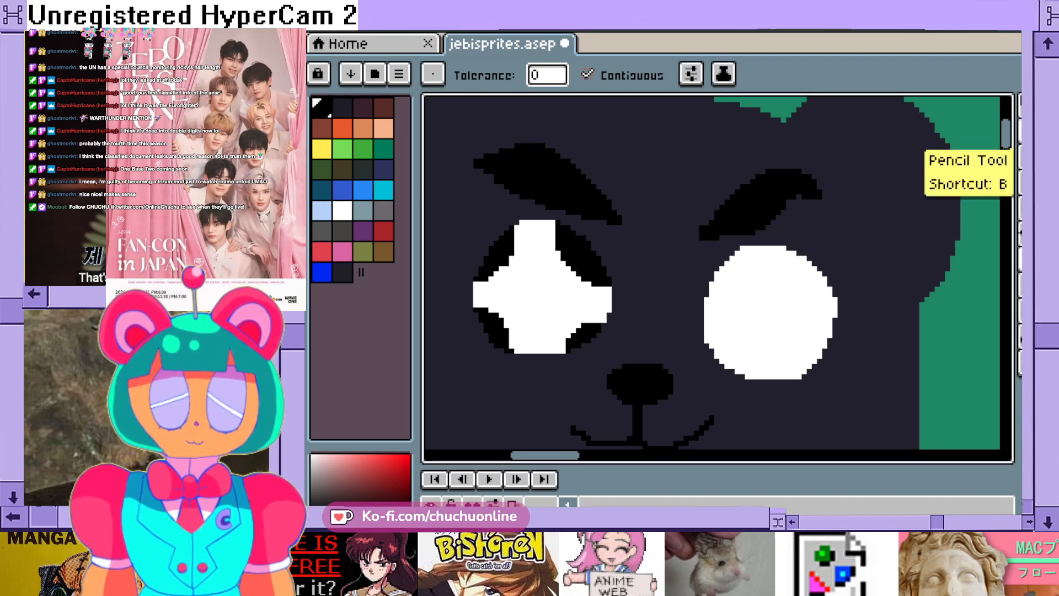
scroll(604, 239, up, 1)
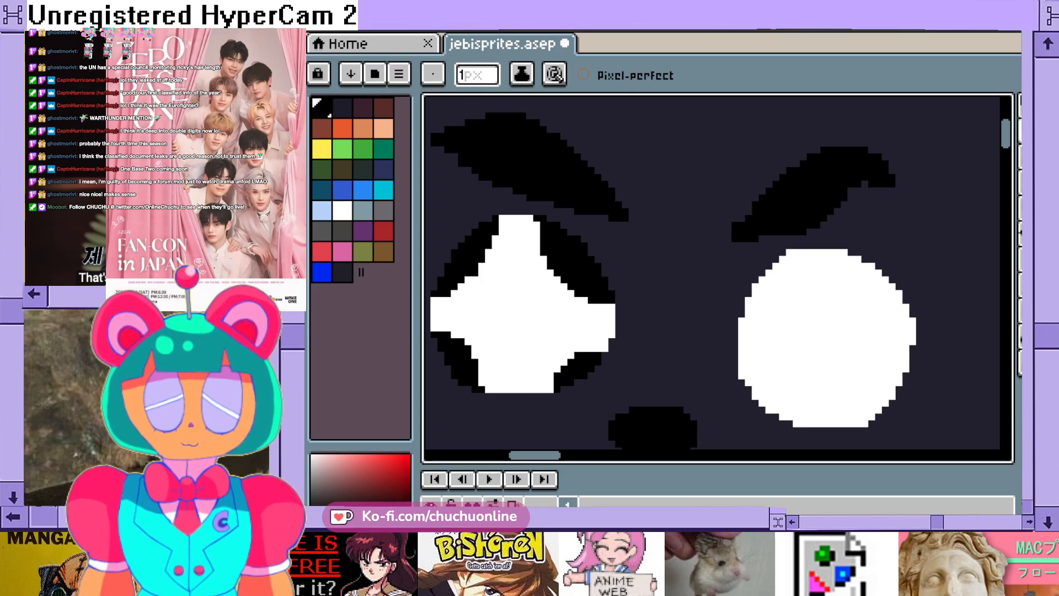
drag(537, 218, 537, 239)
click(605, 341)
drag(605, 348, 591, 348)
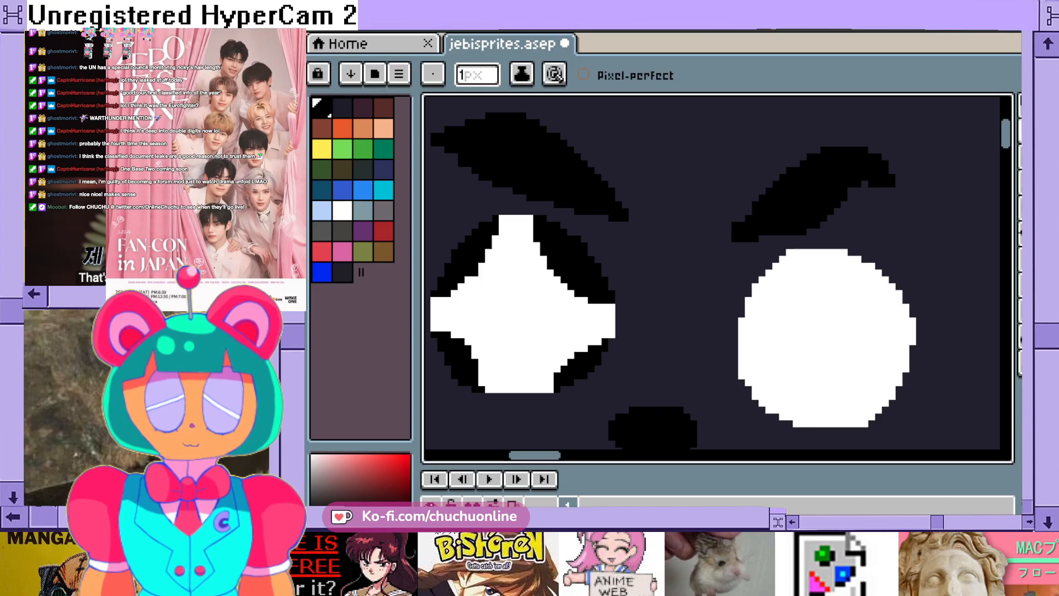
drag(482, 365, 481, 386)
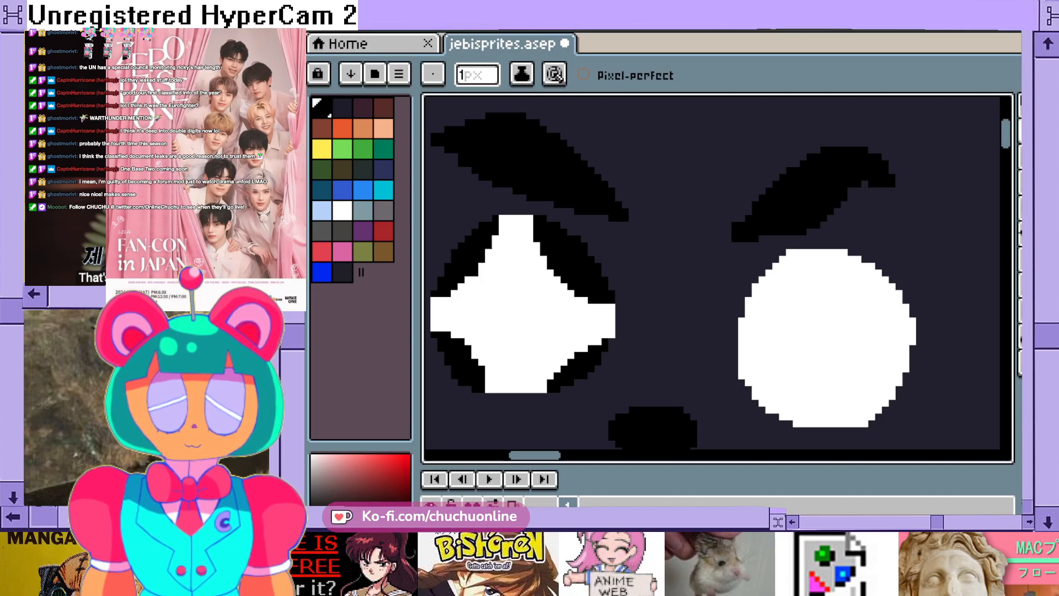
- Draw four inward-curving 1 px black lines across the corners of the white right-hand eye, matching the left-hand star
scroll(589, 357, down, 8)
scroll(653, 372, up, 1)
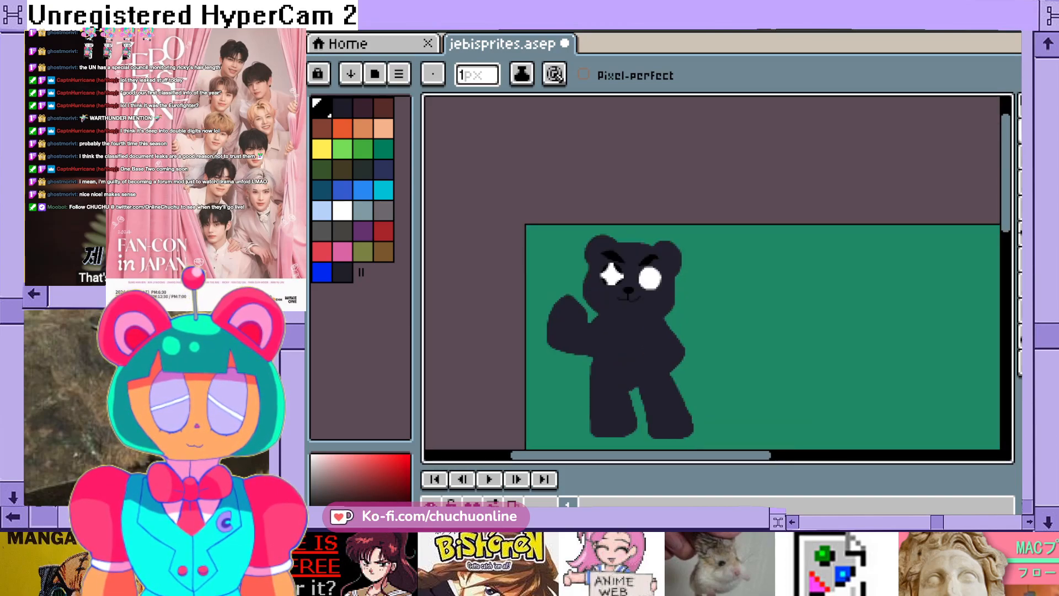
scroll(632, 273, up, 2)
scroll(632, 272, up, 2)
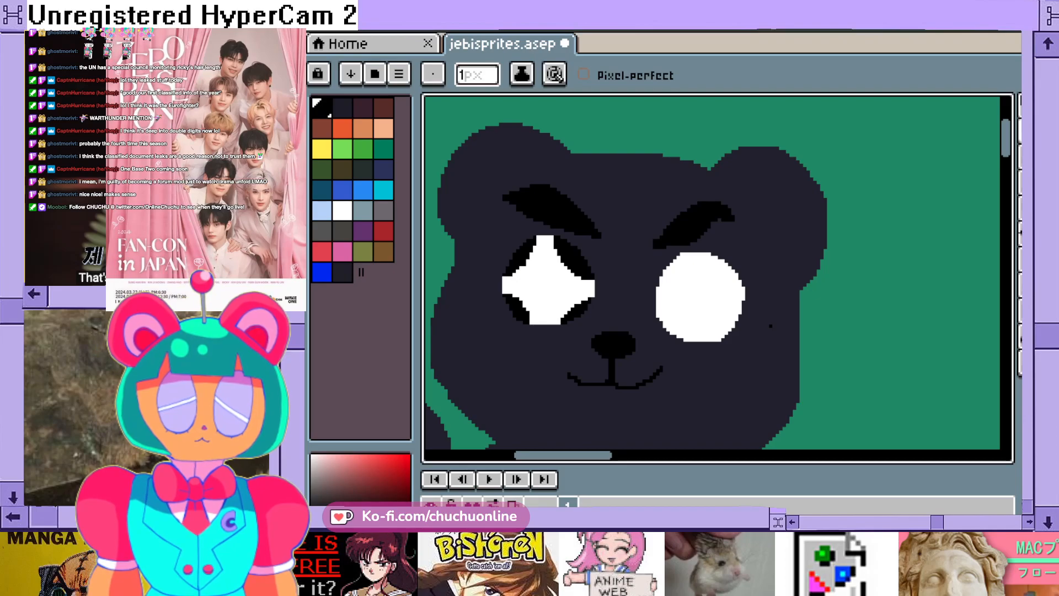
key(b)
scroll(717, 270, up, 1)
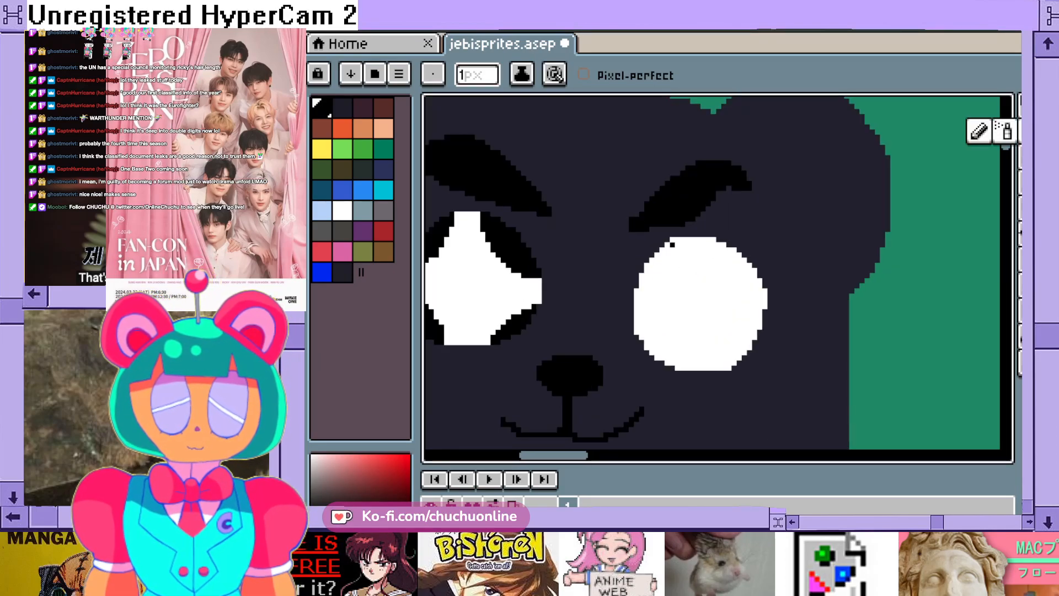
scroll(692, 266, up, 1)
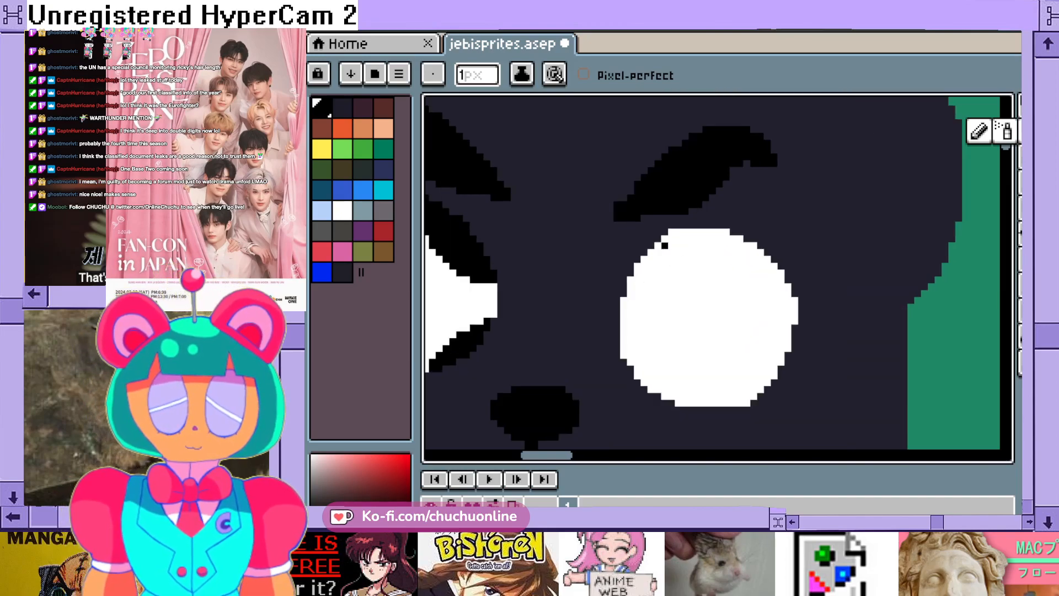
mouse_move(672, 249)
mouse_down()
mouse_move(670, 273)
mouse_move(628, 300)
mouse_up()
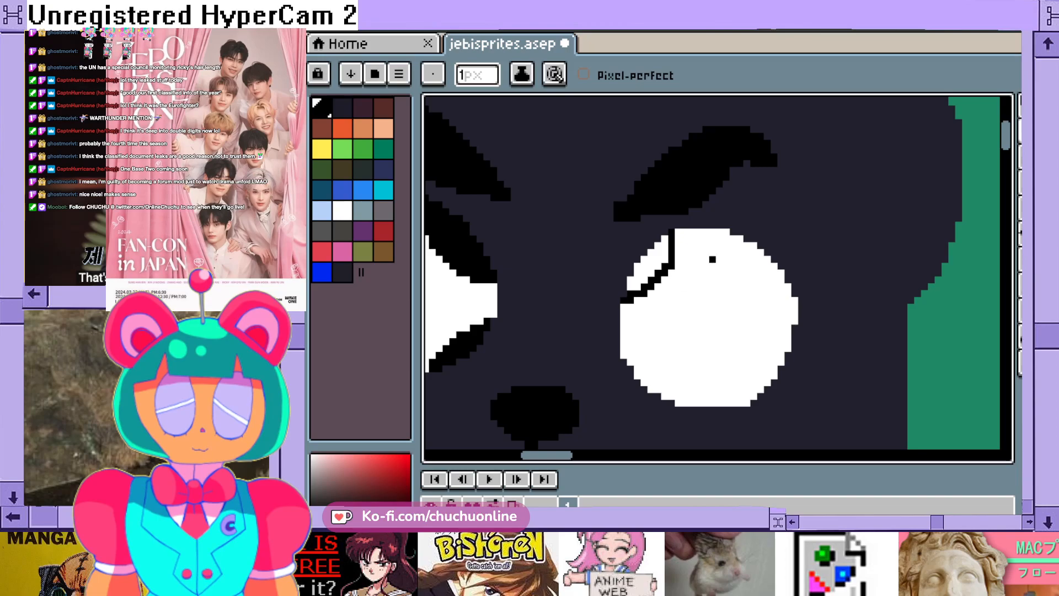
mouse_move(726, 235)
mouse_down()
mouse_move(727, 263)
mouse_move(747, 283)
mouse_move(795, 301)
mouse_up()
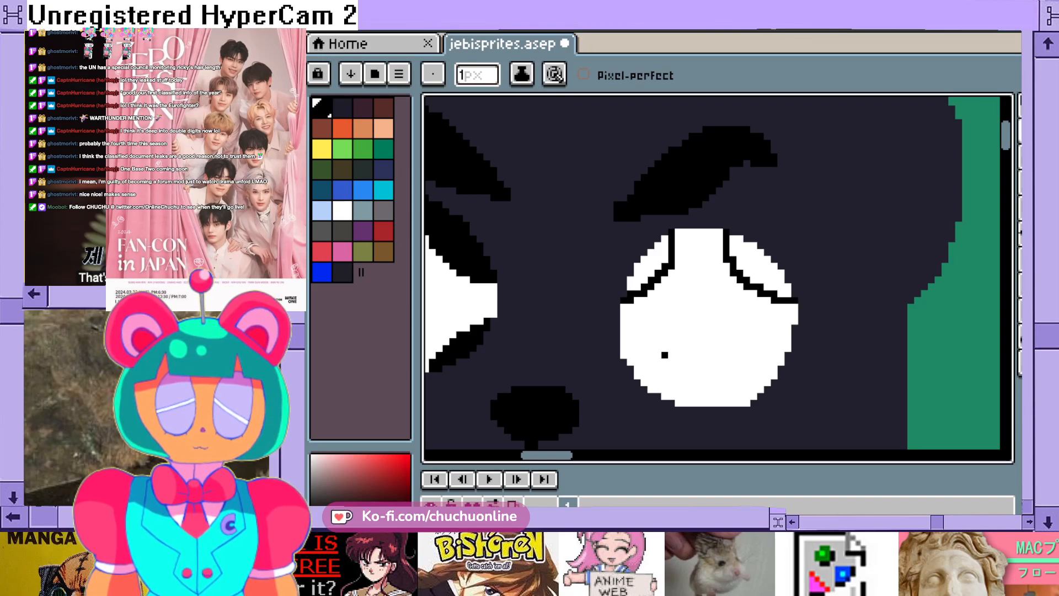
mouse_move(624, 348)
mouse_down()
mouse_move(652, 356)
mouse_move(671, 398)
mouse_up()
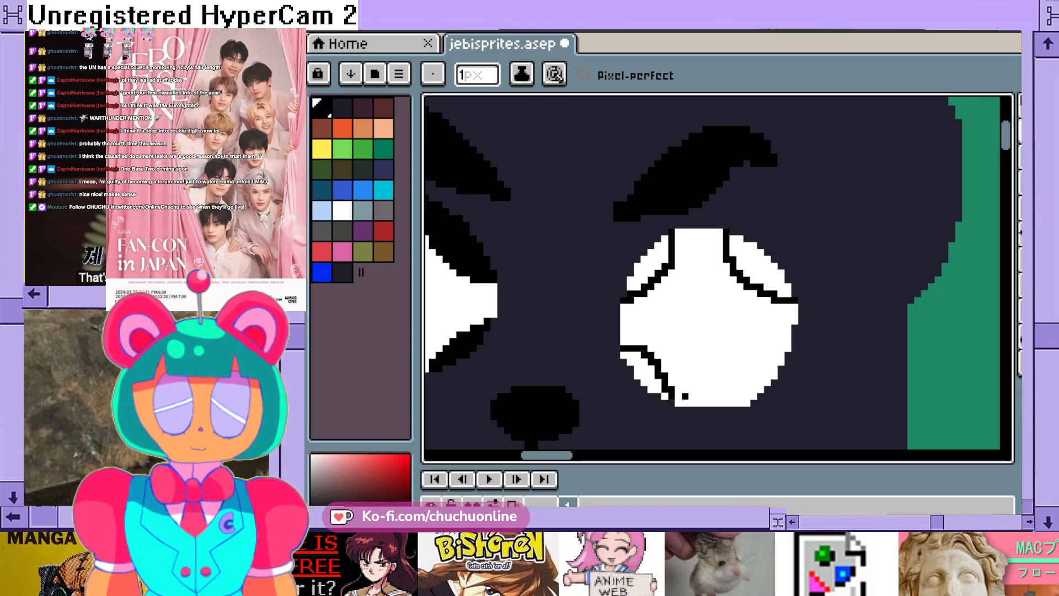
mouse_move(775, 355)
mouse_down()
mouse_move(780, 362)
mouse_move(746, 390)
mouse_up()
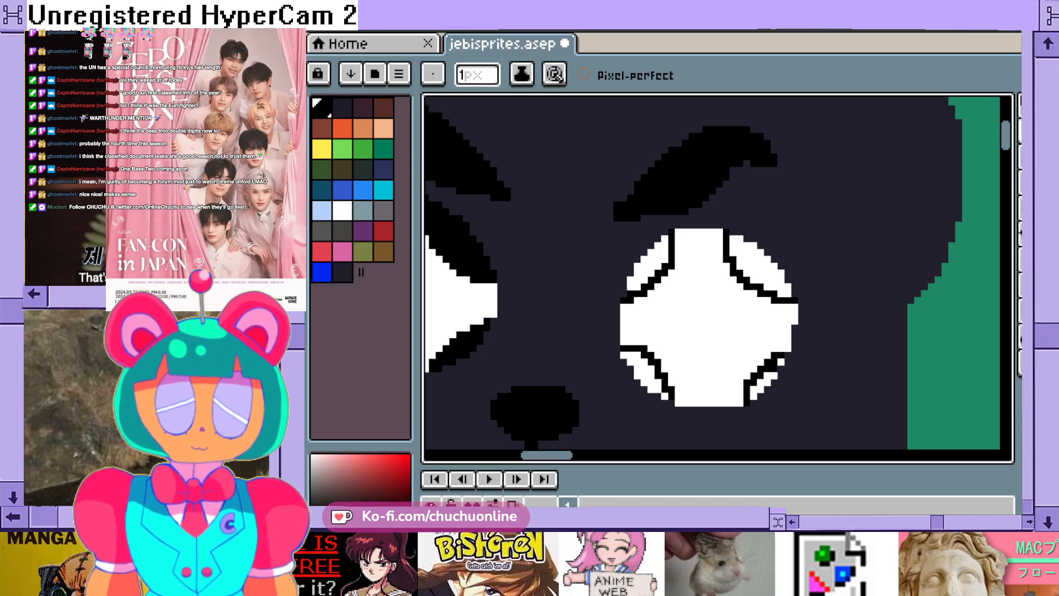
- Fill the four cut-off corners of the right-hand eye with black using the Paint Bucket, leaving a white four-pointed star
click(1020, 259)
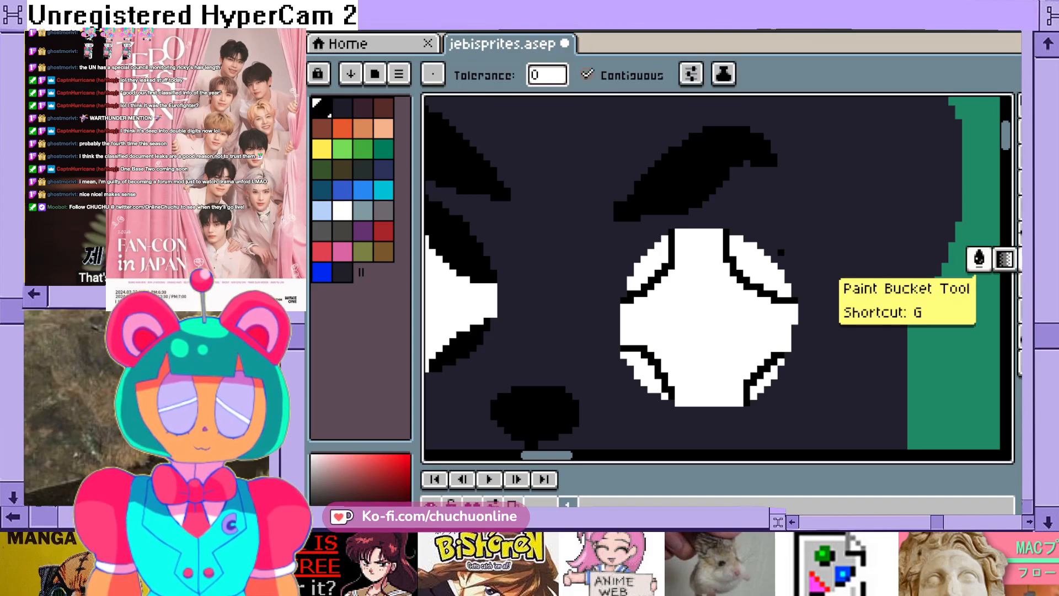
click(979, 258)
click(758, 259)
click(651, 260)
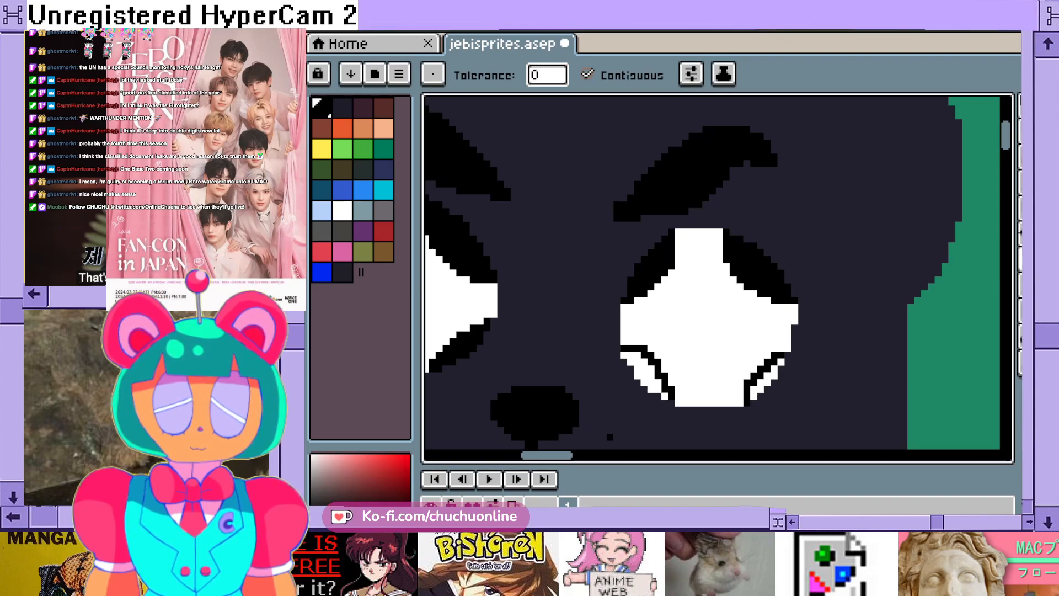
click(643, 375)
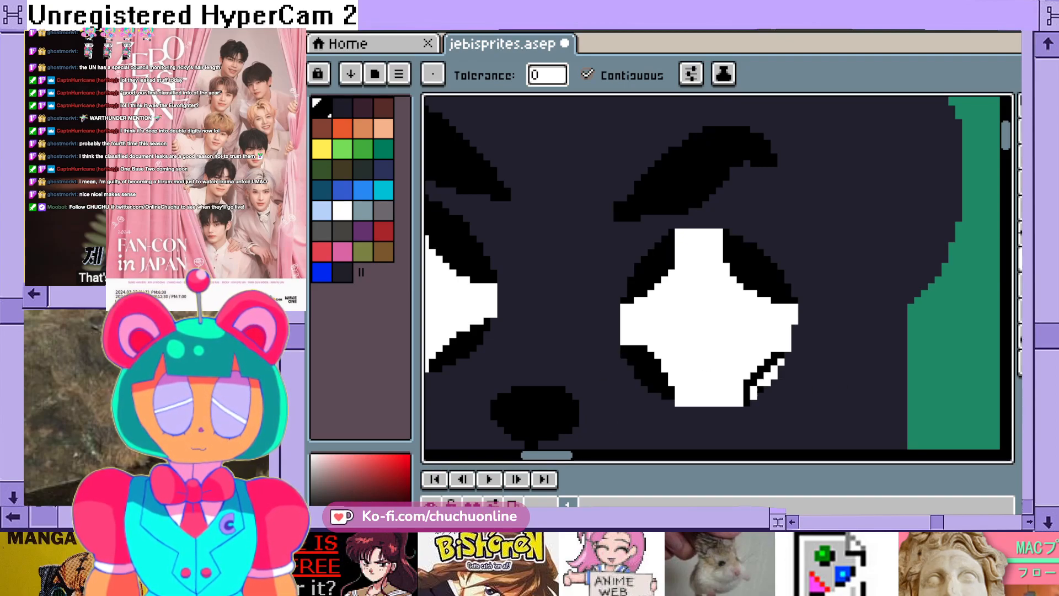
click(757, 389)
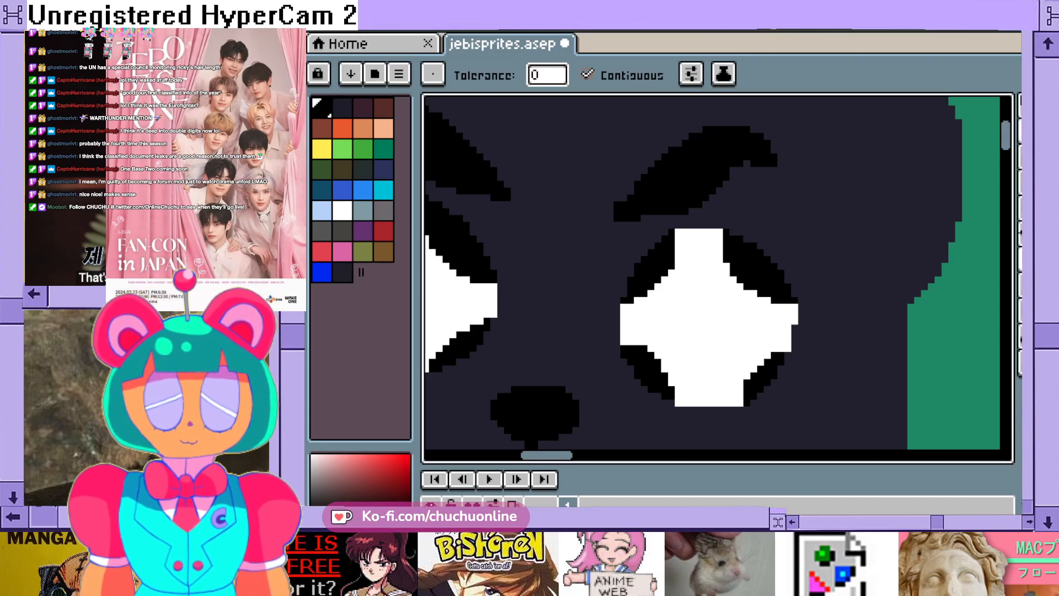
- Return to the 1 px Pencil and save the sprite file
key(b)
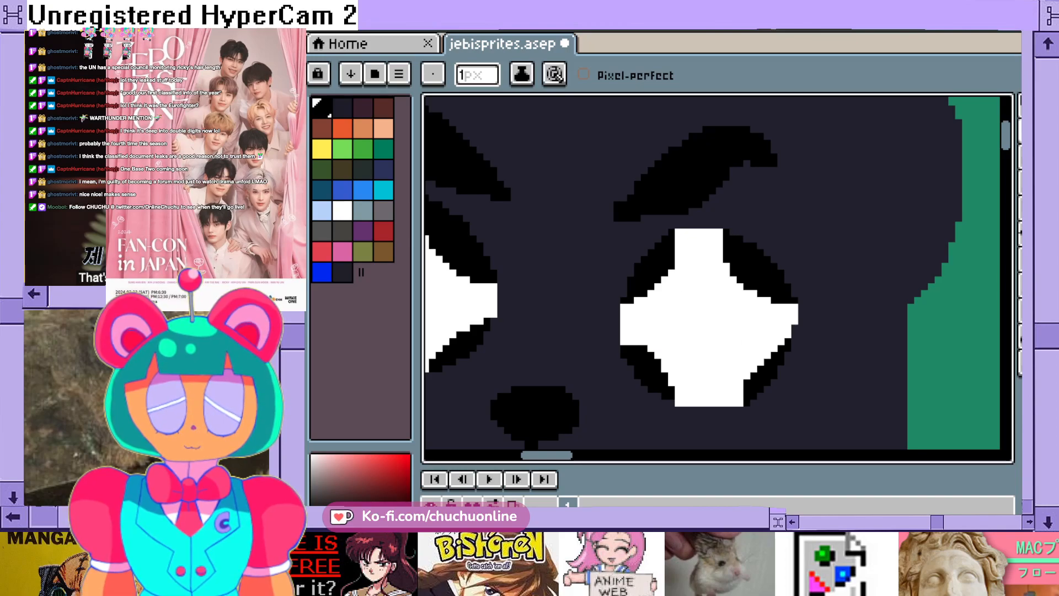
scroll(686, 389, down, 3)
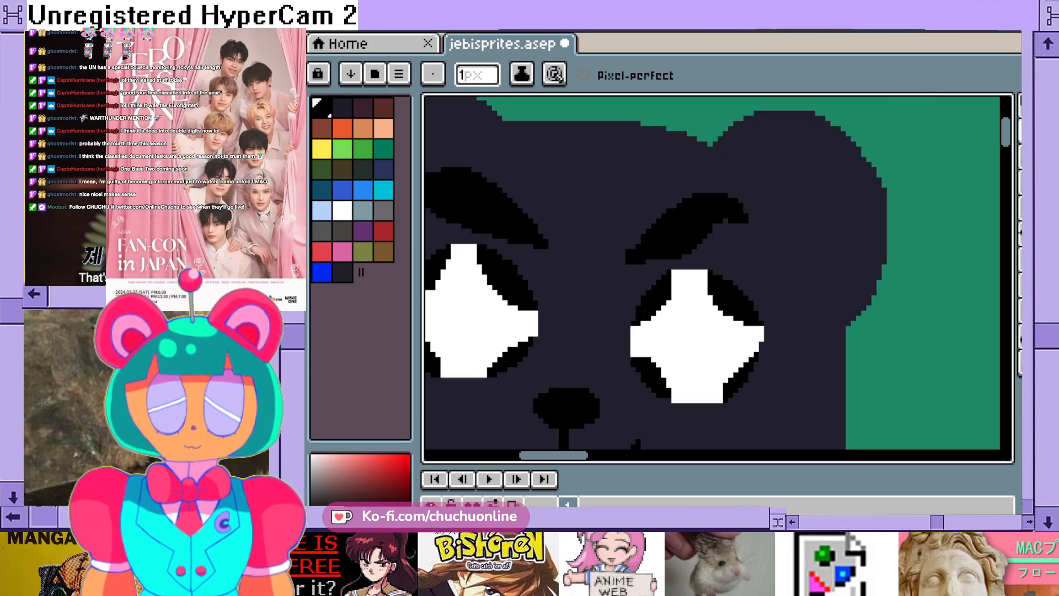
scroll(696, 390, up, 2)
scroll(701, 389, up, 2)
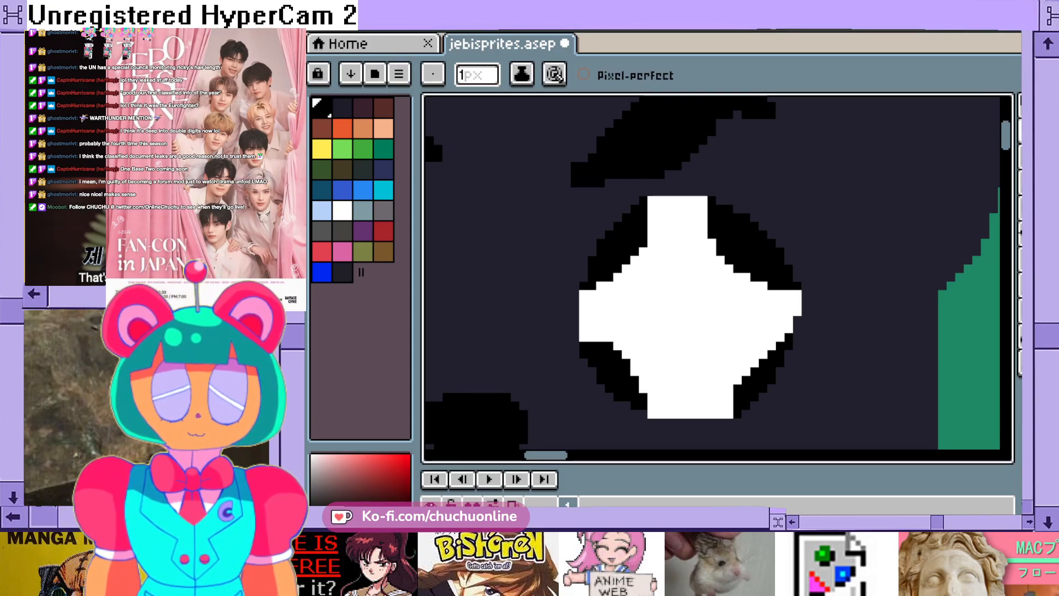
scroll(689, 196, down, 2)
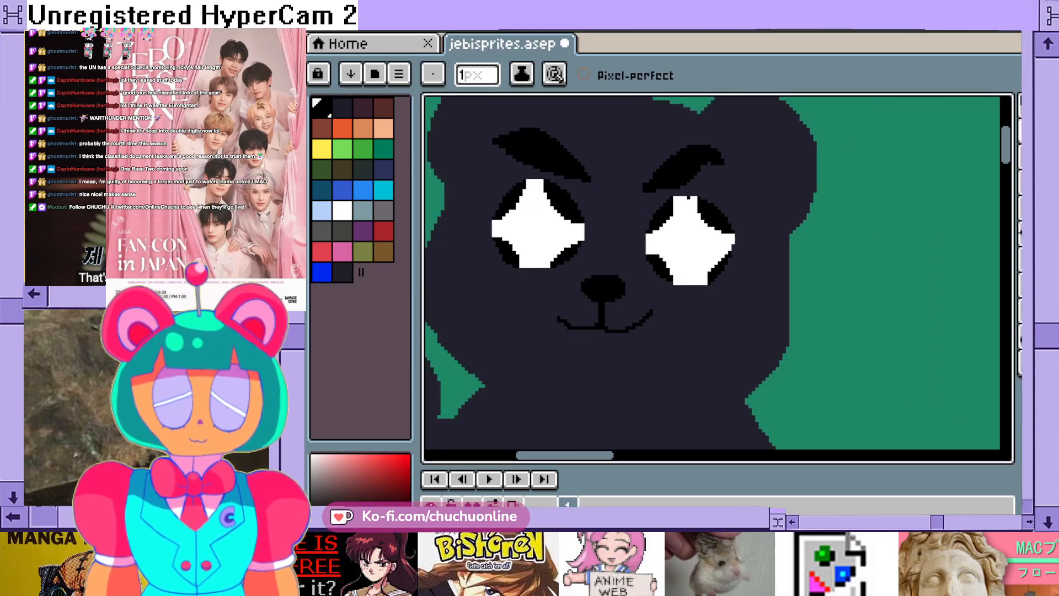
key(ctrl+s)
scroll(688, 198, down, 3)
scroll(663, 243, up, 4)
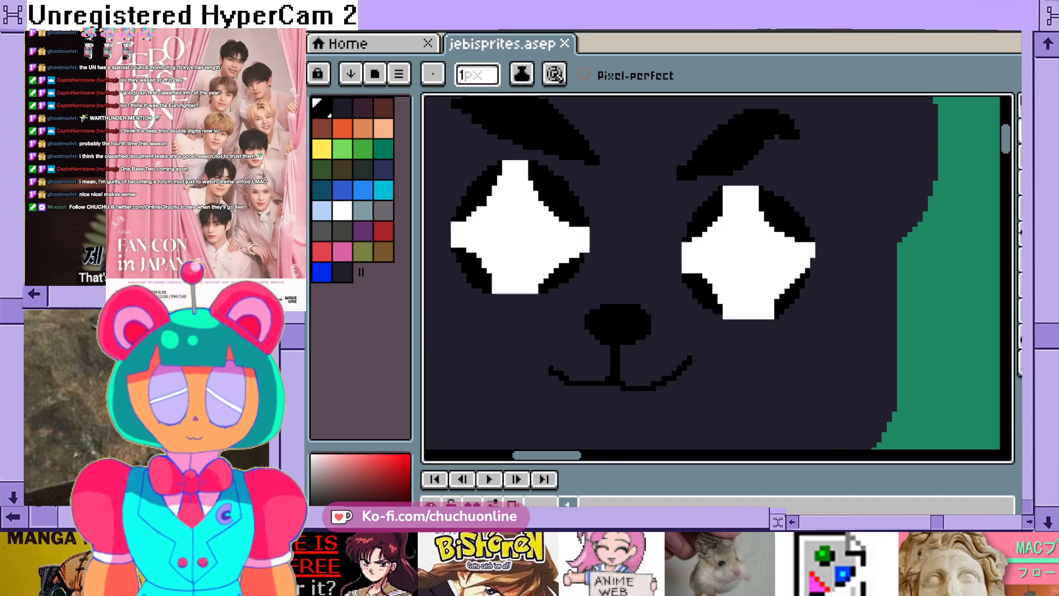
- Extend the left-hand end of the bear's mouth slightly outward and upward with a short 1 px black stroke
click(1030, 131)
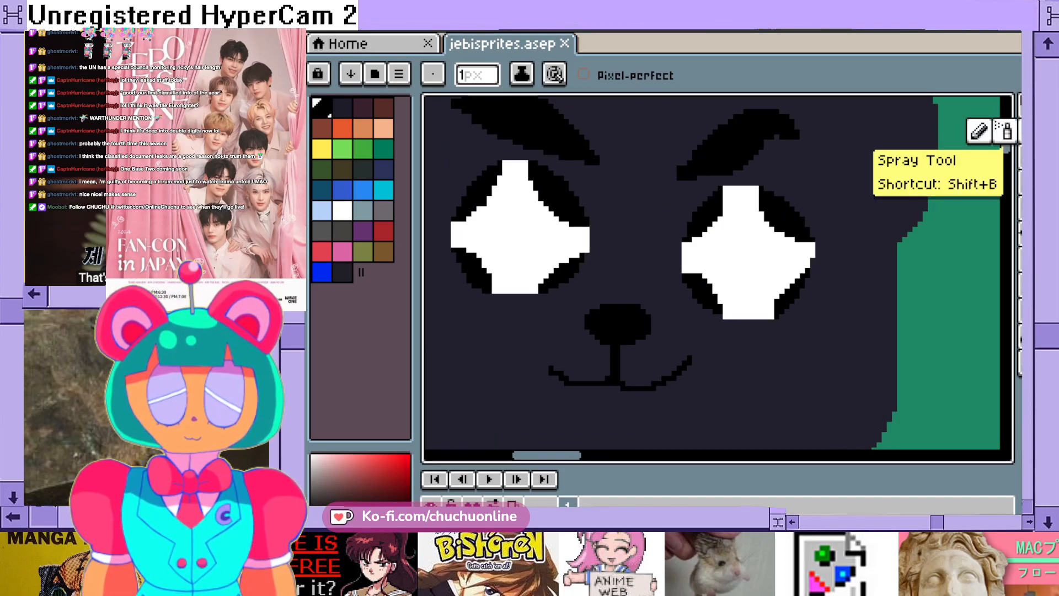
drag(546, 368, 546, 362)
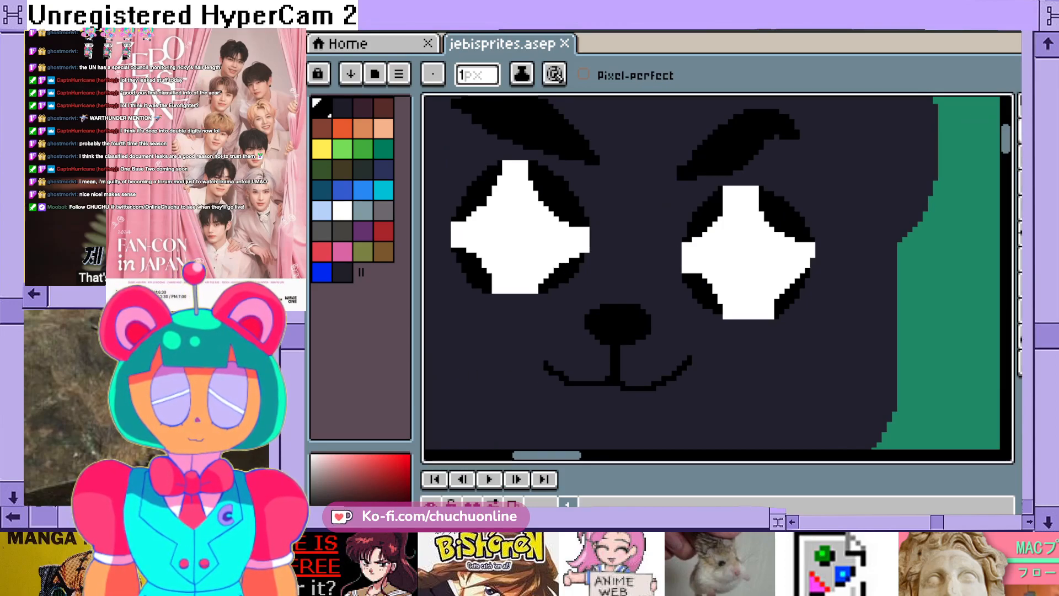
scroll(677, 253, down, 2)
scroll(690, 276, down, 2)
scroll(690, 276, up, 2)
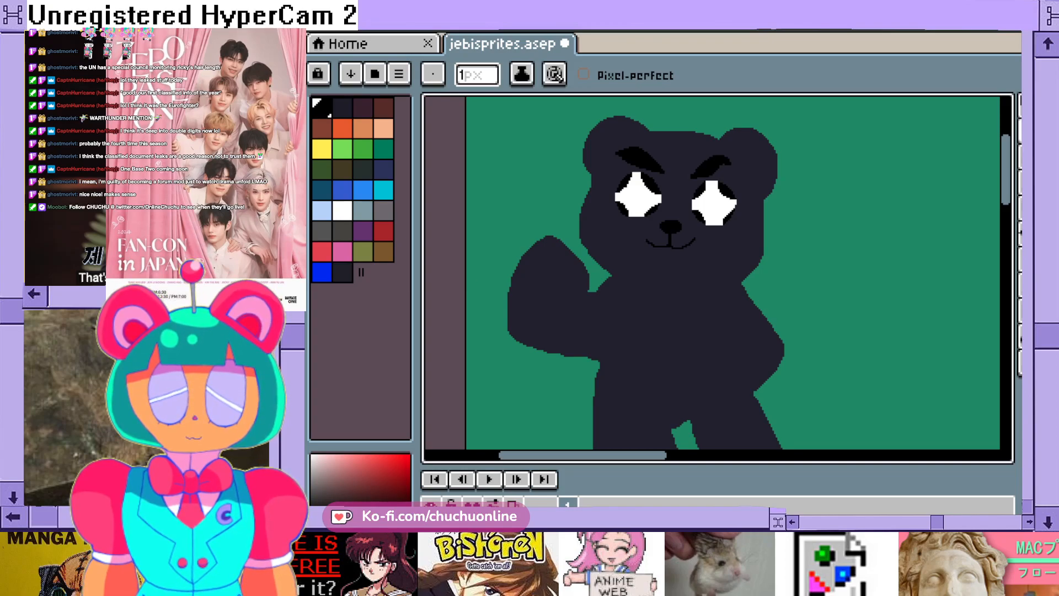
click(322, 273)
scroll(700, 349, up, 1)
scroll(699, 349, down, 2)
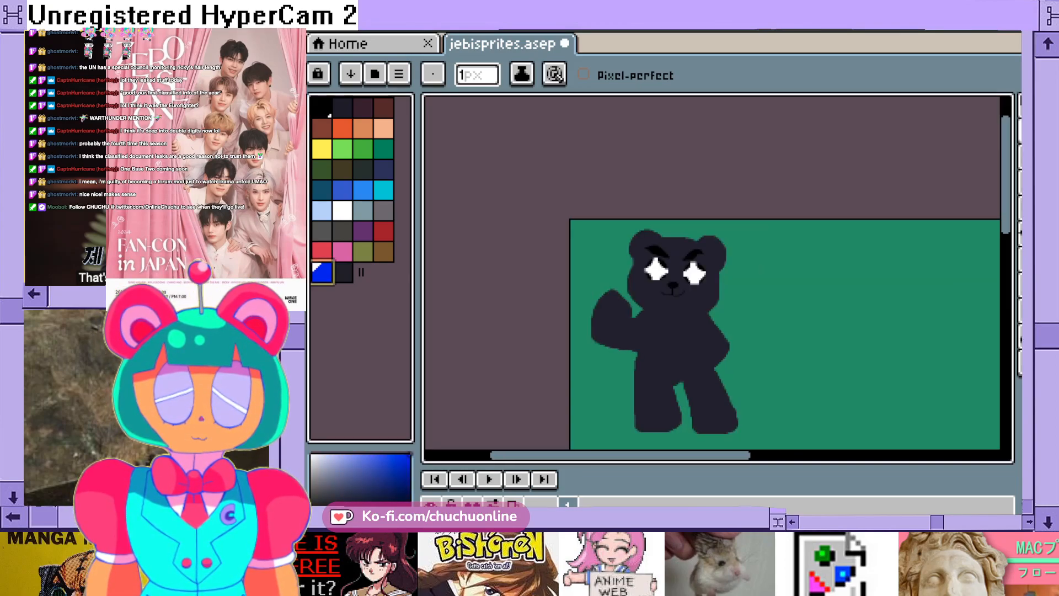
- Build out a rounded hip below the bear's right-hand elbow in the dark body colour with a 5 px brush
click(342, 273)
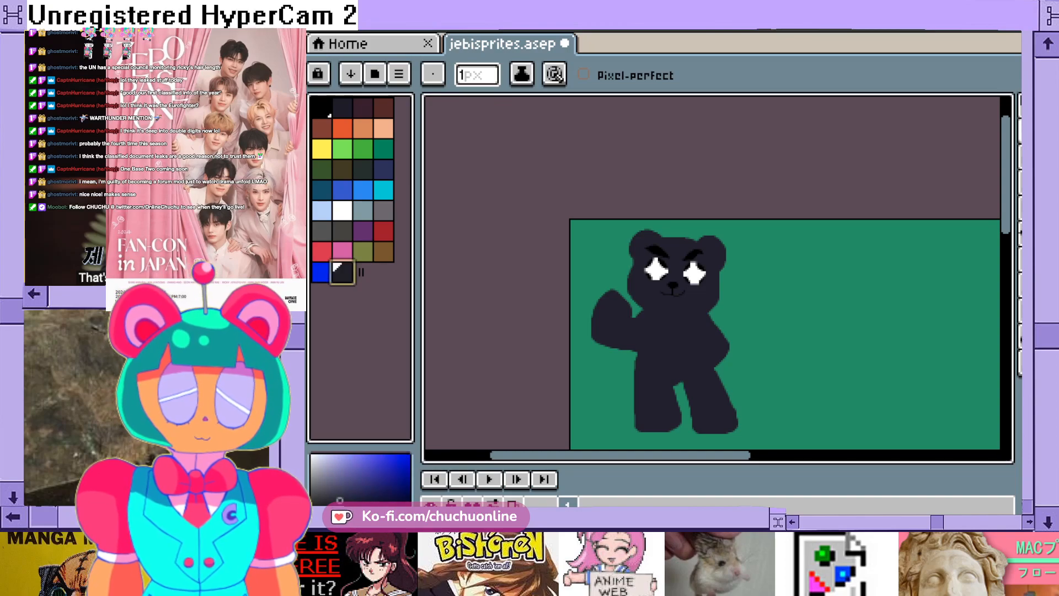
click(476, 76)
key(BackSpace)
text(5)
key(Return)
scroll(657, 359, up, 2)
scroll(568, 397, down, 1)
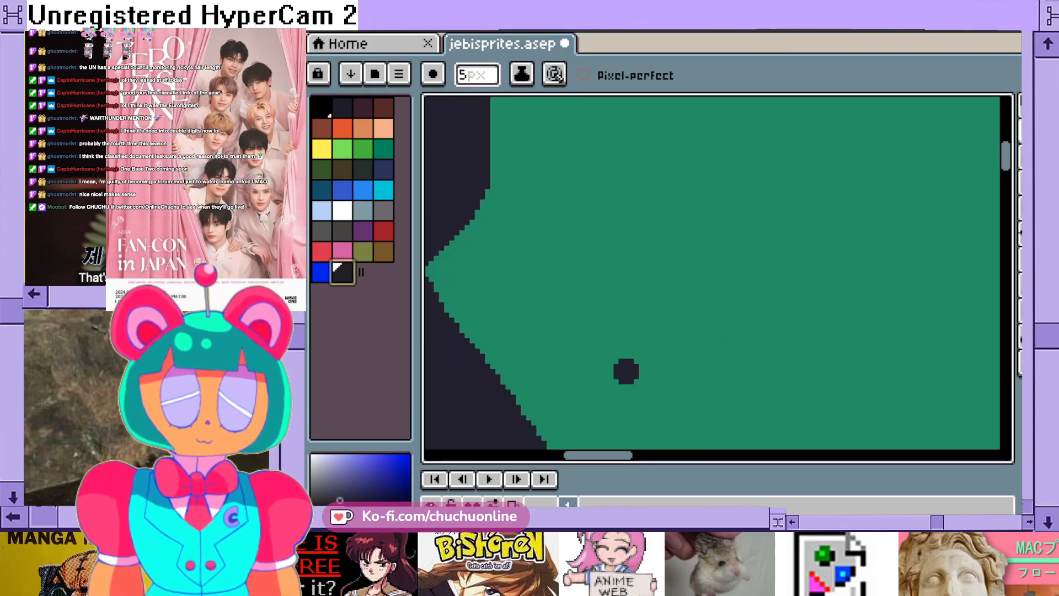
scroll(550, 228, up, 3)
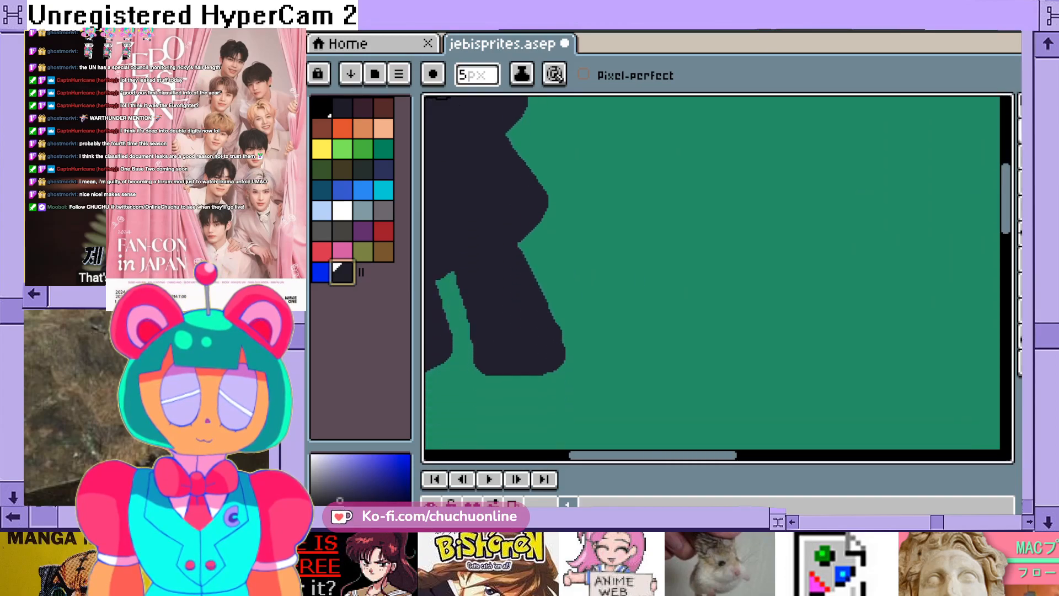
mouse_move(551, 206)
mouse_down()
mouse_move(557, 263)
mouse_move(544, 276)
mouse_move(543, 228)
mouse_move(549, 243)
mouse_move(519, 236)
mouse_up()
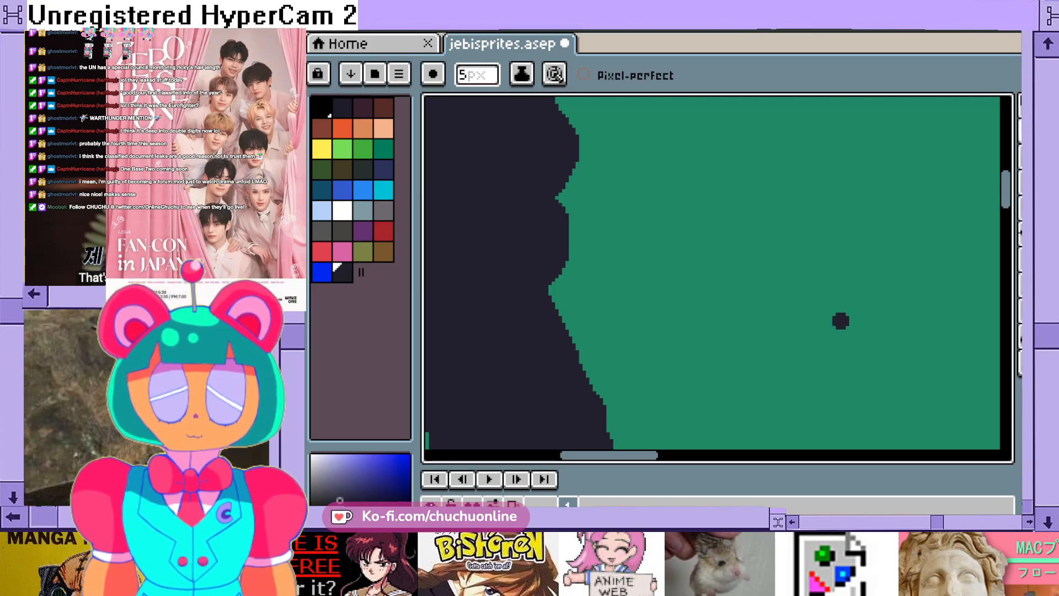
- Draw a curved base line and an inner-ear arc on the bear's left-hand ear in blue with a 1 px brush
click(1029, 131)
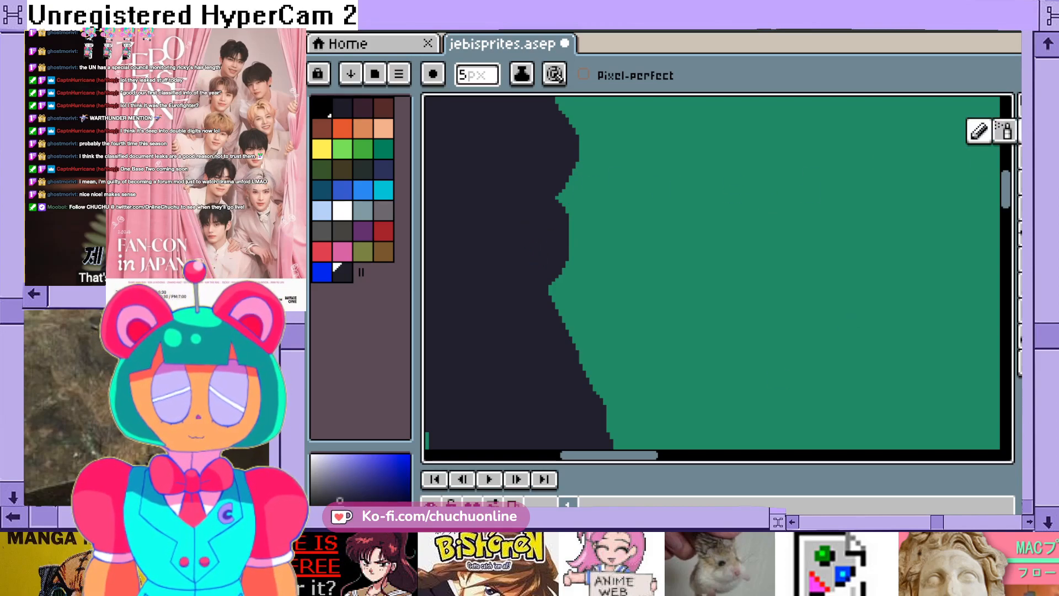
click(477, 75)
key(BackSpace)
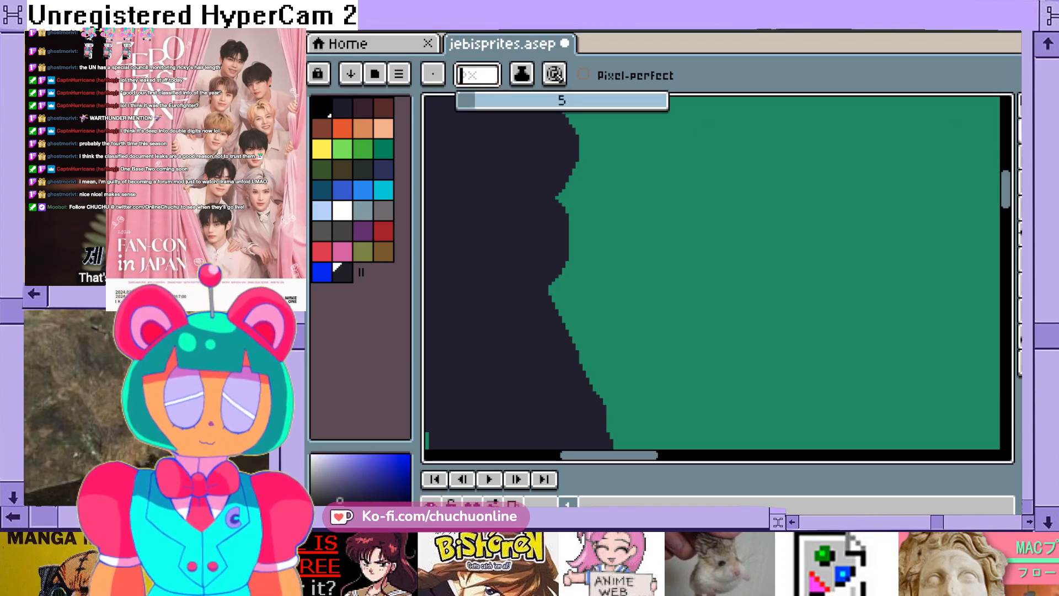
text(1)
key(Return)
scroll(581, 252, down, 3)
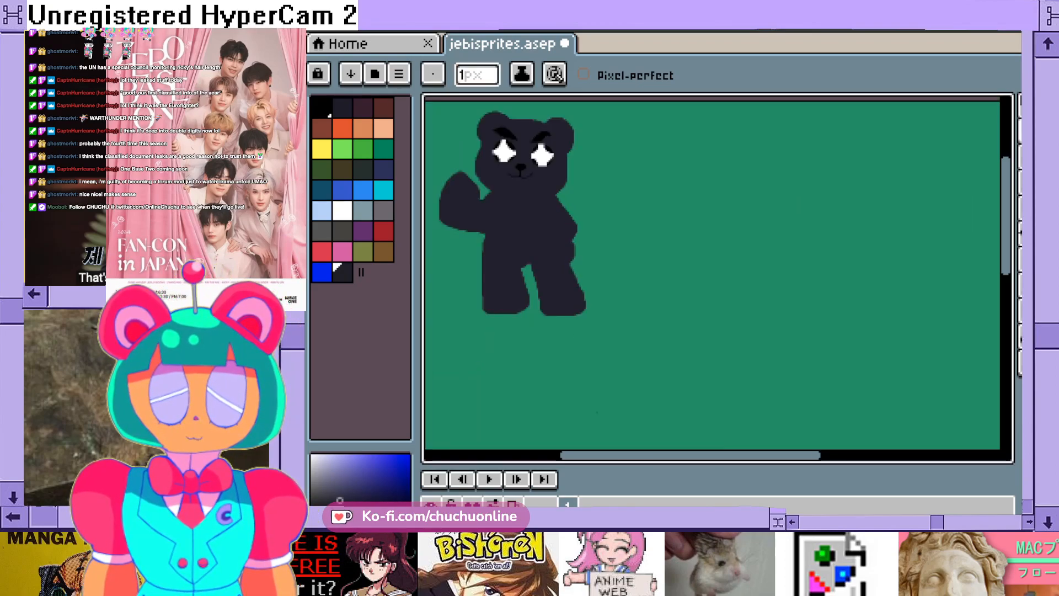
scroll(581, 252, up, 2)
scroll(569, 148, up, 1)
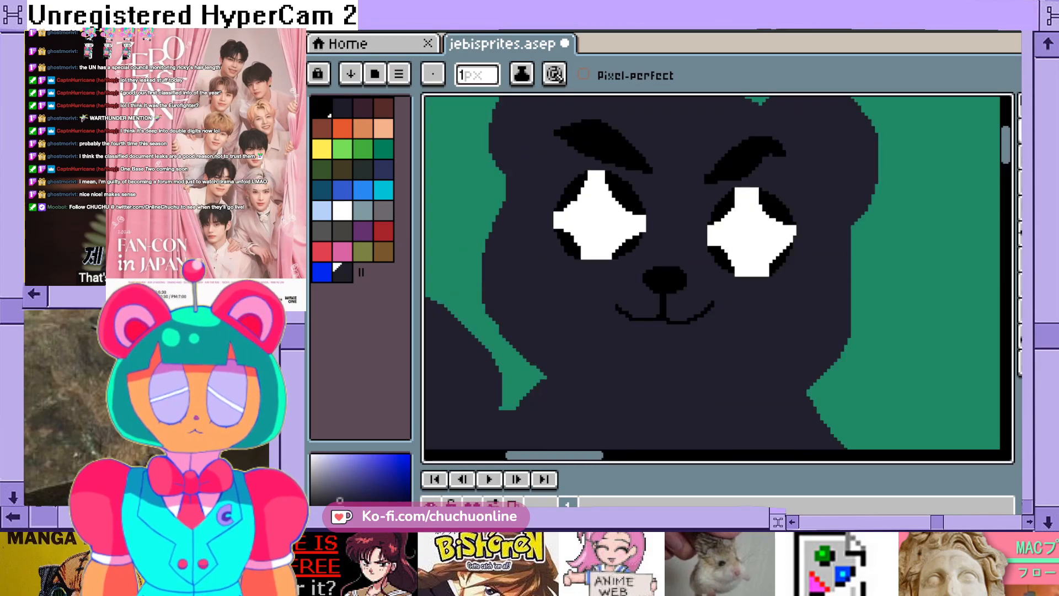
click(322, 273)
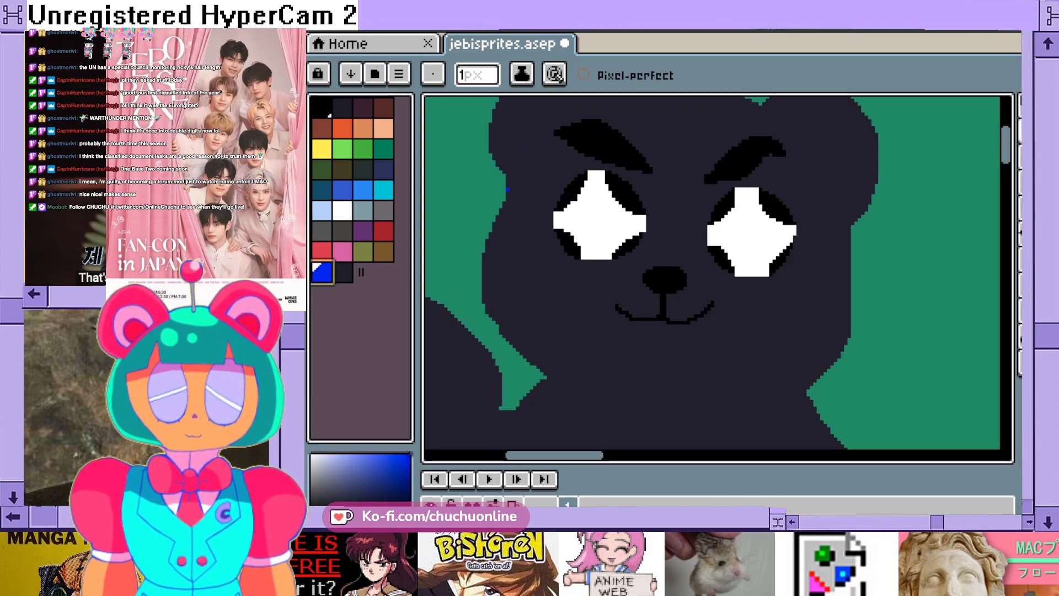
scroll(534, 197, up, 2)
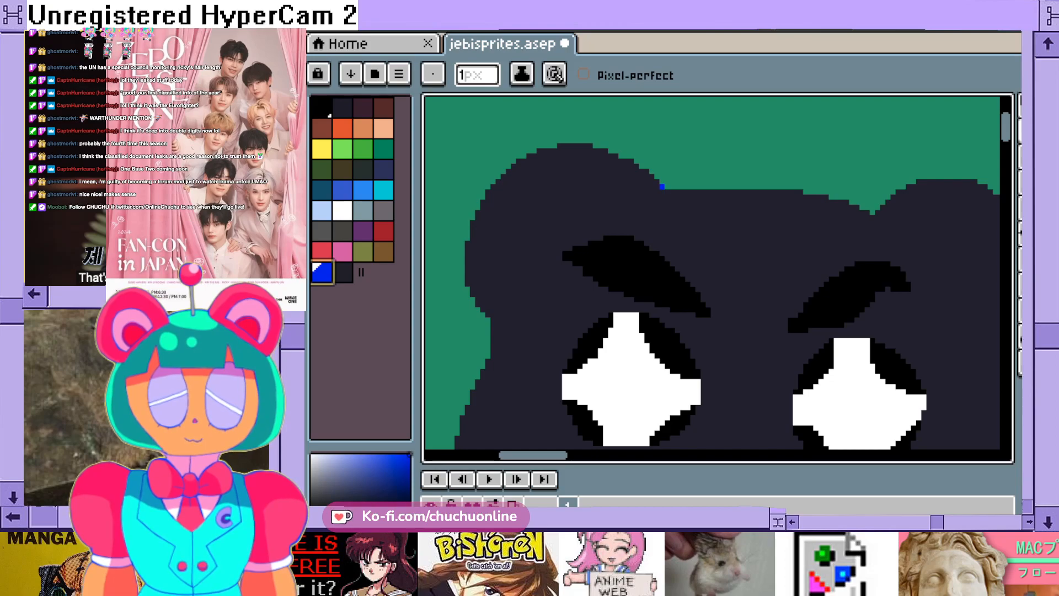
mouse_move(620, 197)
mouse_down()
mouse_move(555, 233)
mouse_move(497, 314)
mouse_up()
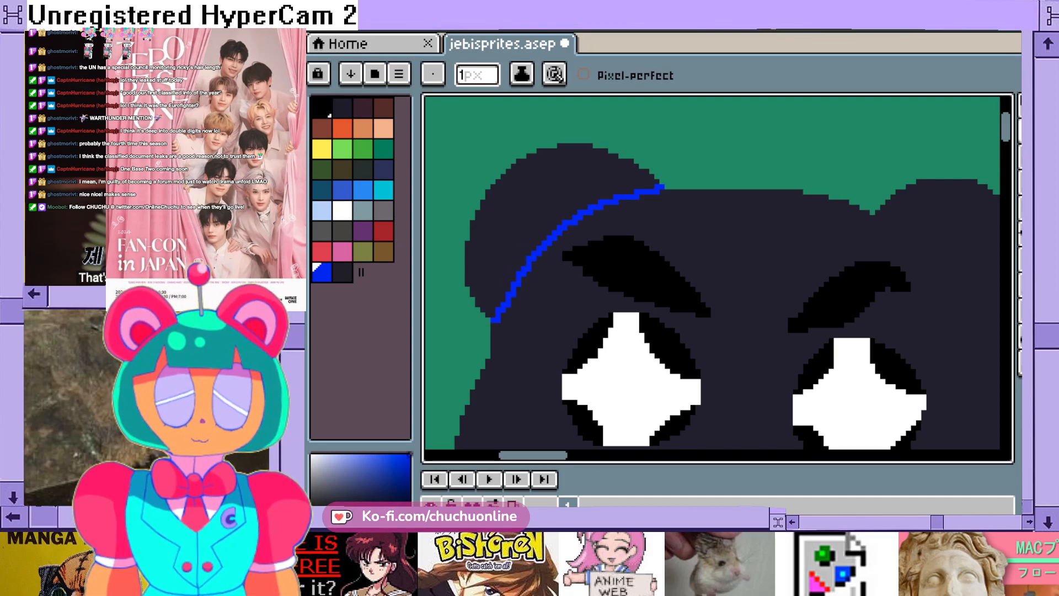
mouse_move(513, 230)
mouse_down()
mouse_move(555, 187)
mouse_move(607, 193)
mouse_up()
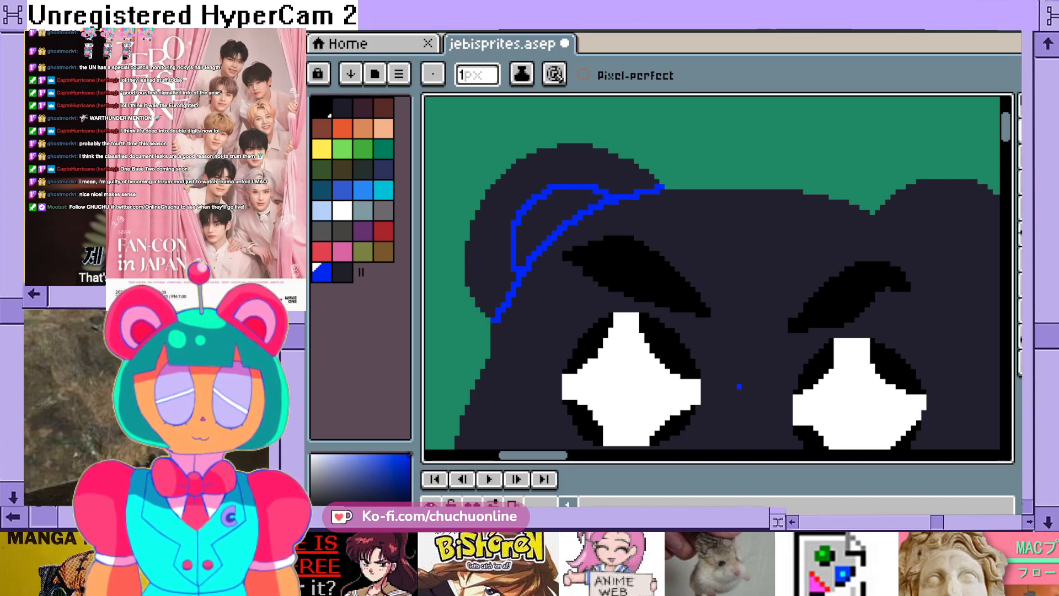
- Draw a matching blue base curve and inner-ear arc on the bear's right-hand ear
drag(533, 455, 575, 456)
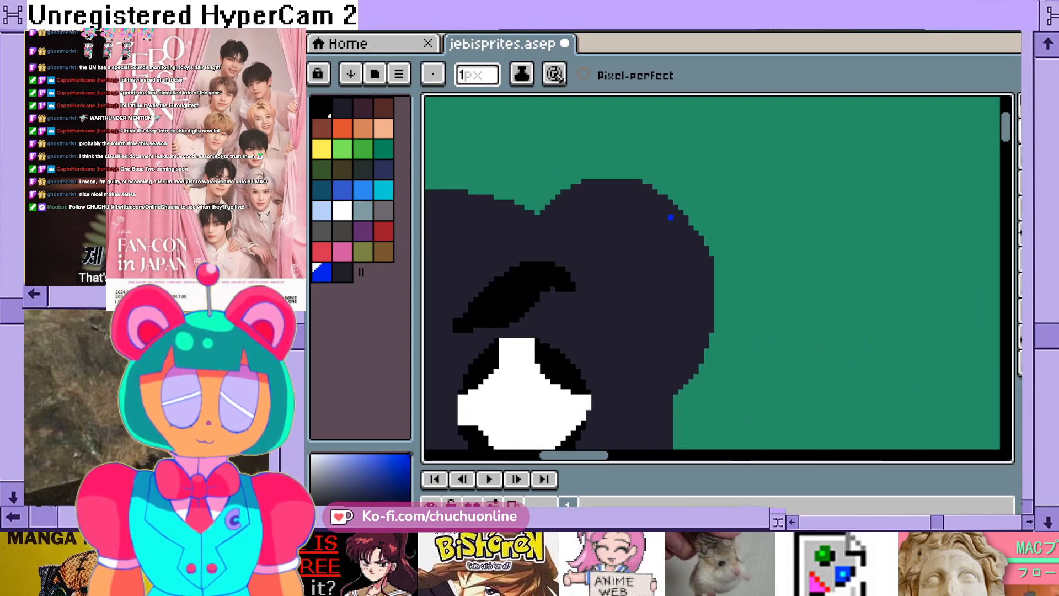
mouse_move(543, 217)
mouse_down()
mouse_move(629, 290)
mouse_move(662, 341)
mouse_move(671, 393)
mouse_up()
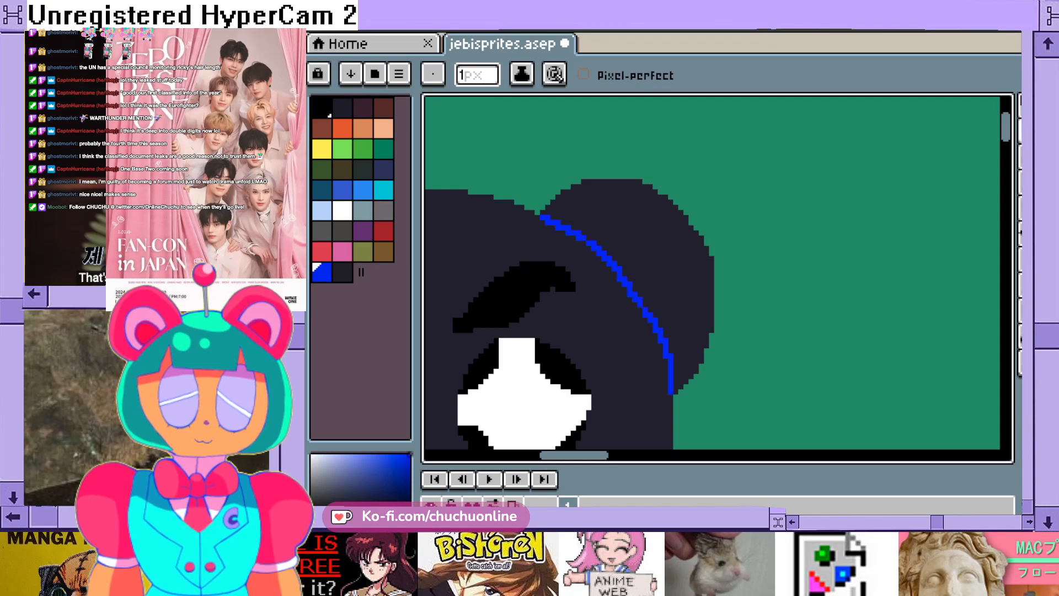
mouse_move(595, 227)
mouse_down()
mouse_move(642, 225)
mouse_move(668, 257)
mouse_move(666, 324)
mouse_up()
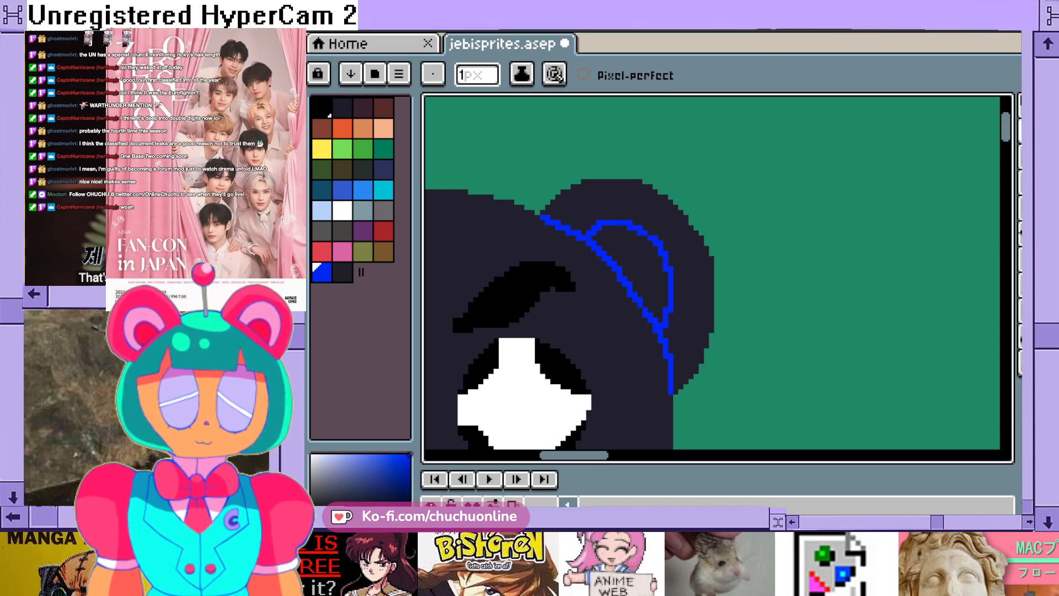
- Trace the outer edge of the left-hand ear with a 1 px blue outline down to where it meets the head
scroll(586, 294, down, 3)
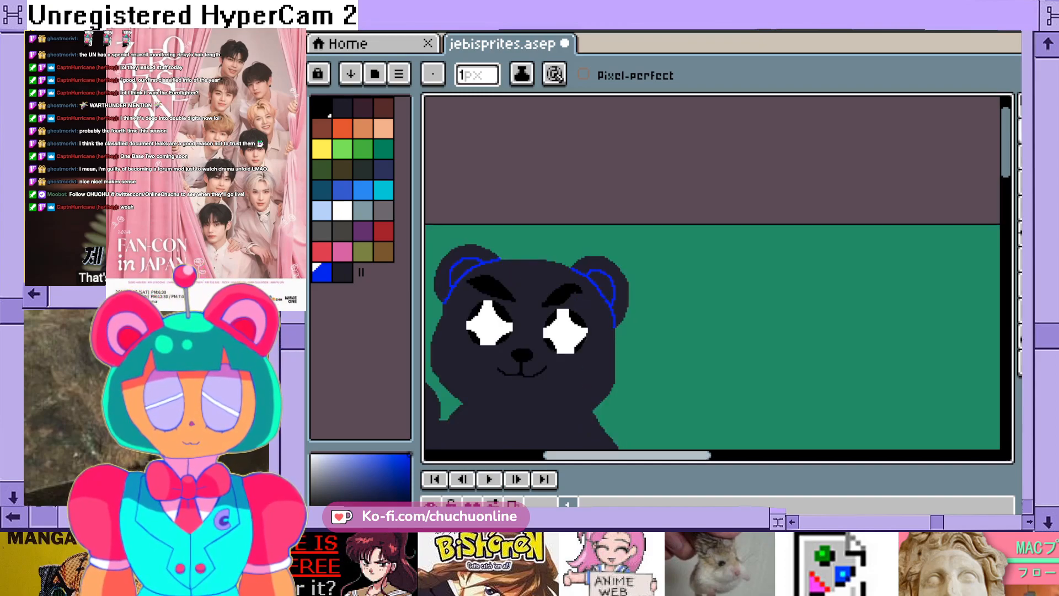
drag(611, 455, 575, 455)
scroll(599, 265, up, 3)
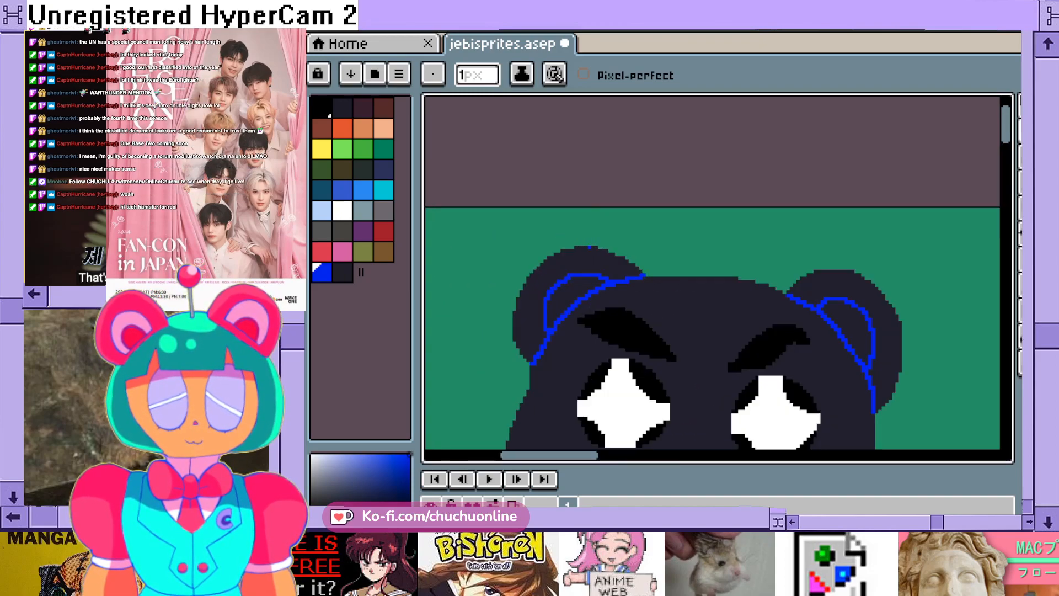
click(690, 278)
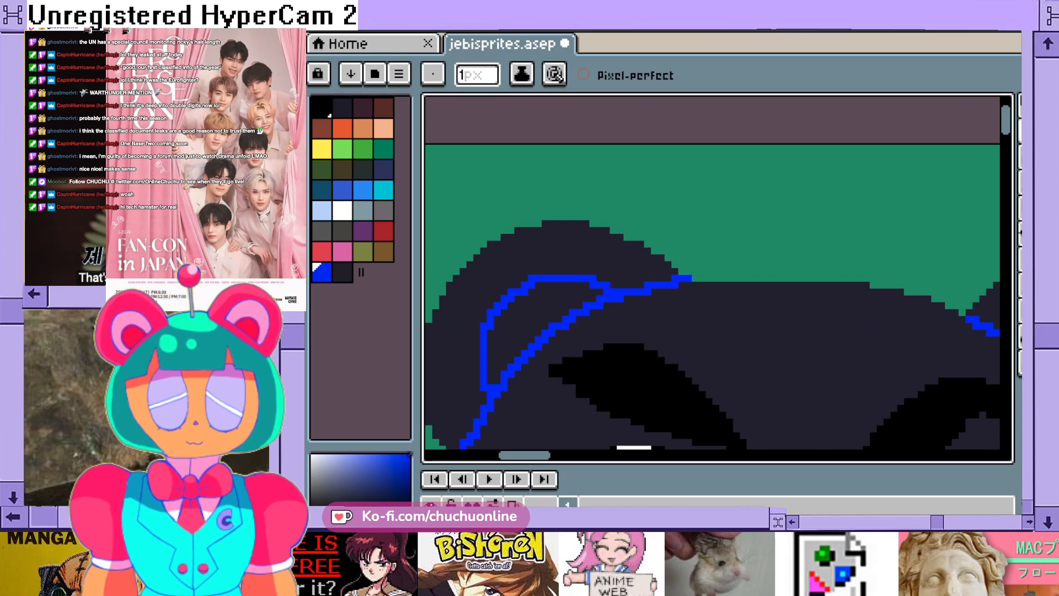
mouse_move(665, 254)
mouse_down()
mouse_move(600, 224)
mouse_move(512, 226)
mouse_move(442, 284)
mouse_move(435, 319)
mouse_up()
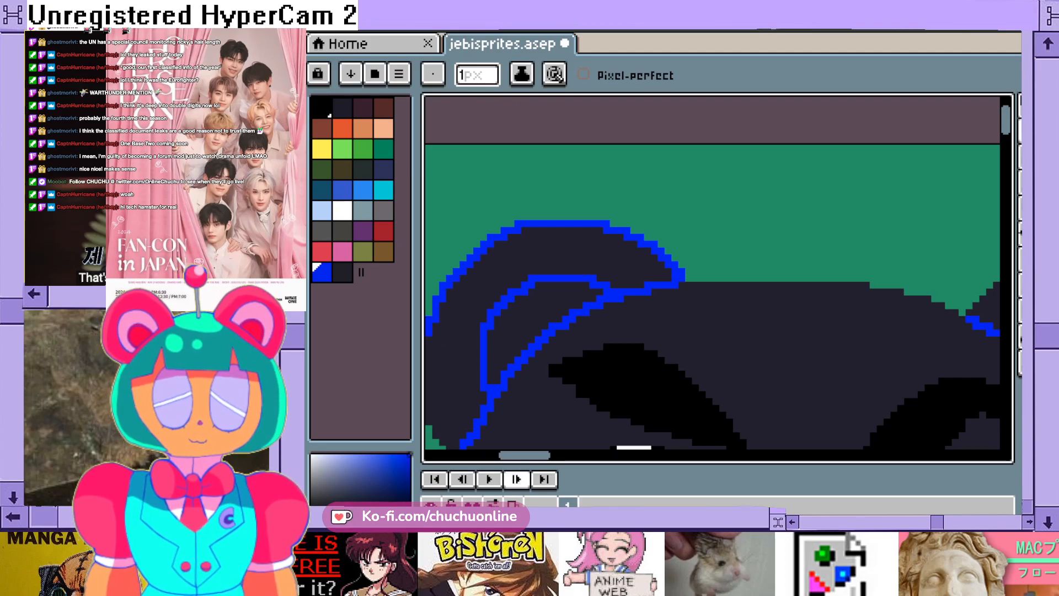
drag(520, 455, 514, 455)
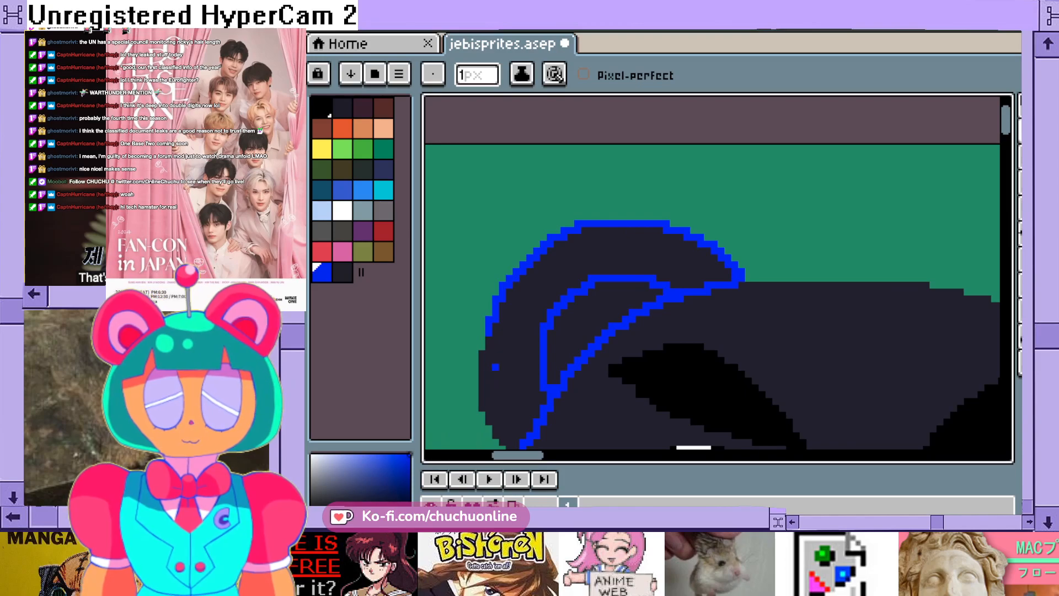
mouse_move(485, 338)
mouse_down()
mouse_move(475, 403)
mouse_move(501, 443)
mouse_up()
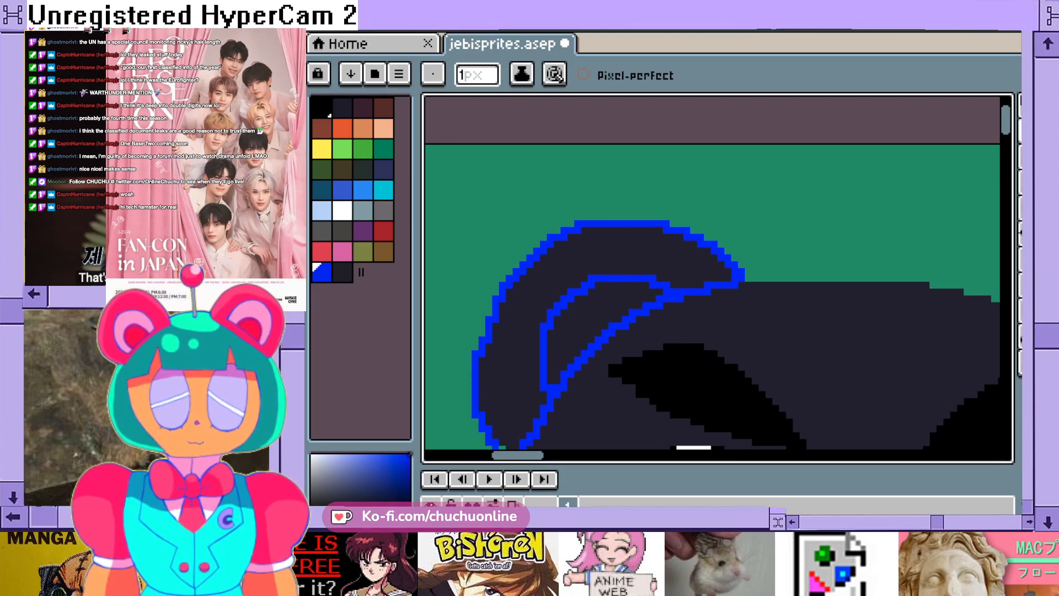
drag(1006, 120, 1006, 126)
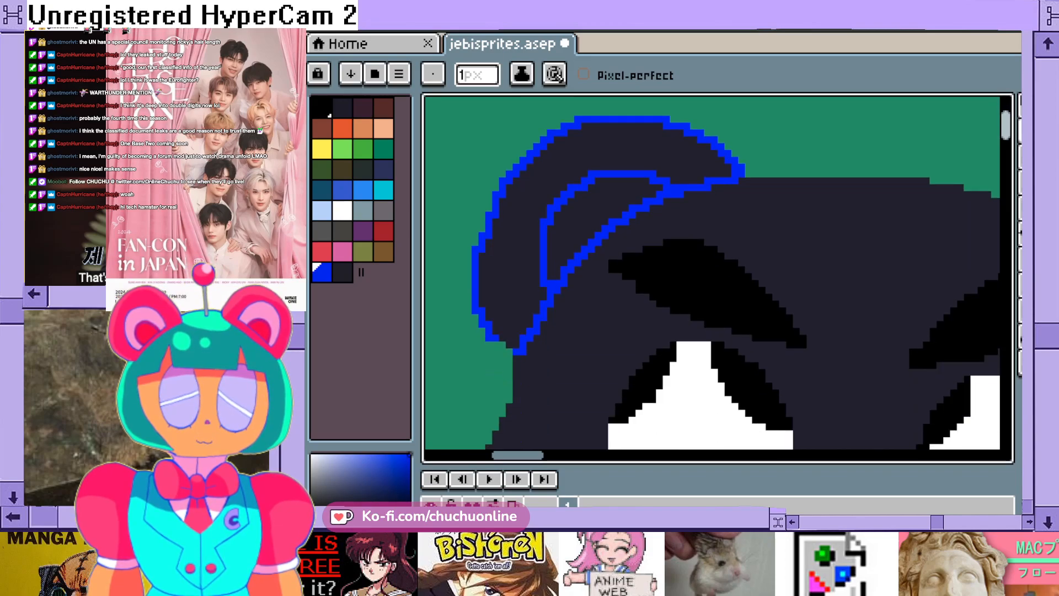
- Close the lower tip of the left-hand ear outline and trace the top of the head between the ears in blue
drag(509, 351, 502, 358)
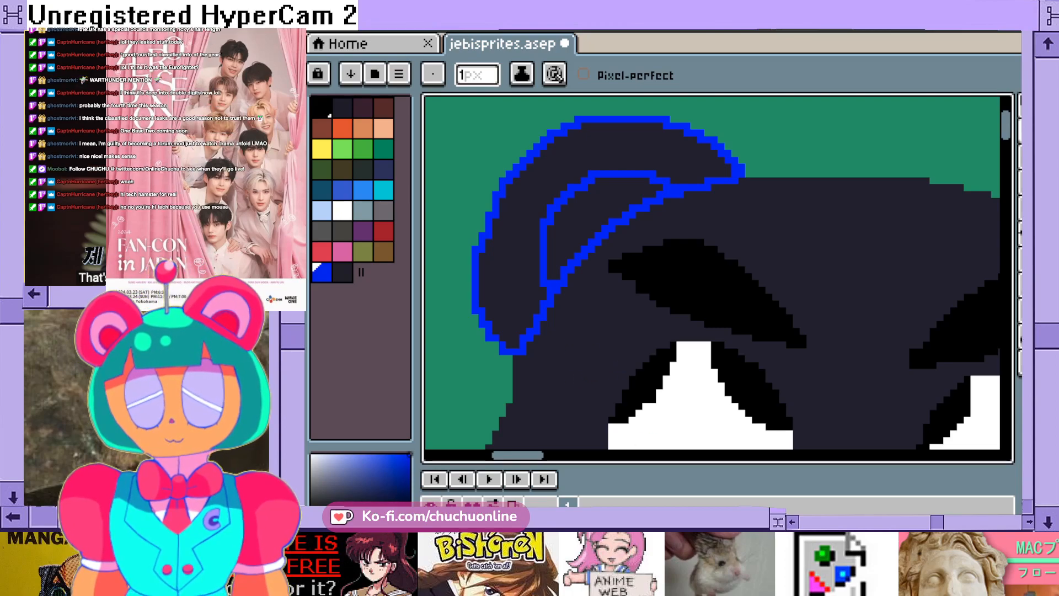
scroll(541, 392, right, 5)
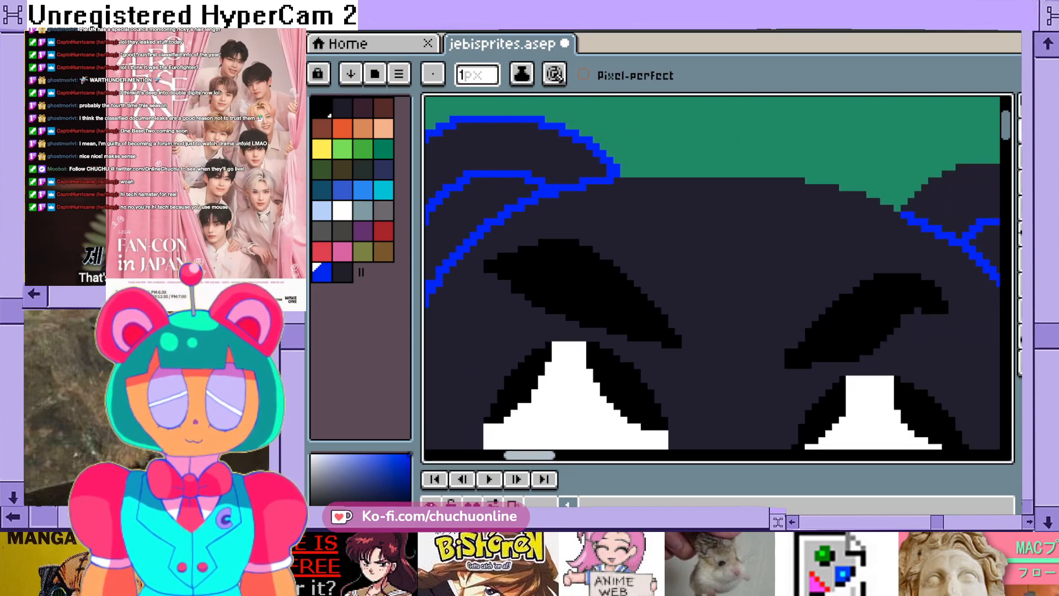
mouse_move(589, 175)
mouse_down()
mouse_move(789, 180)
mouse_move(865, 209)
mouse_up()
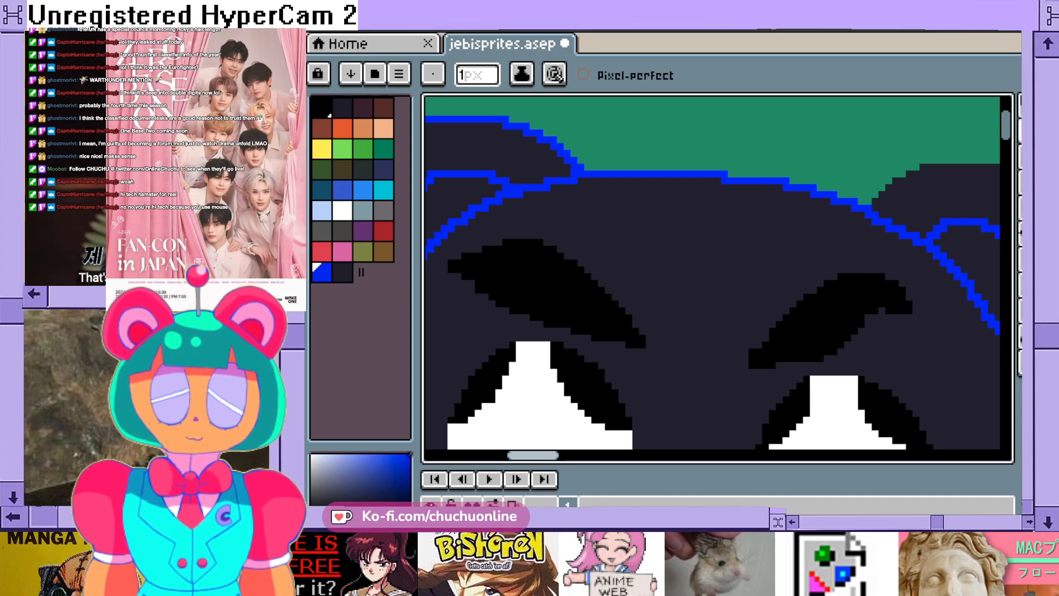
- Trace the outer edge of the right-hand ear with a 1 px blue outline from the head's top down to its side
drag(534, 455, 562, 455)
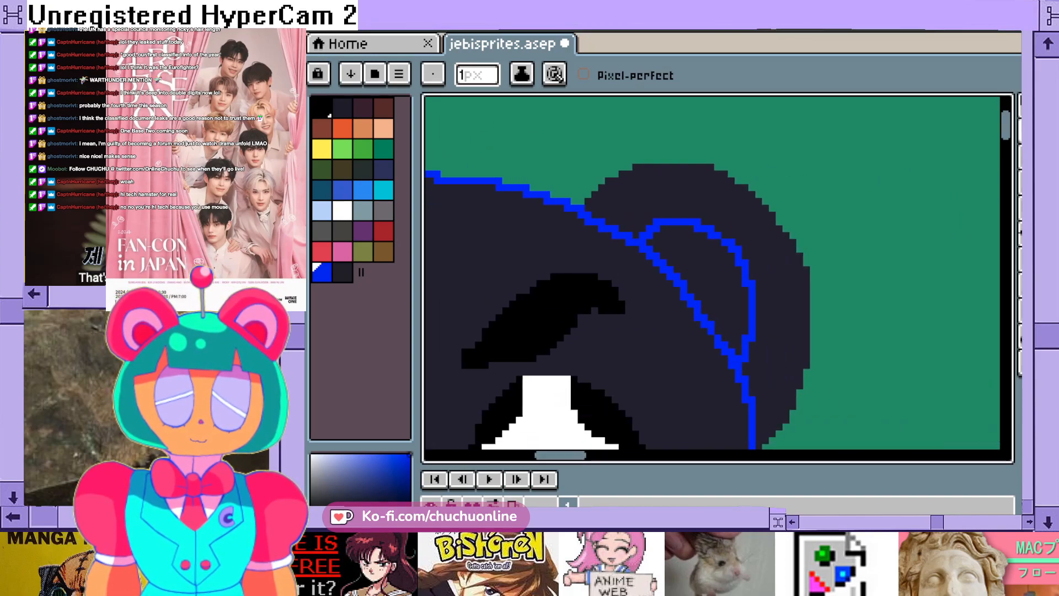
mouse_move(581, 202)
mouse_down()
mouse_move(620, 164)
mouse_move(698, 160)
mouse_move(723, 166)
mouse_move(772, 210)
mouse_move(813, 293)
mouse_move(813, 367)
mouse_move(771, 441)
mouse_up()
drag(1006, 127, 1007, 131)
click(759, 367)
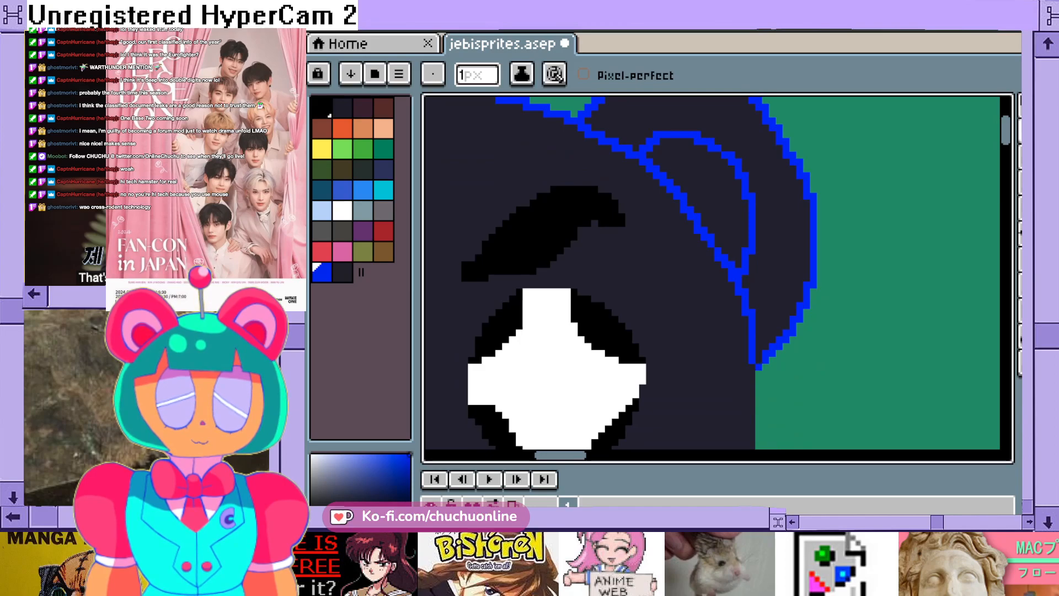
drag(1006, 130, 1006, 117)
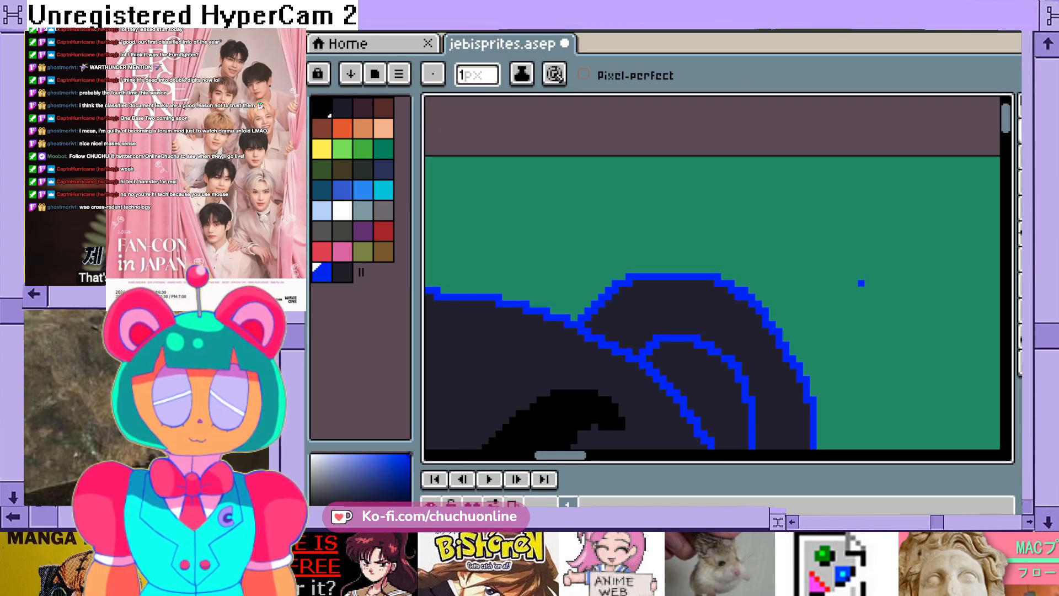
drag(1006, 118, 1007, 142)
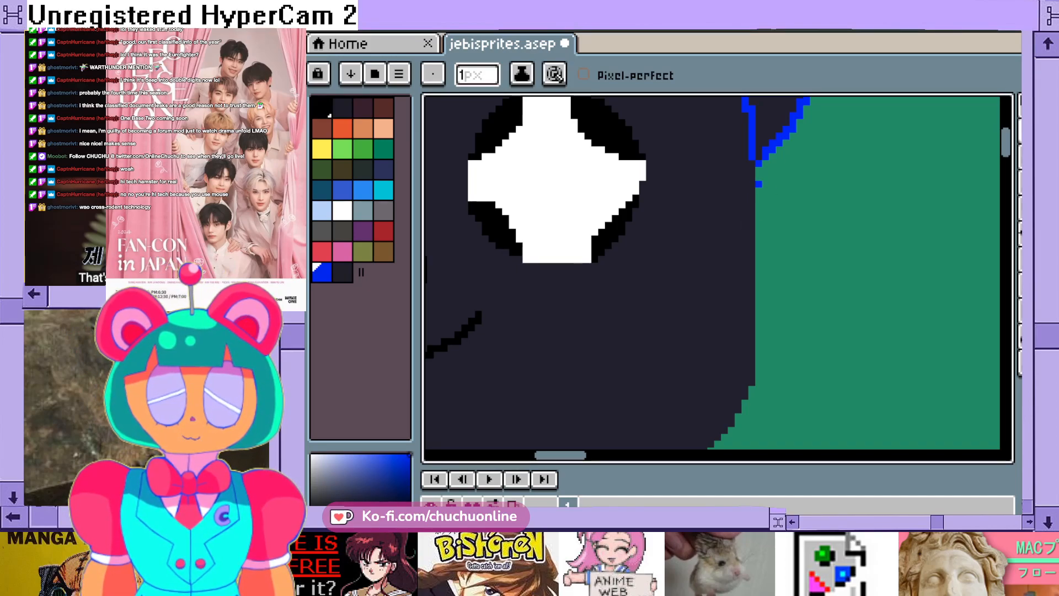
drag(758, 162, 759, 371)
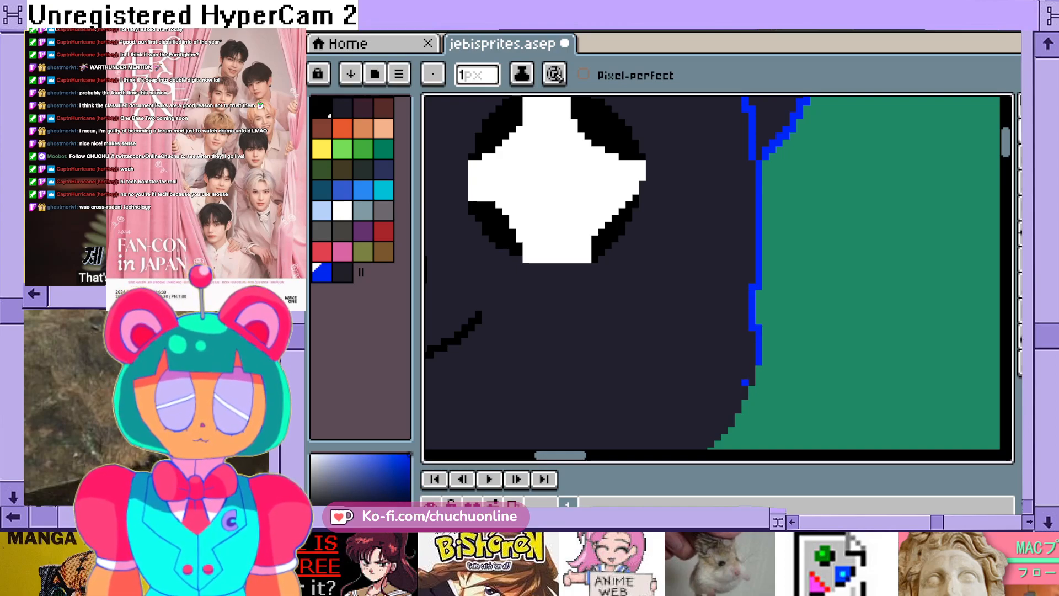
click(765, 178)
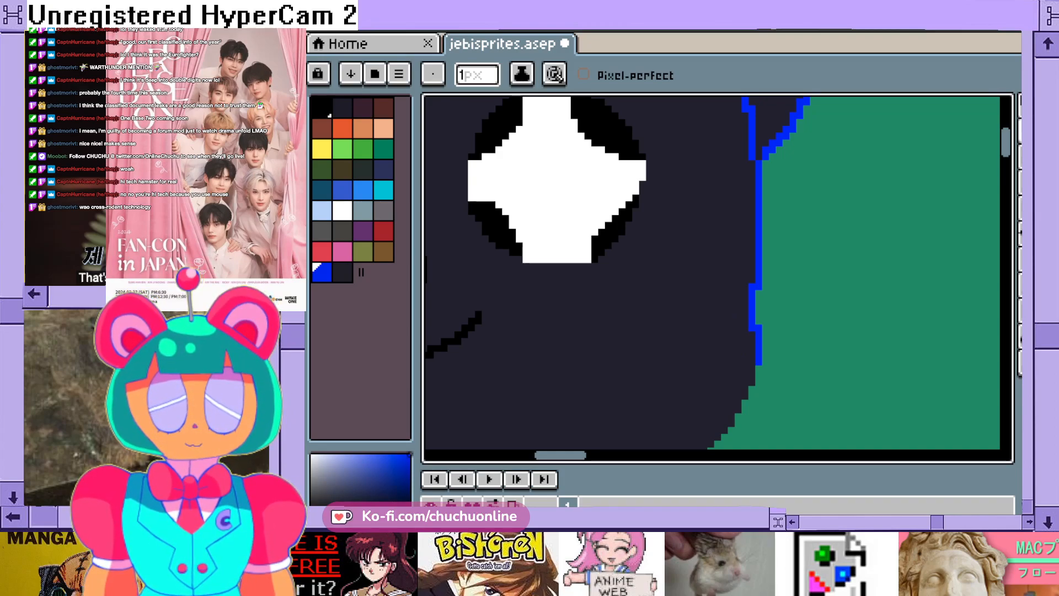
key(ctrl+z)
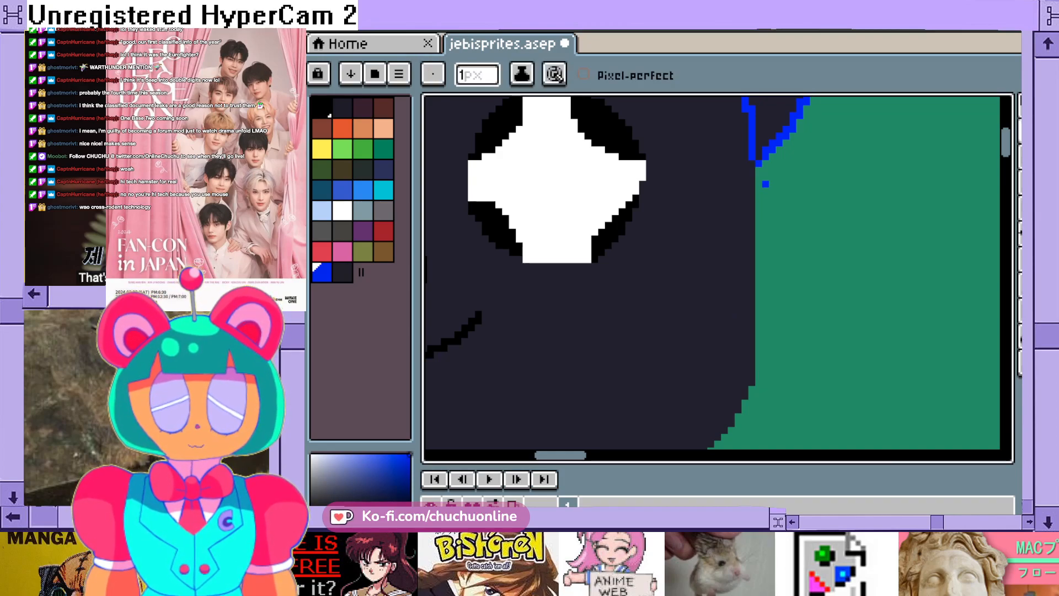
mouse_move(760, 164)
mouse_down()
mouse_move(793, 198)
mouse_move(844, 320)
mouse_up()
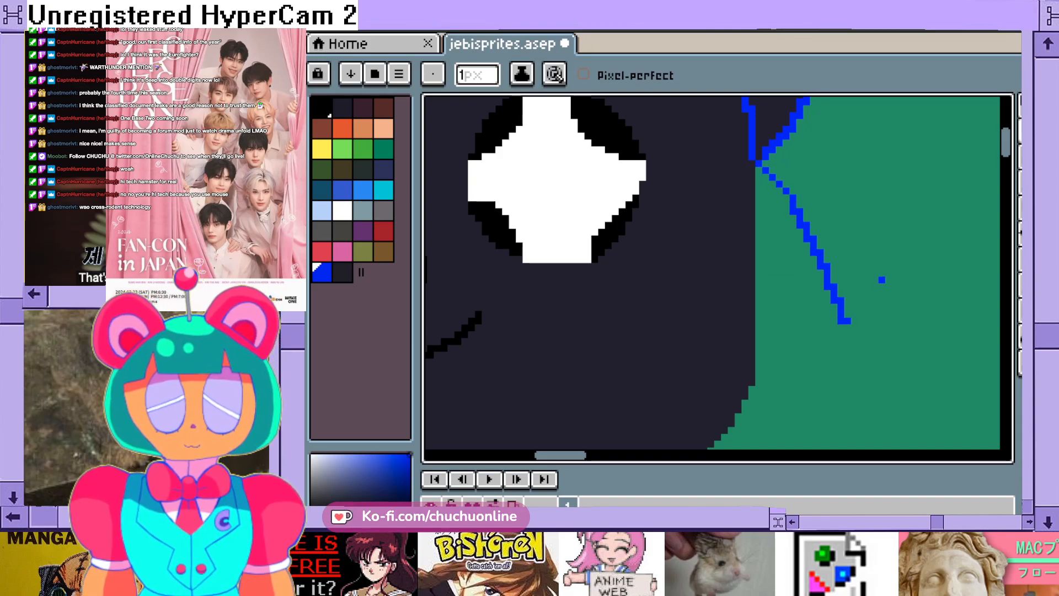
key(ctrl+z)
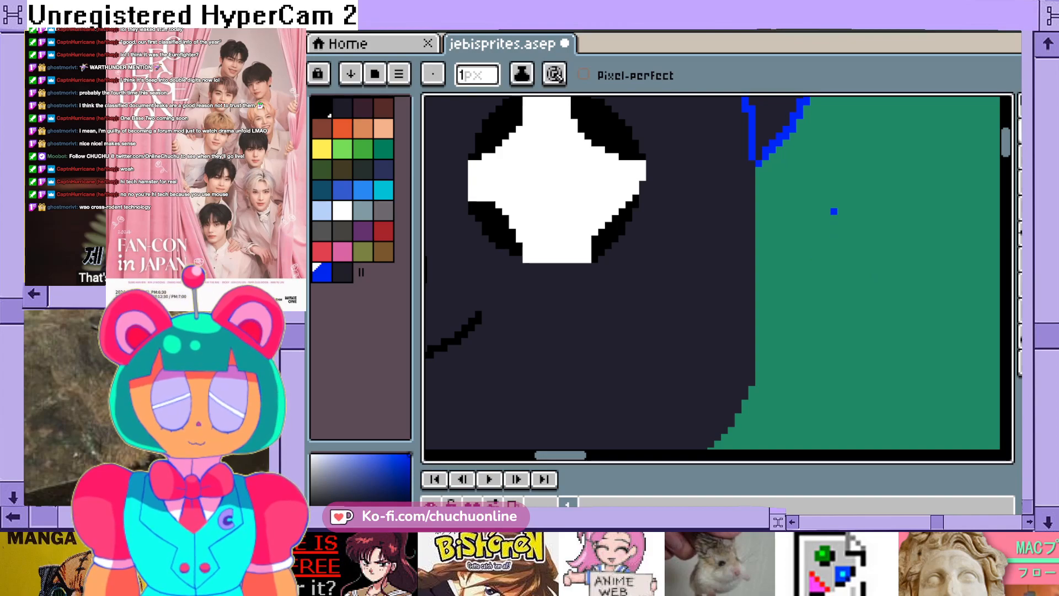
drag(827, 210, 841, 371)
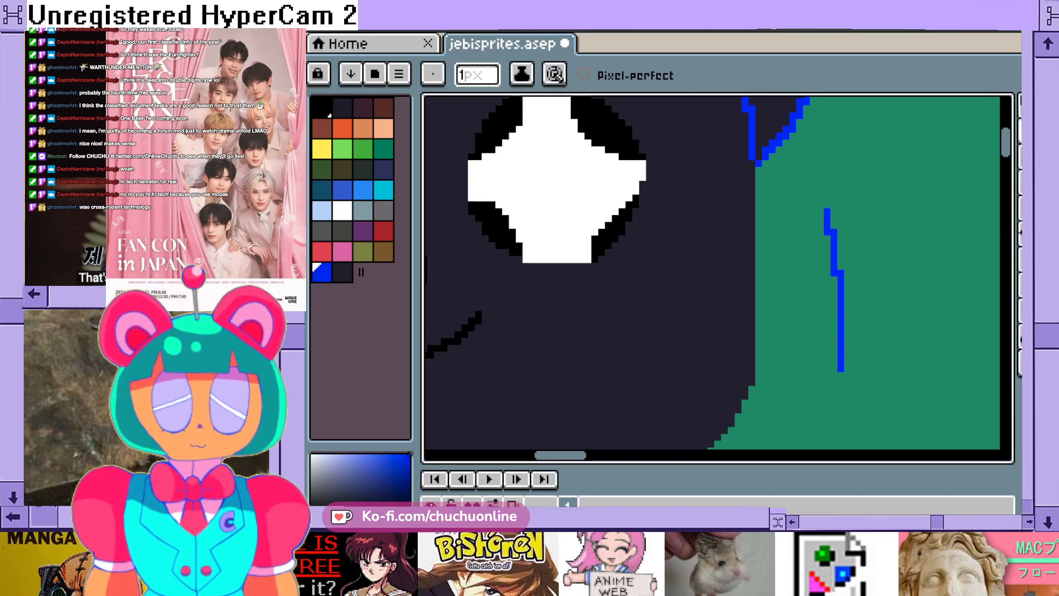
key(ctrl+z)
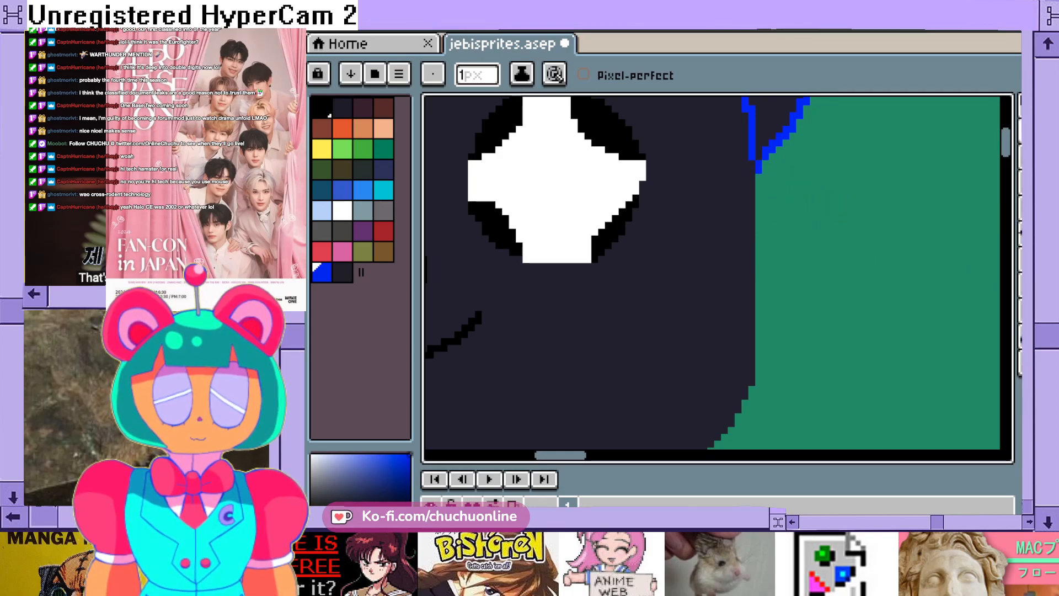
- Trace the right-hand side of the head with a straight blue line from the ear's base down to the cheek
drag(759, 177, 759, 224)
drag(759, 303, 759, 371)
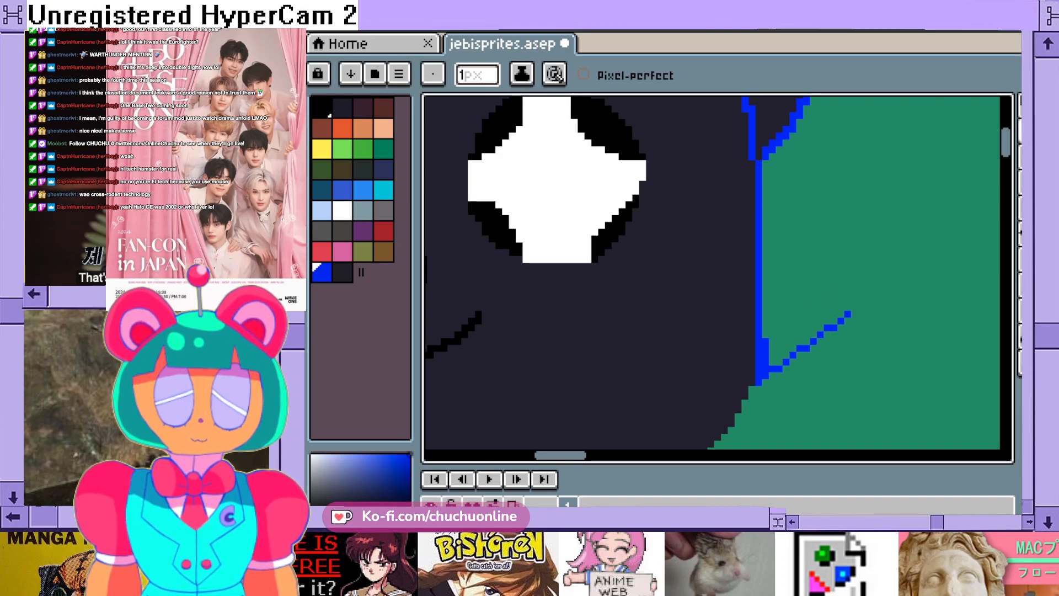
key(e)
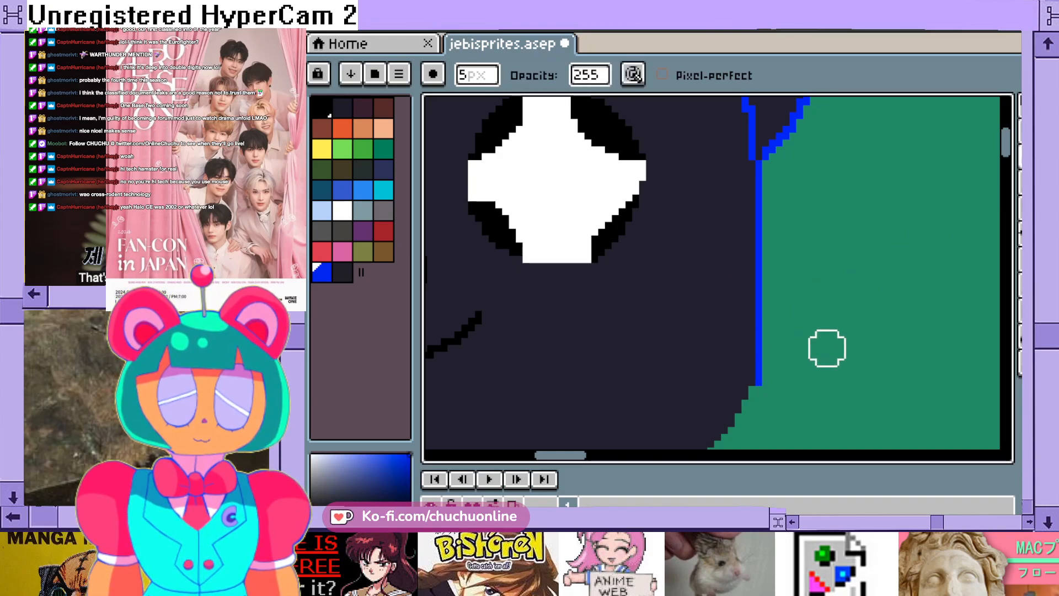
- Outline the left-hand side of the head with a 1 px blue line from the ear's tip around the cheek to the neck
scroll(859, 294, down, 1)
scroll(648, 253, down, 1)
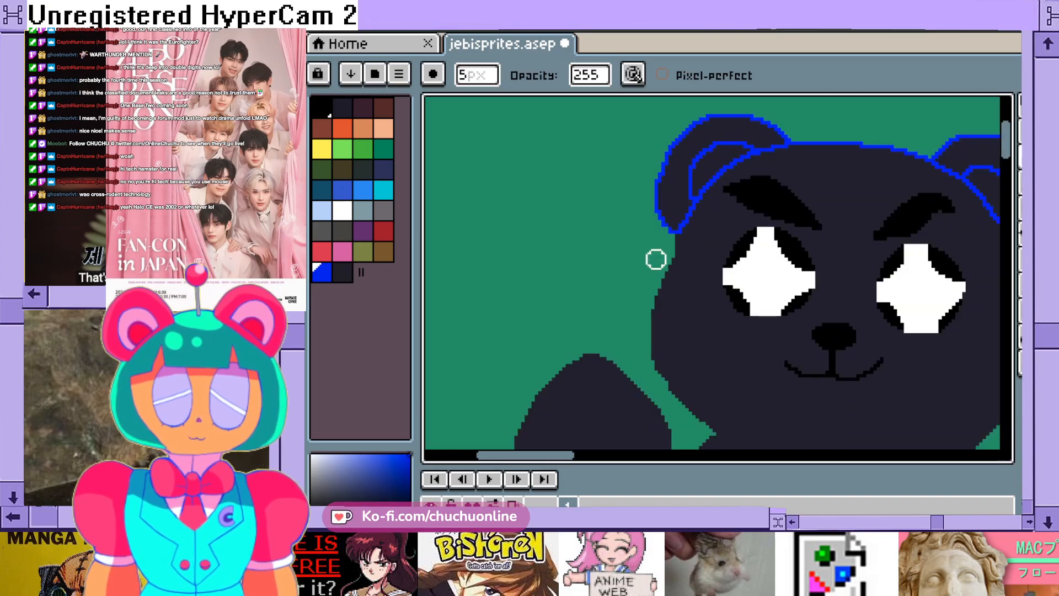
scroll(656, 256, up, 1)
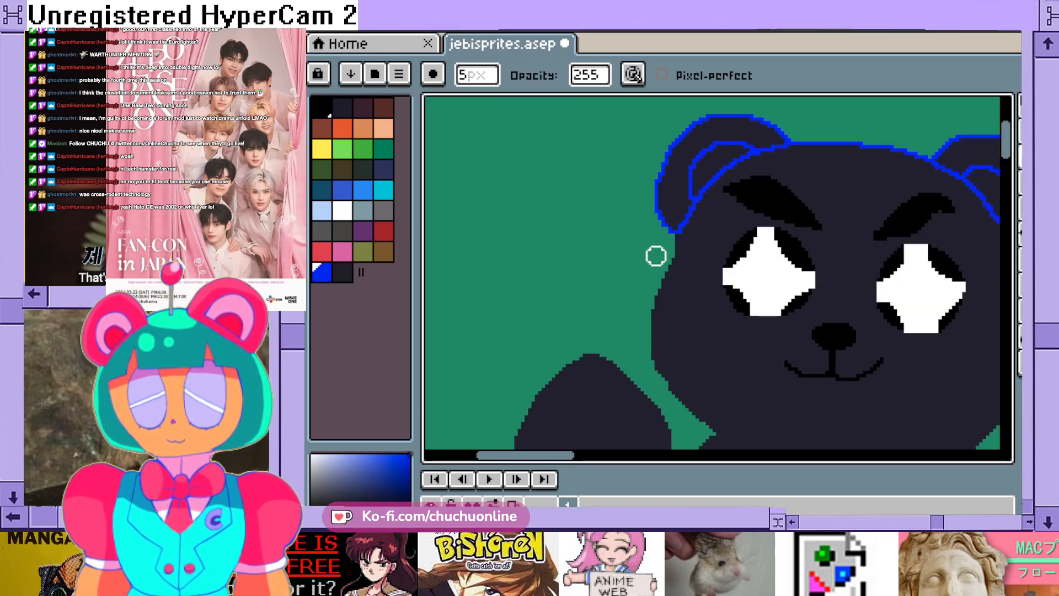
click(1020, 132)
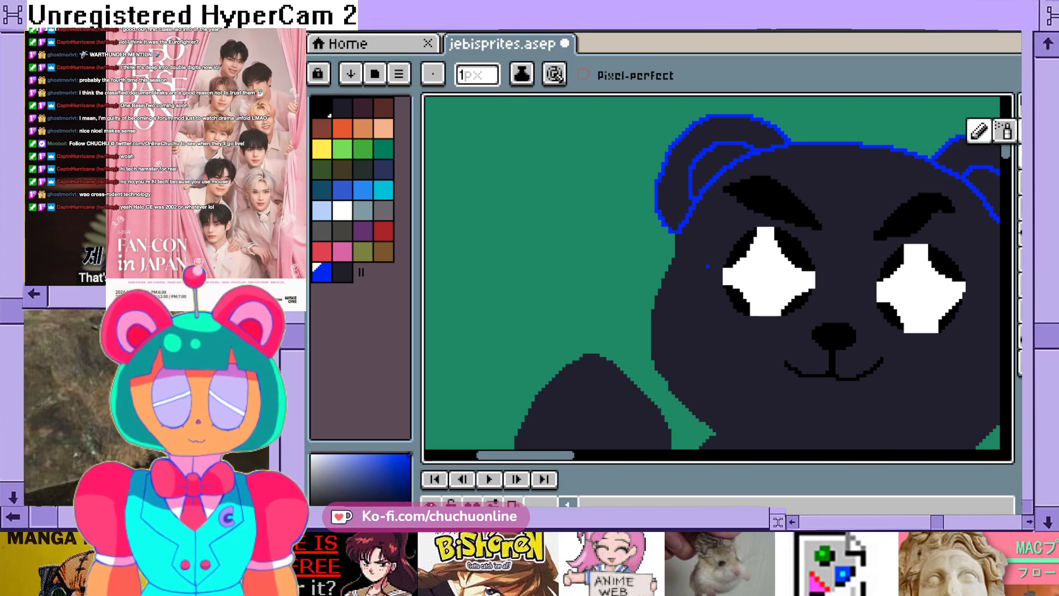
scroll(701, 280, up, 2)
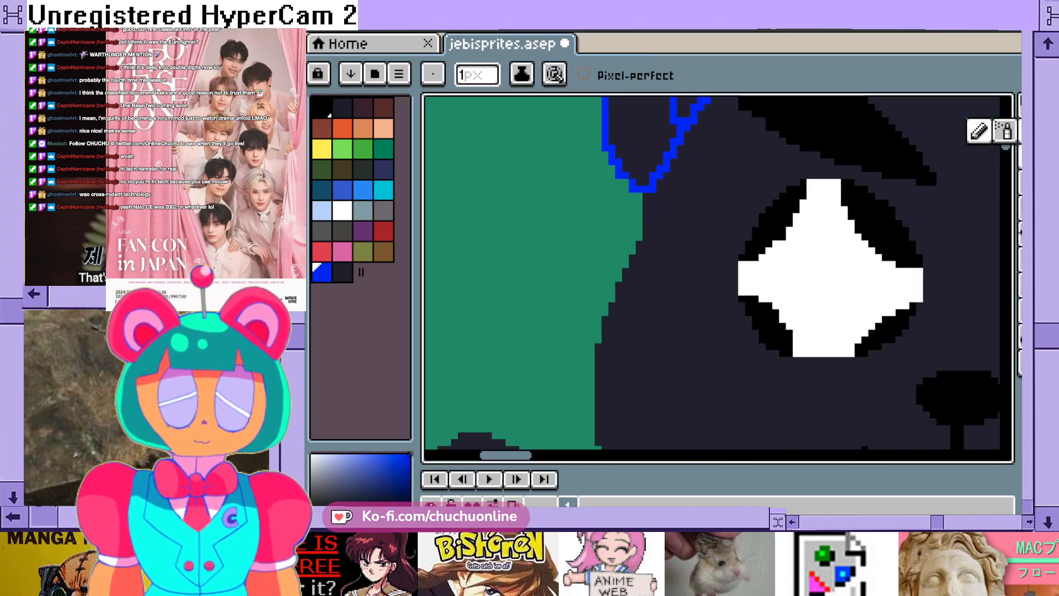
scroll(719, 273, up, 1)
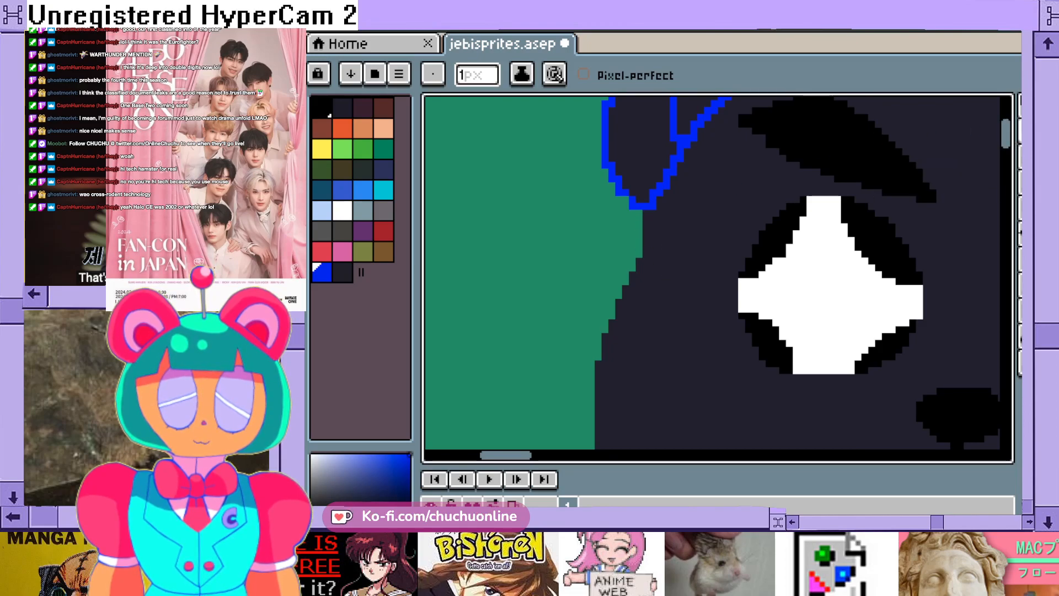
drag(646, 213, 641, 240)
drag(627, 290, 598, 365)
scroll(598, 364, down, 5)
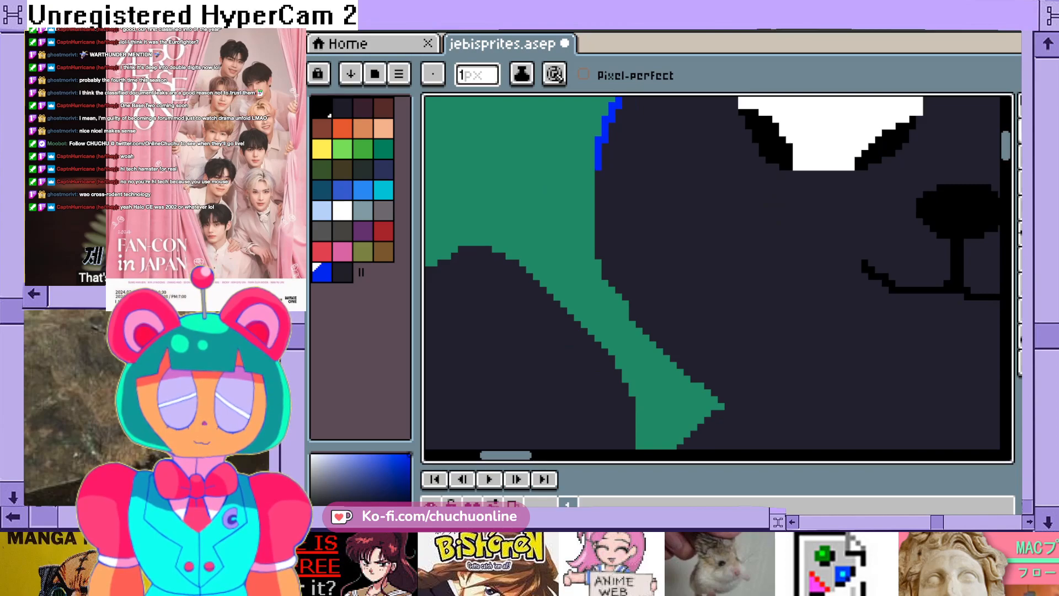
mouse_move(599, 190)
mouse_down()
mouse_move(598, 270)
mouse_move(639, 332)
mouse_move(722, 400)
mouse_up()
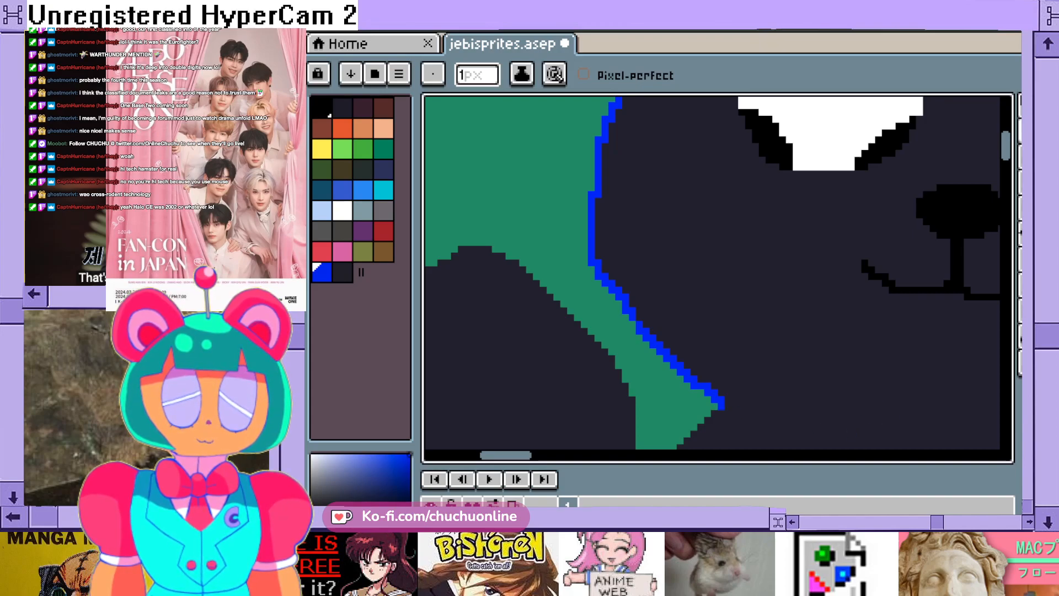
- Continue the blue outline along the right-hand jaw from the cheek down to the neck corner
scroll(934, 373, right, 6)
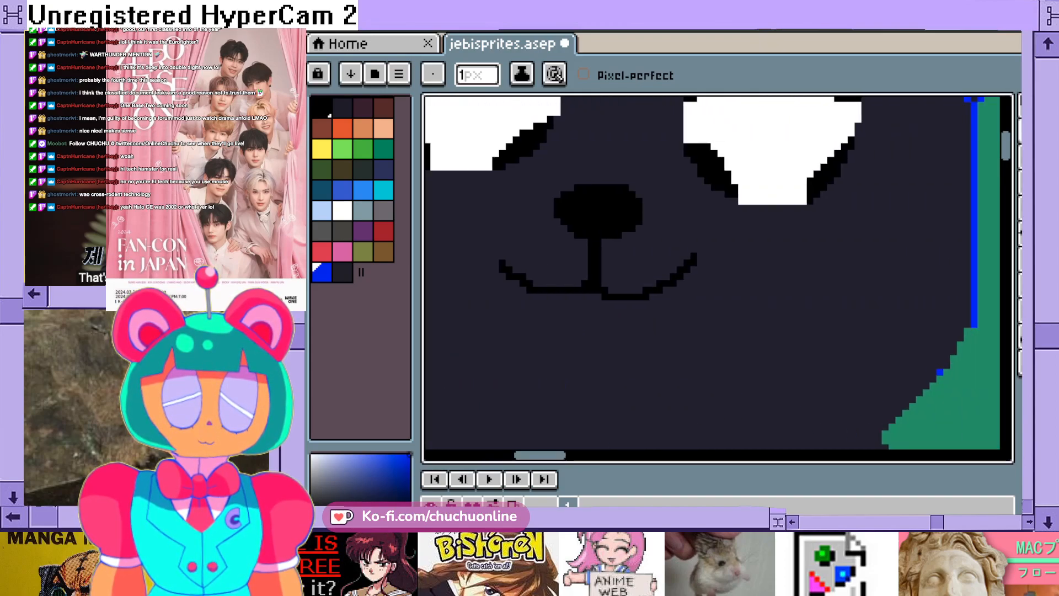
scroll(718, 276, down, 3)
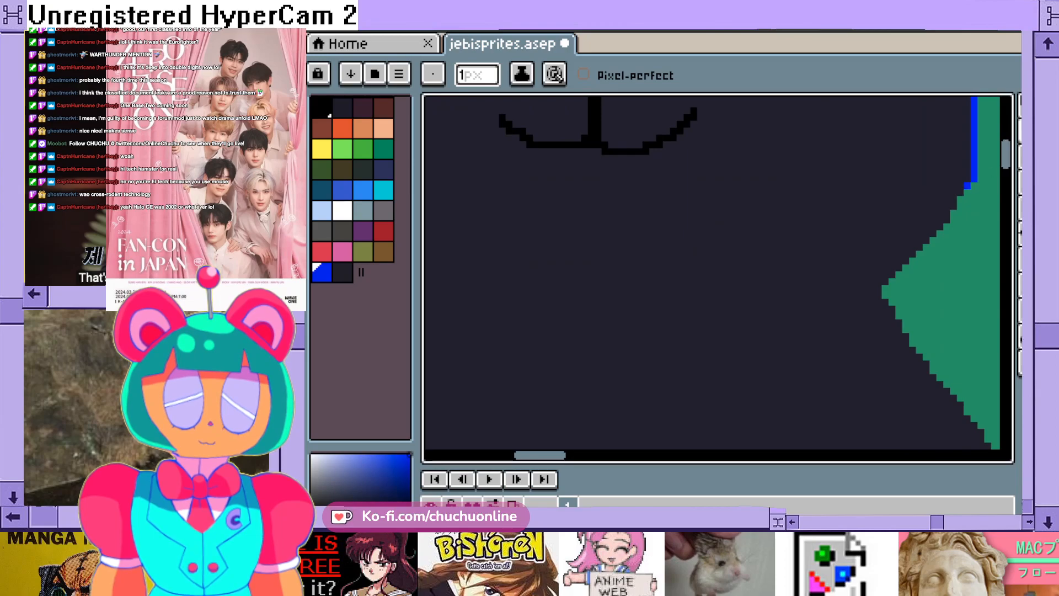
drag(924, 254, 890, 276)
mouse_move(1006, 155)
mouse_down()
mouse_move(1006, 146)
mouse_move(1006, 160)
mouse_up()
click(873, 237)
- Draw a nearly horizontal blue chin line below the mouth between the two neck corners, leaving a gap at the left-hand corner
scroll(872, 238, down, 3)
scroll(841, 193, down, 1)
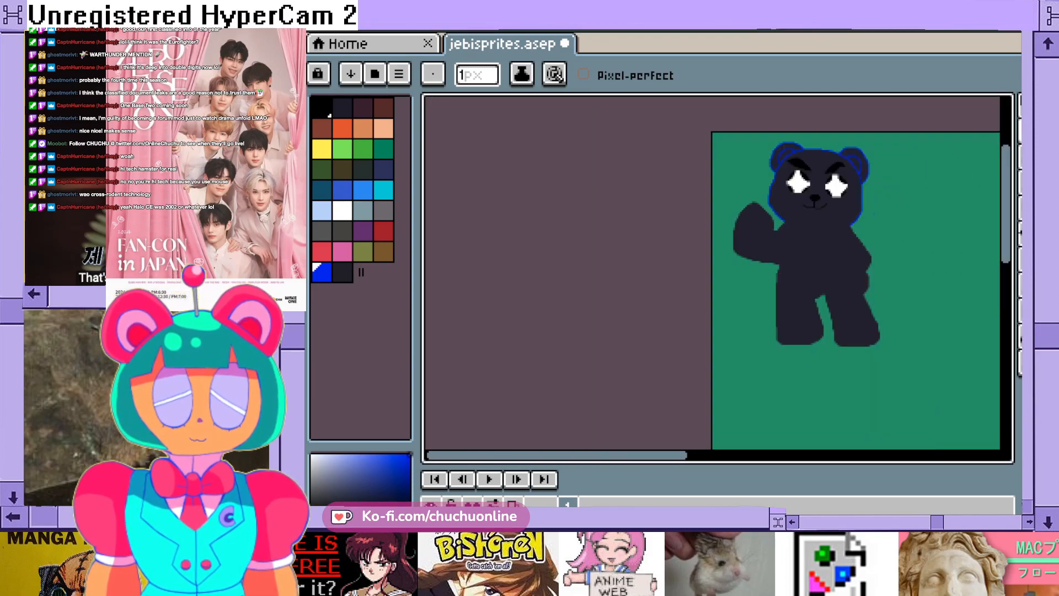
scroll(827, 231, up, 3)
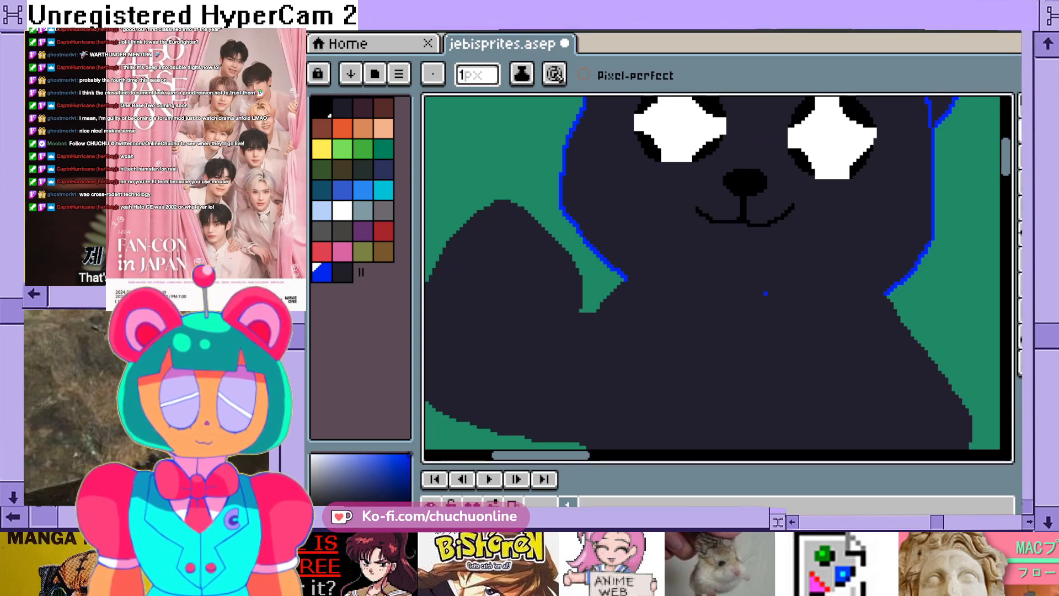
scroll(765, 294, up, 1)
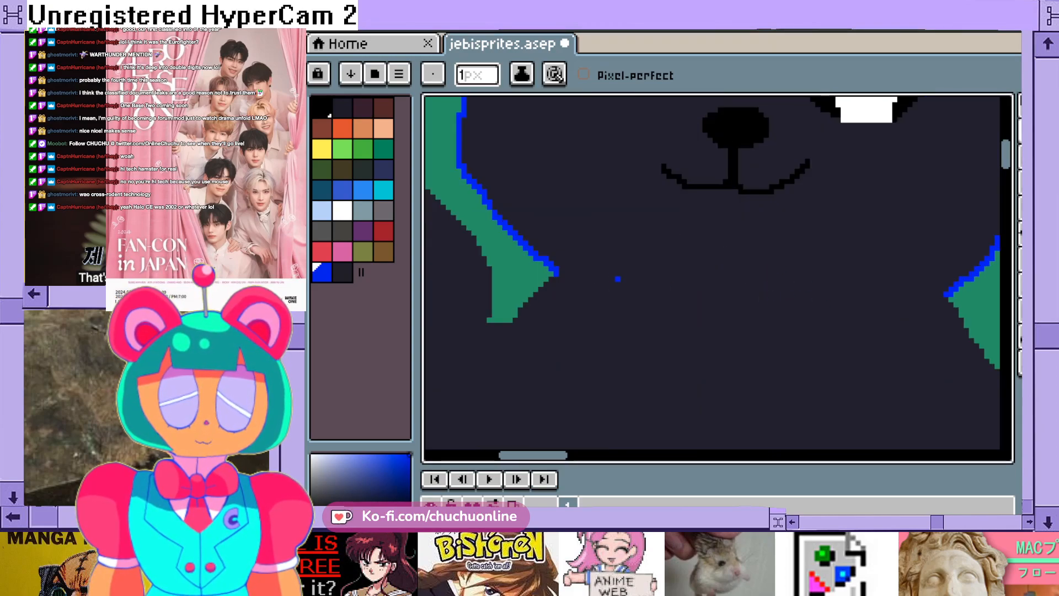
scroll(617, 278, down, 3)
scroll(689, 312, up, 2)
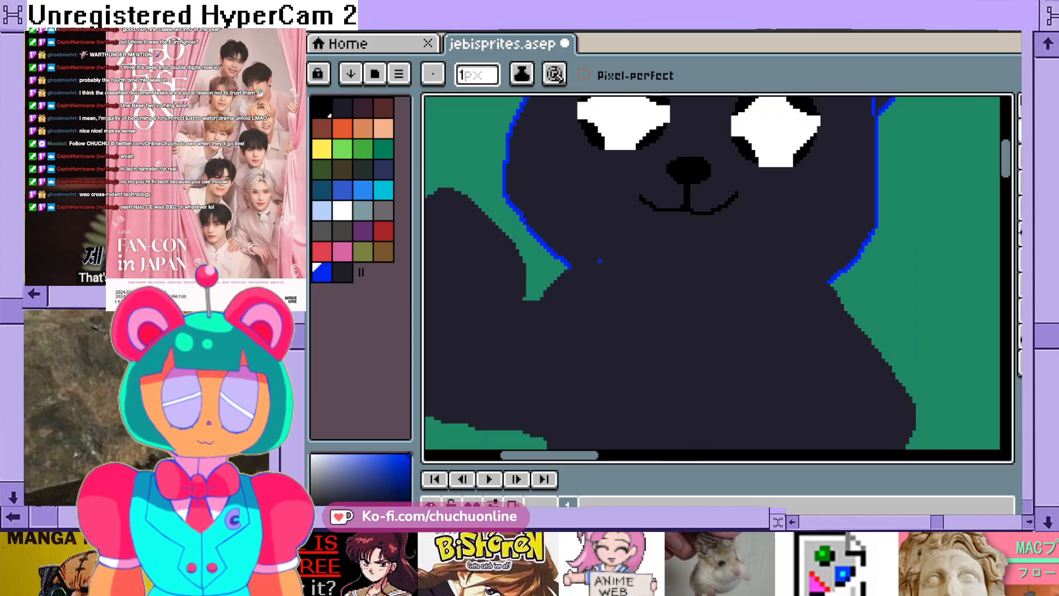
drag(600, 268, 741, 281)
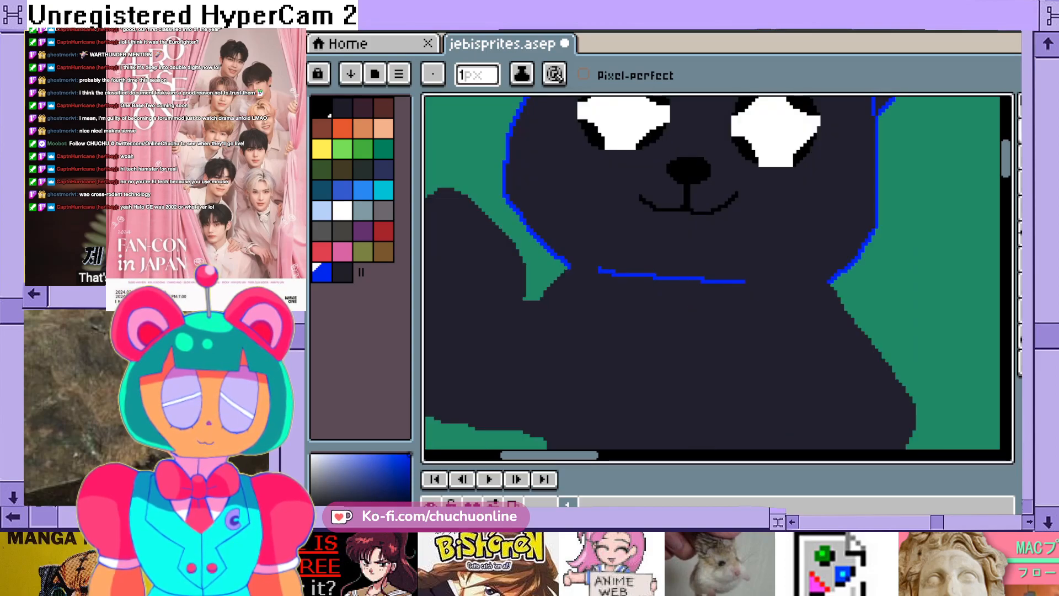
- Trace the shoulder edge in blue from the left-hand neck corner down to the base of the raised arm
scroll(809, 285, down, 3)
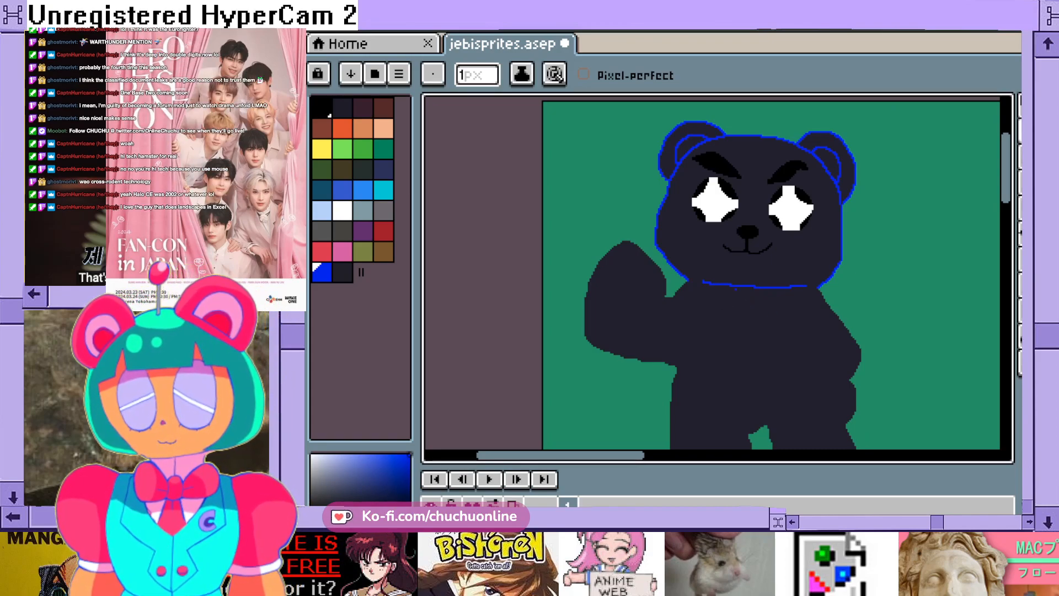
scroll(692, 296, up, 2)
scroll(687, 296, up, 2)
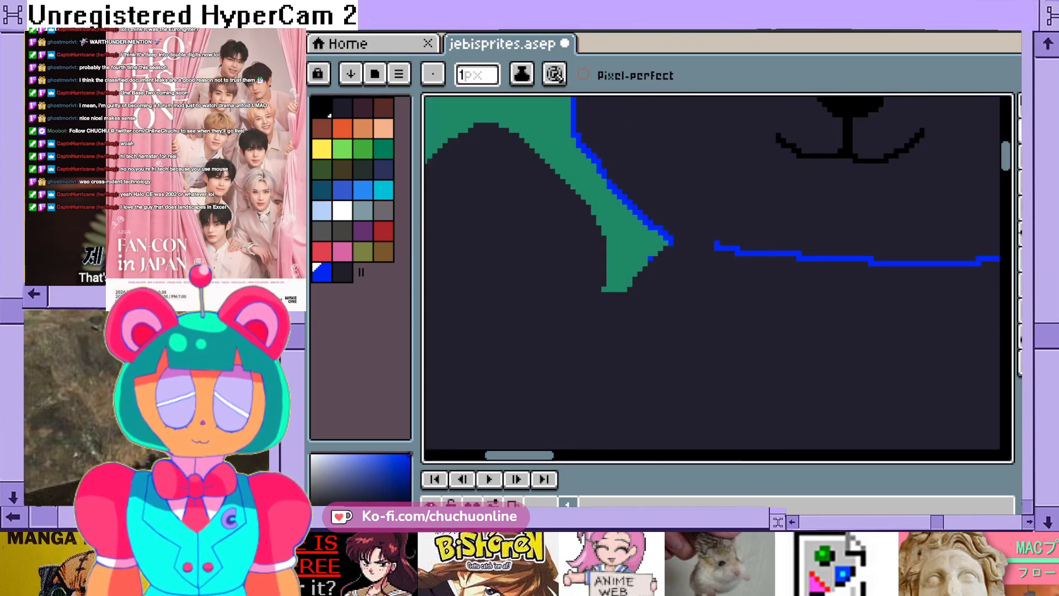
mouse_move(674, 239)
mouse_down()
mouse_move(618, 299)
mouse_move(587, 299)
mouse_up()
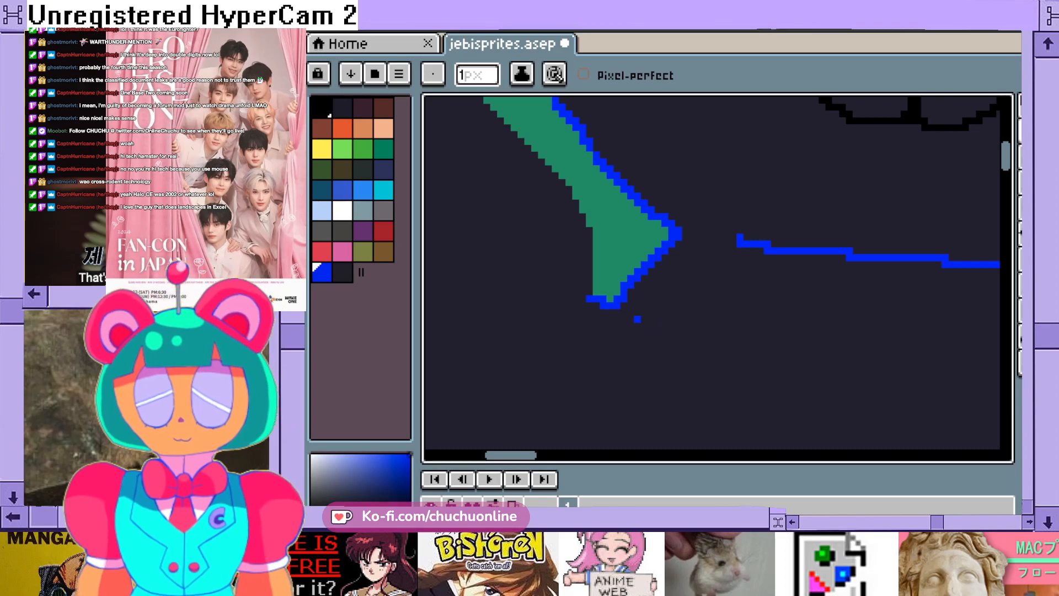
- Extend the outline as a curved blue crease from the shoulder notch across the lower part of the raised arm
drag(511, 455, 490, 455)
mouse_move(790, 299)
mouse_down()
mouse_move(722, 380)
mouse_move(609, 401)
mouse_up()
drag(1006, 156, 1006, 166)
scroll(859, 251, down, 3)
scroll(870, 253, down, 1)
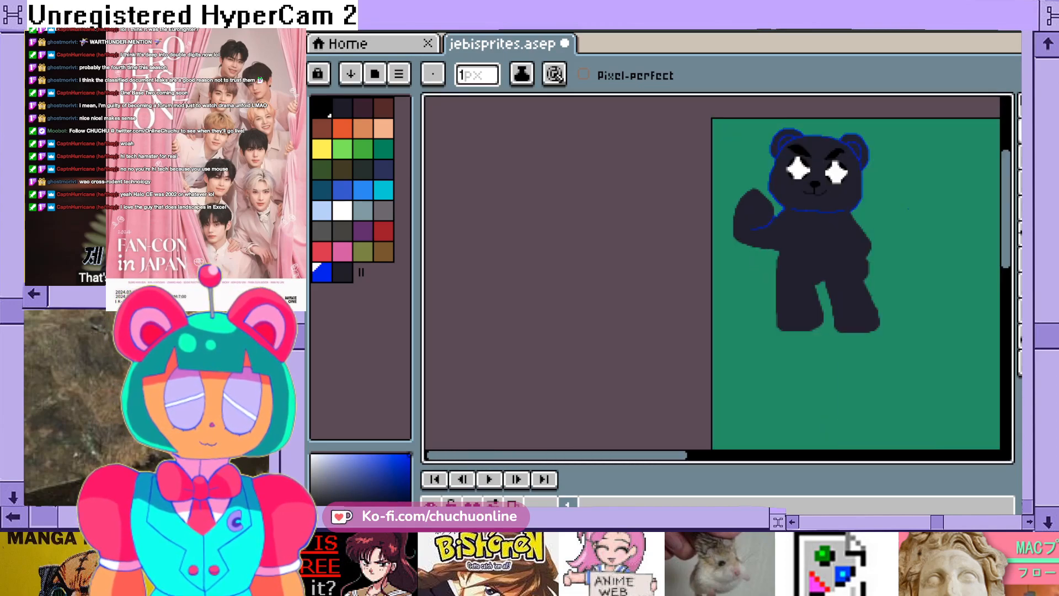
scroll(817, 194, up, 2)
scroll(629, 232, up, 2)
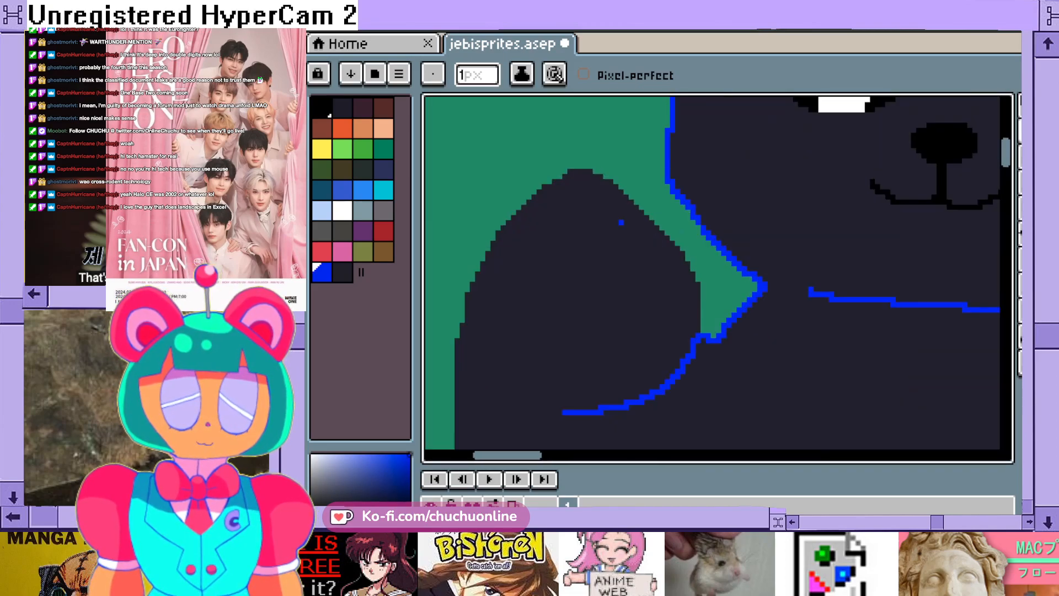
- Trace the raised arm's inner edge in blue from its tip to the shoulder notch, and trim stray corner pixels with a 1 px eraser
mouse_move(591, 160)
mouse_down()
mouse_move(624, 176)
mouse_move(709, 263)
mouse_move(734, 307)
mouse_move(735, 361)
mouse_up()
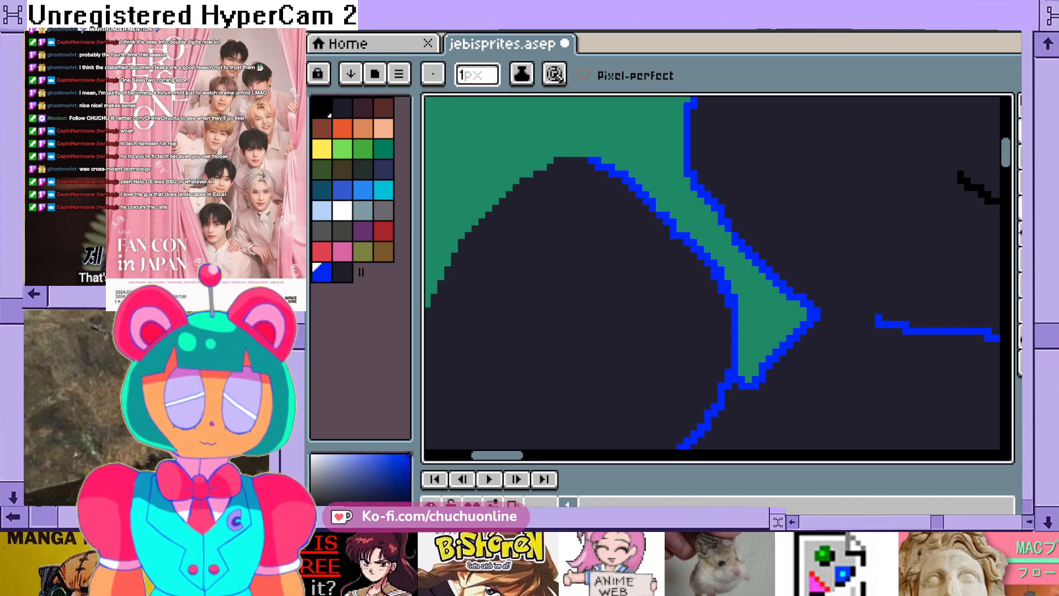
click(1024, 157)
click(466, 75)
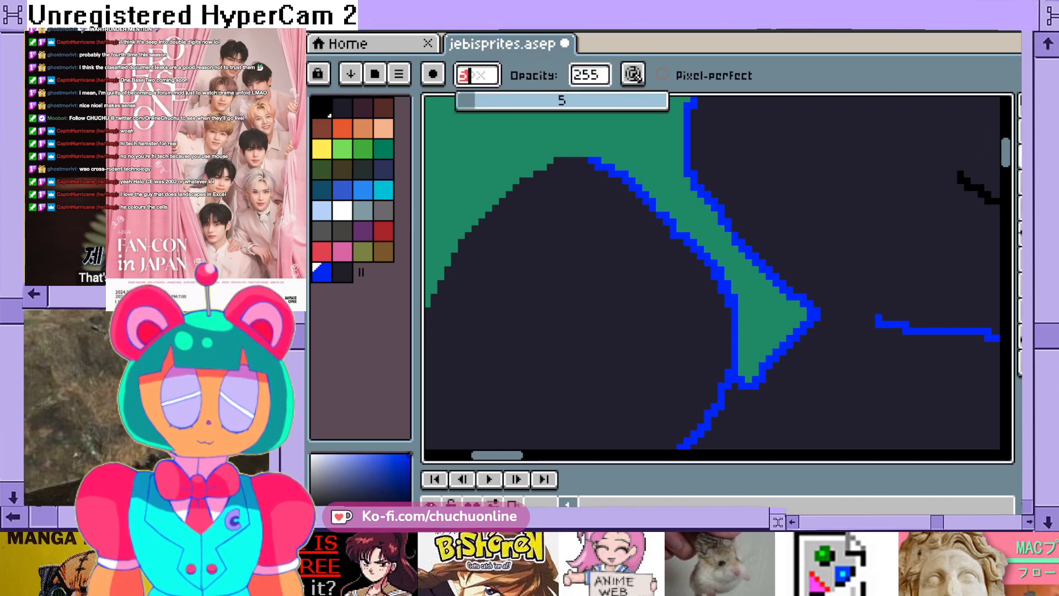
key(BackSpace)
text(1)
key(Return)
scroll(592, 195, up, 1)
mouse_move(581, 131)
mouse_down()
mouse_move(636, 159)
mouse_move(717, 227)
mouse_move(744, 269)
mouse_move(813, 323)
mouse_move(854, 391)
mouse_up()
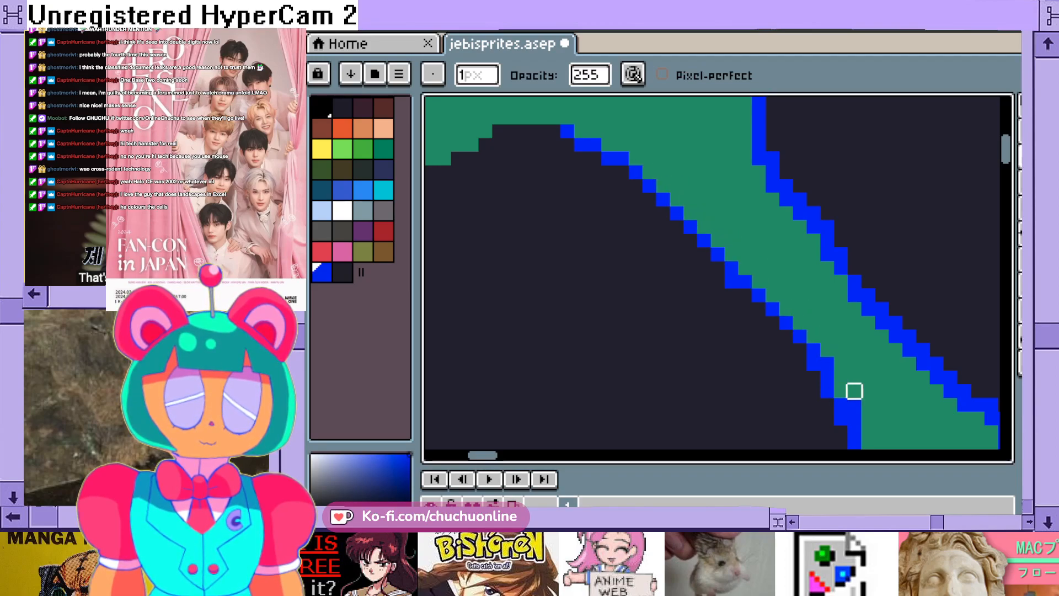
scroll(922, 178, down, 3)
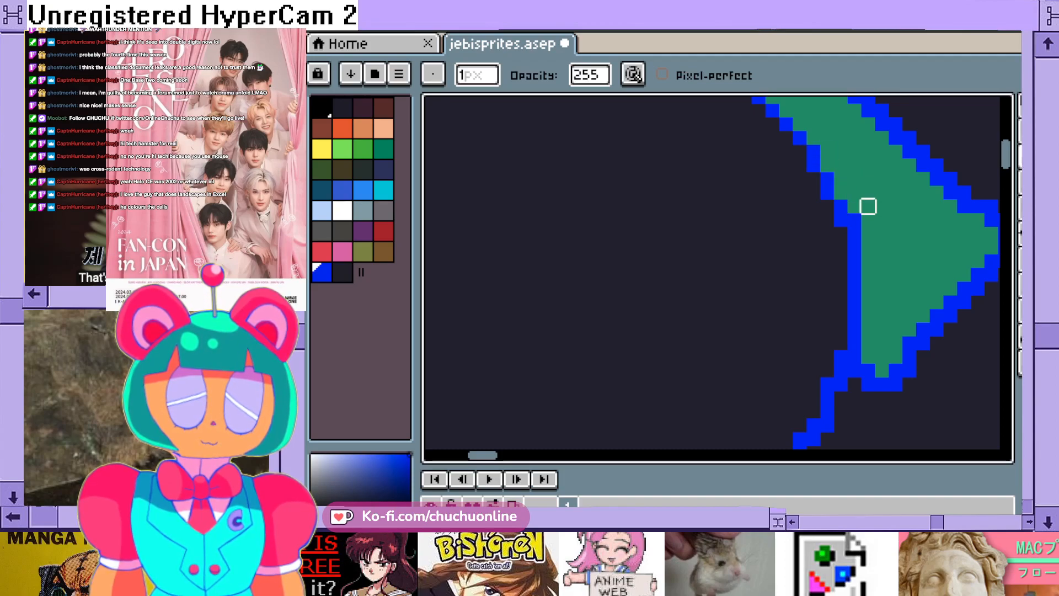
click(854, 219)
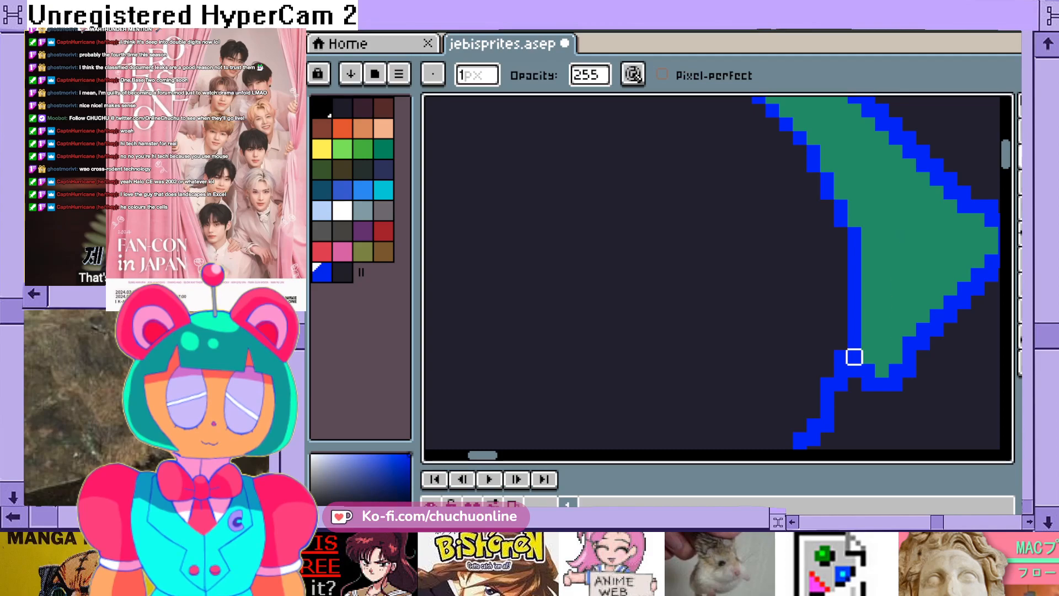
- Save the sprite file with the new arm outline
drag(482, 455, 493, 455)
mouse_move(790, 234)
mouse_down()
mouse_move(790, 261)
mouse_move(762, 261)
mouse_move(721, 289)
mouse_move(693, 329)
mouse_move(680, 329)
mouse_move(748, 302)
mouse_move(748, 289)
mouse_move(735, 288)
mouse_move(680, 343)
mouse_up()
scroll(694, 337, down, 2)
scroll(662, 333, down, 3)
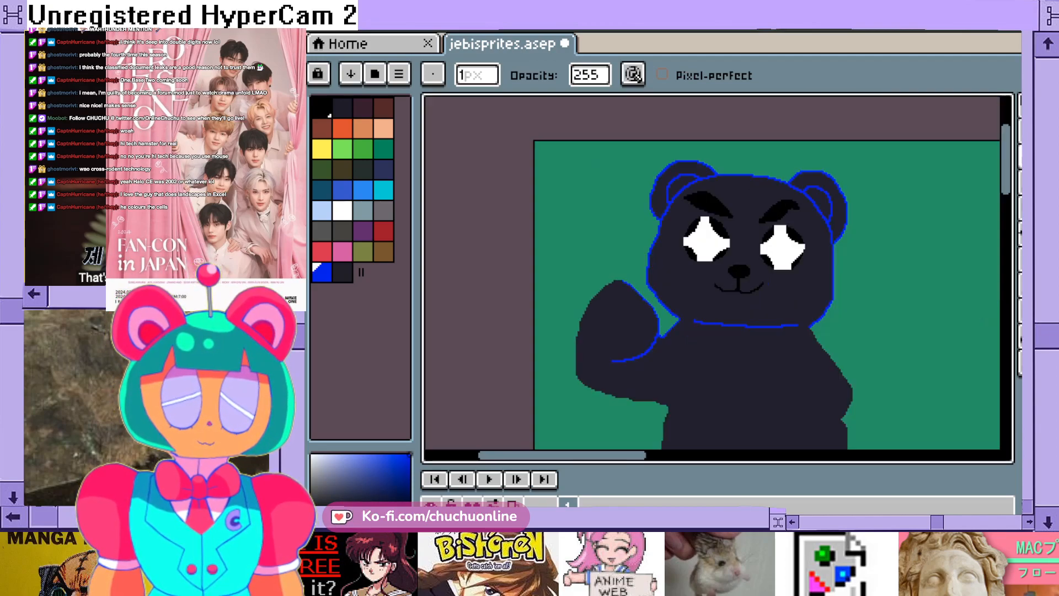
scroll(629, 282, up, 3)
key(ctrl+s)
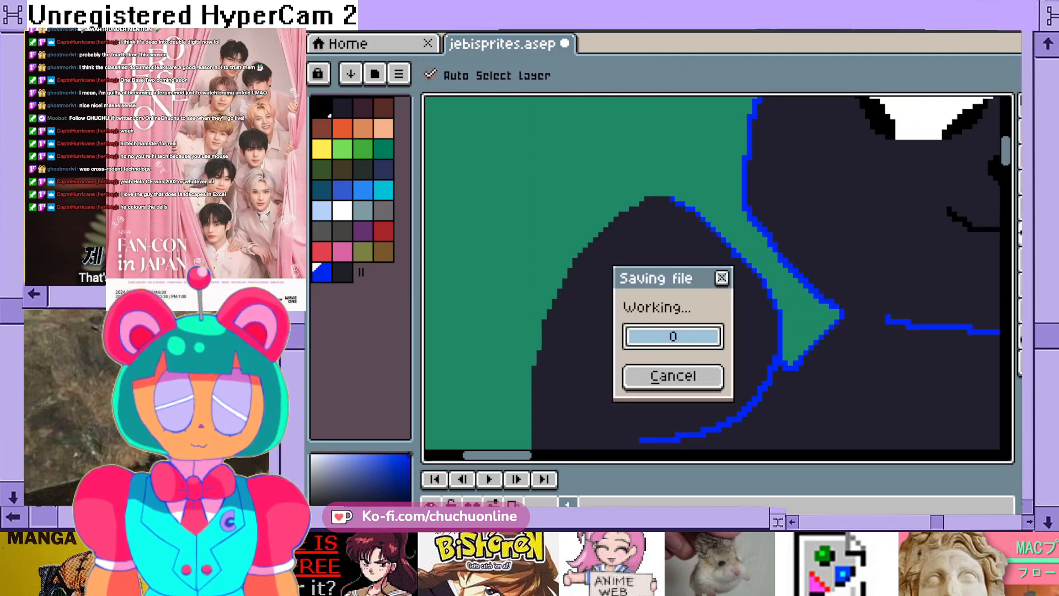
- Erase the leftover doubled pixels along the raised arm's inner outline so the line stays one pixel thick
scroll(775, 306, up, 2)
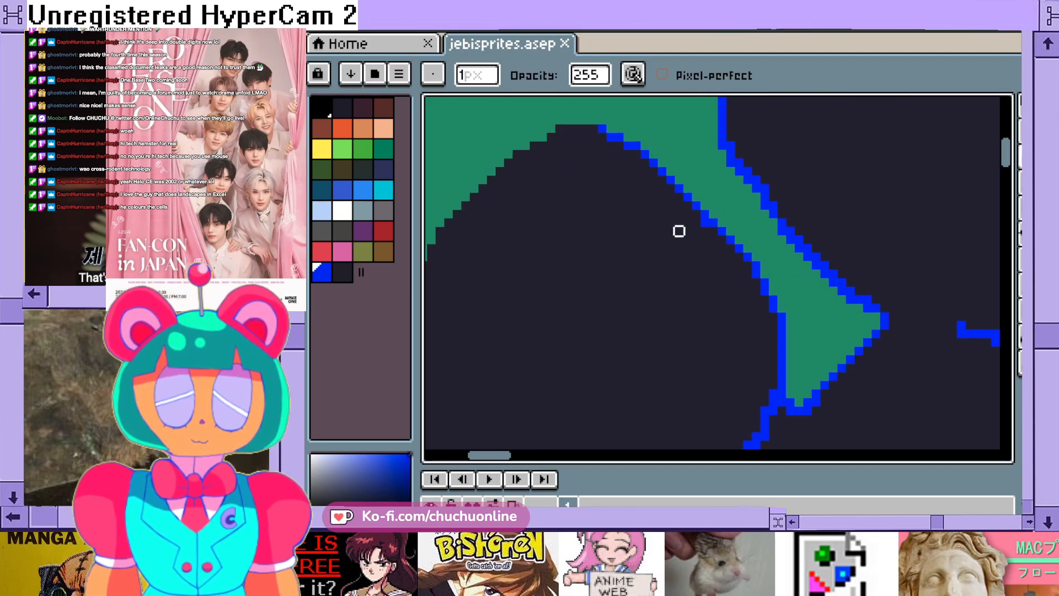
scroll(664, 231, up, 2)
click(342, 273)
click(730, 216)
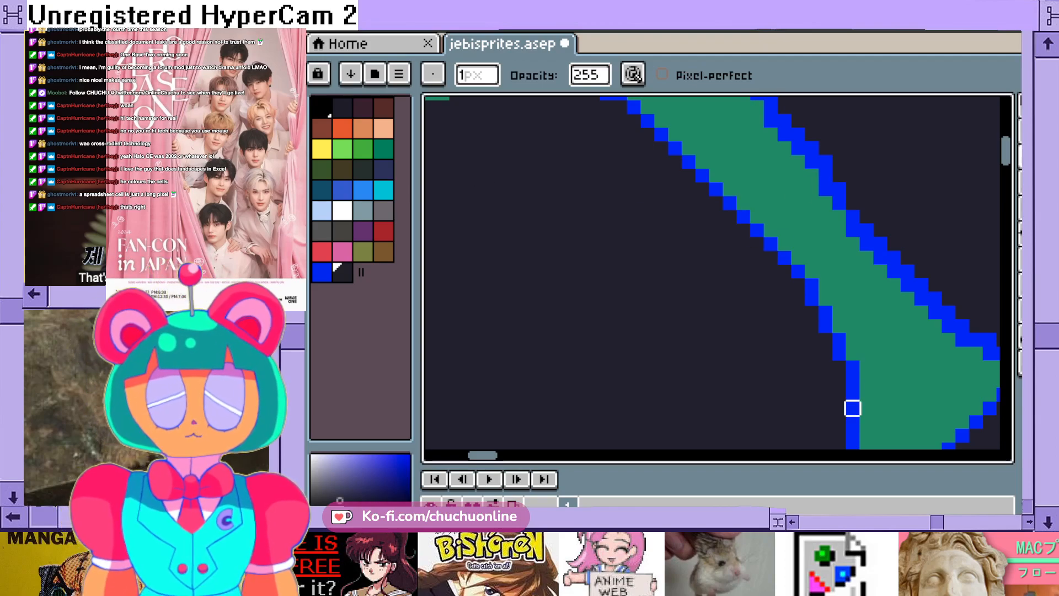
scroll(771, 350, down, 5)
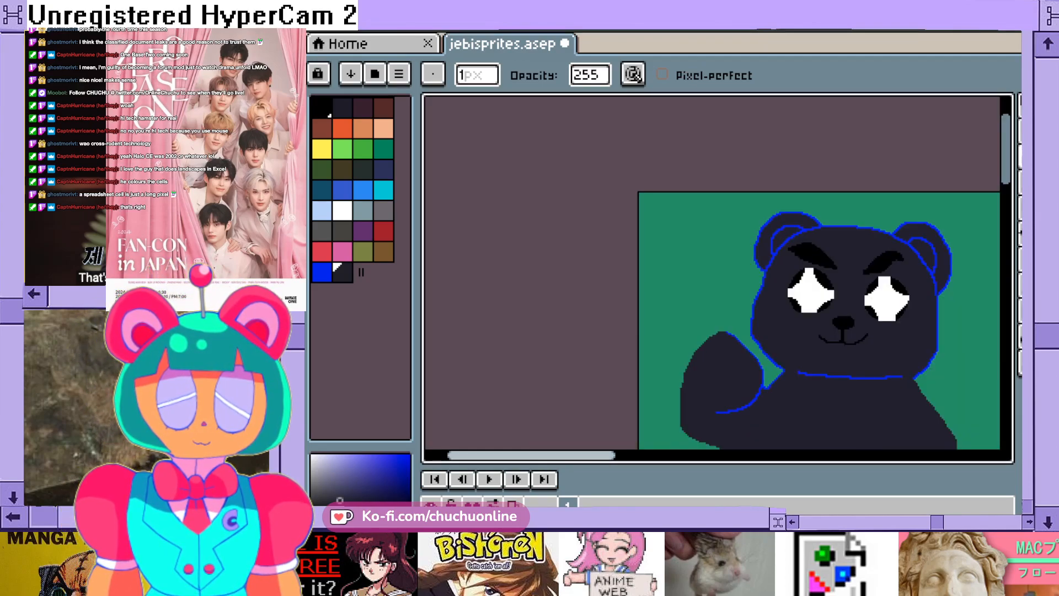
drag(576, 456, 597, 455)
scroll(655, 434, up, 3)
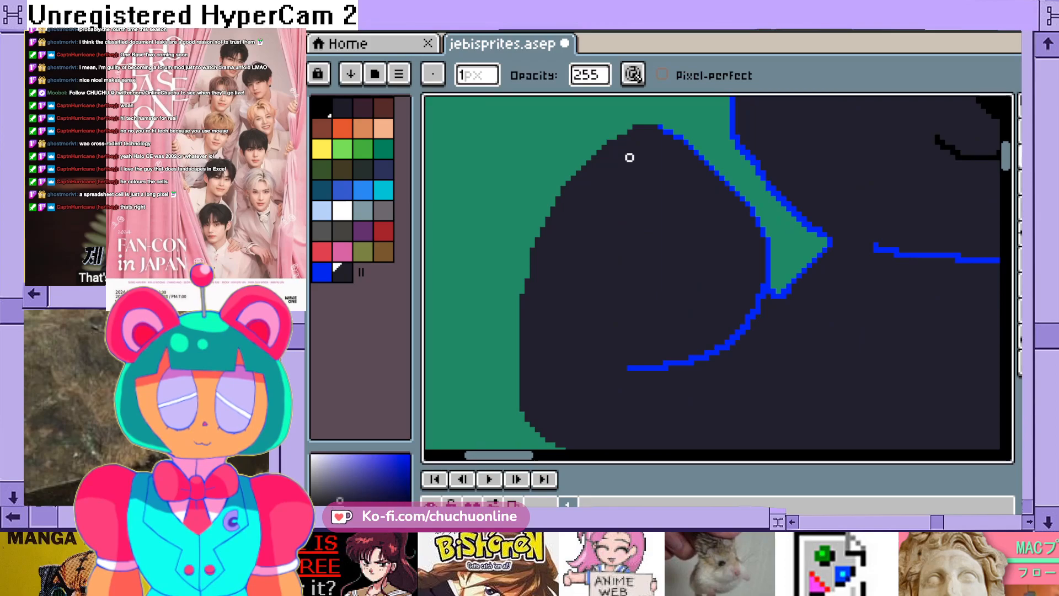
- Continue the blue pencil outline over the raised arm's tip and partway down its outer edge
click(322, 273)
click(1005, 145)
scroll(662, 127, up, 3)
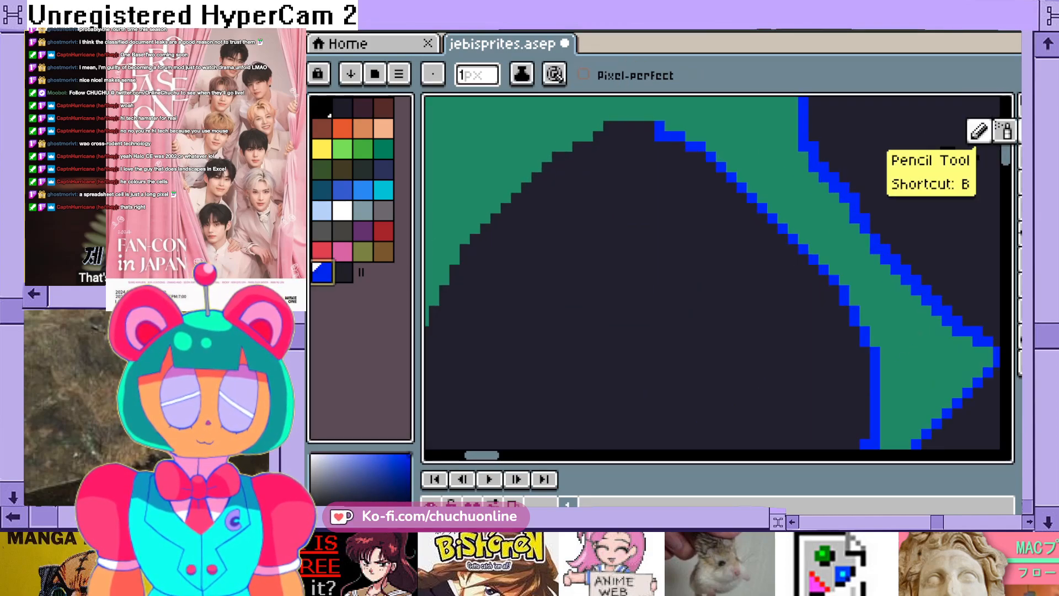
mouse_move(651, 125)
mouse_down()
mouse_move(618, 114)
mouse_move(547, 157)
mouse_move(452, 262)
mouse_move(433, 293)
mouse_move(434, 325)
mouse_up()
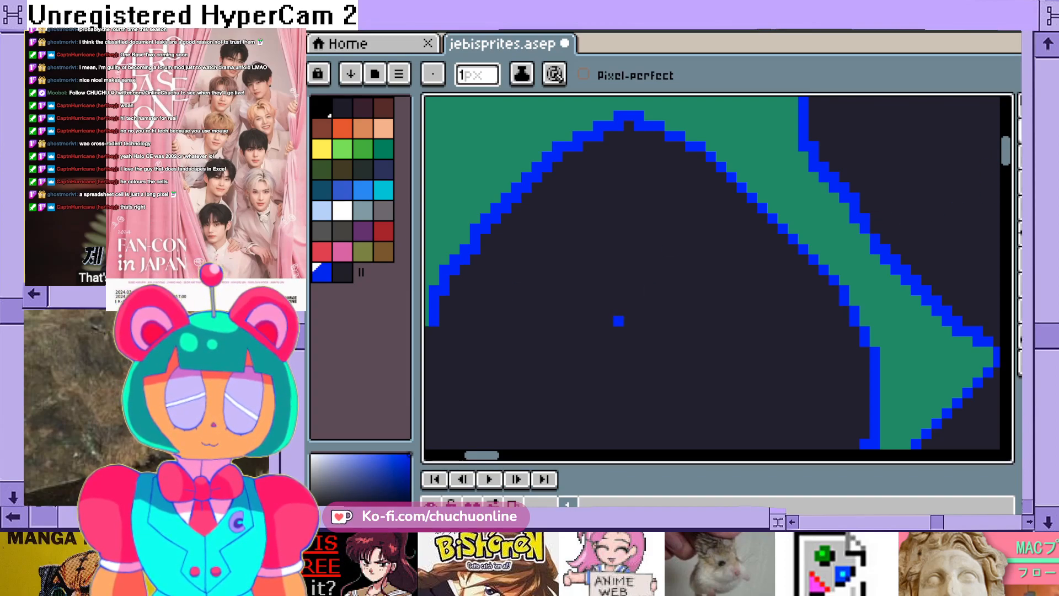
scroll(618, 320, down, 1)
drag(495, 456, 488, 455)
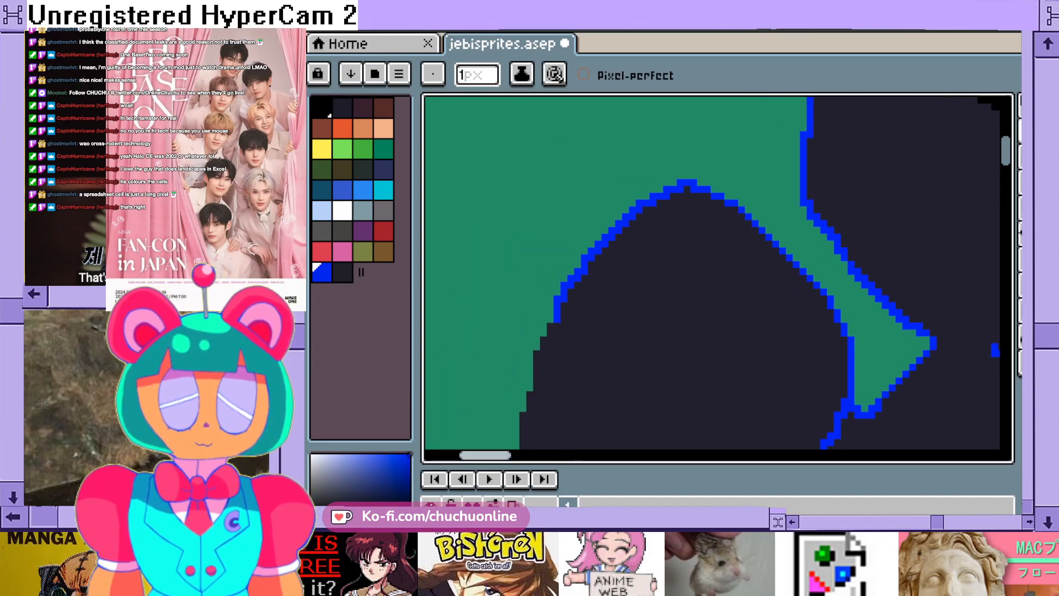
drag(1005, 150, 1006, 158)
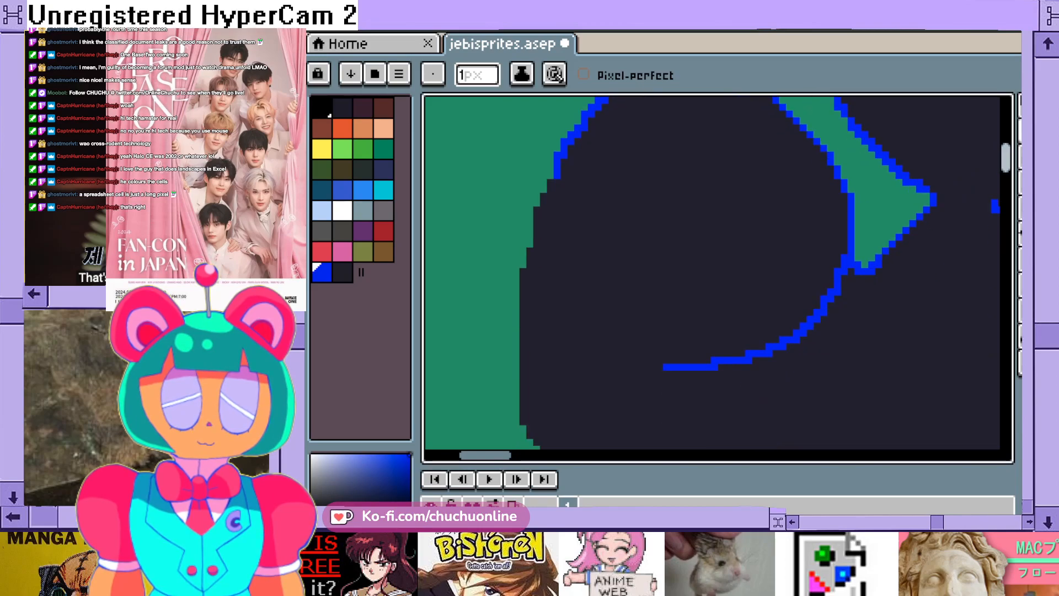
mouse_move(559, 176)
mouse_down()
mouse_move(530, 222)
mouse_move(516, 382)
mouse_up()
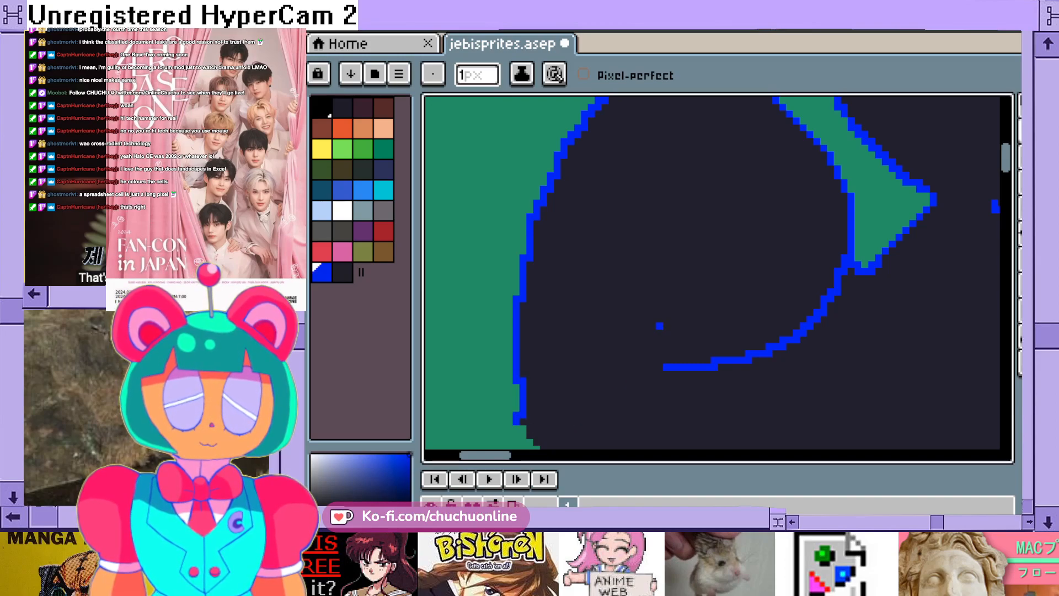
key(ctrl+z)
key(ctrl+z)
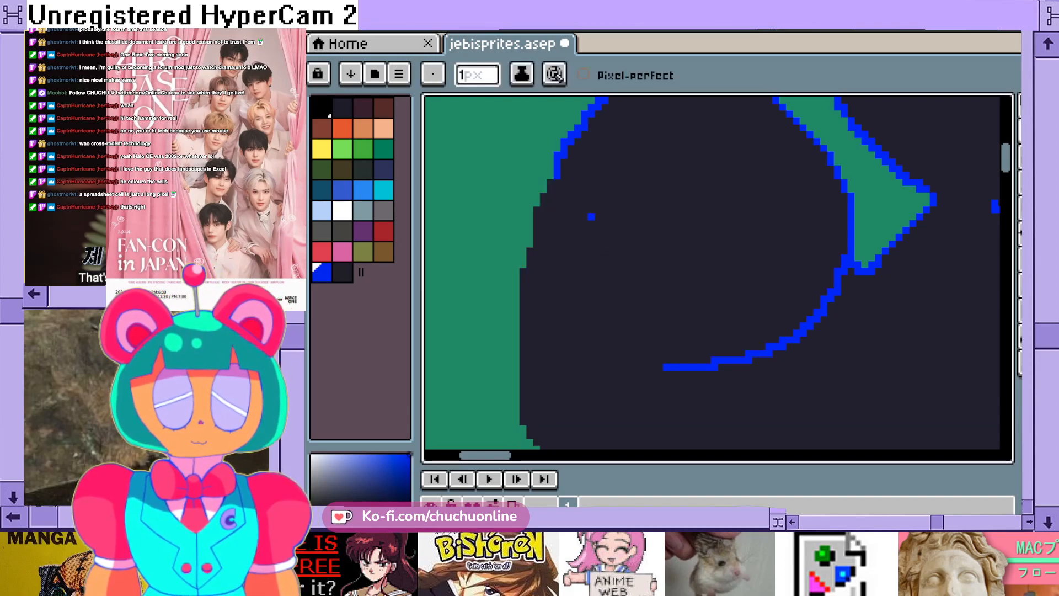
- Trace the raised arm's outer edge in blue down around the elbow and along its underside to the armpit
drag(554, 176, 529, 247)
drag(516, 308, 523, 417)
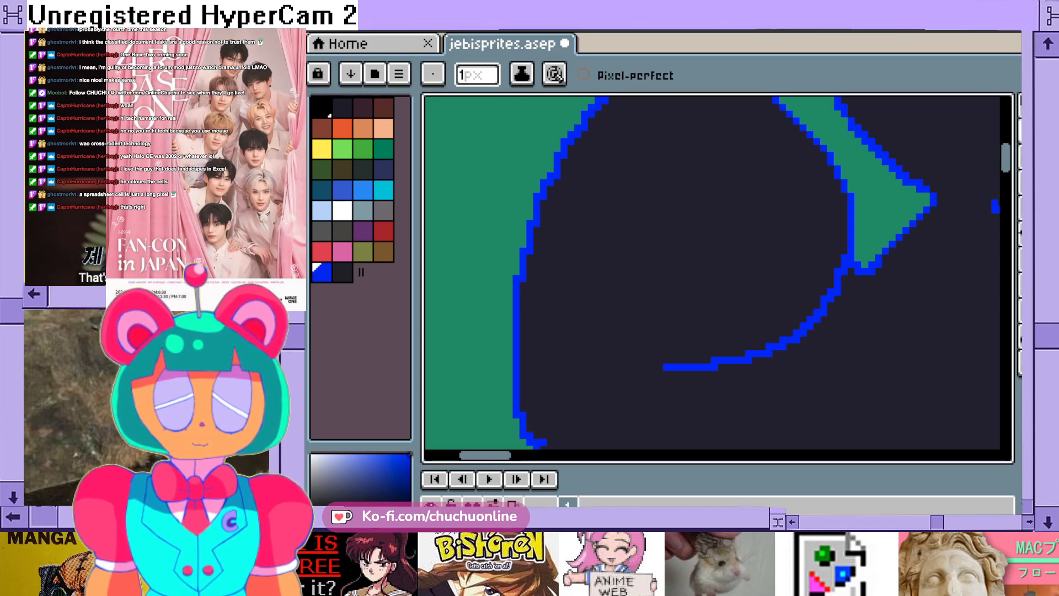
scroll(578, 169, down, 5)
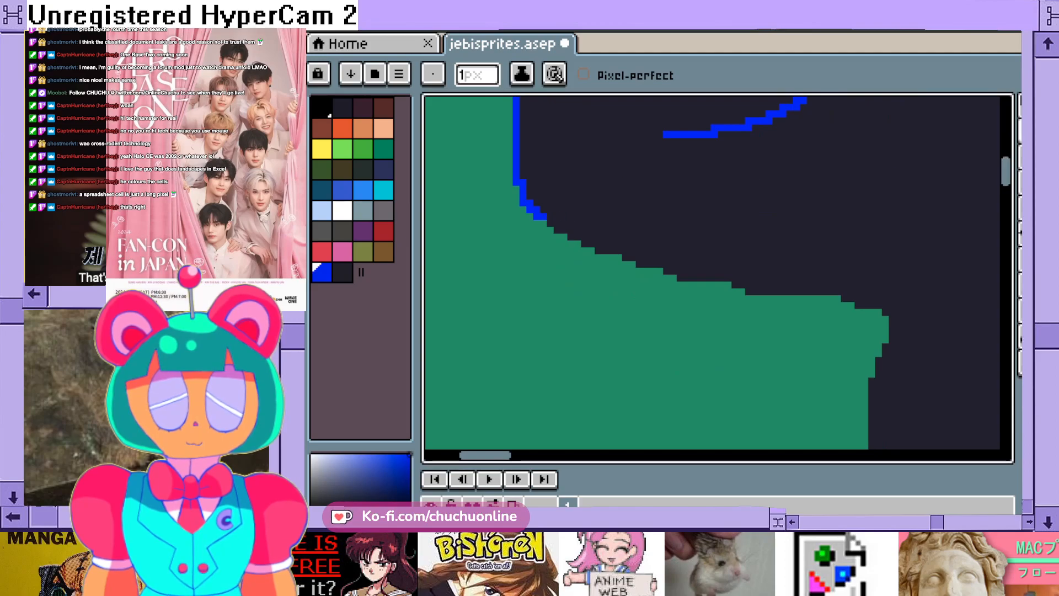
mouse_move(543, 224)
mouse_down()
mouse_move(604, 258)
mouse_move(675, 278)
mouse_move(886, 312)
mouse_up()
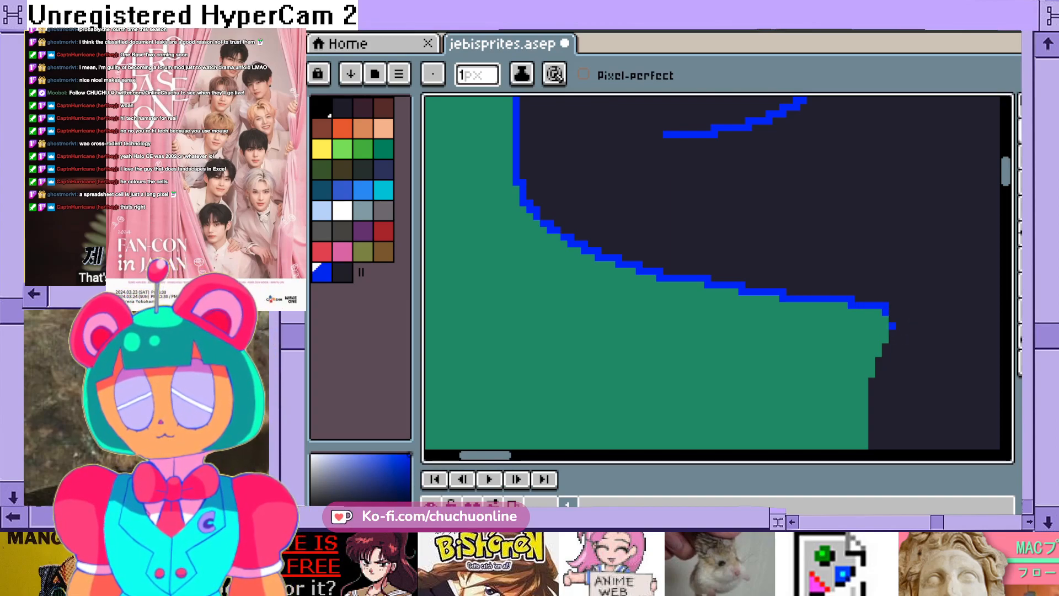
- Examine the bear's torso, lowered arm and legs, both in detail and as a whole figure
drag(485, 455, 505, 455)
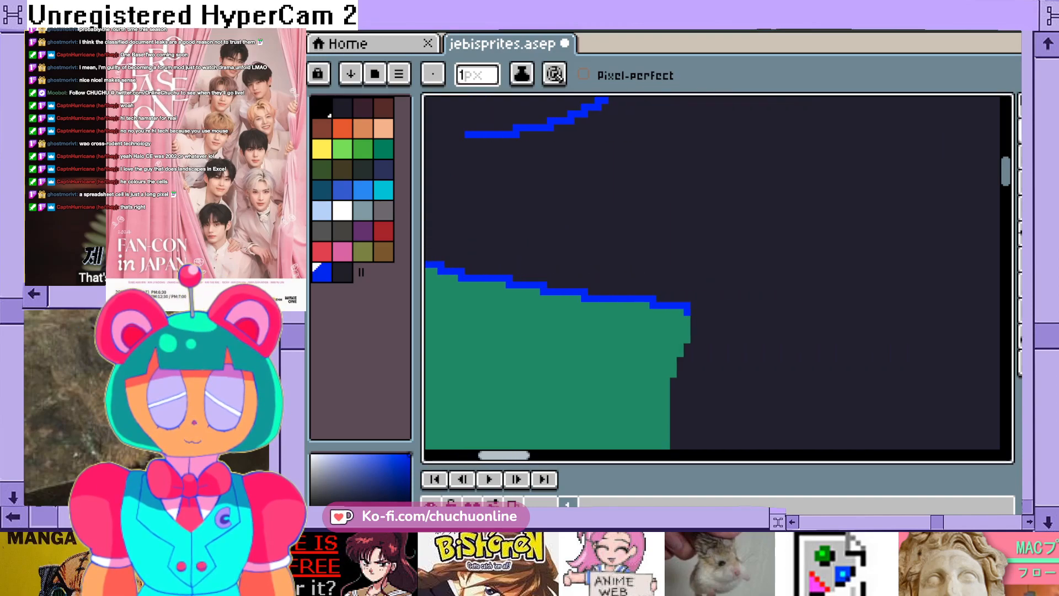
mouse_move(1006, 172)
mouse_down()
mouse_move(1006, 159)
mouse_move(1006, 176)
mouse_up()
scroll(861, 284, down, 1)
scroll(853, 303, down, 2)
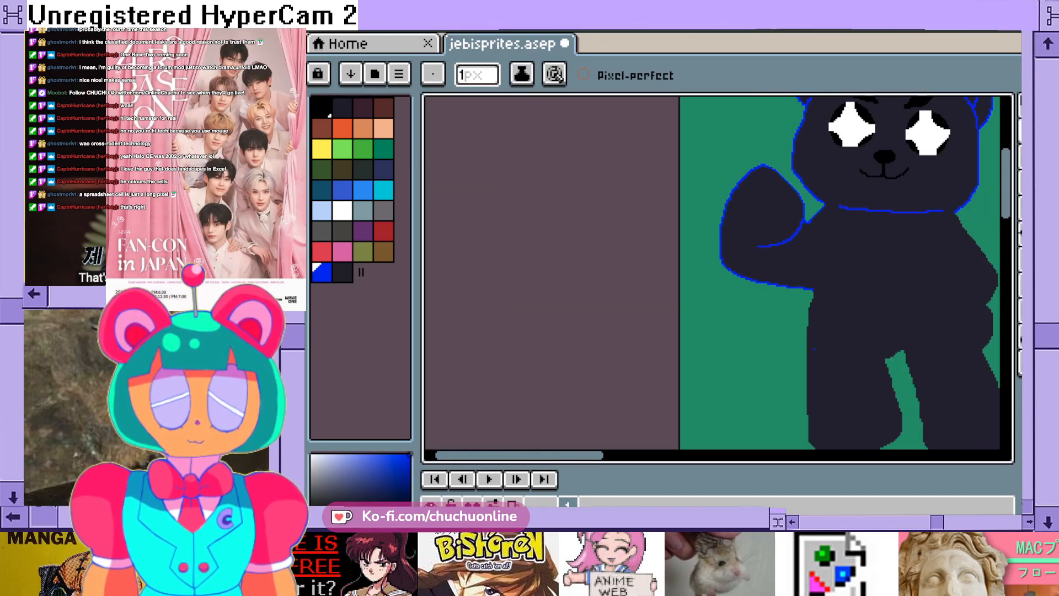
scroll(690, 333, right, 1)
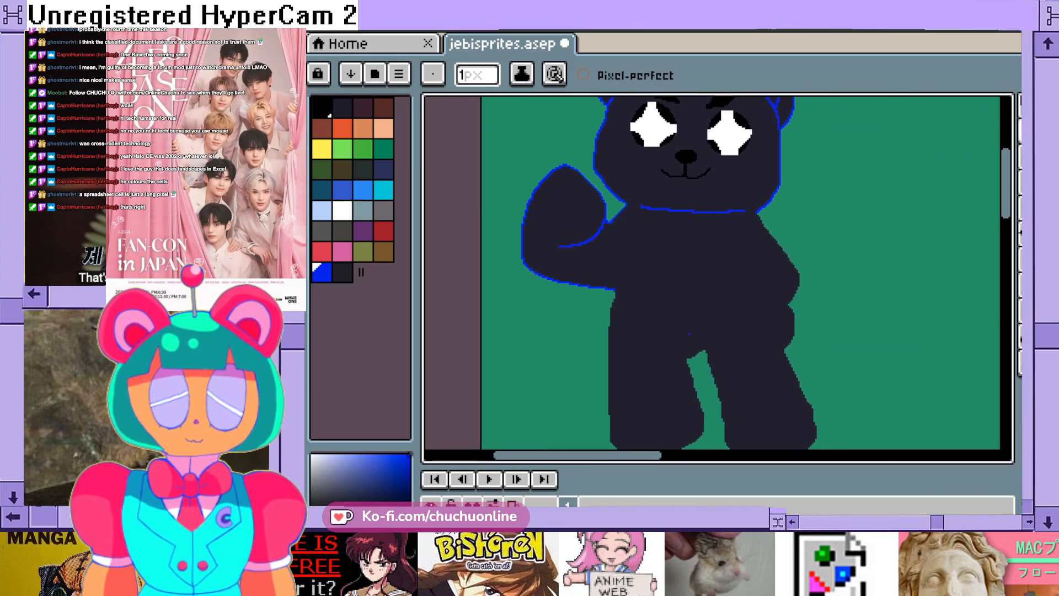
scroll(689, 333, up, 3)
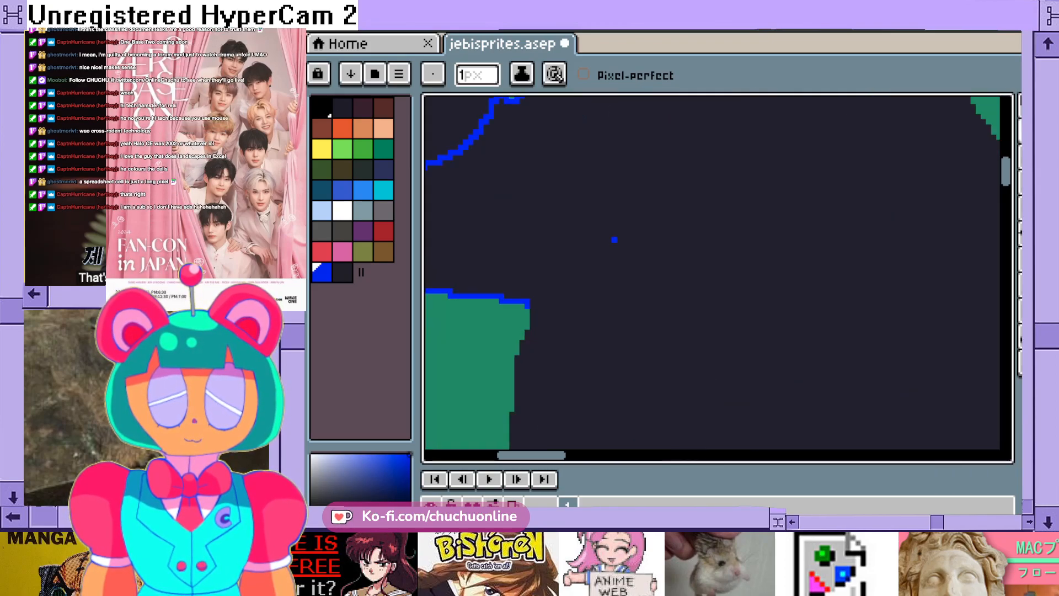
scroll(614, 239, down, 1)
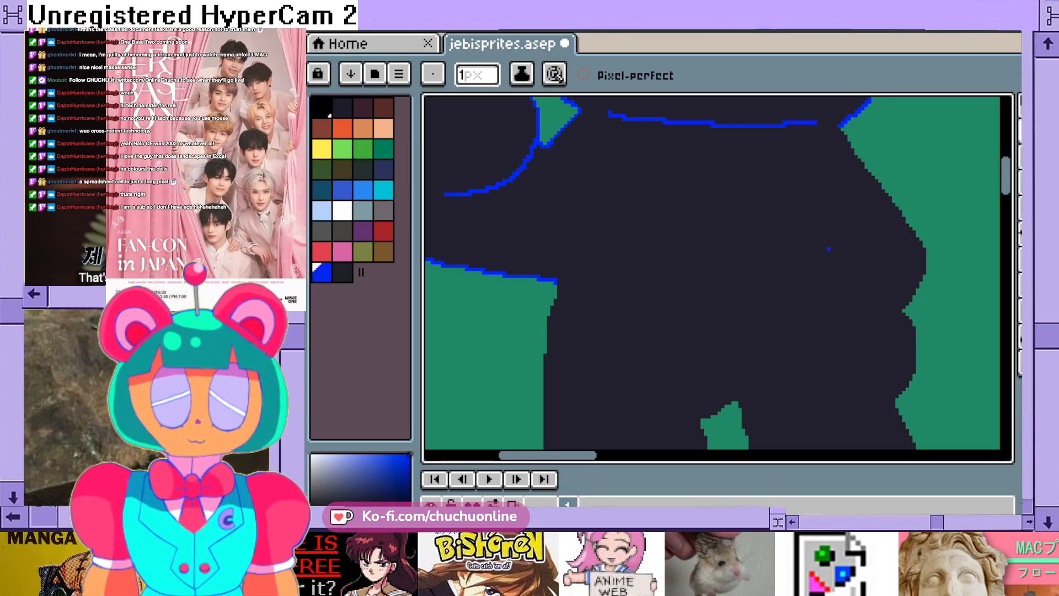
scroll(566, 317, up, 1)
scroll(695, 355, down, 2)
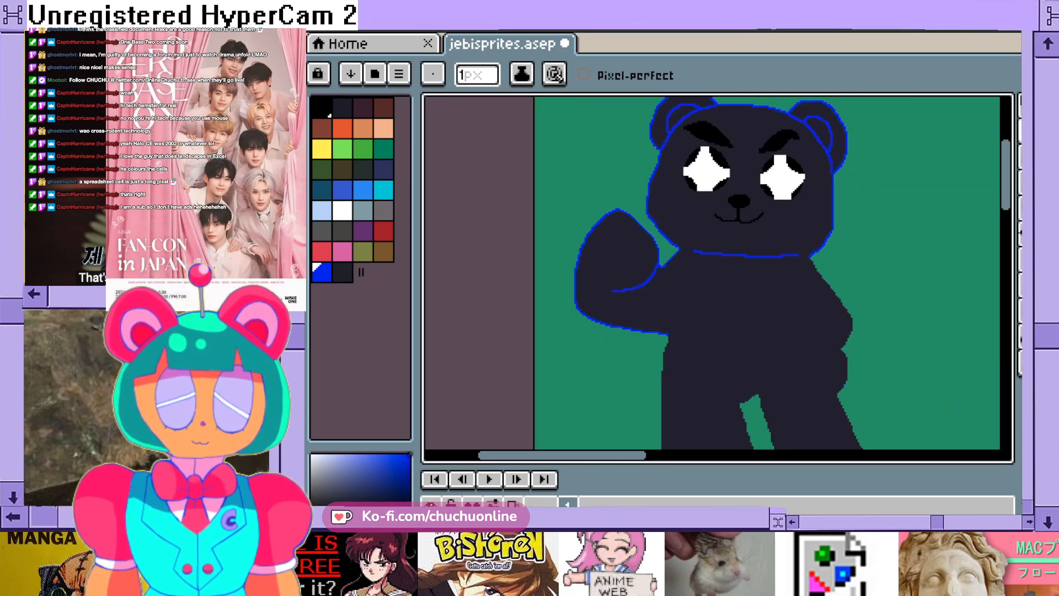
scroll(850, 359, up, 1)
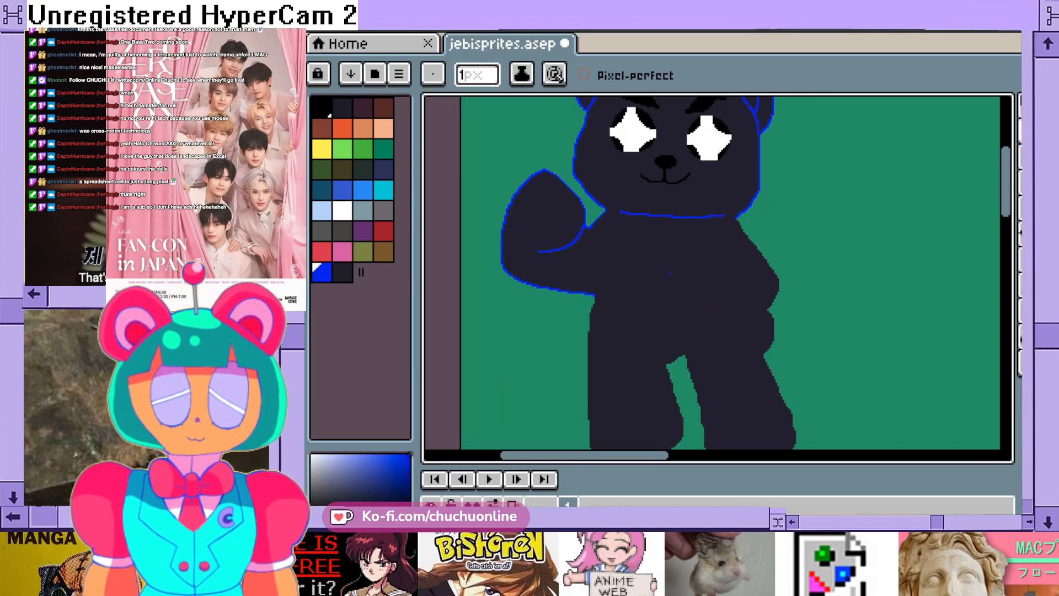
scroll(651, 301, up, 2)
scroll(671, 352, up, 2)
scroll(601, 369, down, 2)
scroll(519, 331, up, 2)
scroll(571, 330, down, 5)
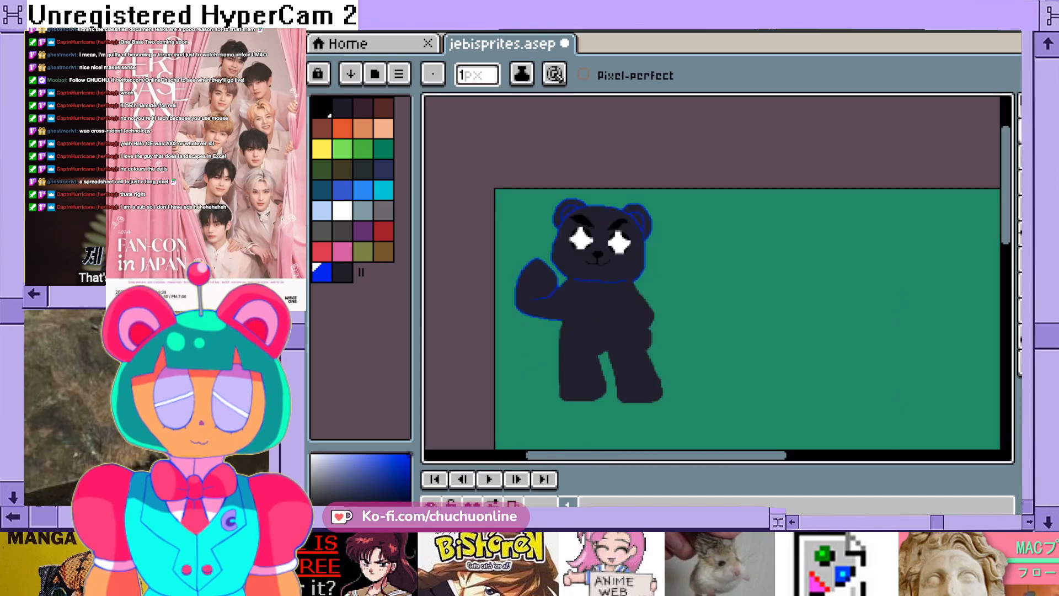
scroll(672, 362, up, 3)
scroll(671, 363, down, 1)
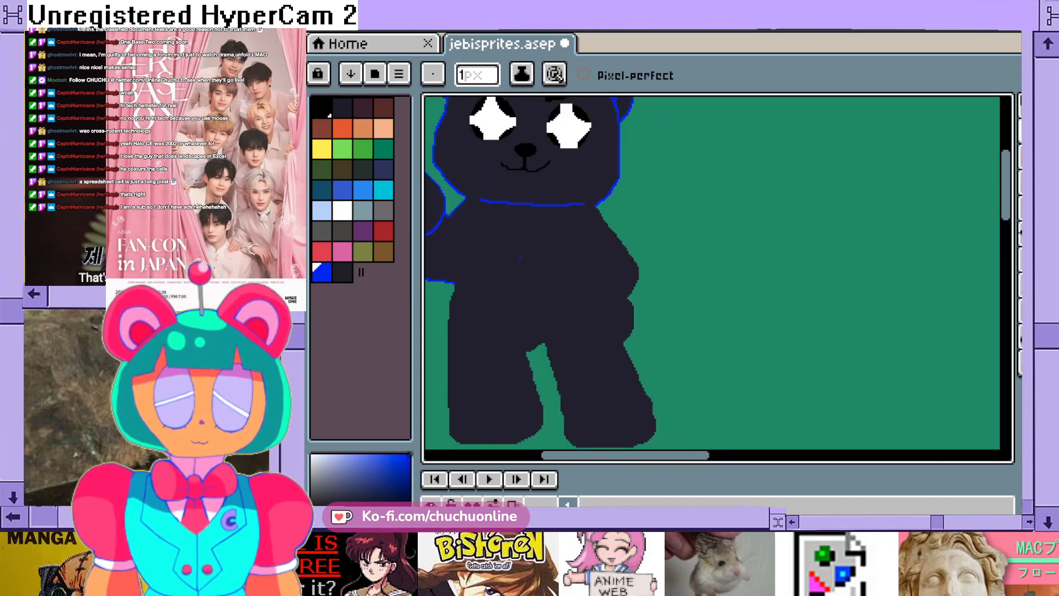
scroll(520, 259, up, 2)
scroll(675, 297, down, 2)
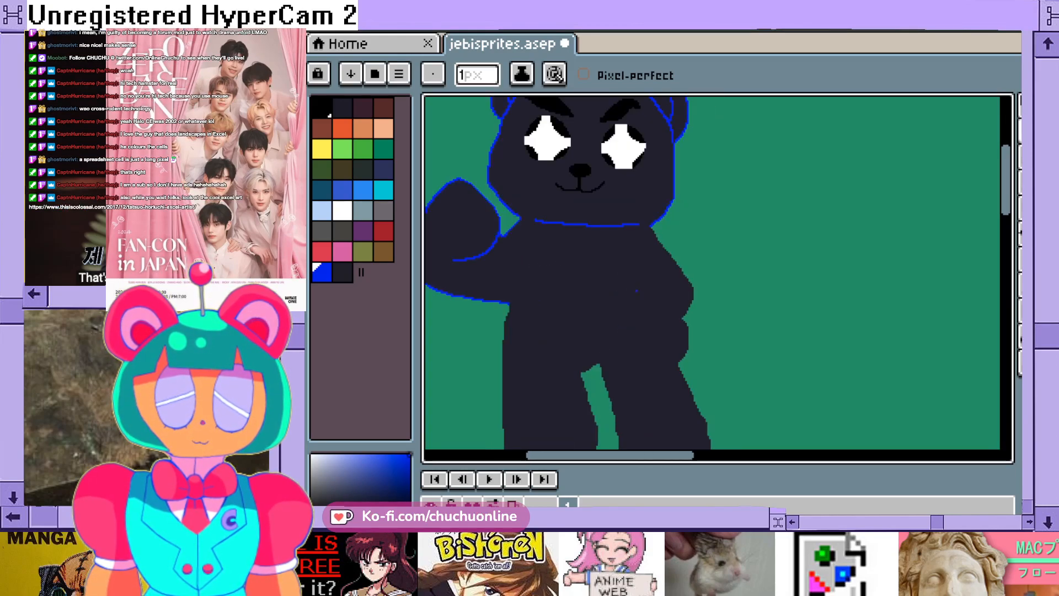
scroll(635, 289, up, 2)
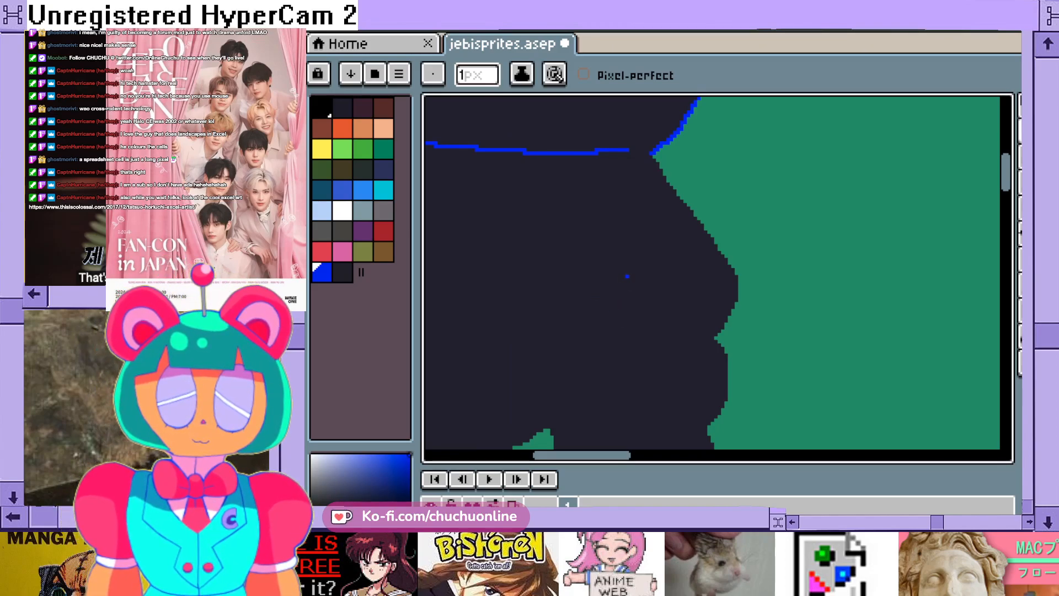
mouse_move(601, 289)
mouse_down()
mouse_move(576, 337)
mouse_move(590, 365)
mouse_move(668, 382)
mouse_move(716, 336)
mouse_up()
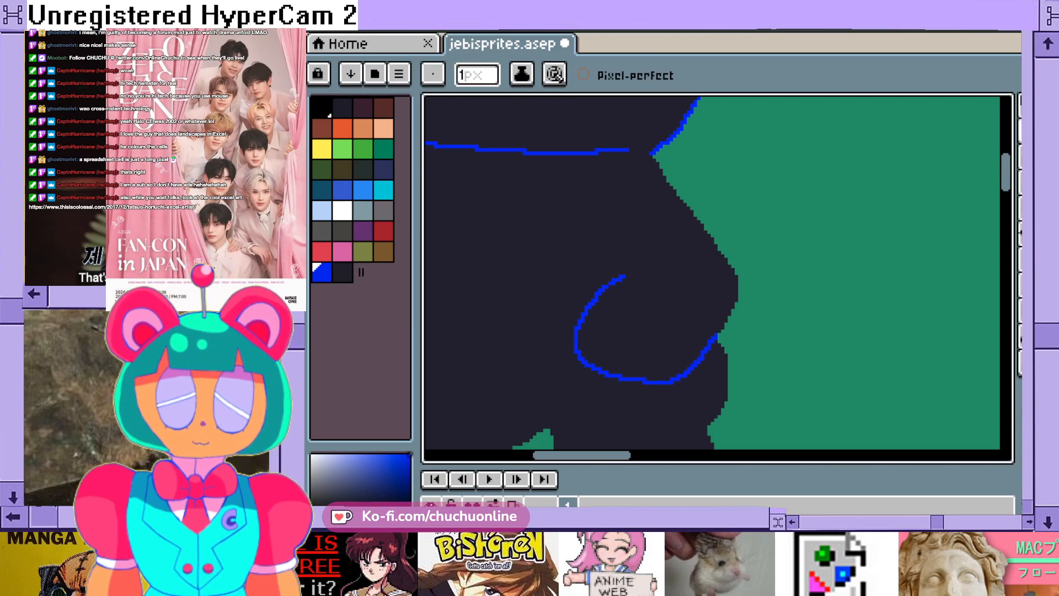
scroll(716, 336, down, 1)
key(ctrl+z)
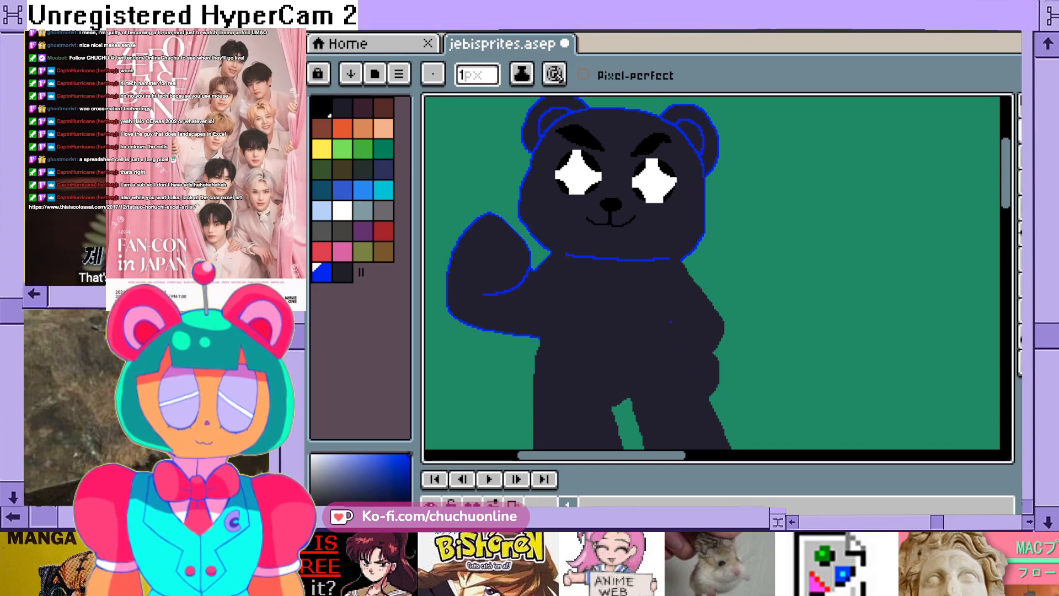
- Draw the lowered arm's paw as a blue U-shaped curve across the hip, ending at the notch in the silhouette's right-hand edge
mouse_move(665, 334)
mouse_down()
mouse_move(659, 367)
mouse_move(701, 378)
mouse_up()
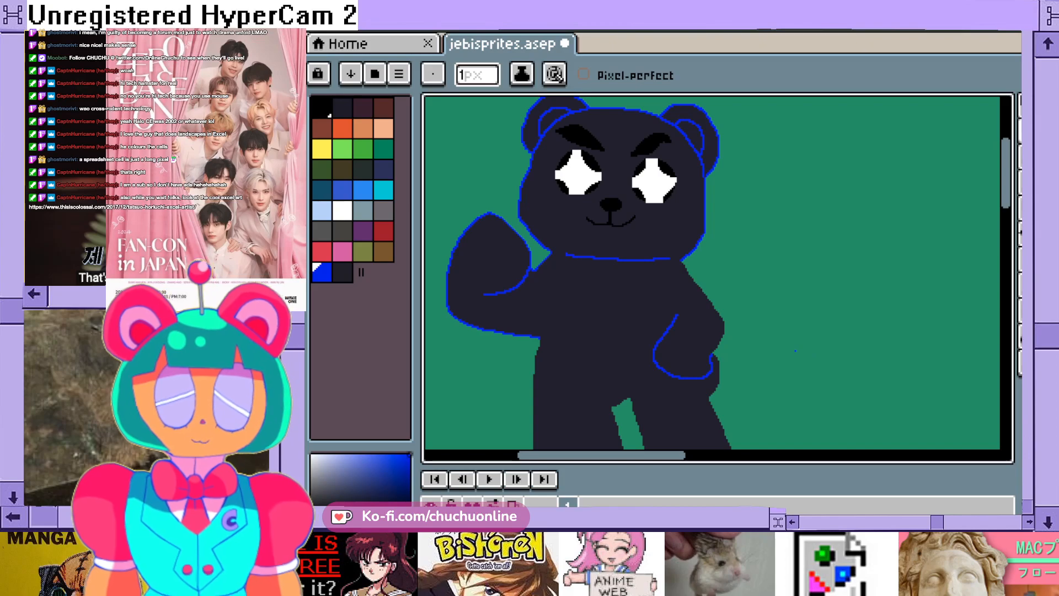
scroll(795, 351, up, 1)
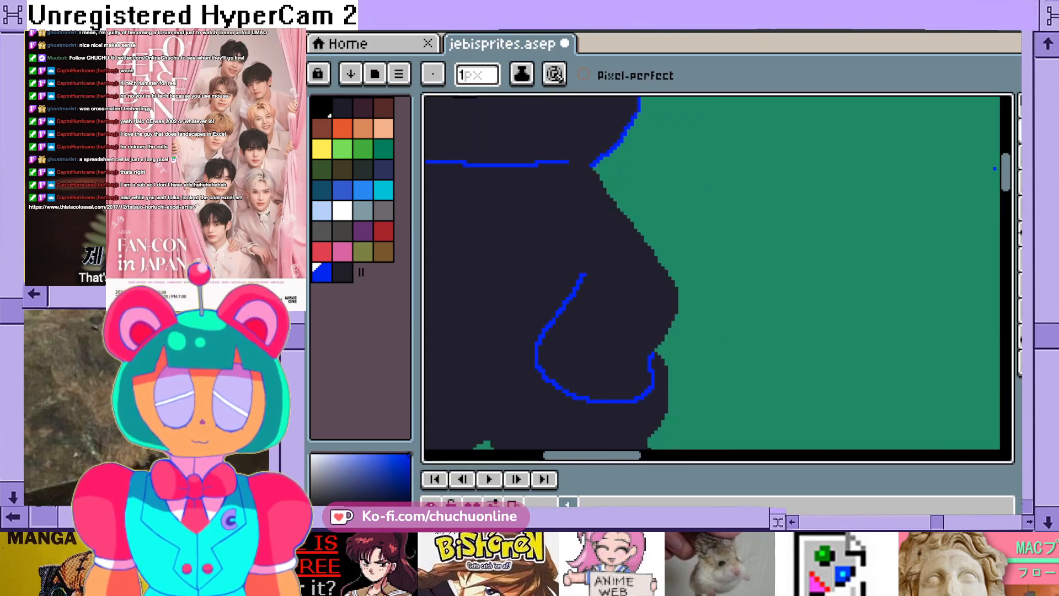
- Outline the small hip bulge below the lowered paw in blue, from the paw's underside around to the notch beside it
drag(1006, 169, 1006, 189)
scroll(677, 223, up, 1)
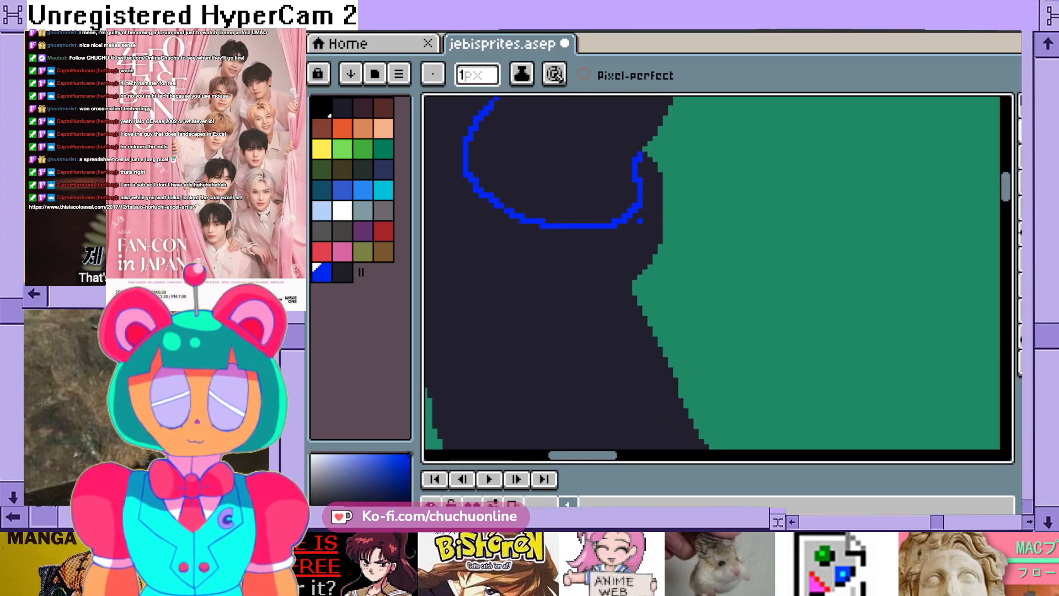
scroll(640, 226, up, 1)
mouse_move(543, 229)
mouse_down()
mouse_move(633, 342)
mouse_move(636, 307)
mouse_move(625, 330)
mouse_move(686, 232)
mouse_move(689, 144)
mouse_move(654, 100)
mouse_up()
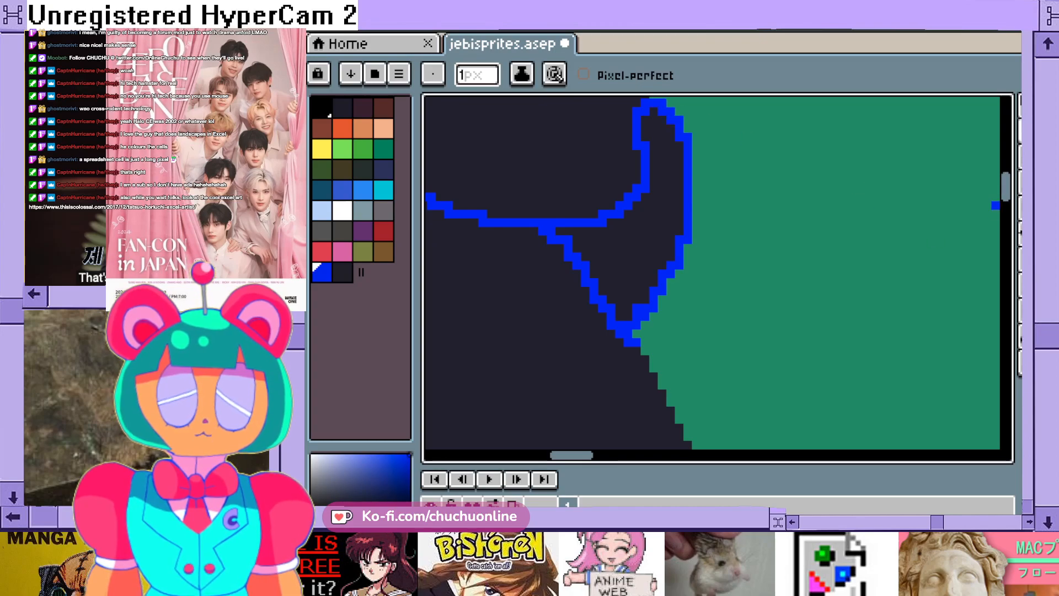
- Draw a rounded blue shoulder and outer arm outline from the neck corner down to the notch above the lowered paw
drag(1005, 188, 1005, 171)
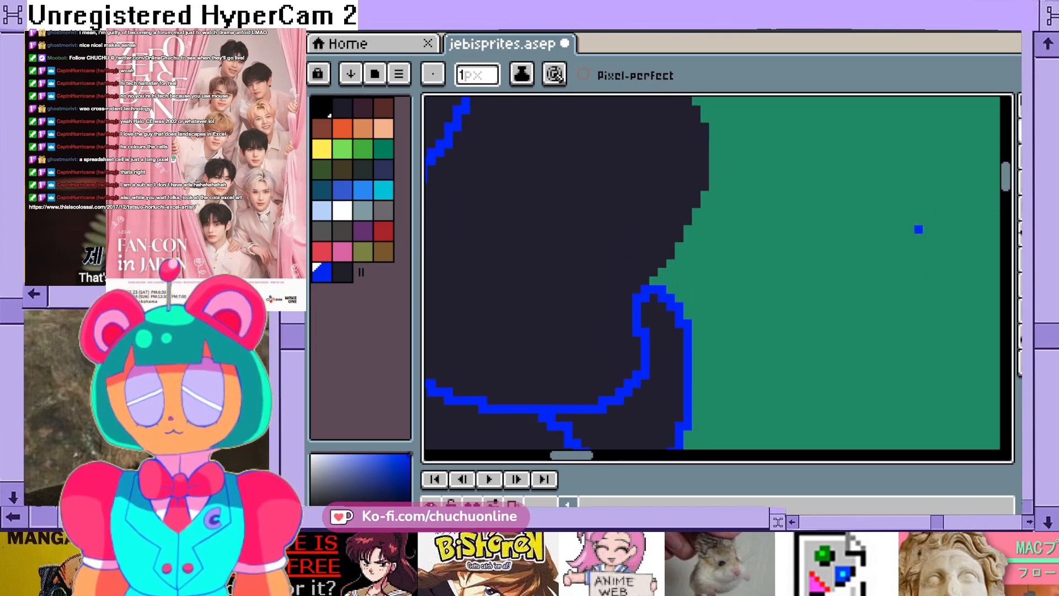
scroll(656, 409, down, 1)
scroll(655, 415, down, 5)
scroll(655, 415, up, 2)
scroll(650, 333, up, 3)
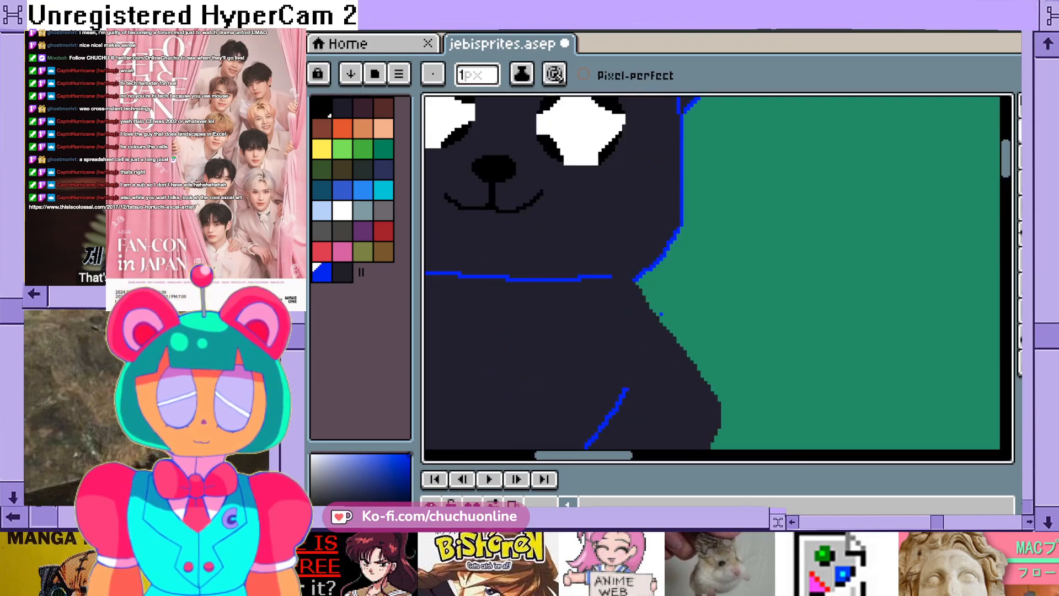
scroll(657, 306, up, 2)
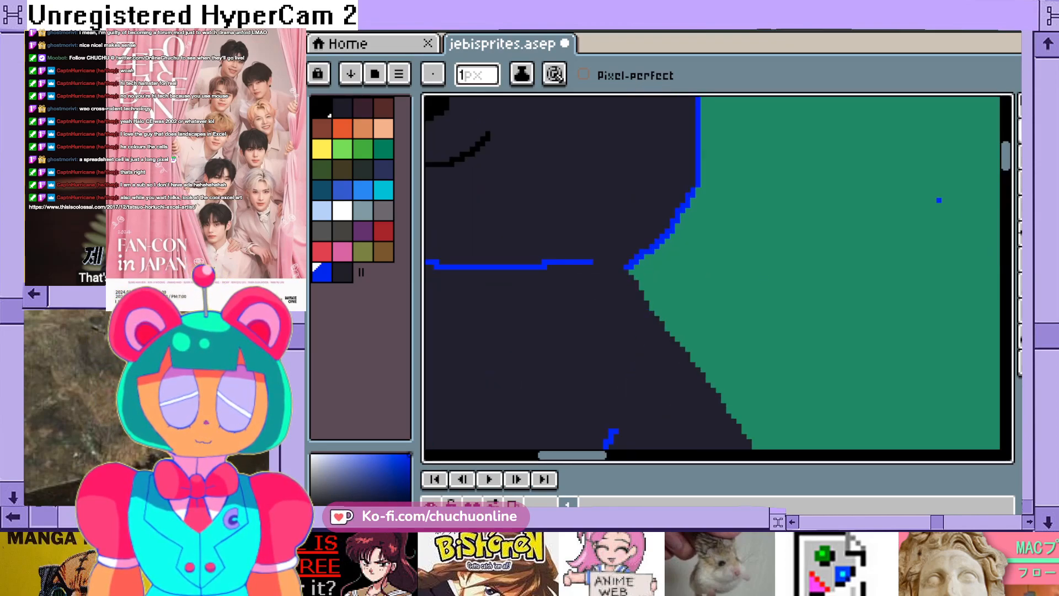
scroll(706, 331, down, 3)
scroll(606, 386, up, 2)
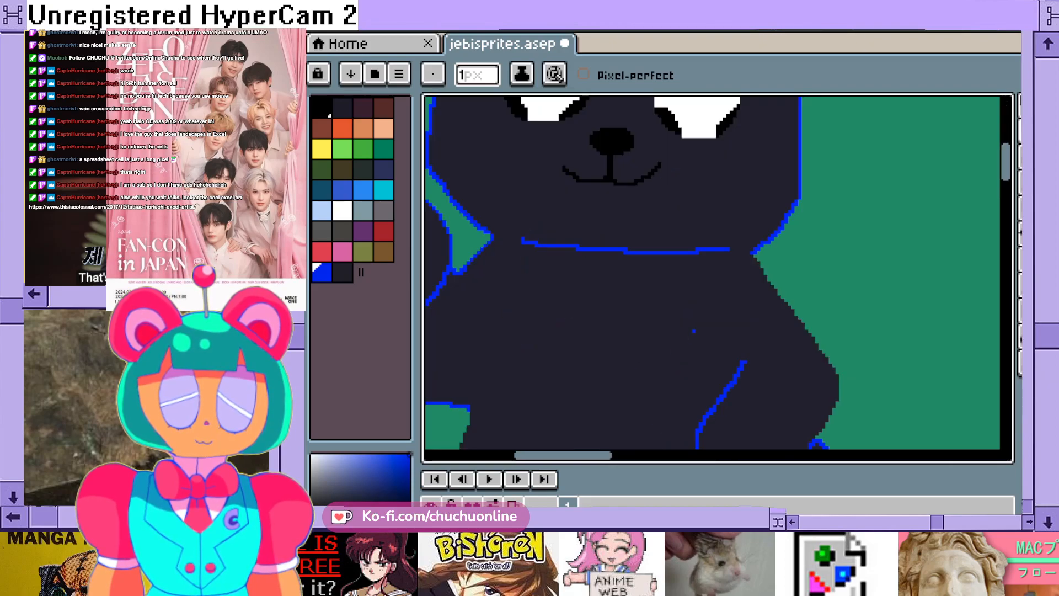
mouse_move(755, 254)
mouse_down()
mouse_move(800, 280)
mouse_move(837, 359)
mouse_move(816, 440)
mouse_up()
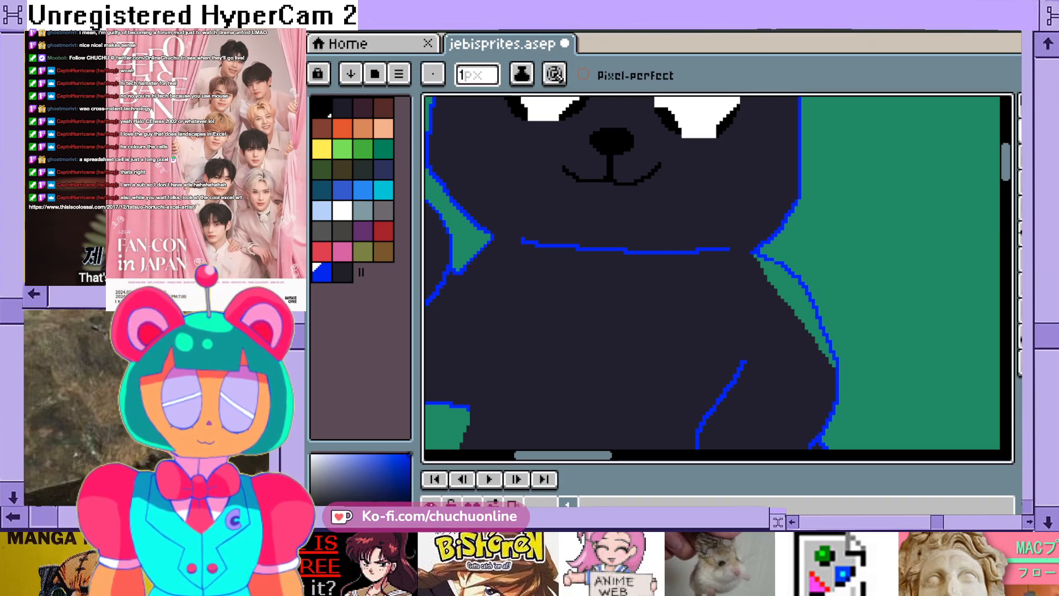
- Pick the dark body colour, try to flood-fill the green gap inside the shoulder outline, and undo the fill
click(343, 272)
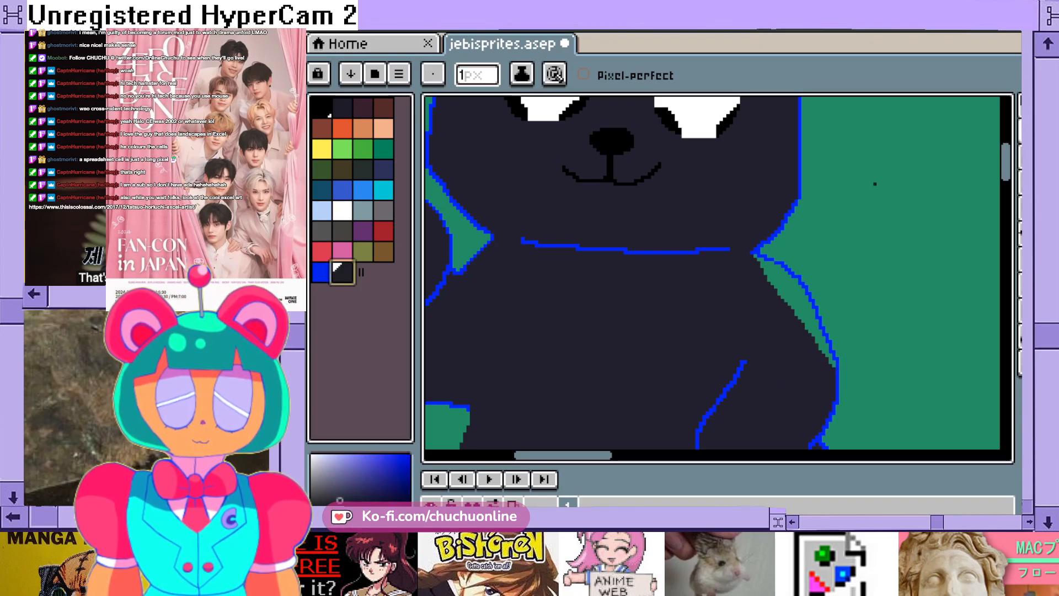
click(1020, 259)
scroll(796, 298, up, 1)
click(792, 271)
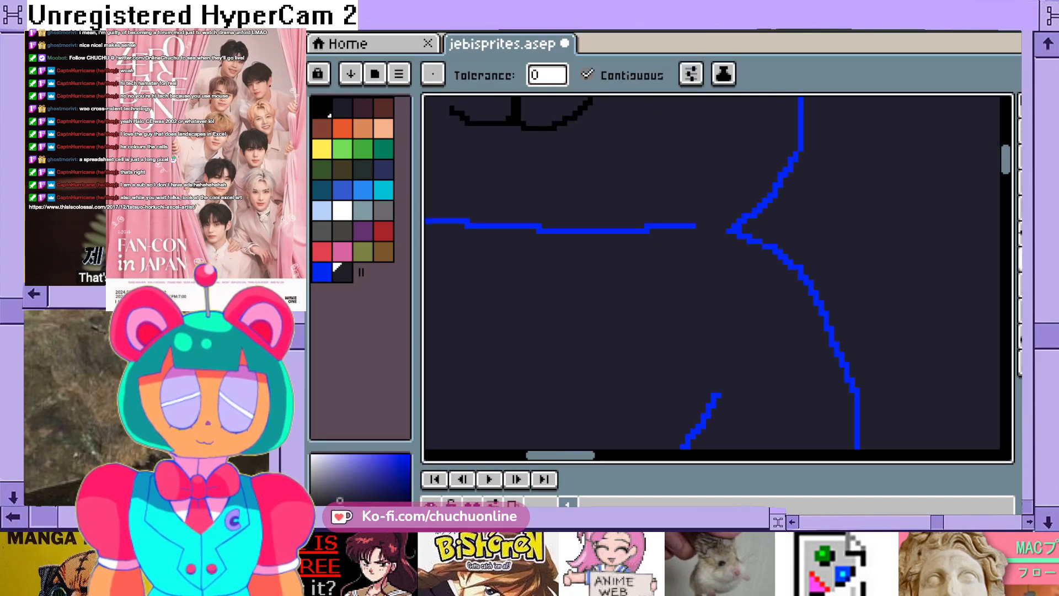
key(ctrl+z)
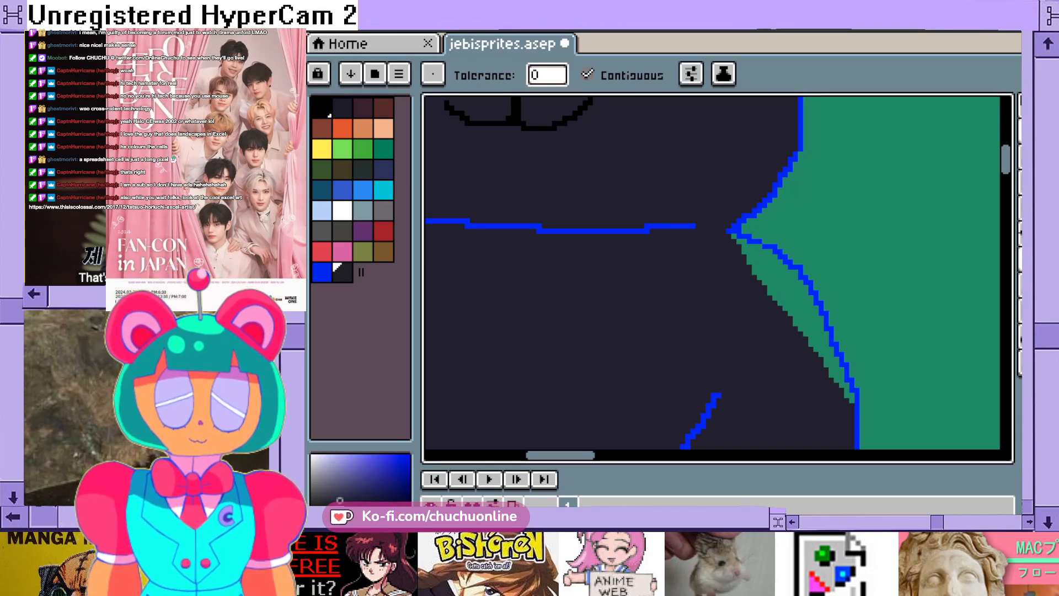
- Set the pencil size to 2 px and paint the upper part of the green shoulder gap with the dark body colour
key(b)
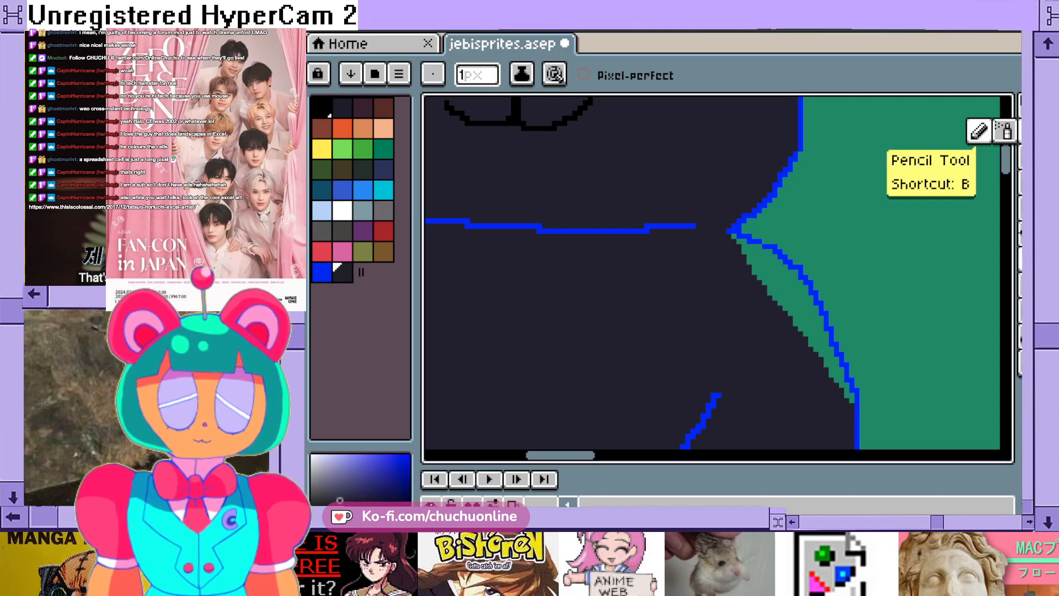
click(476, 75)
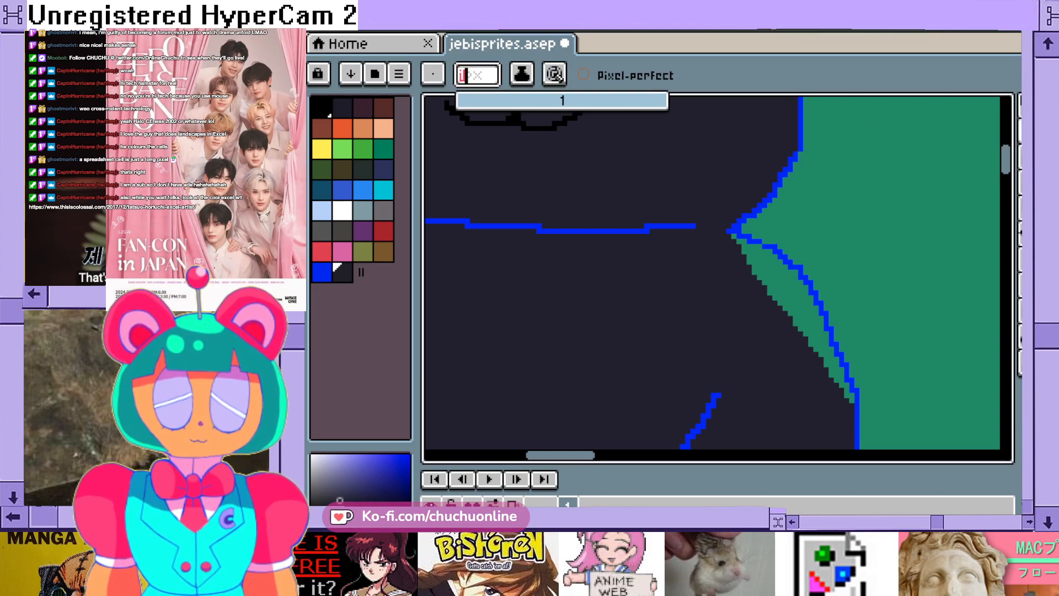
key(BackSpace)
text(2)
key(Return)
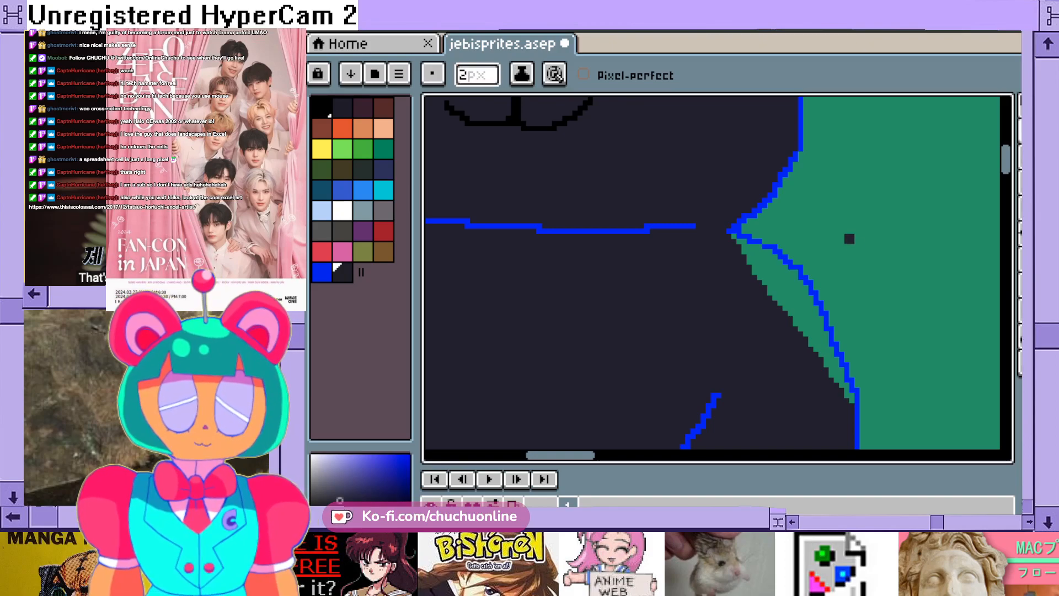
scroll(756, 277, up, 2)
scroll(743, 249, up, 2)
mouse_move(699, 194)
mouse_down()
mouse_move(868, 294)
mouse_move(862, 308)
mouse_move(786, 293)
mouse_move(731, 227)
mouse_move(799, 335)
mouse_move(843, 349)
mouse_move(841, 322)
mouse_move(882, 322)
mouse_move(896, 377)
mouse_move(910, 349)
mouse_move(868, 357)
mouse_move(869, 385)
mouse_move(854, 385)
mouse_move(862, 411)
mouse_up()
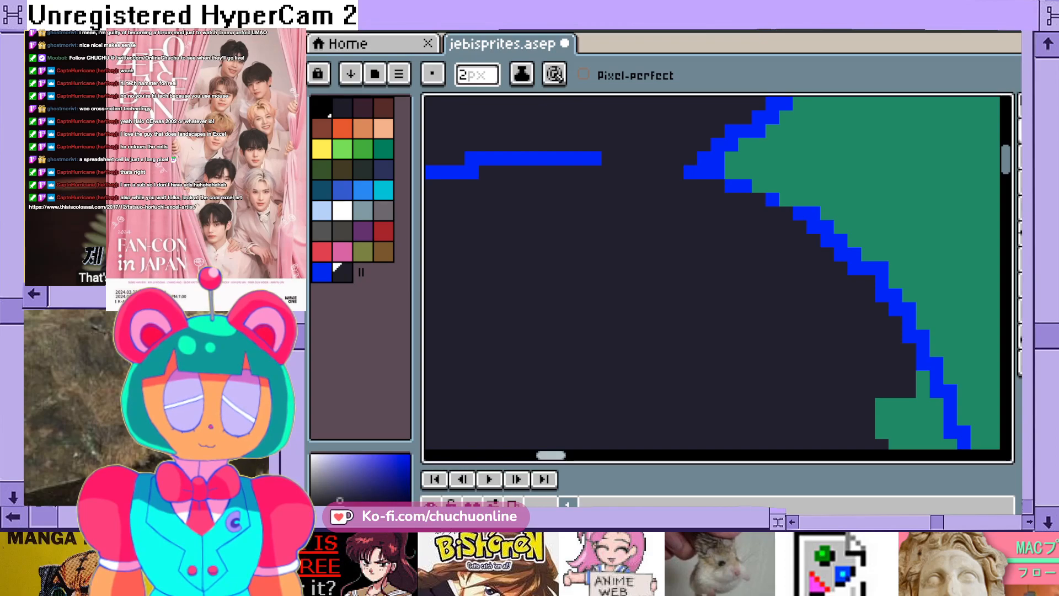
- Paint the rest of the green gap inside the lowered arm's outline dark without covering the blue line
drag(551, 455, 556, 455)
drag(1006, 160, 1006, 165)
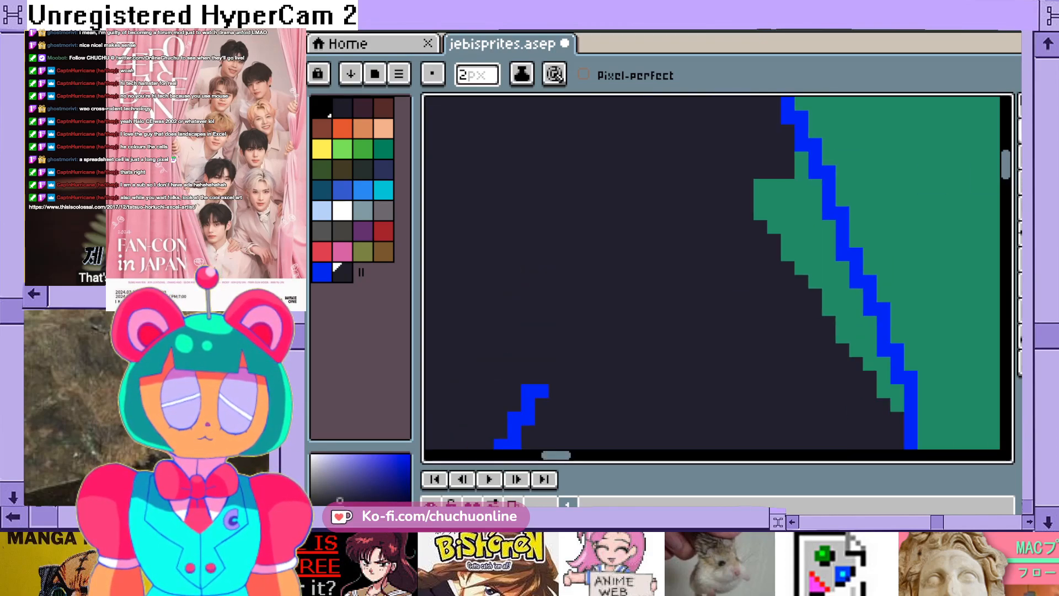
drag(809, 181, 795, 181)
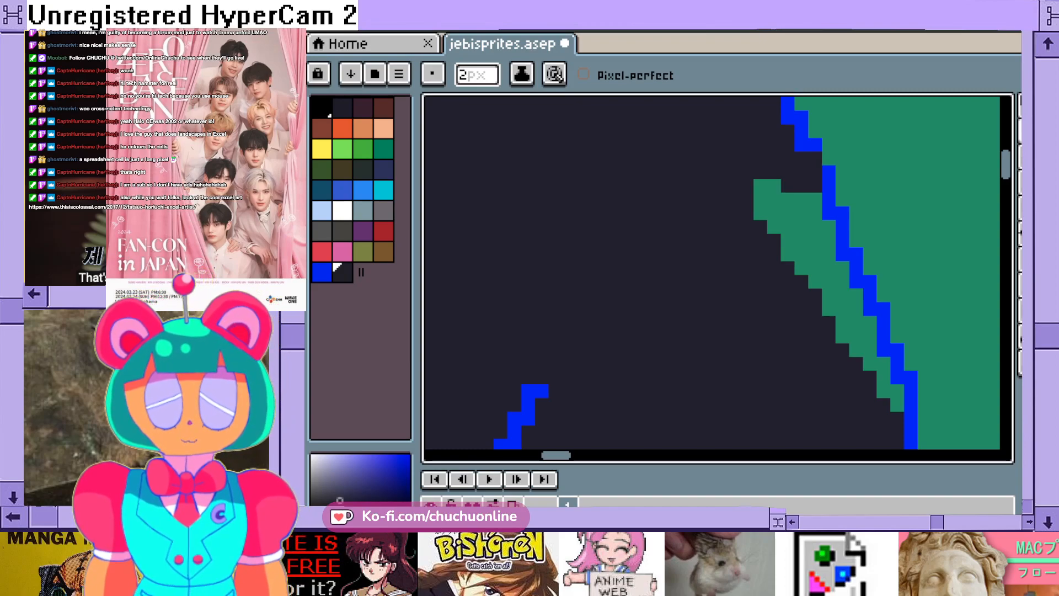
key(ctrl+z)
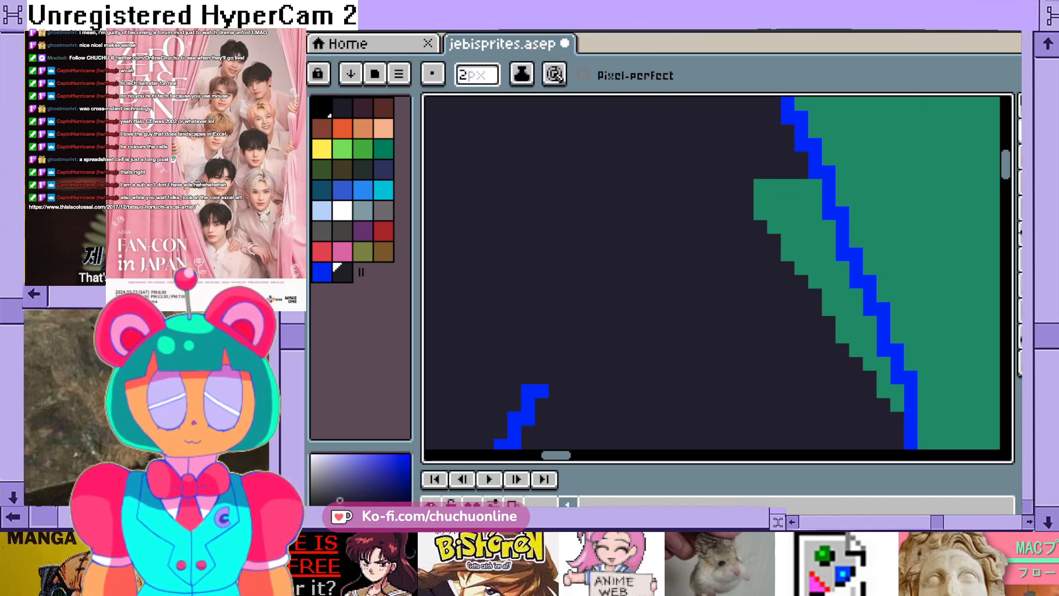
mouse_move(795, 186)
mouse_down()
mouse_move(808, 193)
mouse_move(795, 262)
mouse_move(768, 193)
mouse_move(767, 220)
mouse_move(822, 248)
mouse_move(823, 289)
mouse_move(836, 288)
mouse_move(856, 323)
mouse_move(849, 337)
mouse_move(870, 350)
mouse_move(898, 405)
mouse_up()
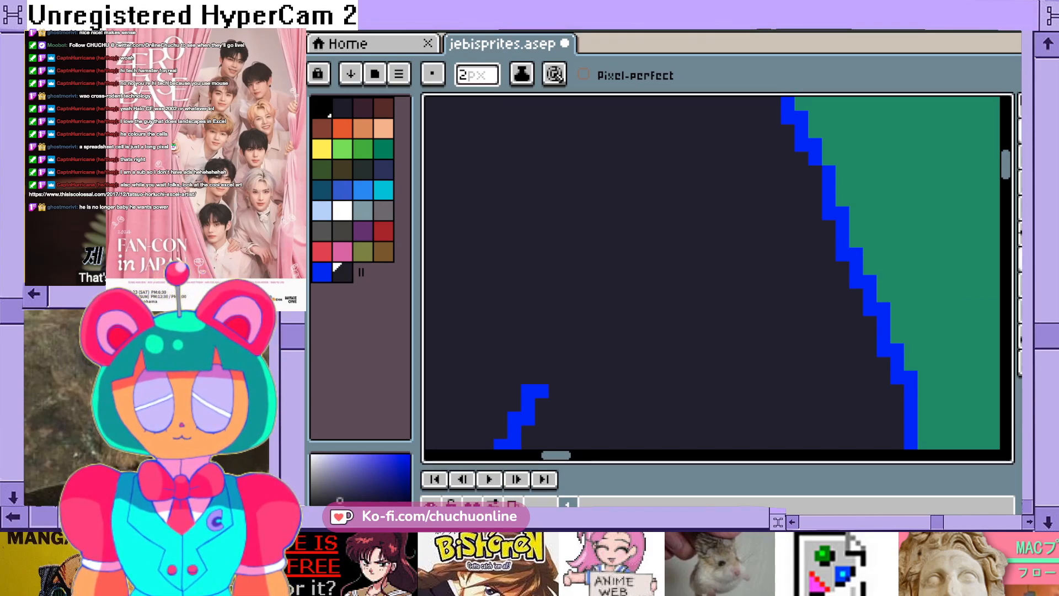
- Examine the blue outline along the paw, head and ear, and the bear as a whole figure
scroll(717, 273, down, 5)
scroll(717, 273, up, 15)
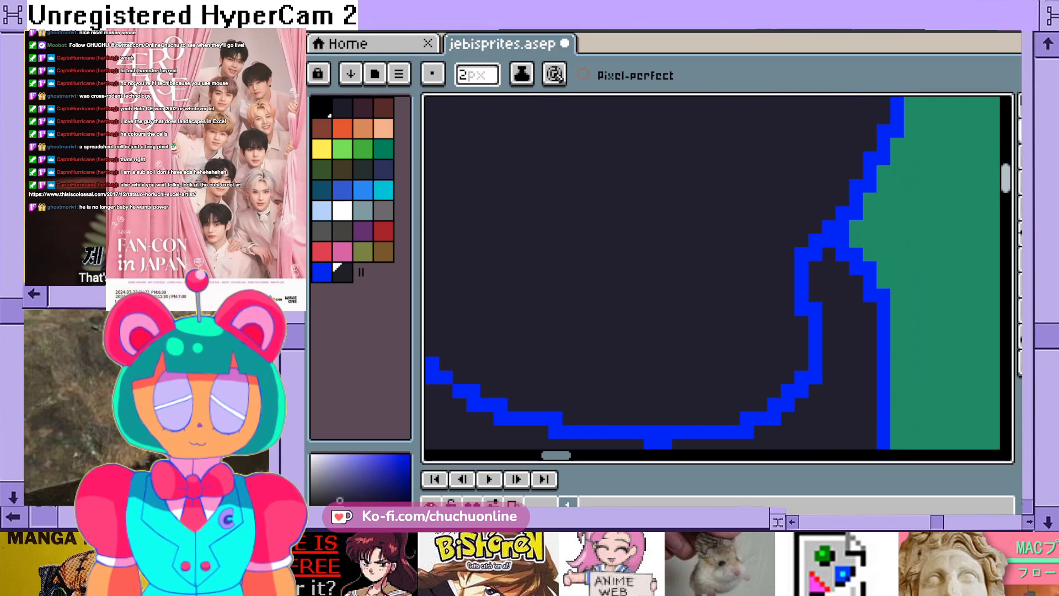
scroll(717, 274, up, 10)
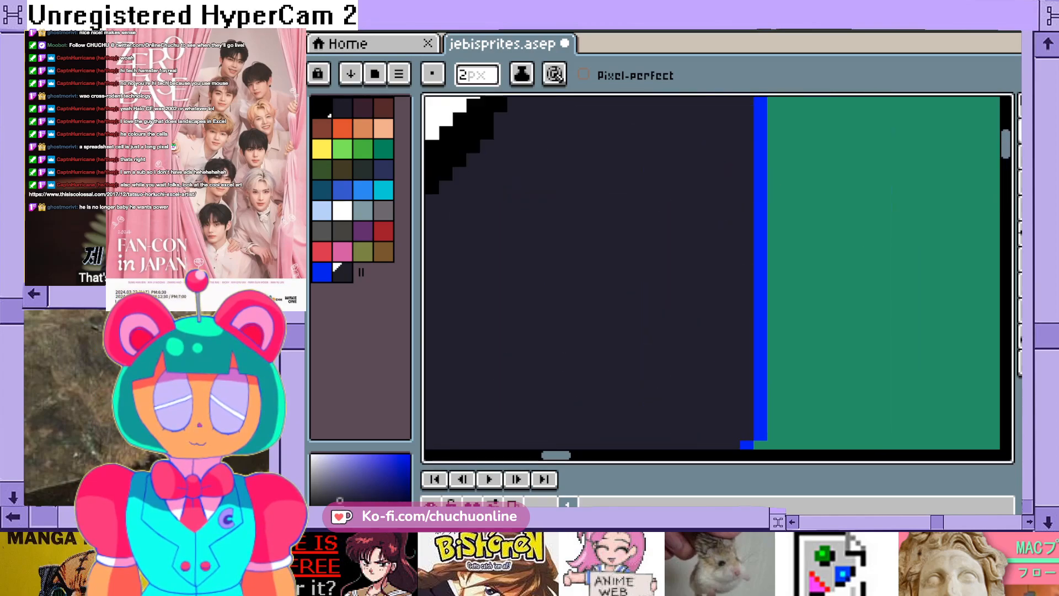
scroll(662, 378, up, 3)
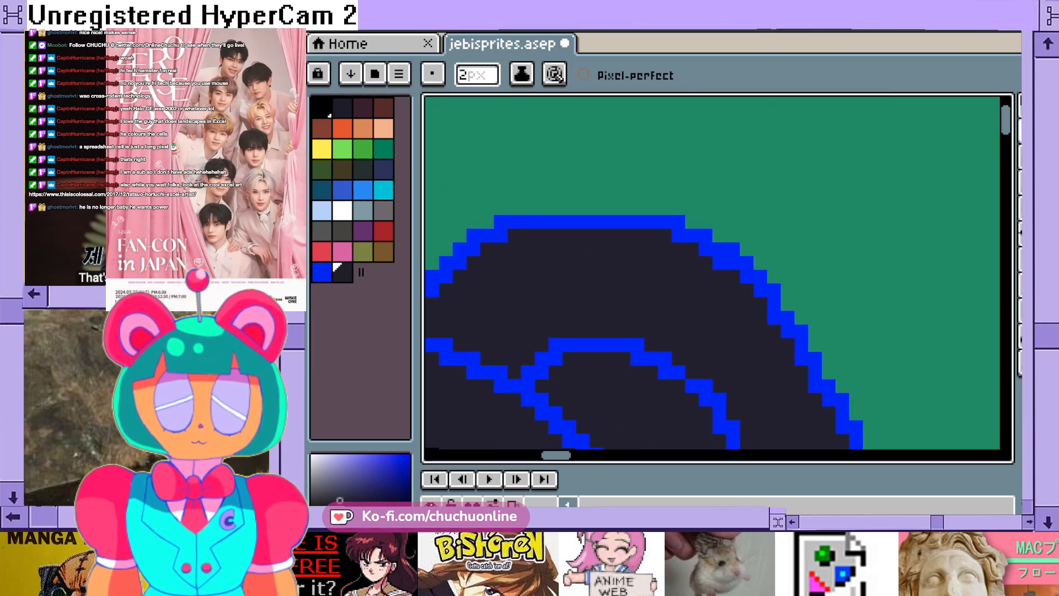
scroll(662, 378, down, 9)
scroll(662, 378, down, 6)
scroll(712, 276, down, 2)
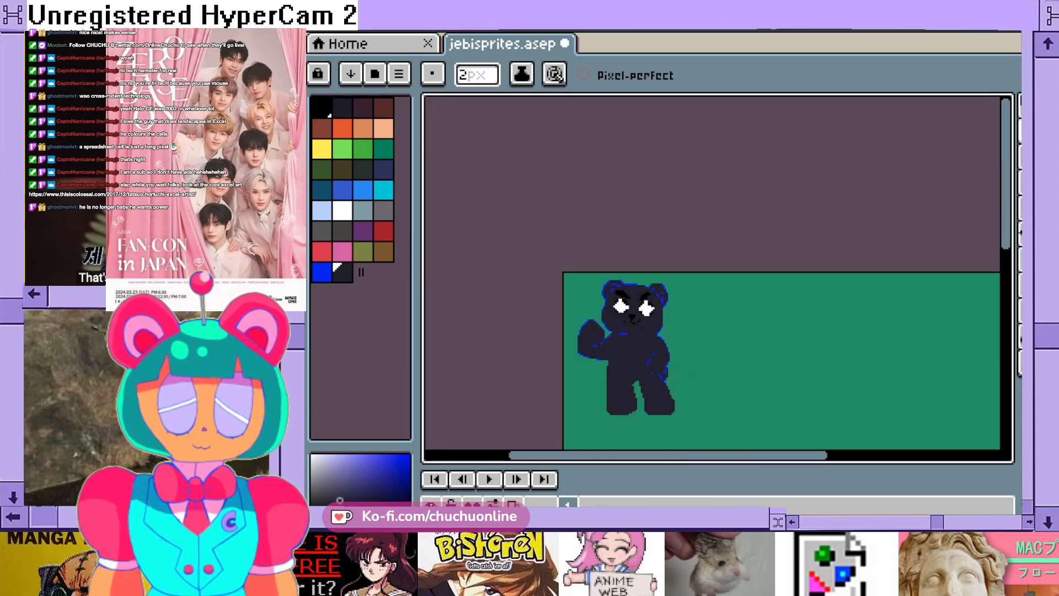
scroll(711, 276, up, 5)
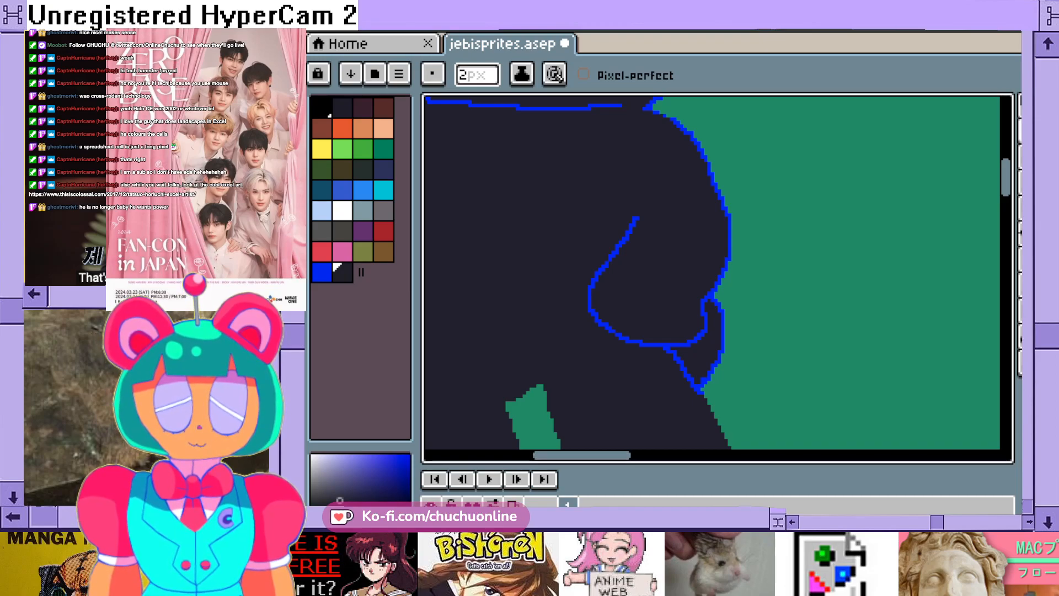
- Outline the top edge of the gap between the bear's legs in blue with a 1 px pencil
drag(582, 456, 558, 455)
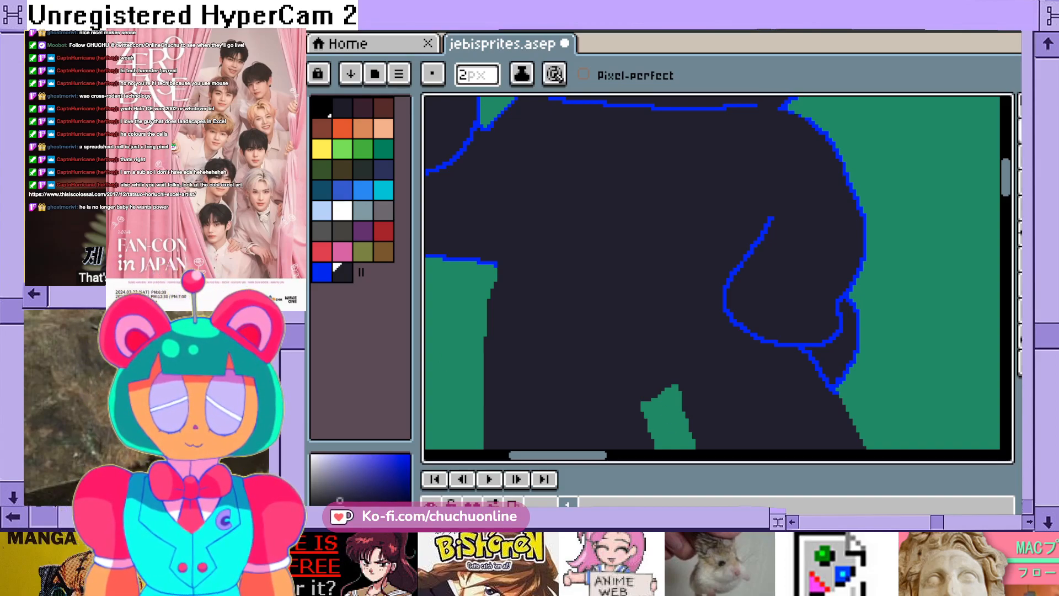
click(322, 273)
click(477, 75)
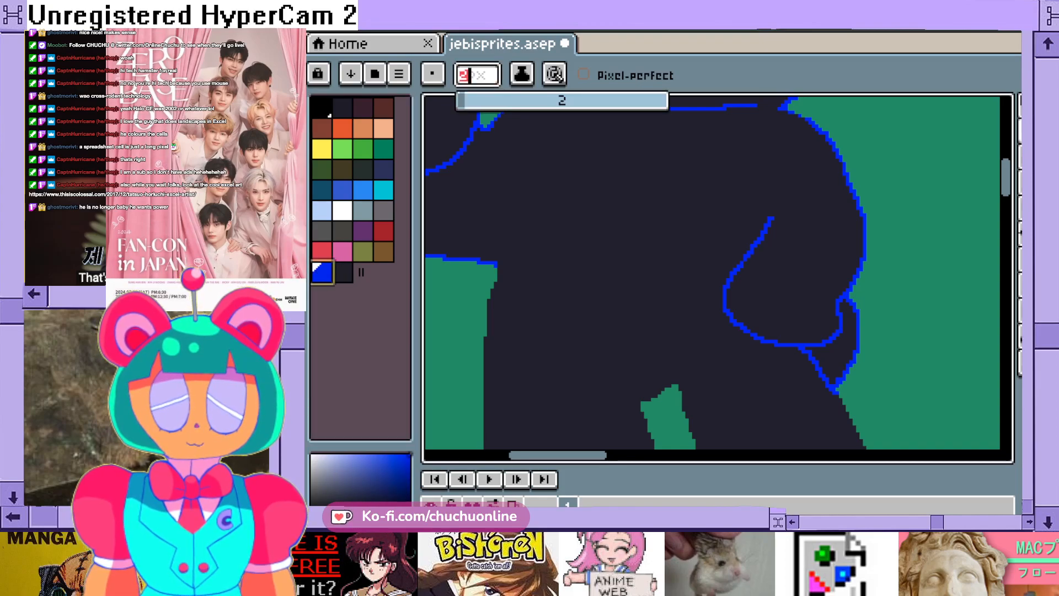
key(BackSpace)
text(1)
key(Return)
scroll(683, 390, up, 4)
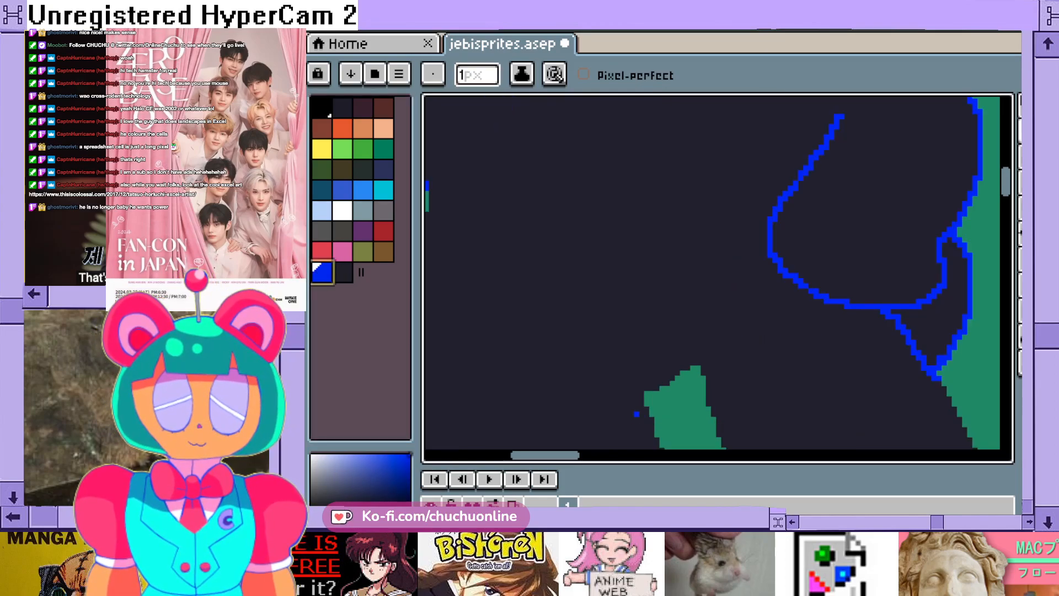
mouse_move(711, 340)
mouse_down()
mouse_move(685, 341)
mouse_move(612, 393)
mouse_up()
scroll(684, 364, down, 5)
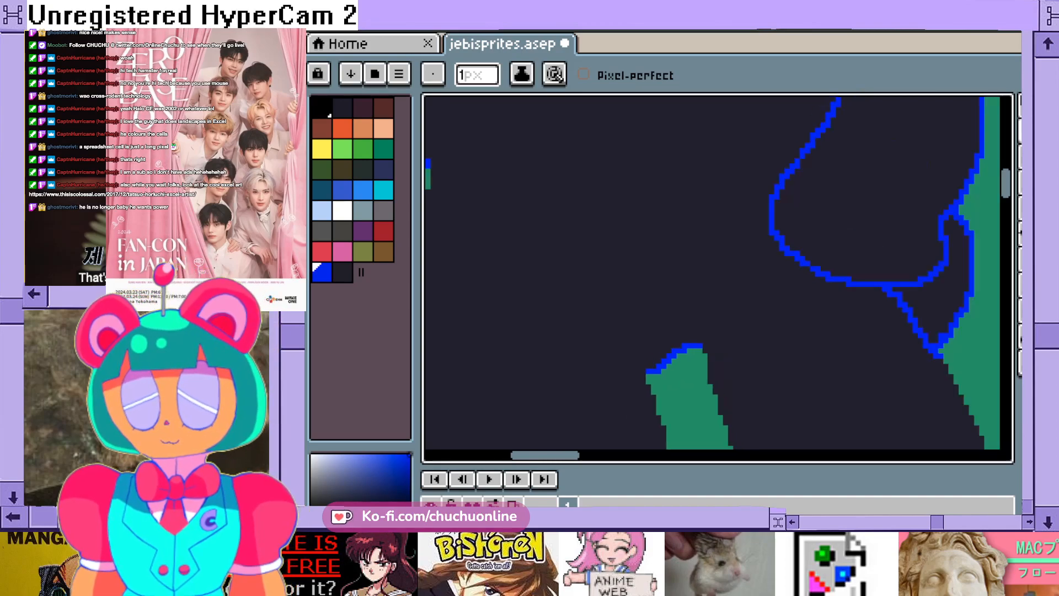
scroll(684, 361, up, 3)
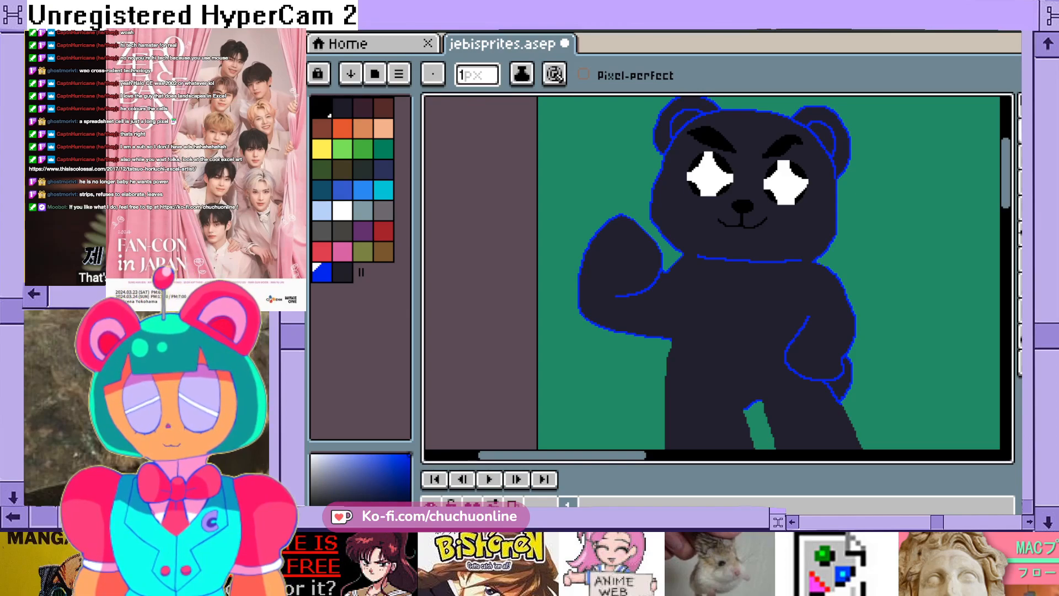
scroll(681, 261, down, 1)
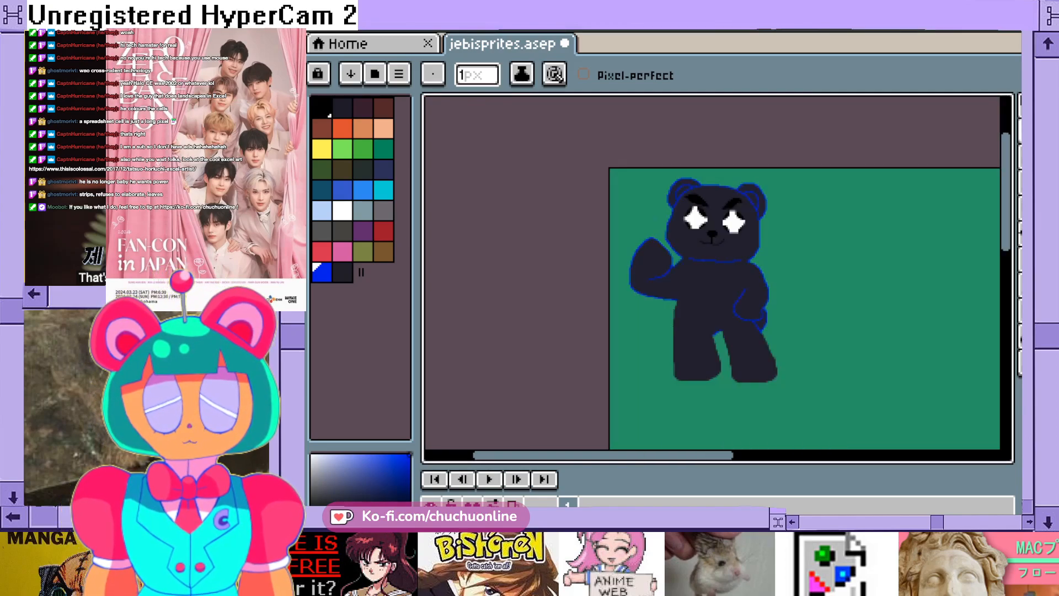